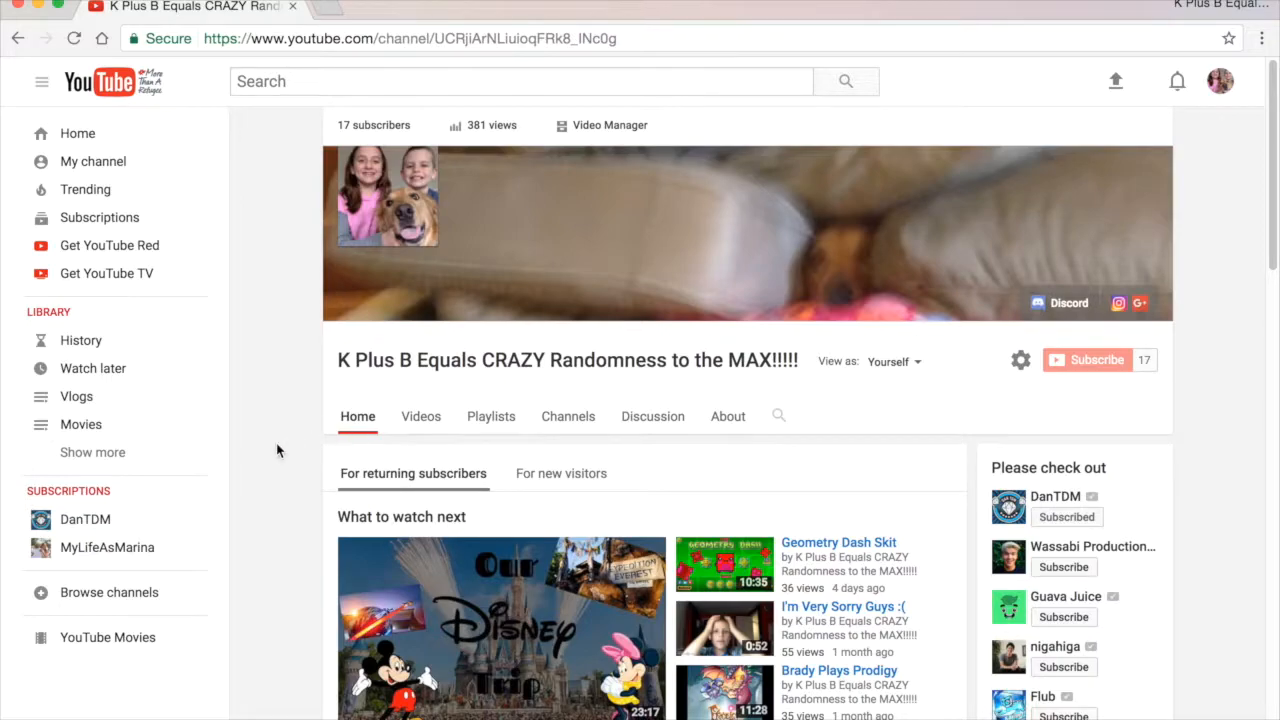
Step: Open the channel's Status and features page in Creator Studio
{"action": "left_click", "coordinate": [860, 575]}
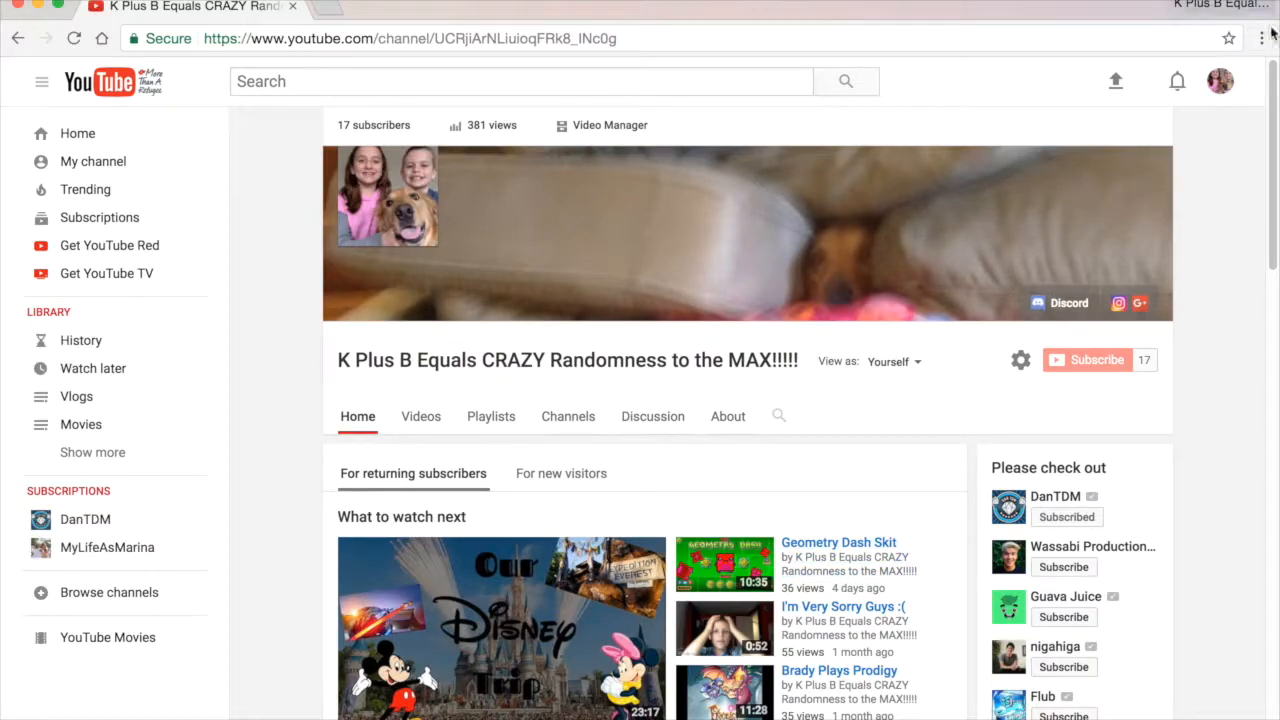
{"action": "left_click", "coordinate": [1220, 81]}
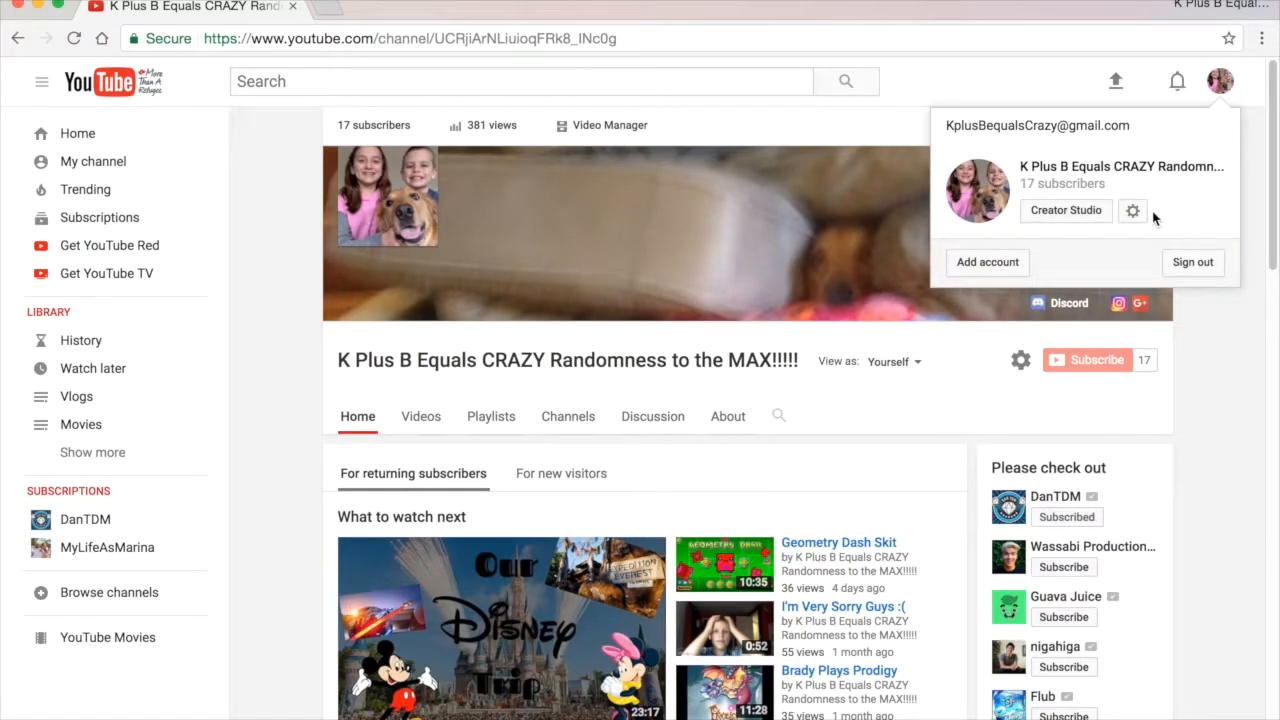
{"action": "left_click", "coordinate": [1077, 219]}
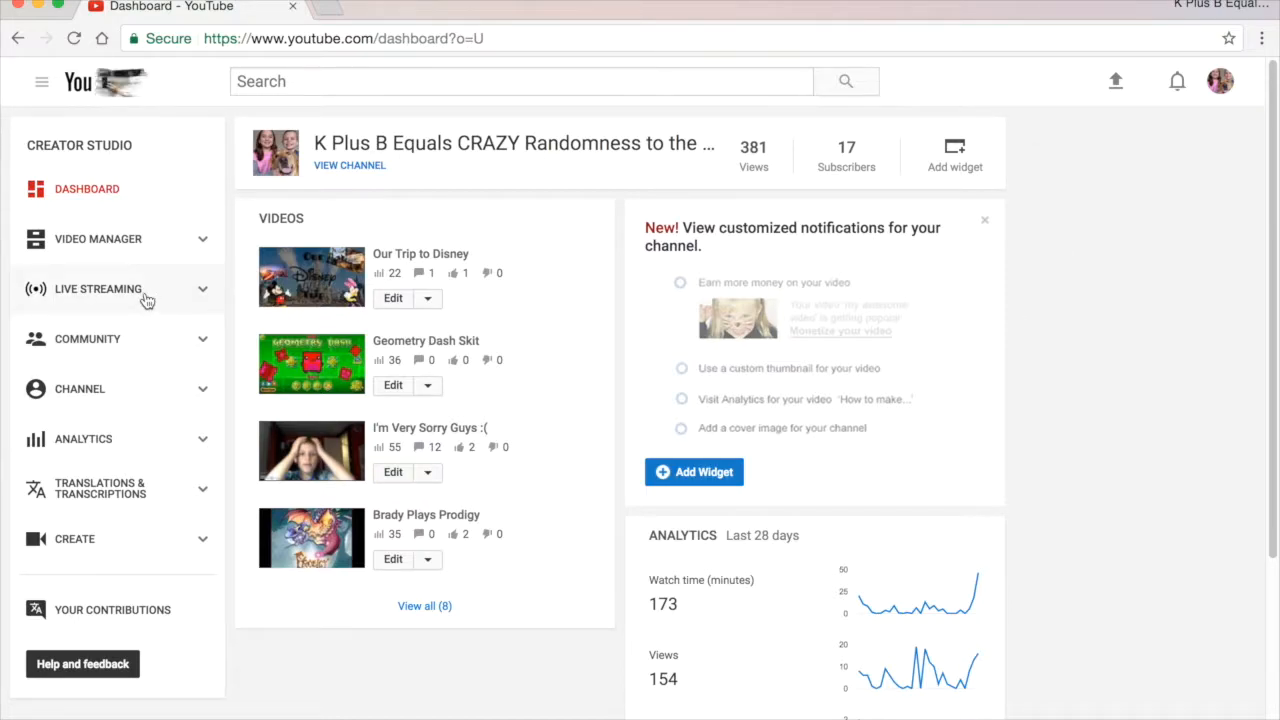
{"action": "left_click", "coordinate": [107, 390]}
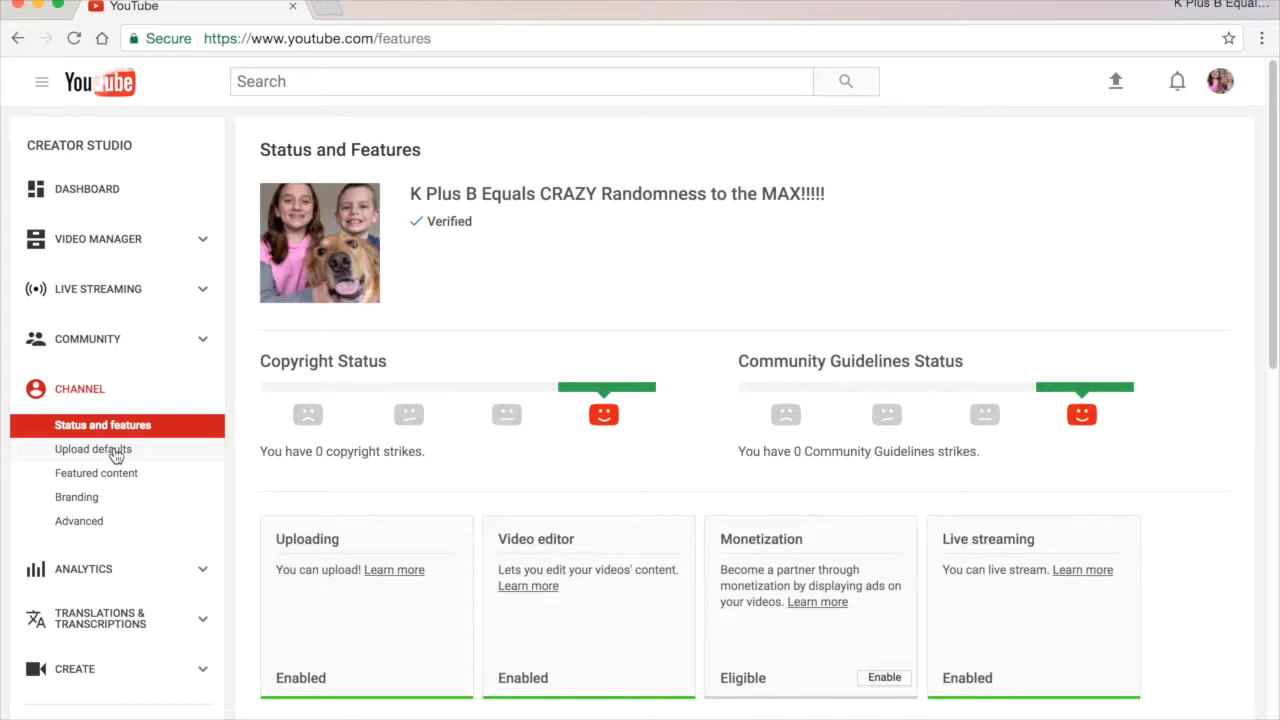
{"action": "left_click", "coordinate": [93, 449]}
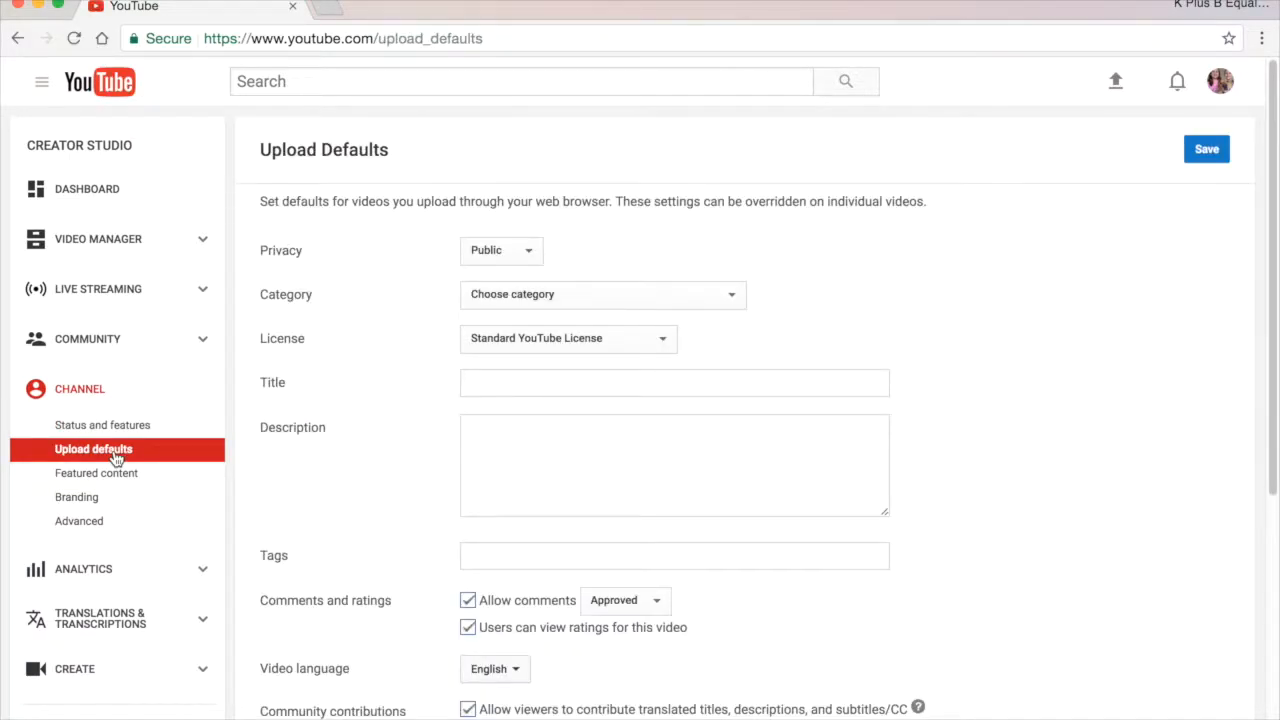
{"action": "left_click", "coordinate": [119, 427]}
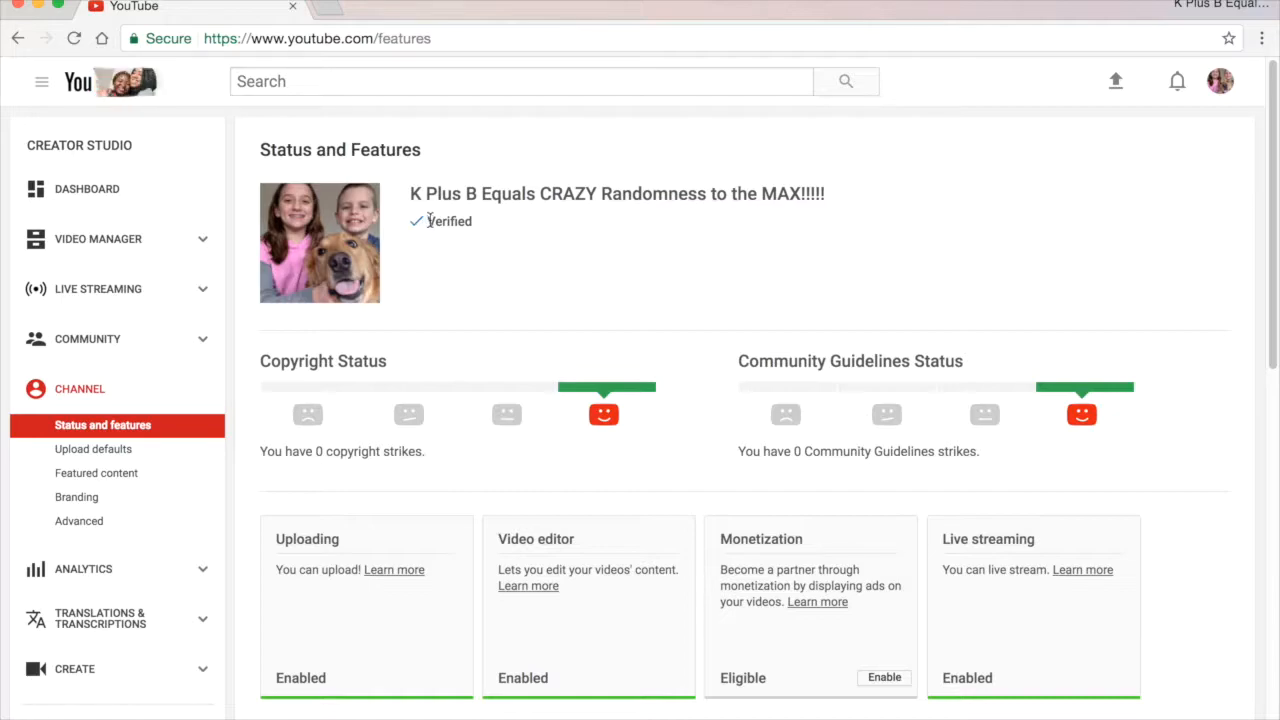
Step: Examine the channel's verification status and the availability of its features on the Status and Features page
{"action": "left_click_drag", "start_coordinate": [429, 215], "coordinate": [491, 216]}
{"action": "left_click", "coordinate": [786, 337]}
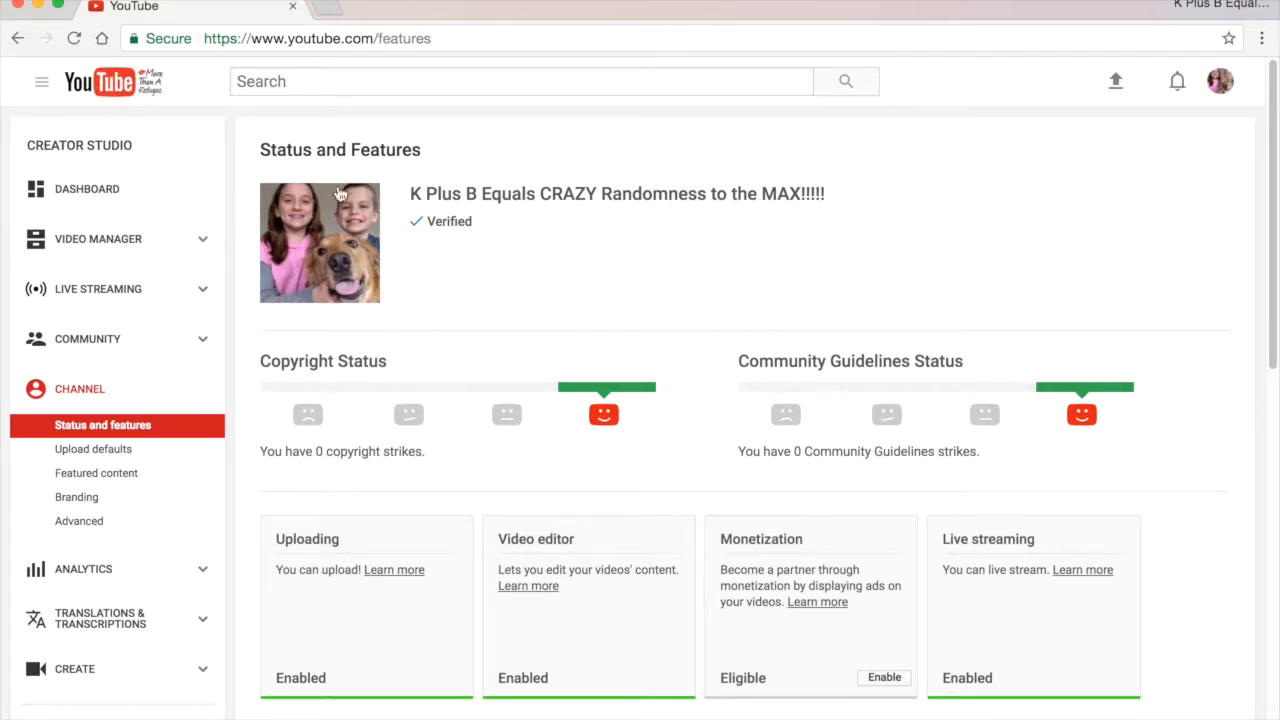
{"action": "left_click", "coordinate": [371, 226]}
{"action": "scroll", "coordinate": [790, 228], "scroll_direction": "down", "scroll_amount": 5}
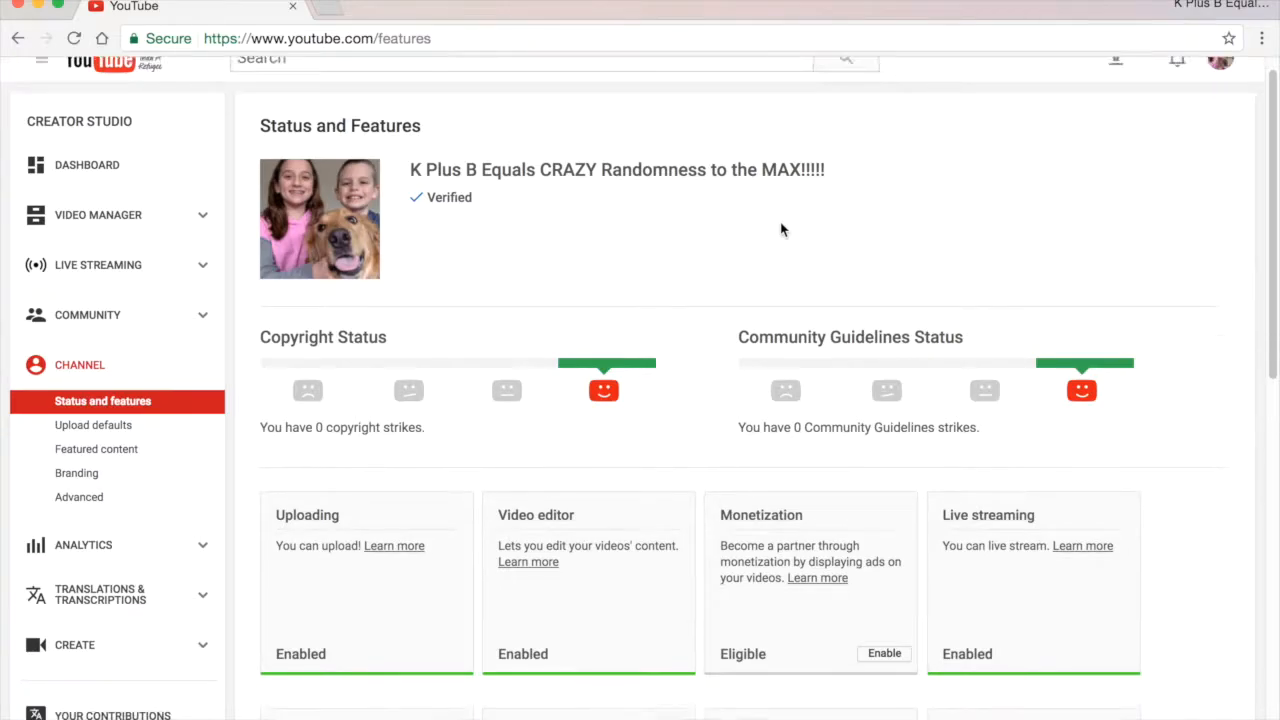
{"action": "scroll", "coordinate": [390, 425], "scroll_direction": "down", "scroll_amount": 5}
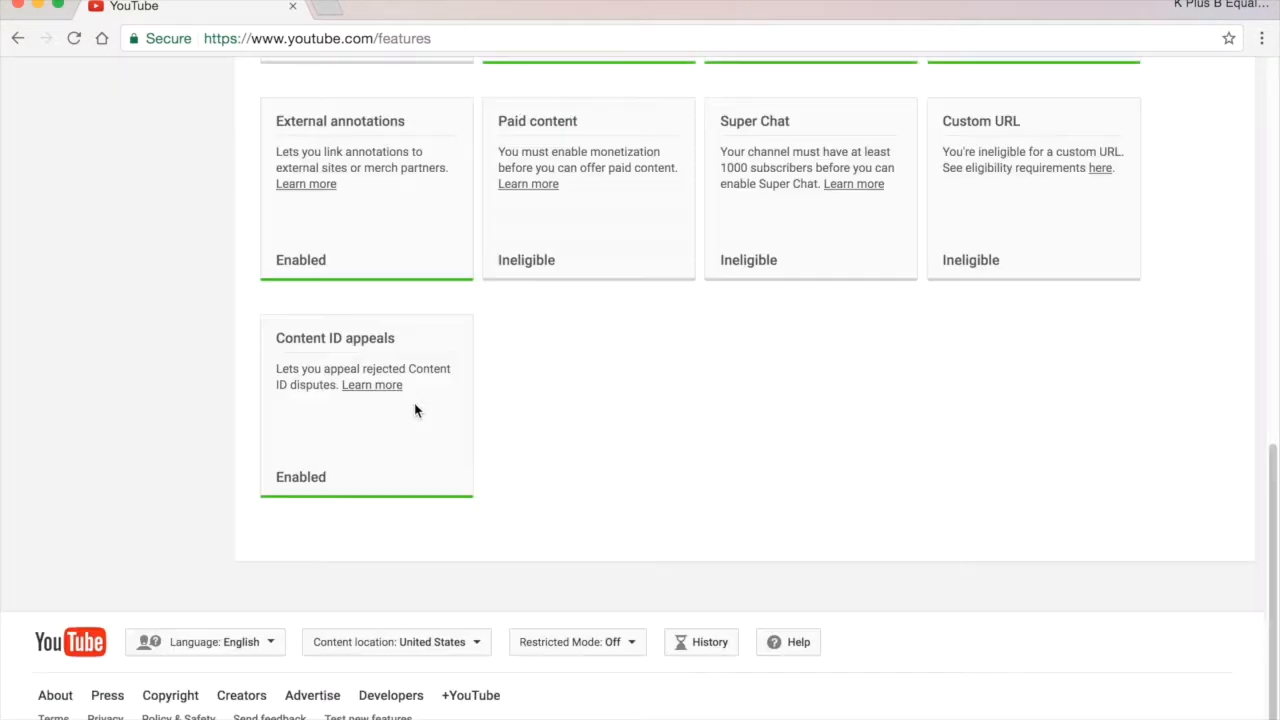
{"action": "scroll", "coordinate": [414, 403], "scroll_direction": "up", "scroll_amount": 10}
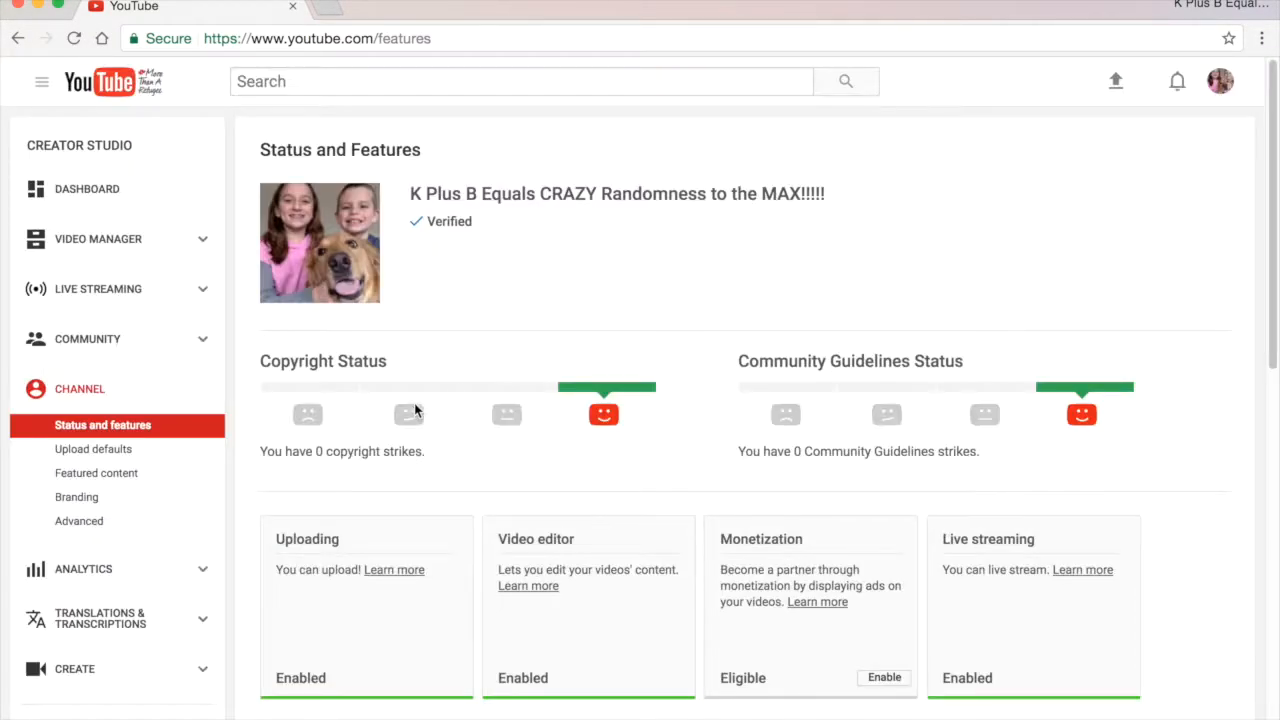
Step: Load Pixlr Editor at pixlr.com/editor in a new browser tab, closing the YouTube tab and dismissing the welcome dialog
{"action": "left_click", "coordinate": [103, 83]}
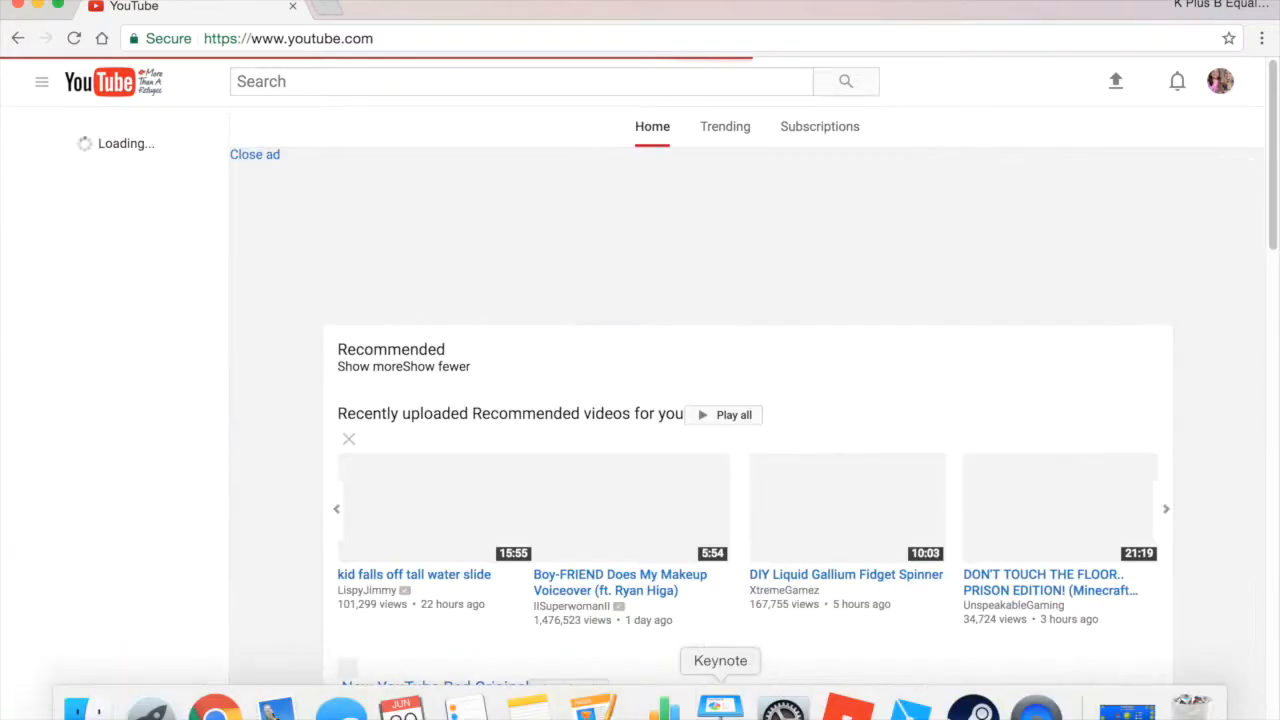
{"action": "left_click", "coordinate": [314, 7]}
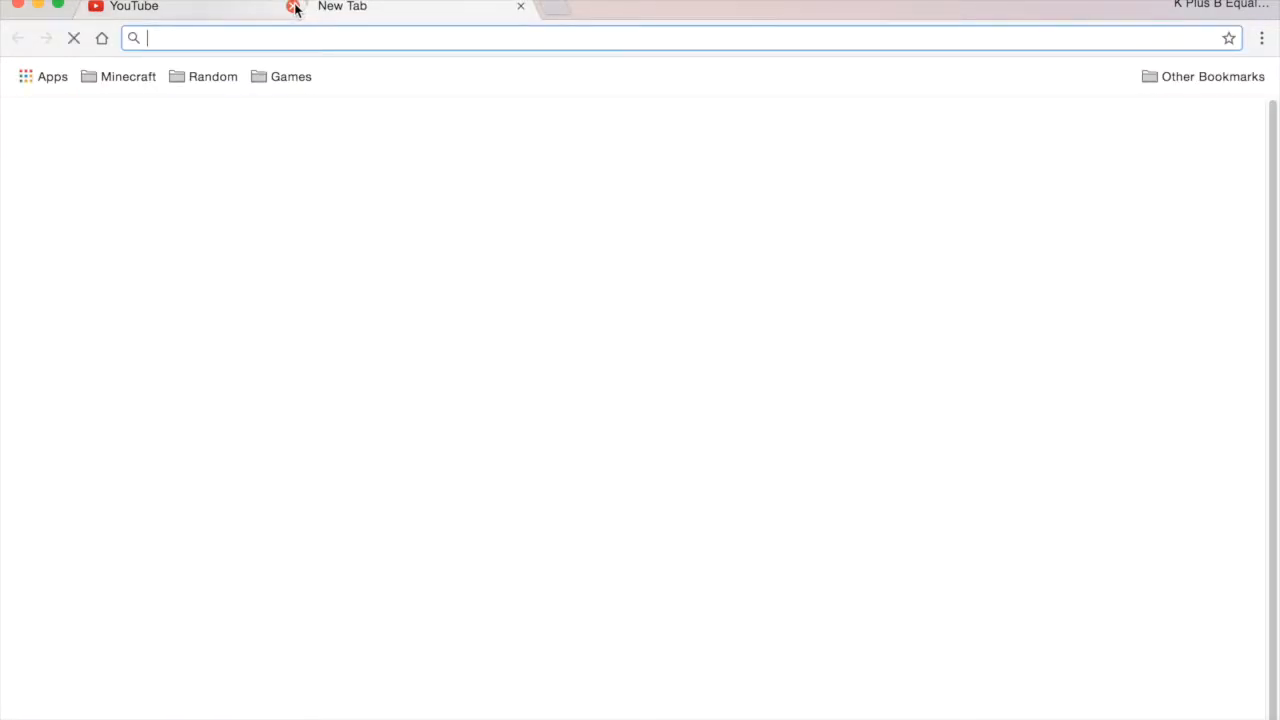
{"action": "left_click", "coordinate": [289, 8]}
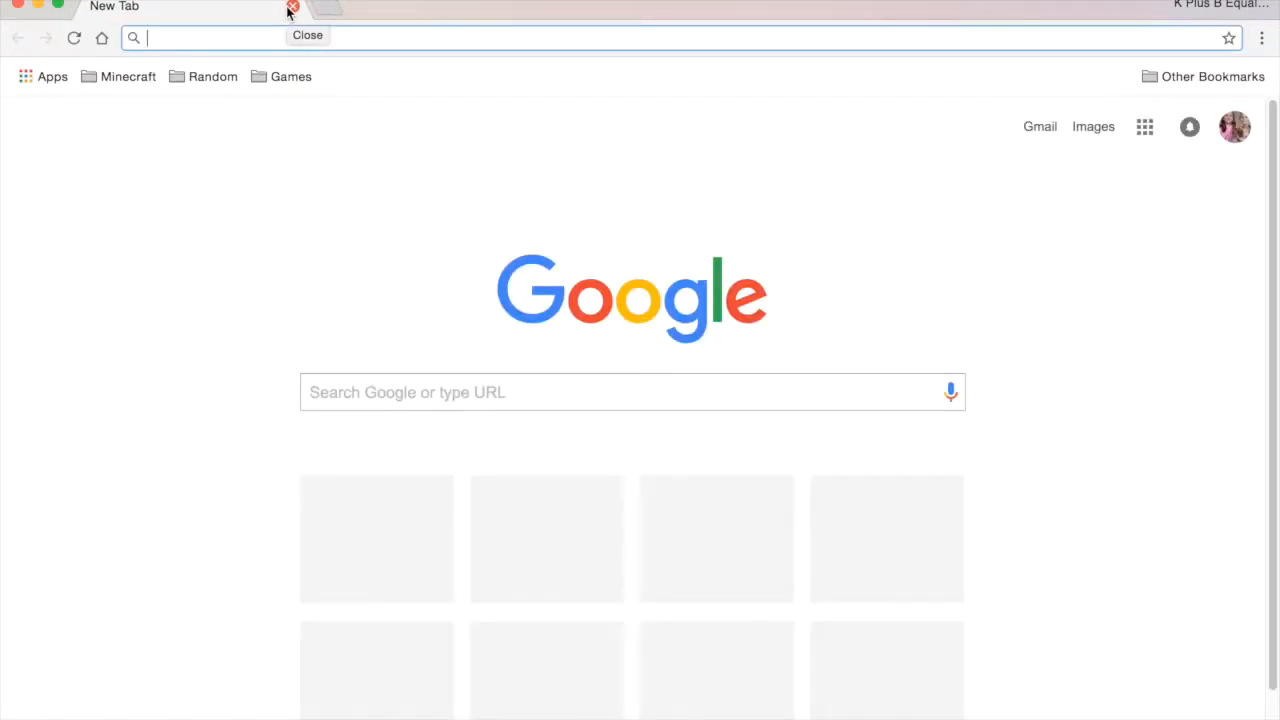
{"action": "type", "text": "pi"}
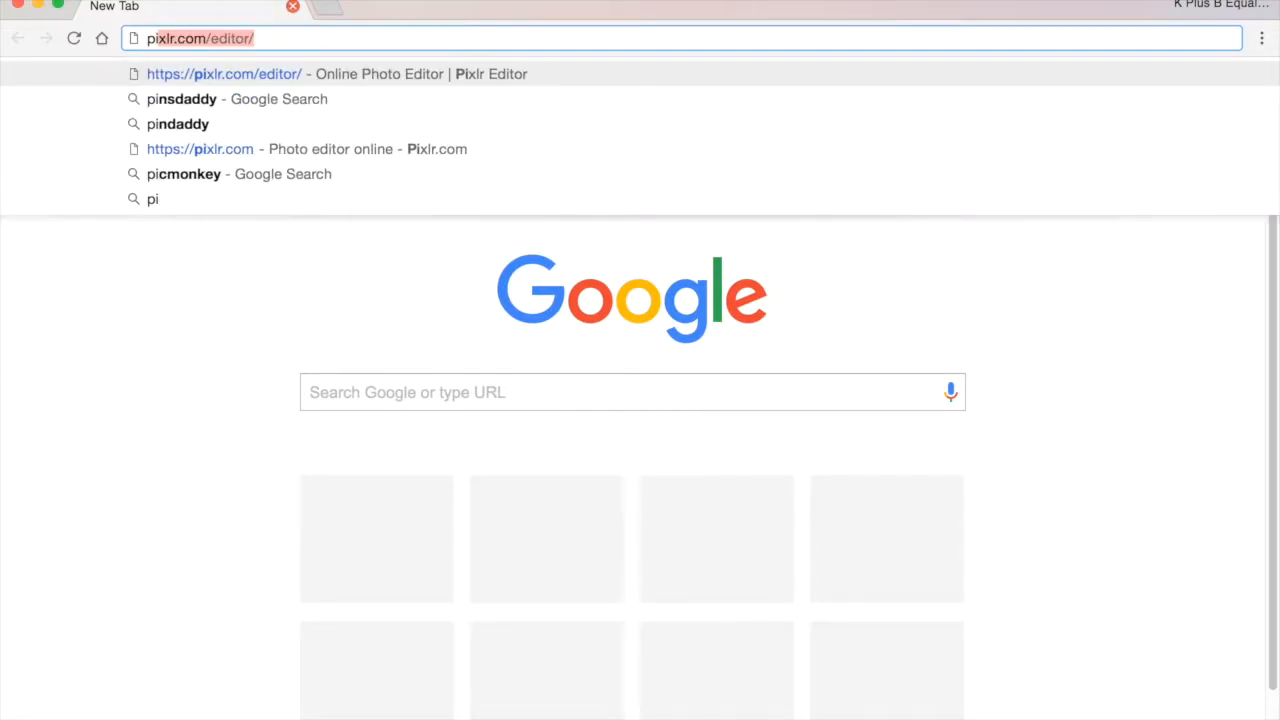
{"action": "type", "text": "xlr"}
{"action": "key", "text": "Return"}
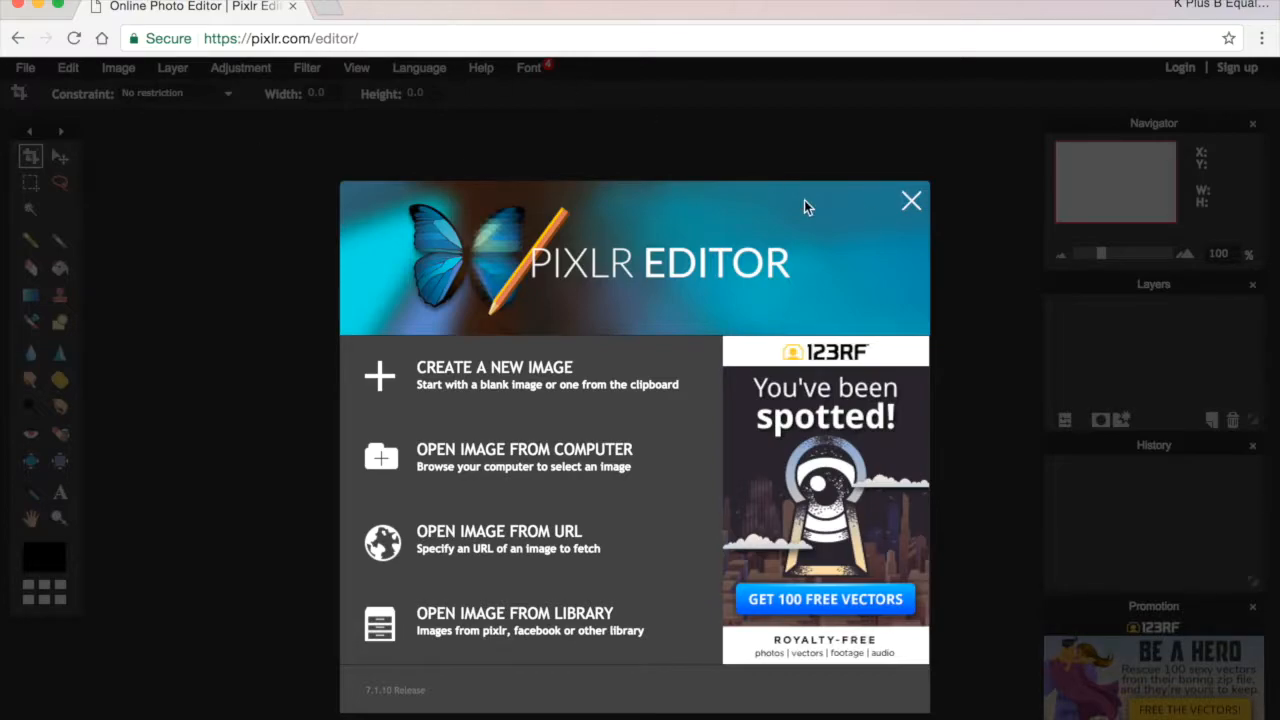
{"action": "left_click", "coordinate": [910, 204]}
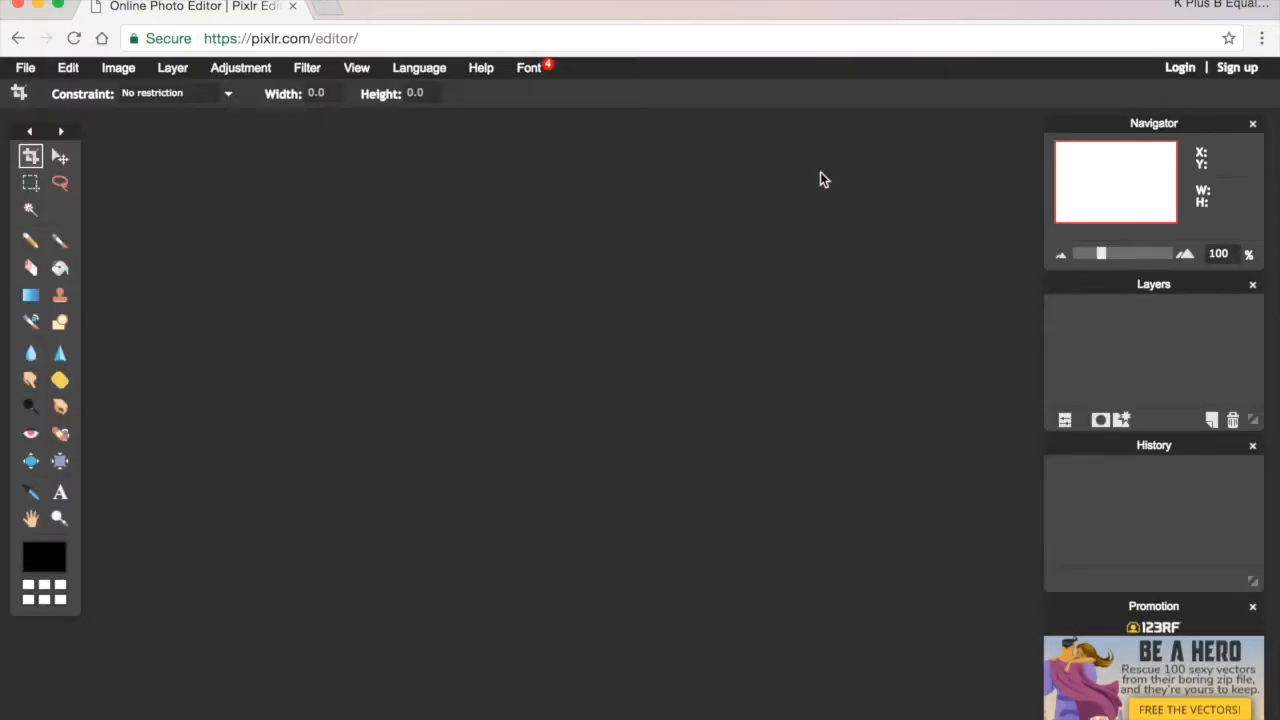
Step: Switch to the minimized Untitled gameplay video and move its playback position to 00:07
{"action": "left_click", "coordinate": [39, 6]}
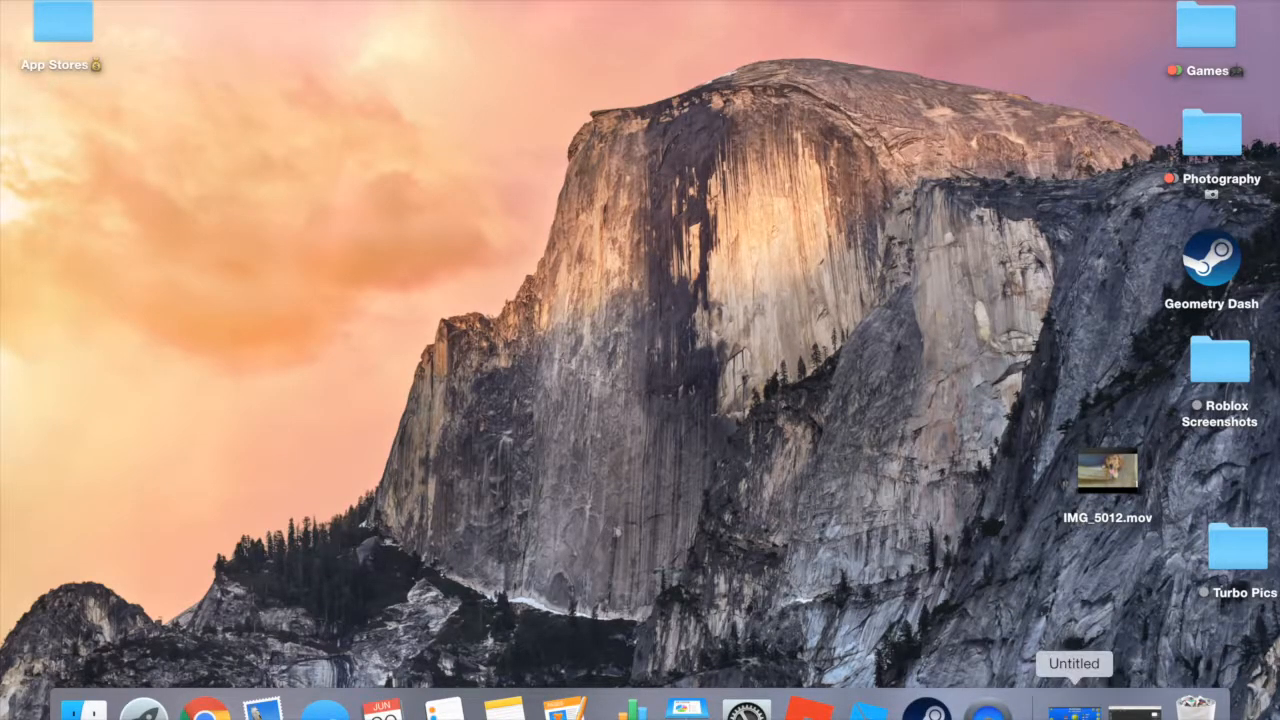
{"action": "left_click", "coordinate": [1073, 708]}
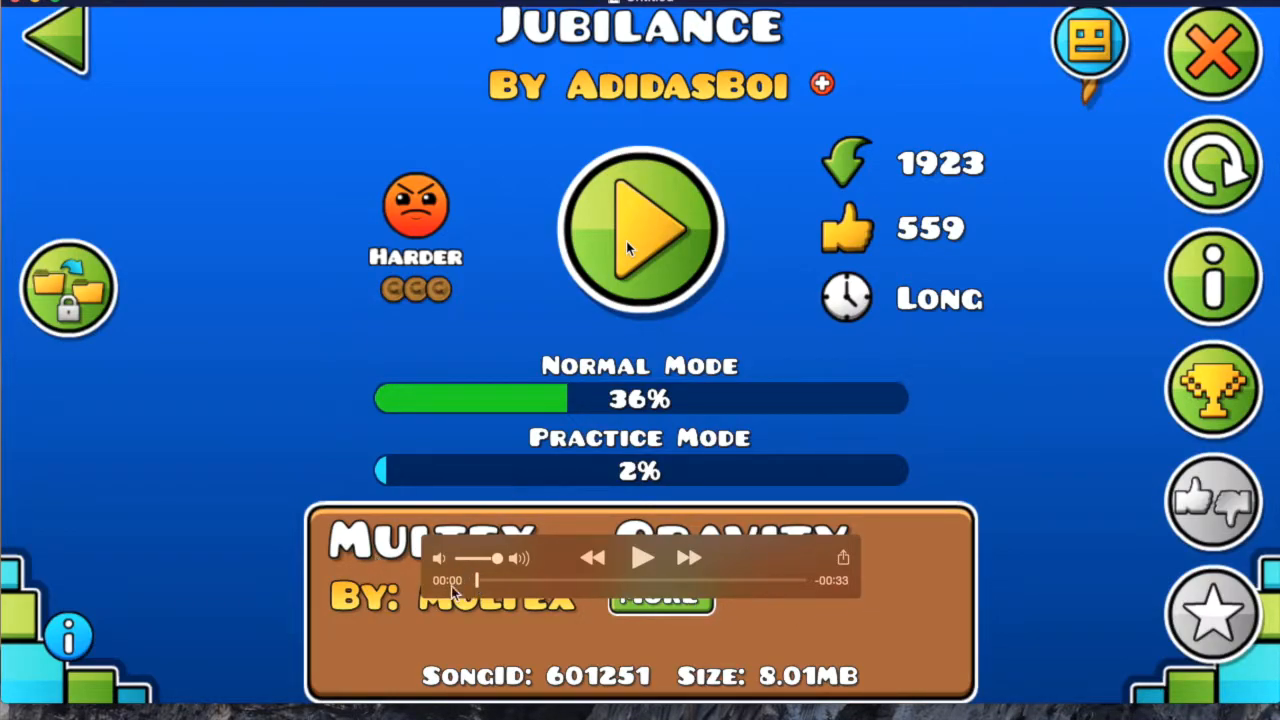
{"action": "left_click_drag", "start_coordinate": [481, 583], "coordinate": [548, 584]}
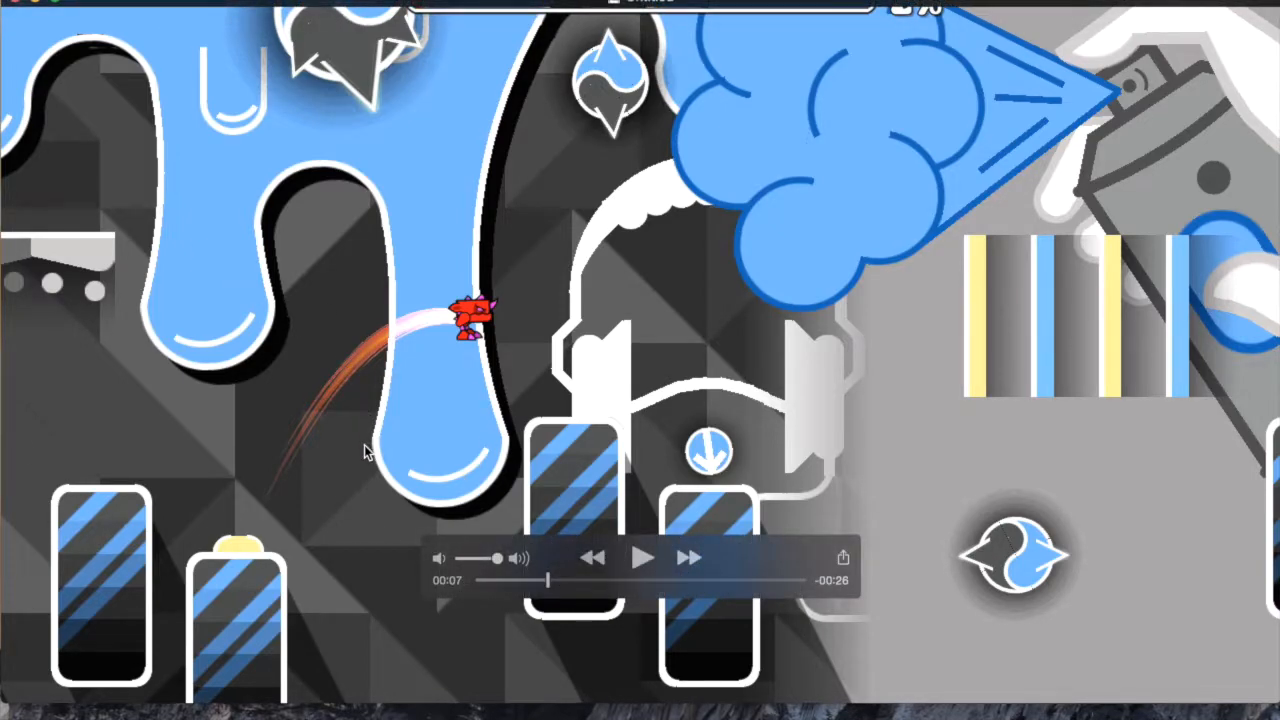
Step: Capture a screenshot of the paused gameplay frame and close the video
{"action": "key", "text": "super+shift+4"}
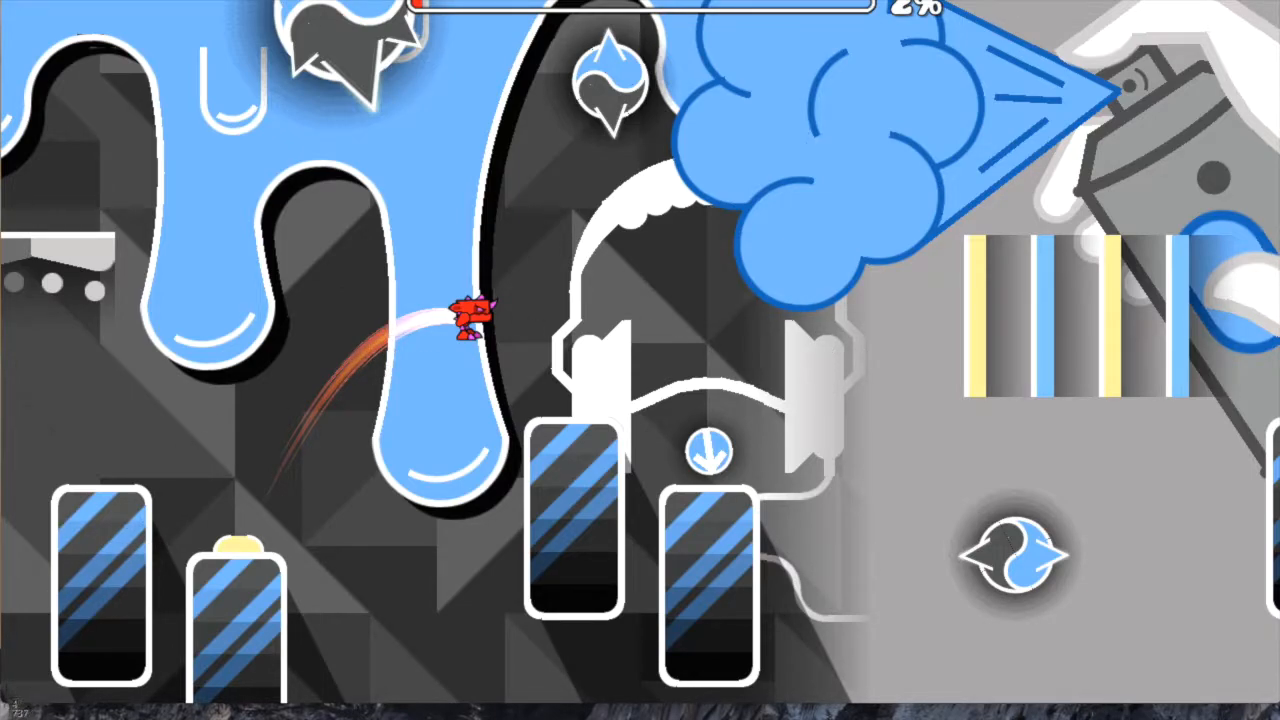
{"action": "left_click_drag", "start_coordinate": [2, 700], "coordinate": [1124, 34]}
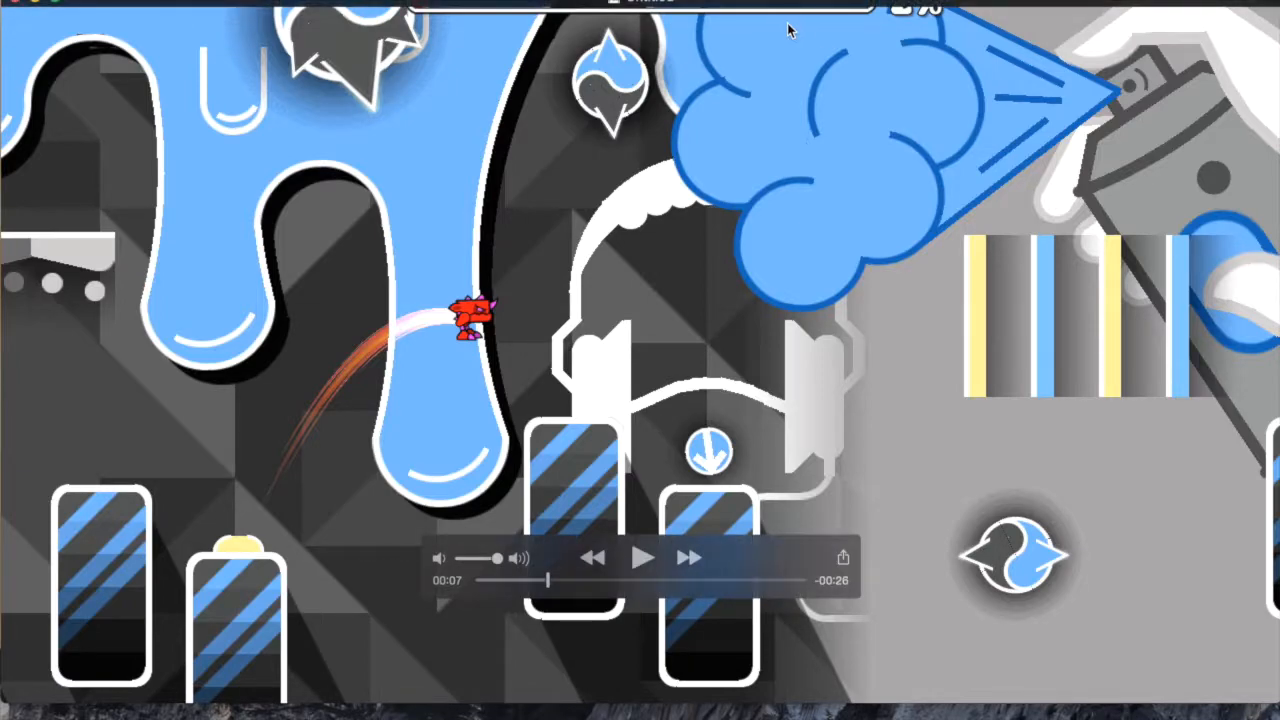
{"action": "left_click", "coordinate": [14, 2]}
{"action": "left_click", "coordinate": [565, 240]}
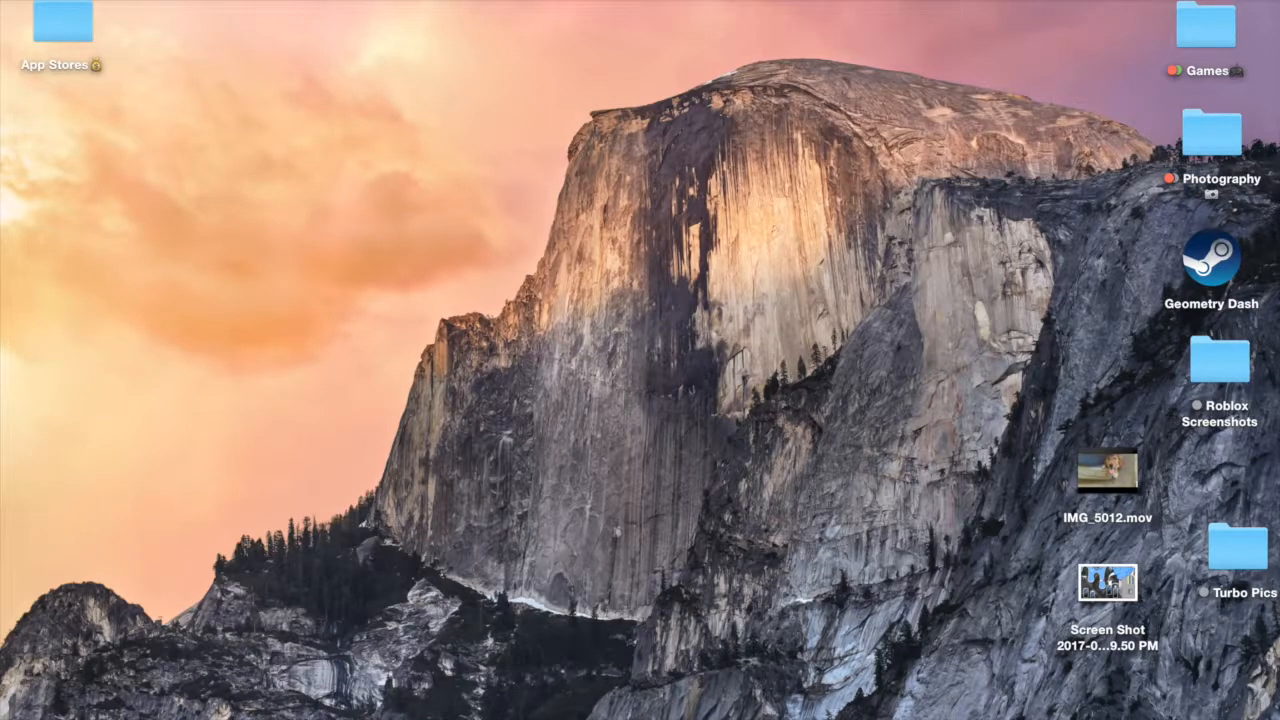
Step: View the new desktop screenshot in Preview, quit Preview and return to the Pixlr Editor browser window
{"action": "left_click", "coordinate": [1109, 584]}
{"action": "right_click", "coordinate": [1109, 584]}
{"action": "left_click", "coordinate": [915, 342]}
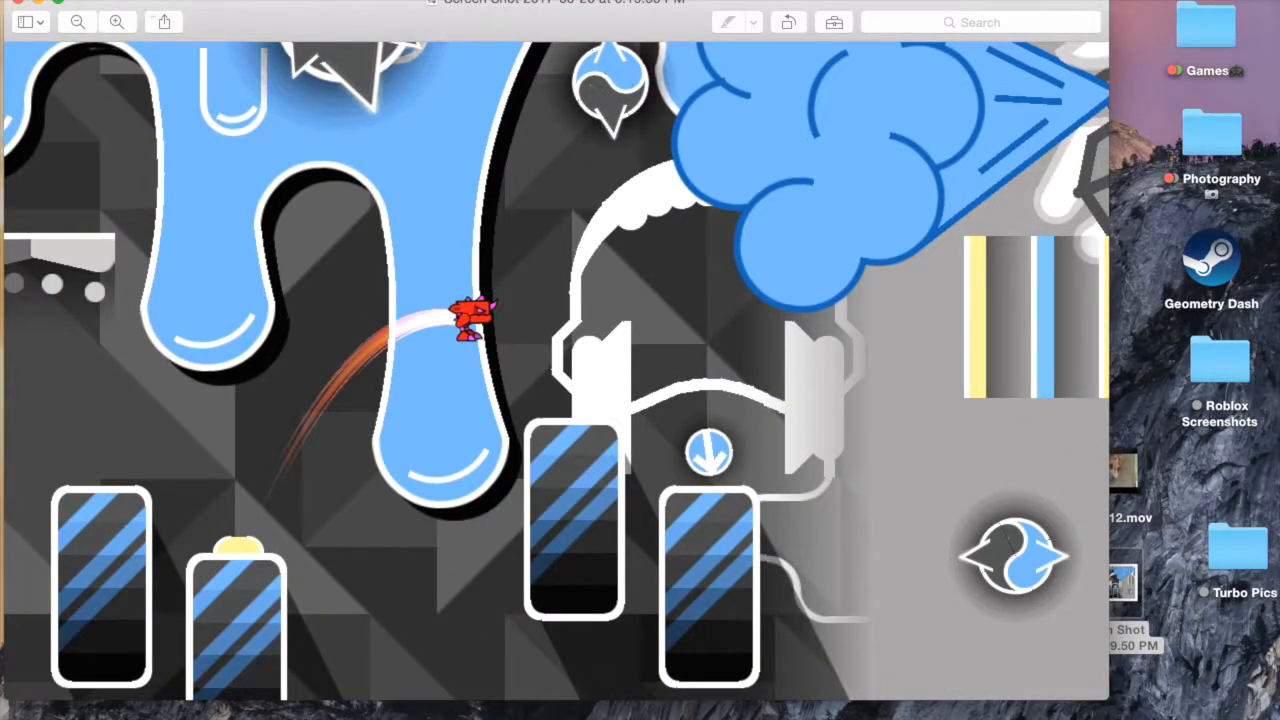
{"action": "left_click", "coordinate": [14, 4]}
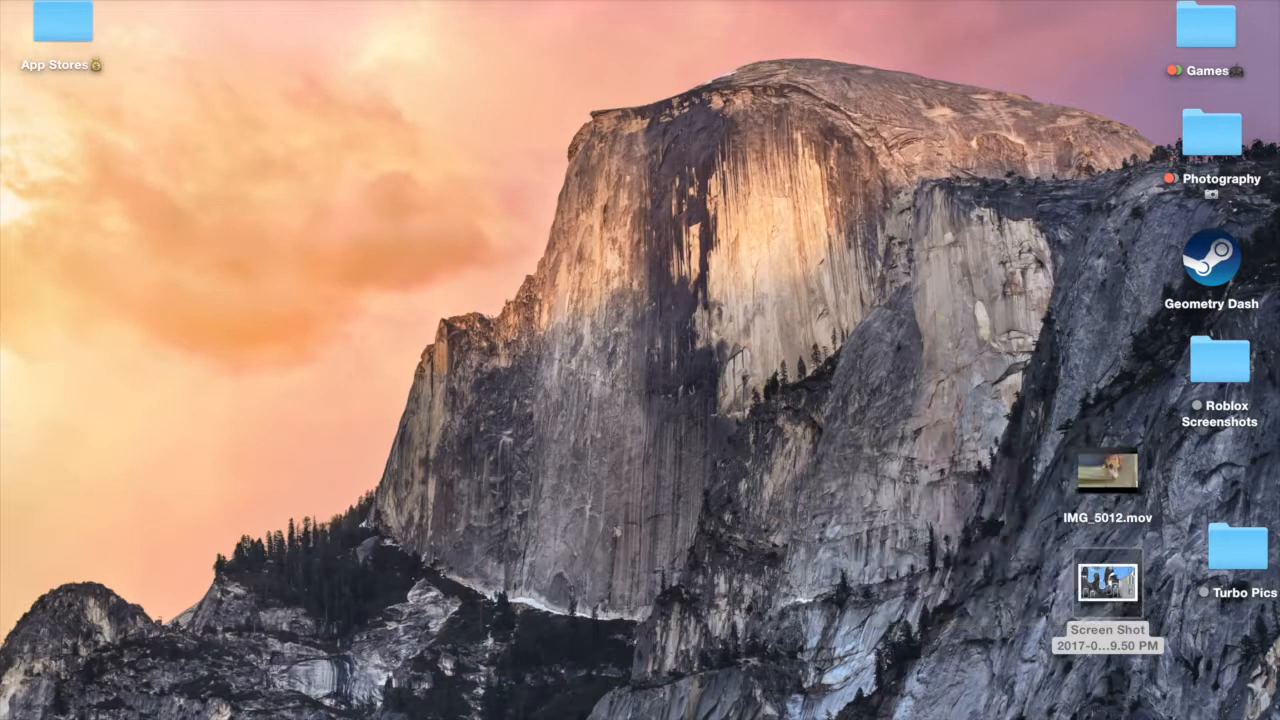
{"action": "mouse_move", "coordinate": [383, 712]}
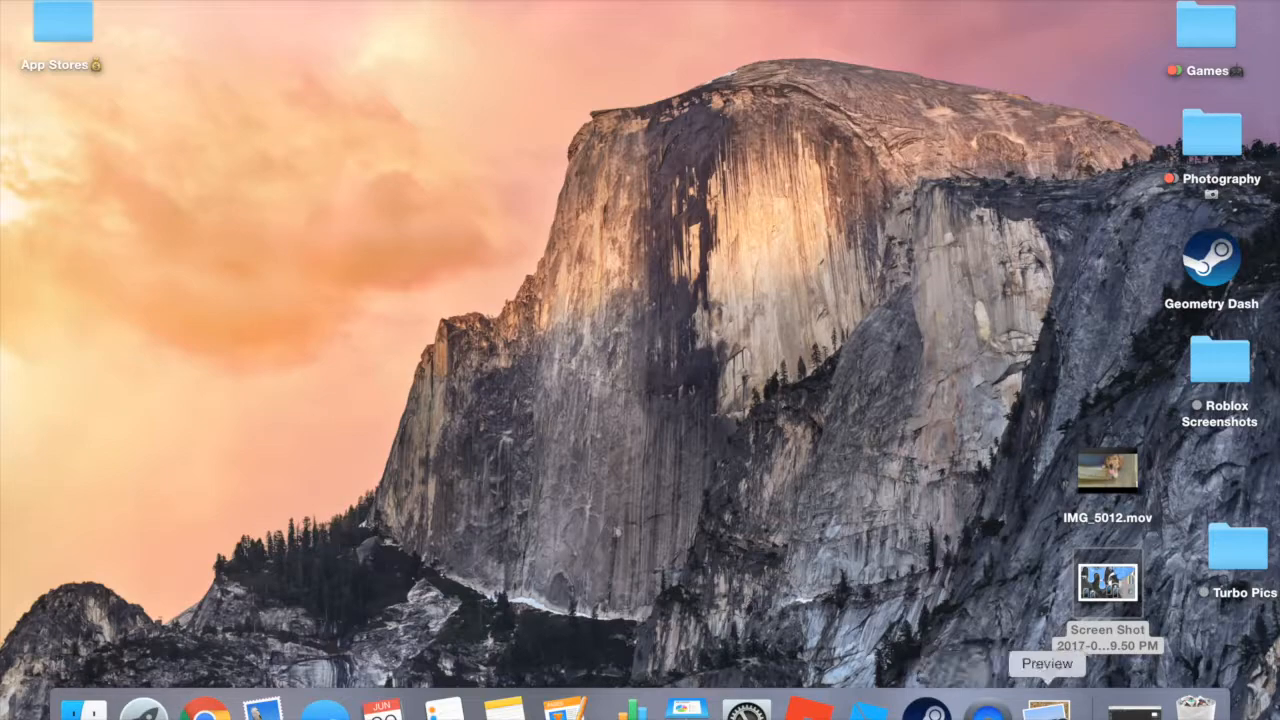
{"action": "right_click", "coordinate": [1047, 705]}
{"action": "left_click", "coordinate": [1000, 648]}
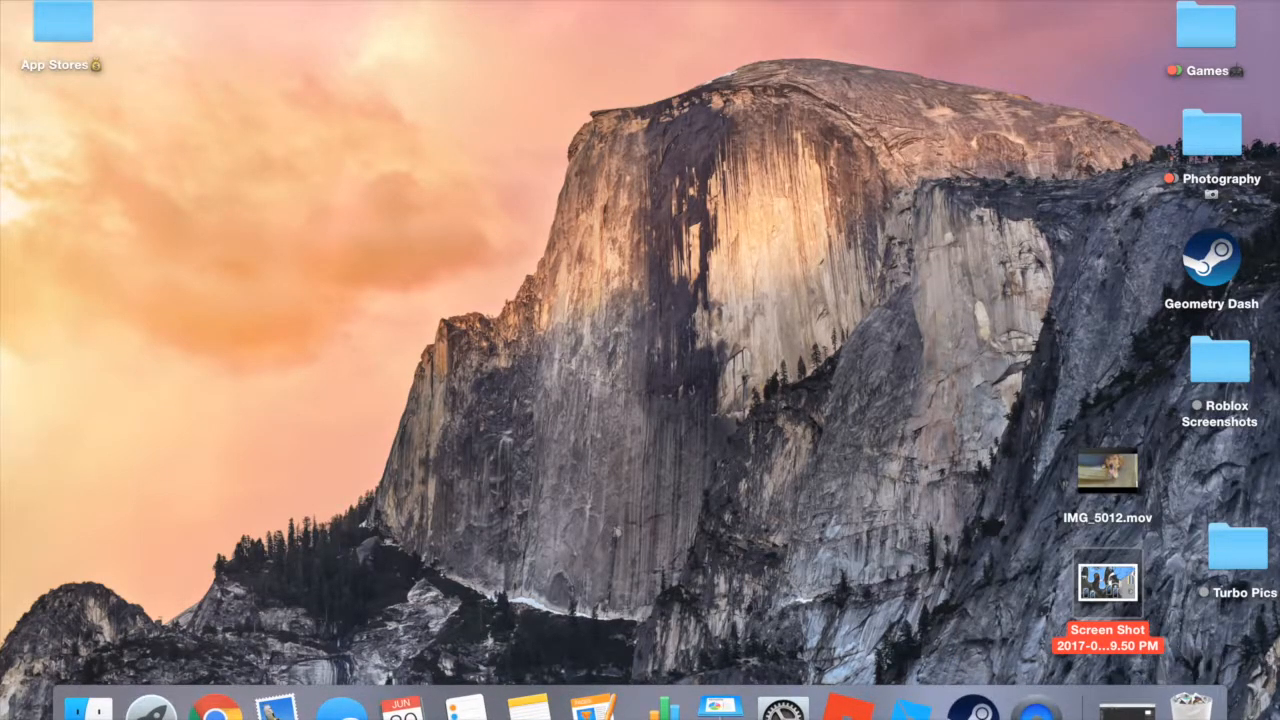
{"action": "left_click", "coordinate": [1127, 708]}
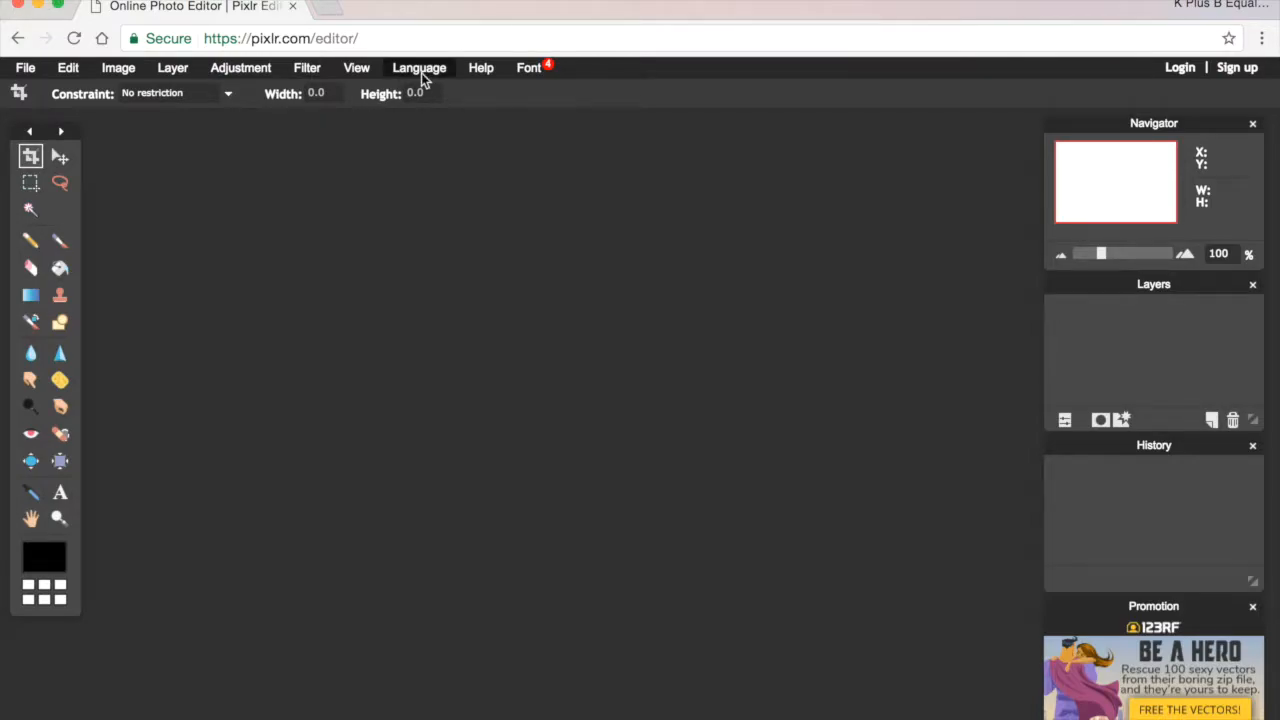
{"action": "left_click", "coordinate": [27, 70]}
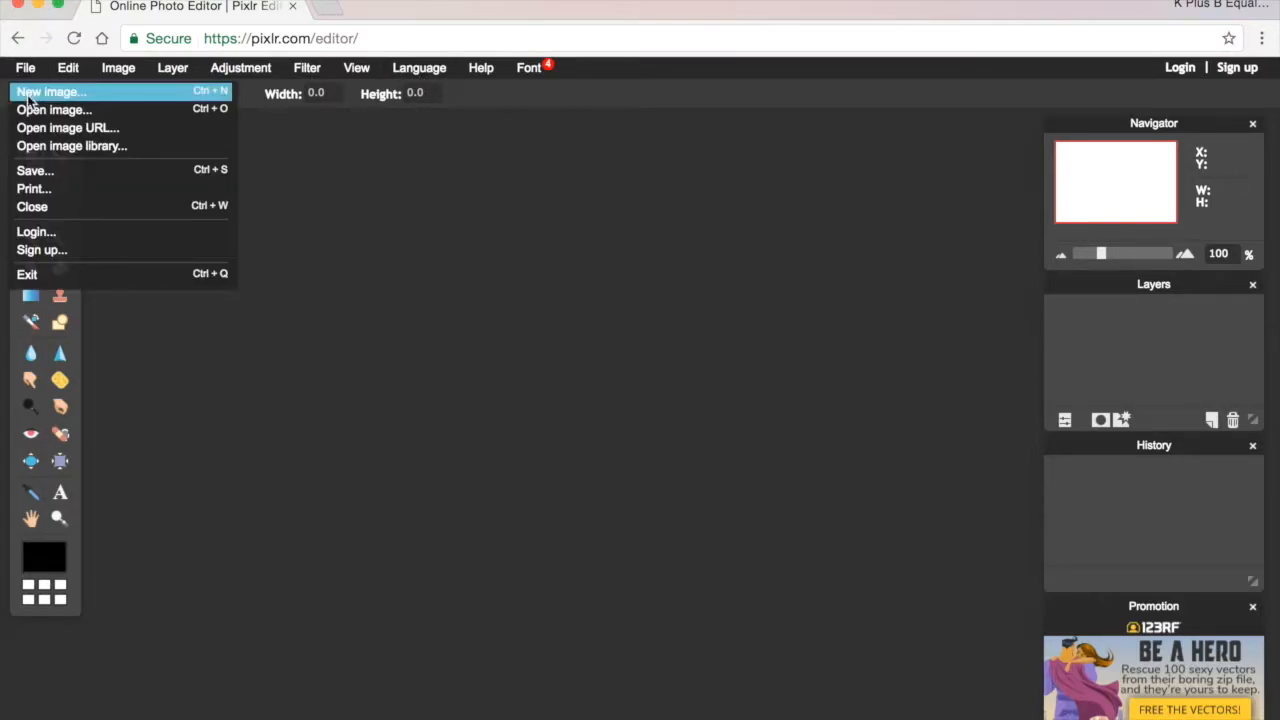
{"action": "left_click", "coordinate": [38, 105]}
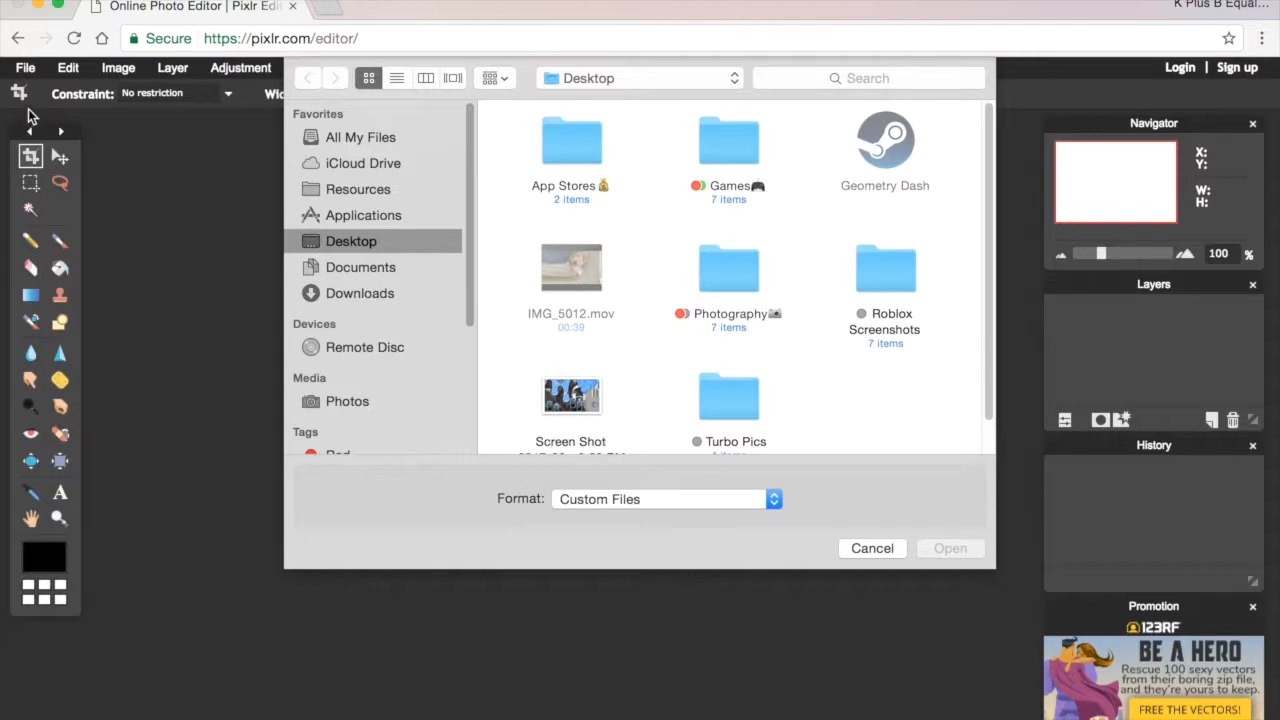
{"action": "left_click", "coordinate": [880, 549]}
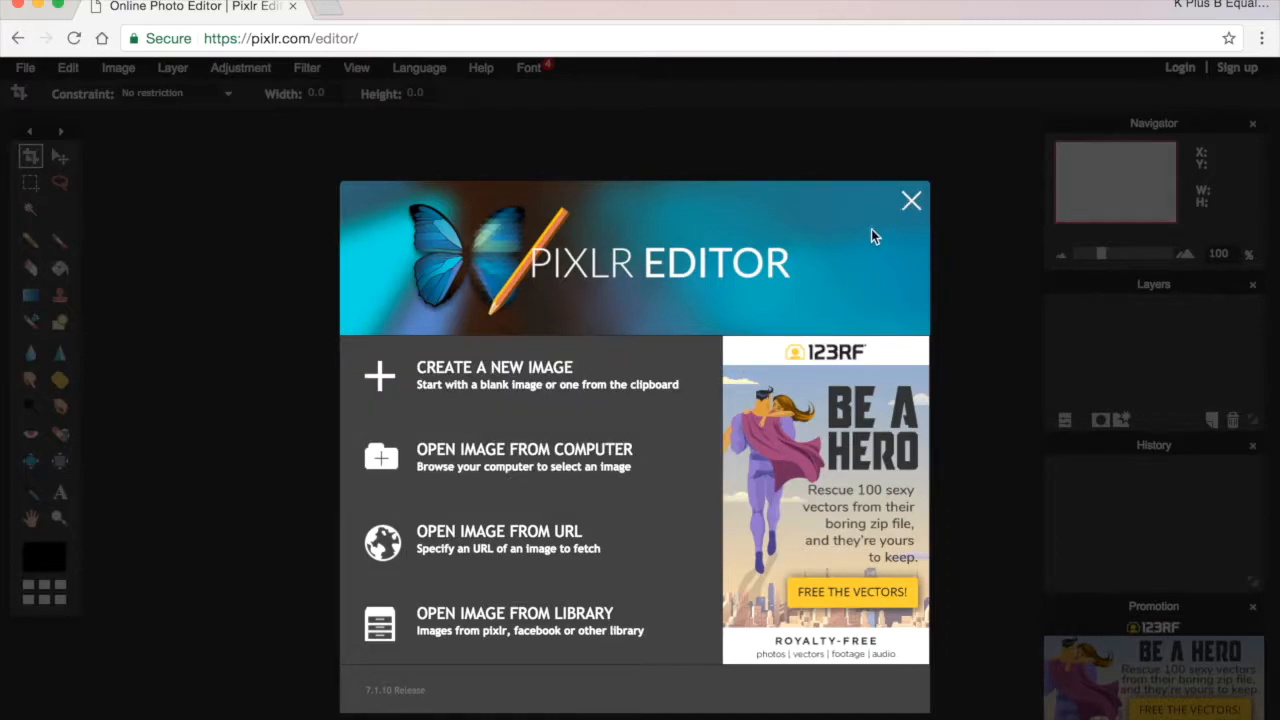
{"action": "left_click", "coordinate": [911, 201]}
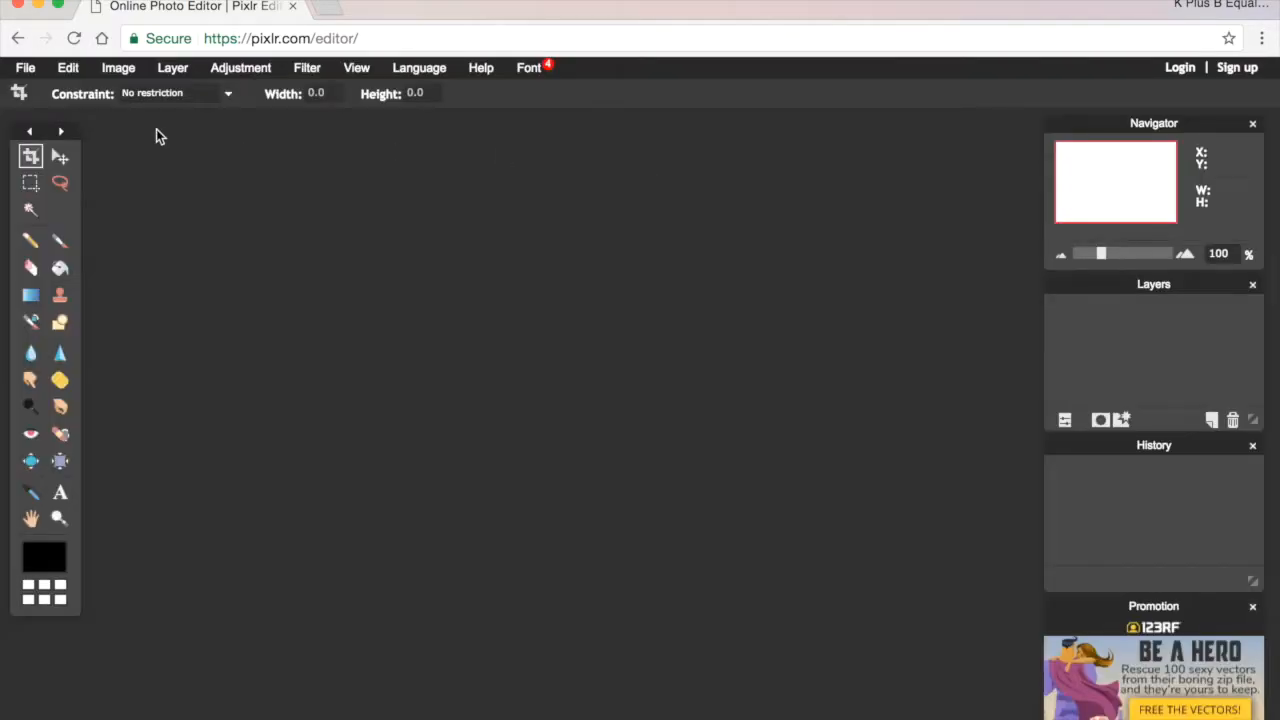
Step: Open the new Screen Shot 2017-06-20 image from the Desktop in Pixlr Editor
{"action": "left_click", "coordinate": [24, 67]}
{"action": "left_click", "coordinate": [40, 110]}
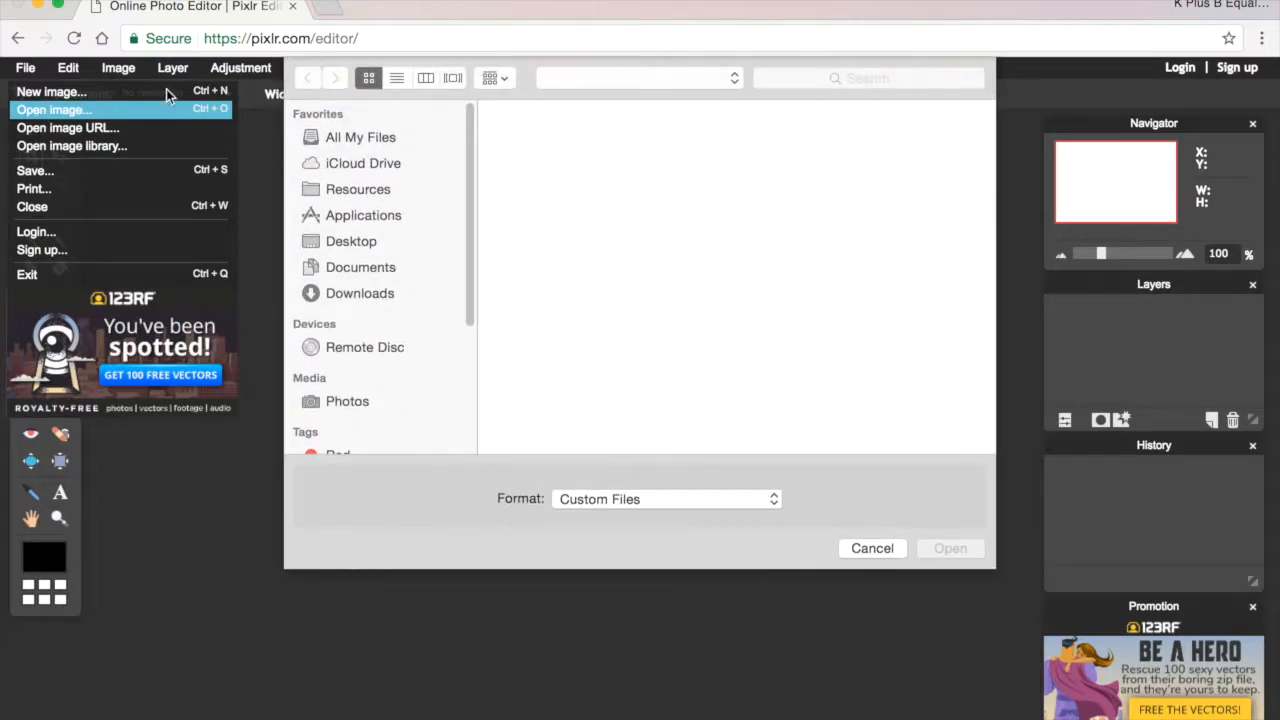
{"action": "left_click", "coordinate": [588, 404]}
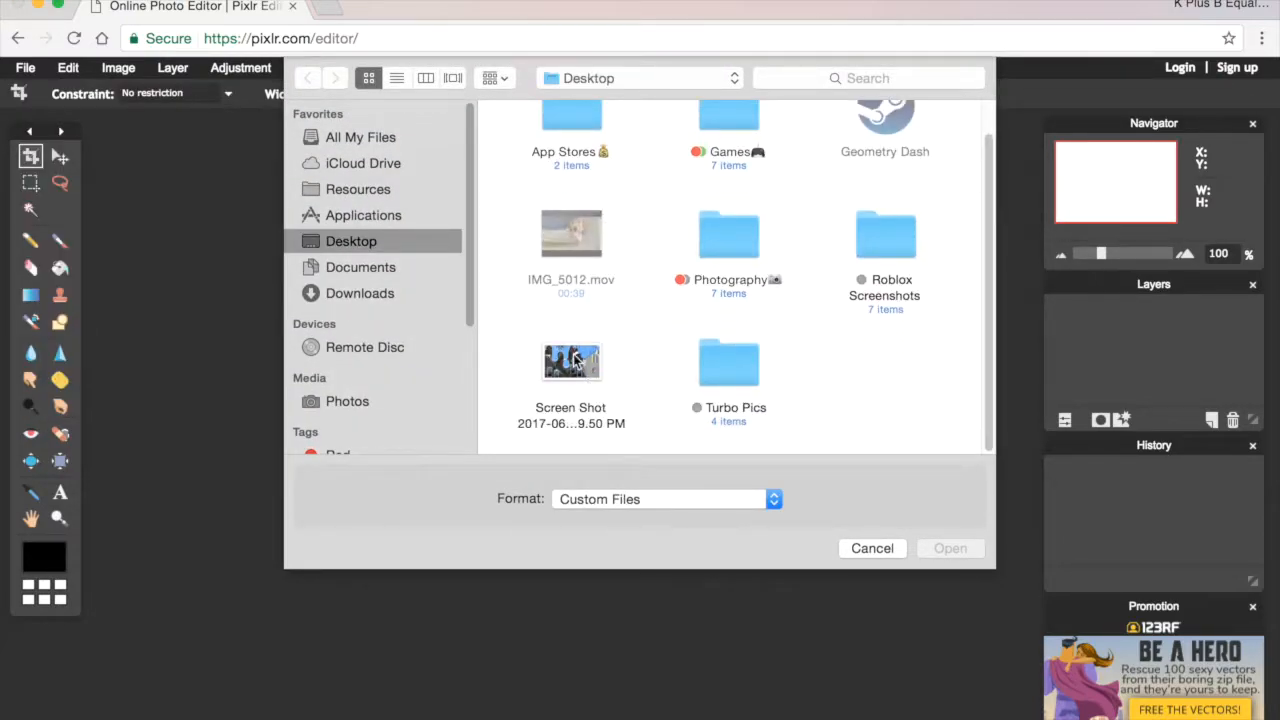
{"action": "left_click", "coordinate": [949, 549]}
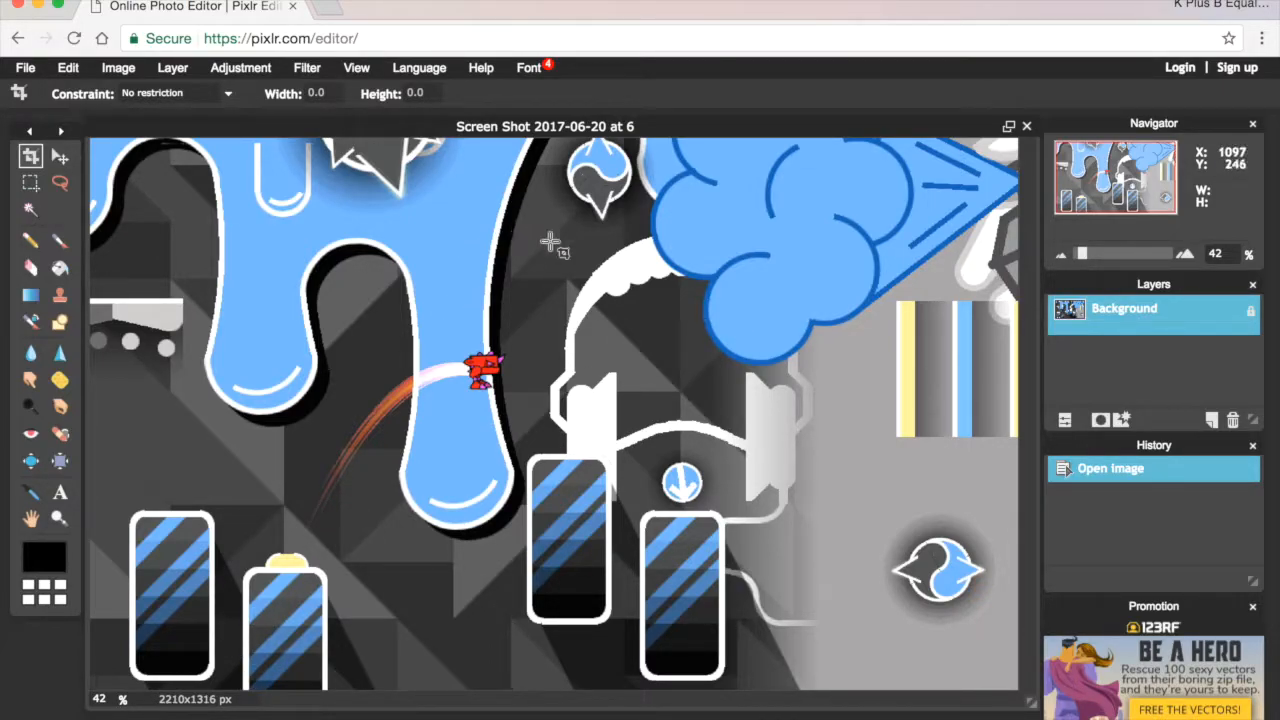
{"action": "scroll", "coordinate": [707, 412], "scroll_direction": "up", "scroll_amount": 2}
{"action": "scroll", "coordinate": [707, 412], "scroll_direction": "down", "scroll_amount": 4}
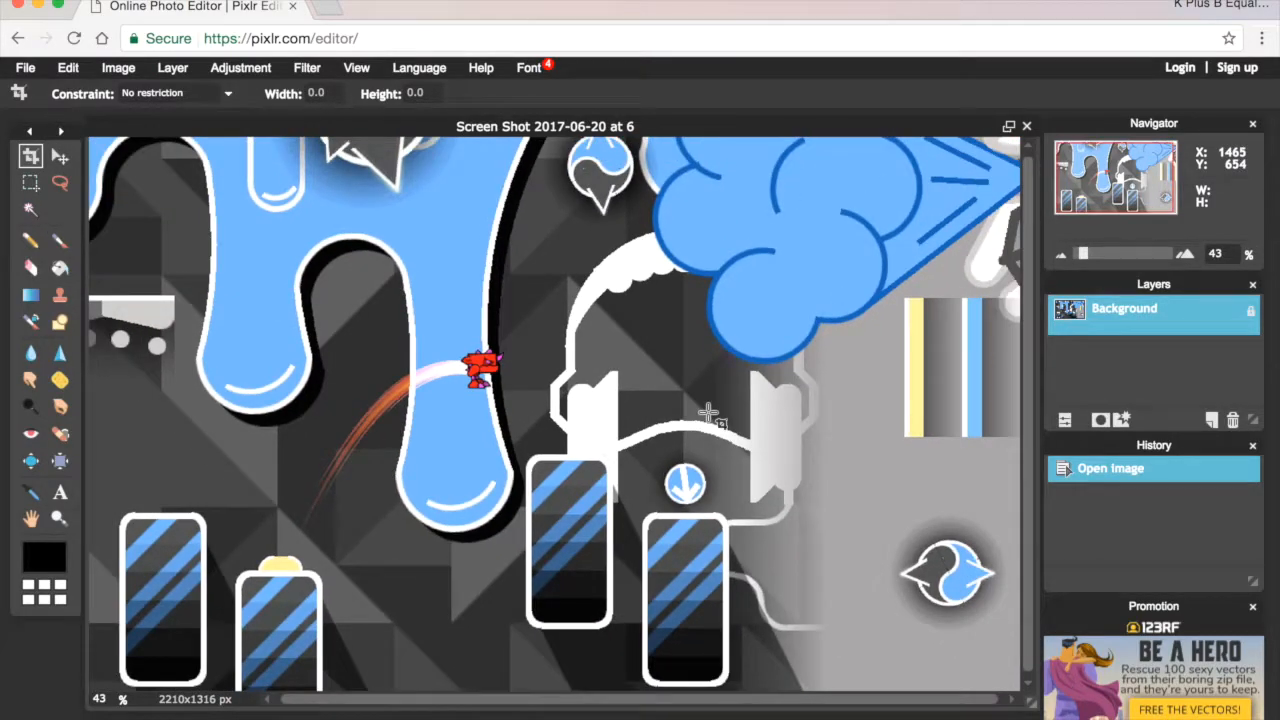
Step: Add a text reading "Jubilance" over the blue drips in the upper part of the screenshot
{"action": "scroll", "coordinate": [707, 412], "scroll_direction": "up", "scroll_amount": 2}
{"action": "scroll", "coordinate": [707, 412], "scroll_direction": "up", "scroll_amount": 1}
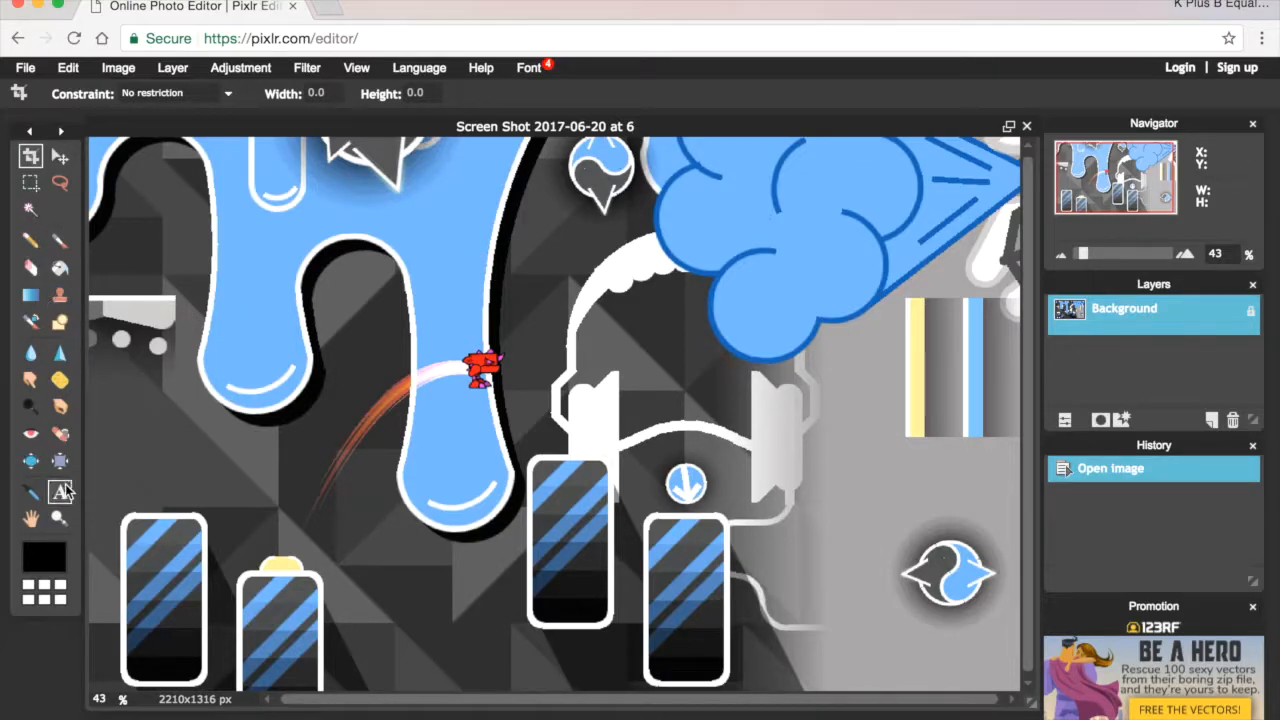
{"action": "left_click", "coordinate": [60, 492]}
{"action": "left_click", "coordinate": [425, 275]}
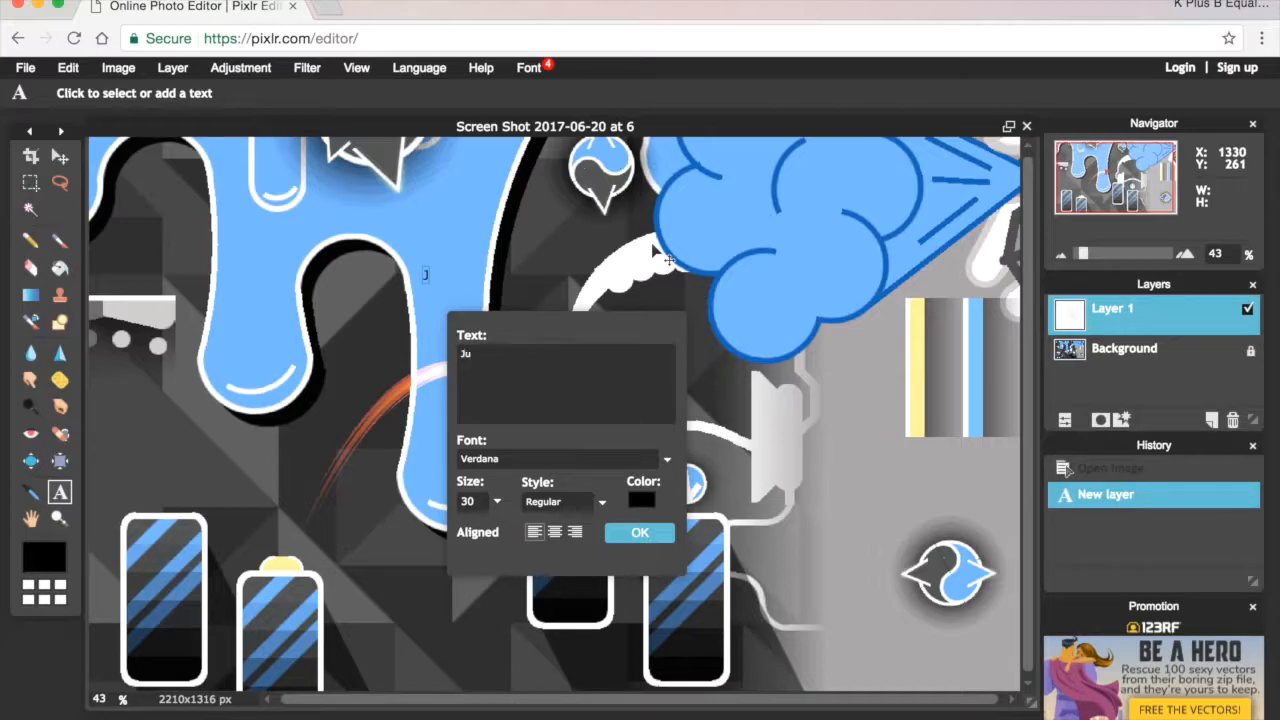
{"action": "type", "text": "Jubilance"}
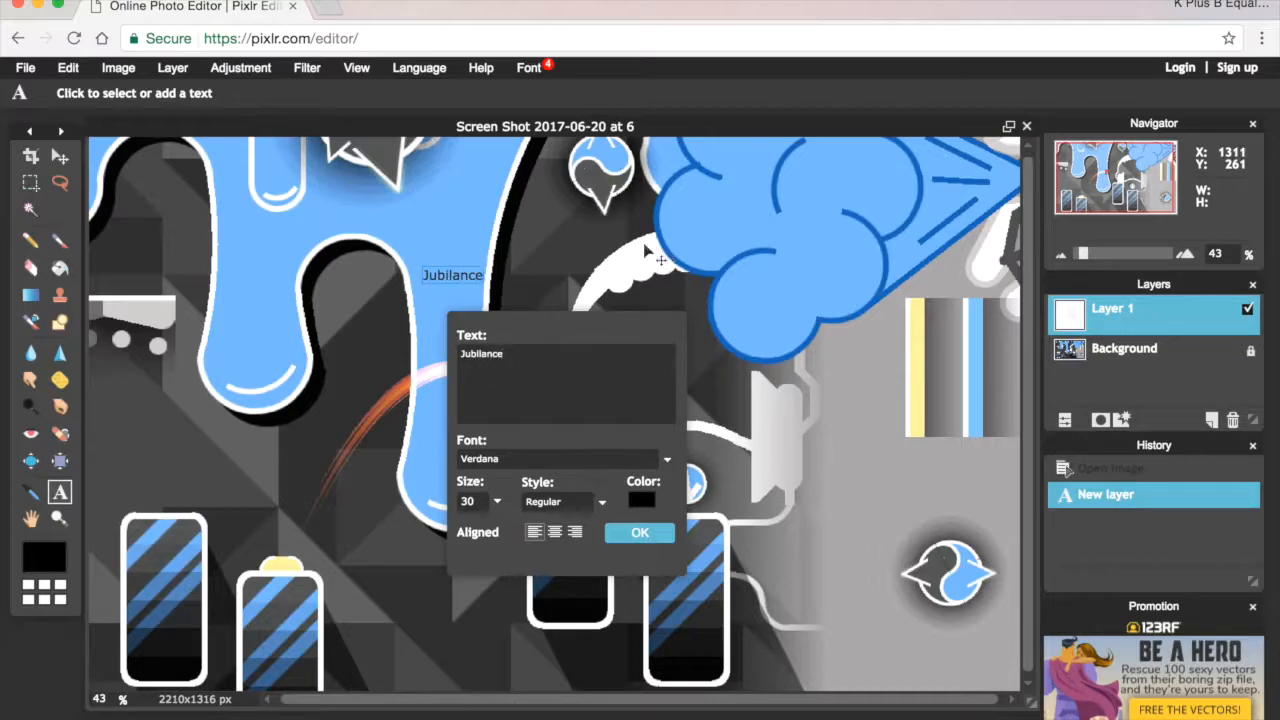
Step: Set the font of the Jubilance text to Pusab
{"action": "left_click", "coordinate": [515, 458]}
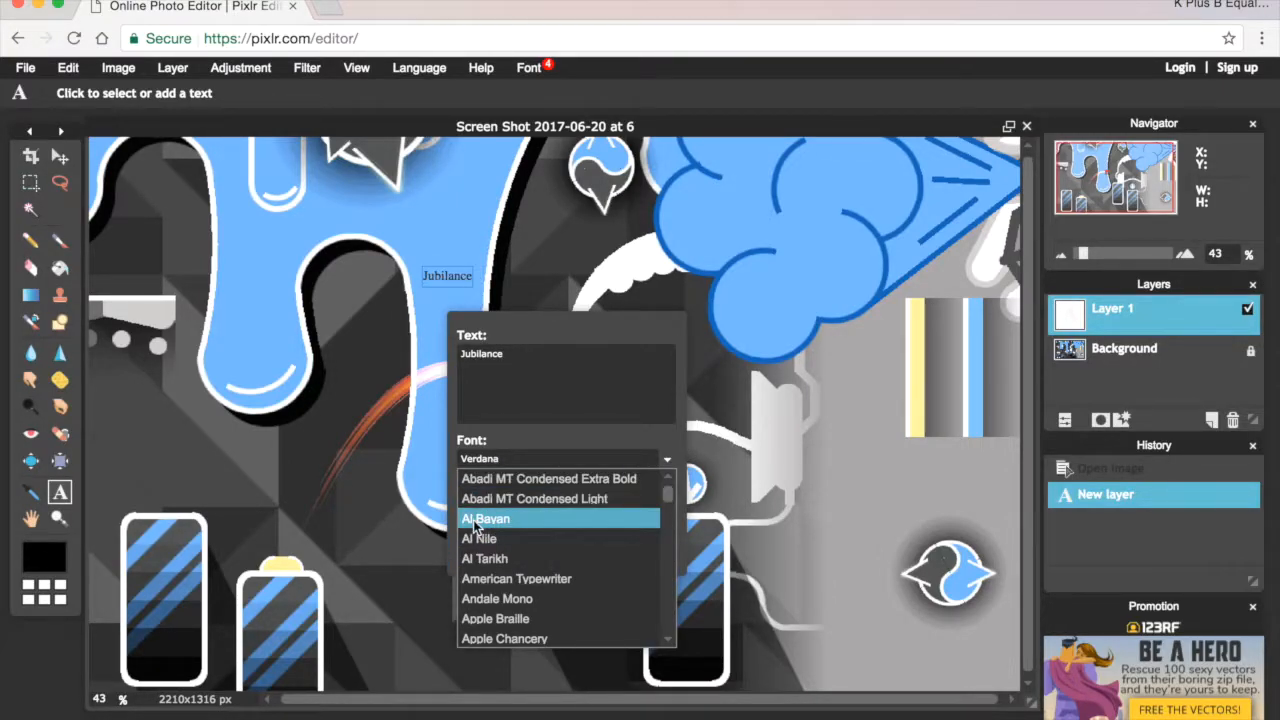
{"action": "scroll", "coordinate": [516, 515], "scroll_direction": "down", "scroll_amount": 10}
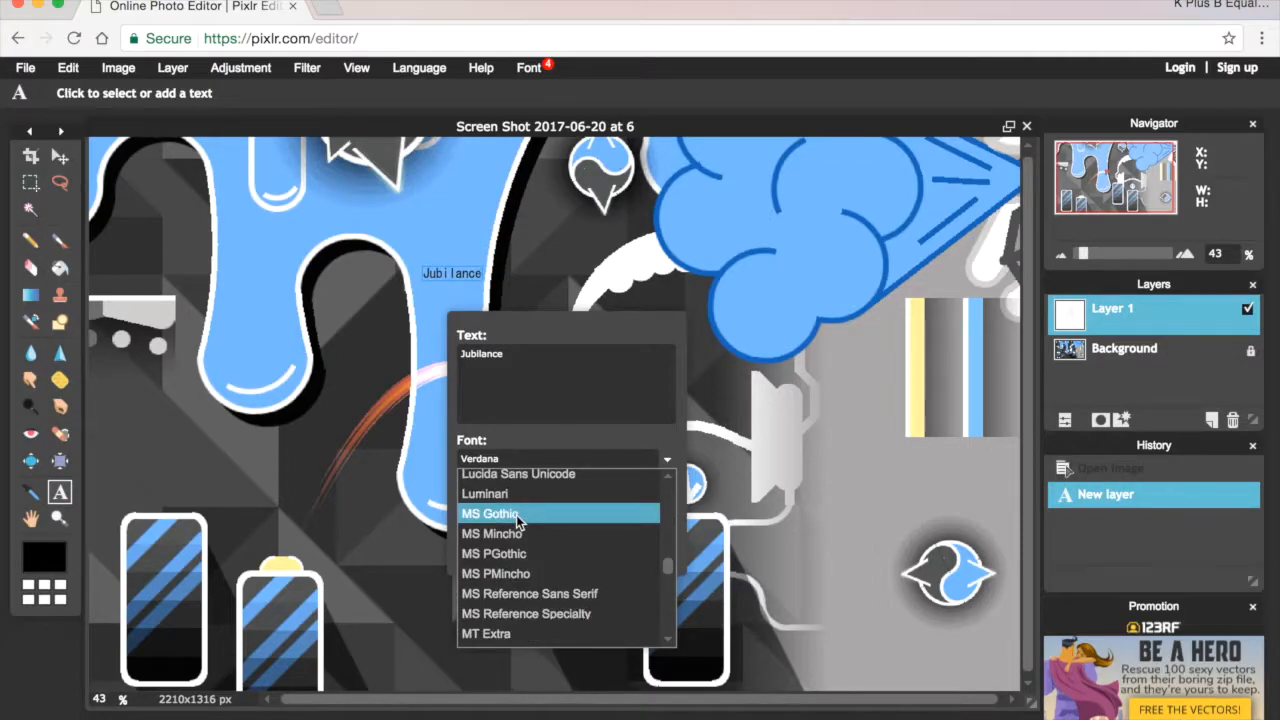
{"action": "scroll", "coordinate": [515, 520], "scroll_direction": "down", "scroll_amount": 15}
{"action": "scroll", "coordinate": [515, 522], "scroll_direction": "up", "scroll_amount": 5}
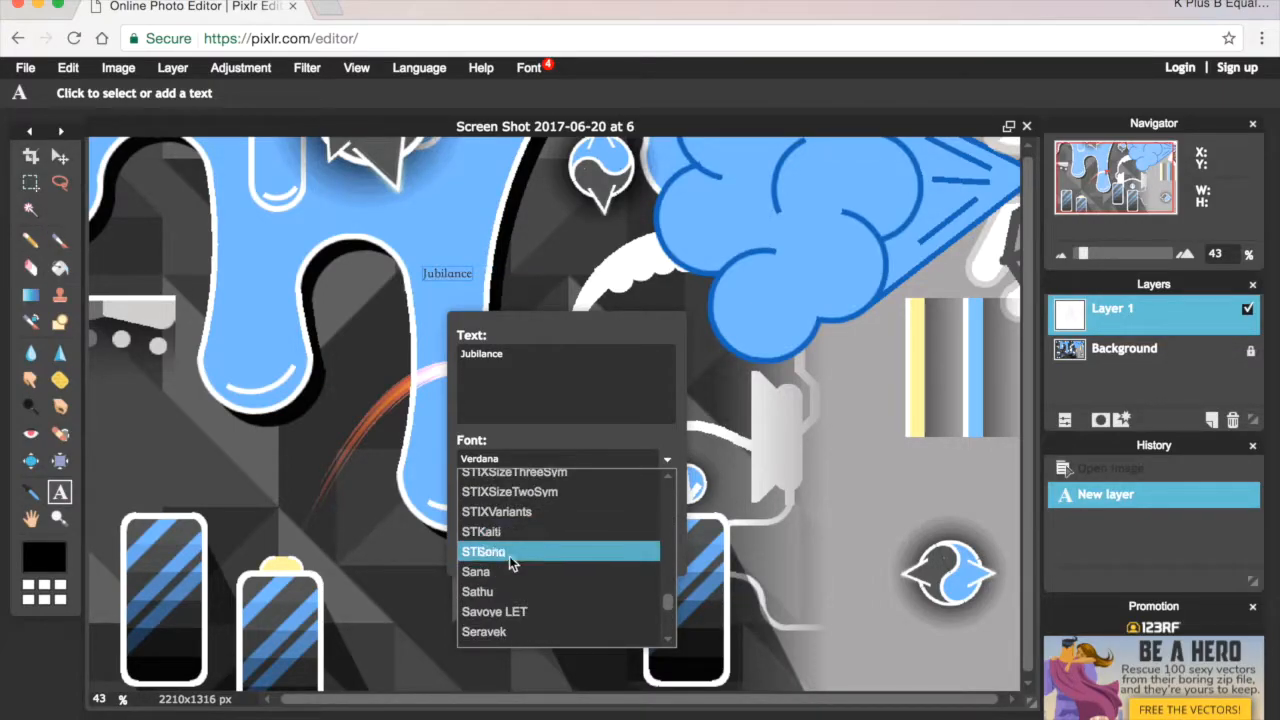
{"action": "scroll", "coordinate": [509, 556], "scroll_direction": "up", "scroll_amount": 6}
{"action": "scroll", "coordinate": [508, 556], "scroll_direction": "up", "scroll_amount": 4}
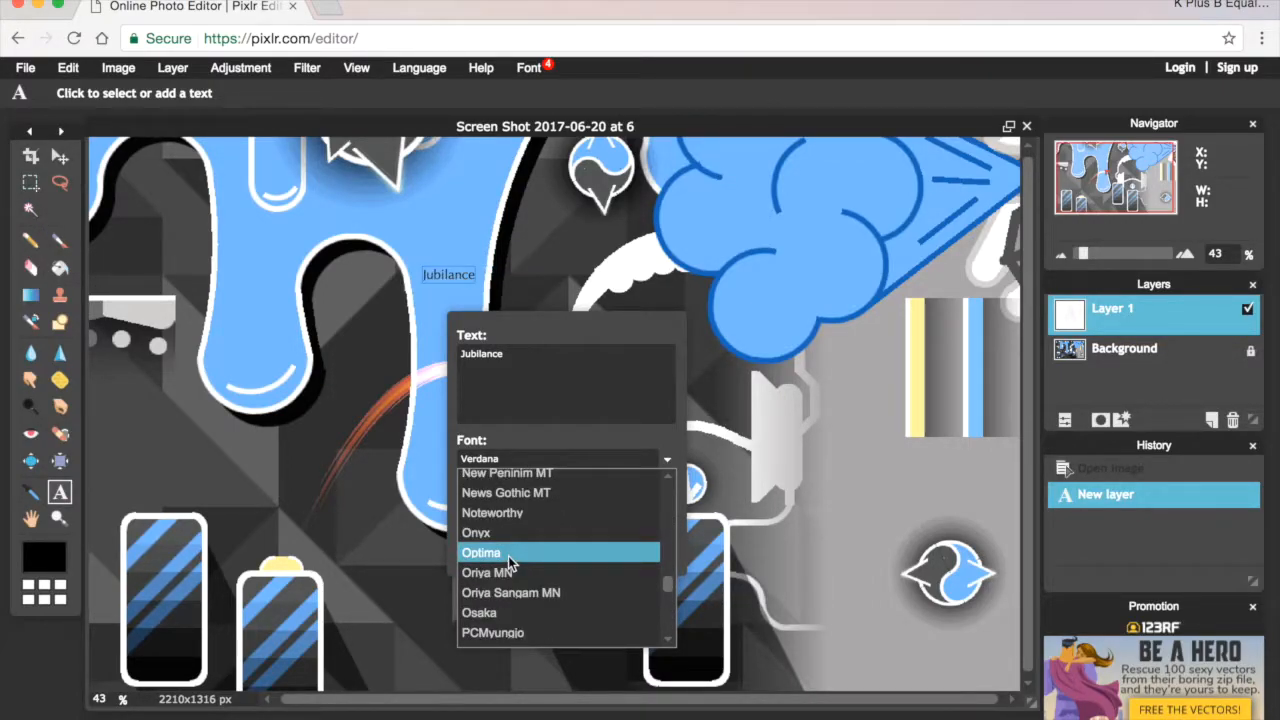
{"action": "scroll", "coordinate": [508, 556], "scroll_direction": "down", "scroll_amount": 4}
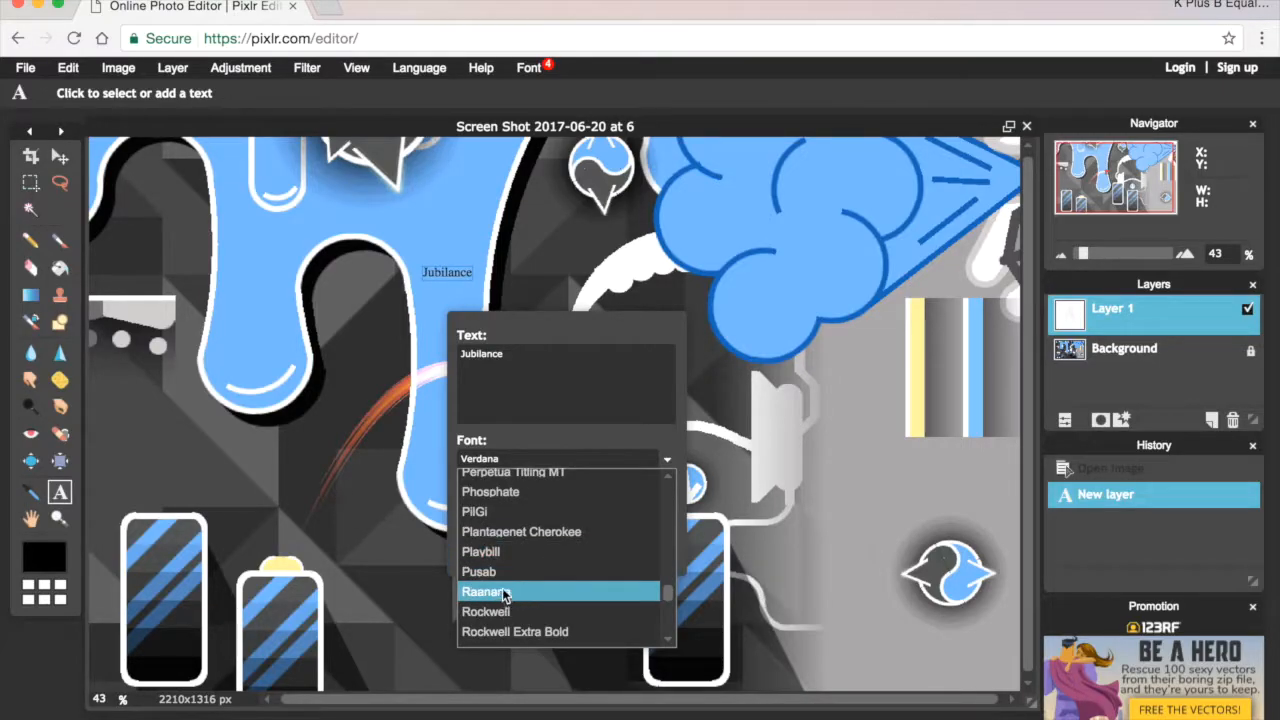
{"action": "left_click", "coordinate": [509, 572]}
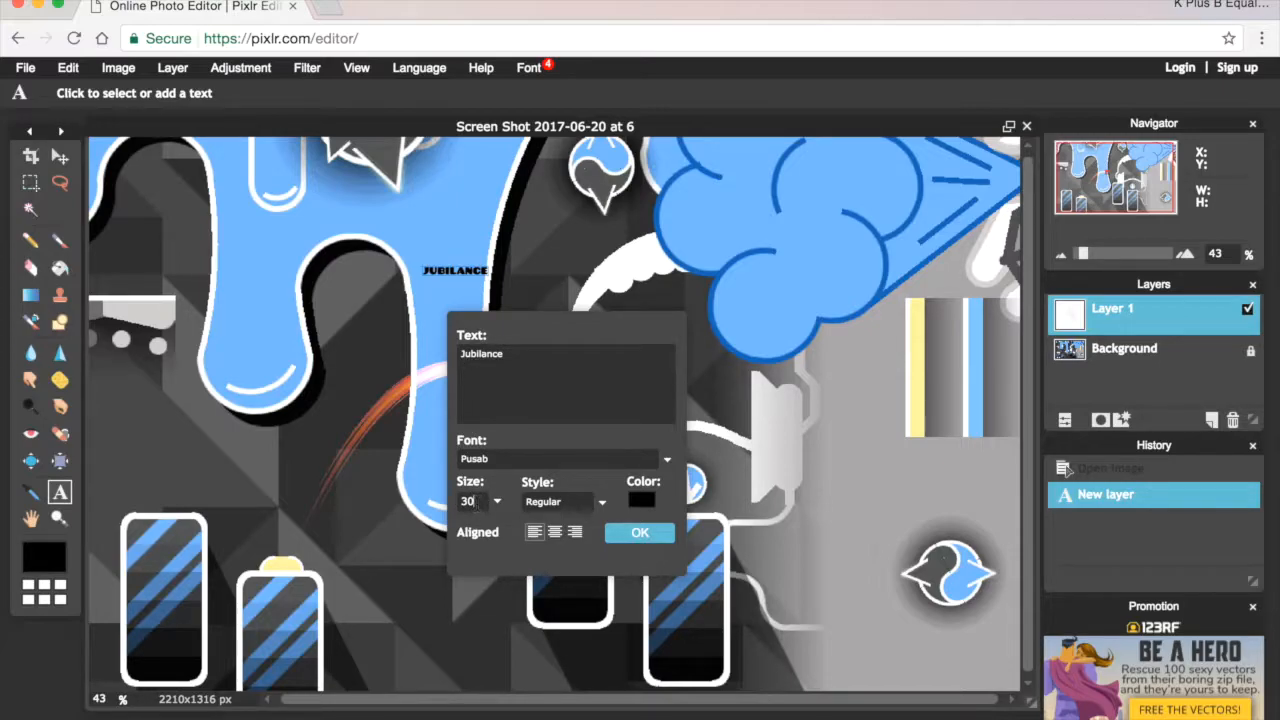
Step: Set the Jubilance text size to 130, move it left across the blue drips and apply the text
{"action": "key", "text": "BackSpace"}
{"action": "key", "text": "BackSpace"}
{"action": "type", "text": "130"}
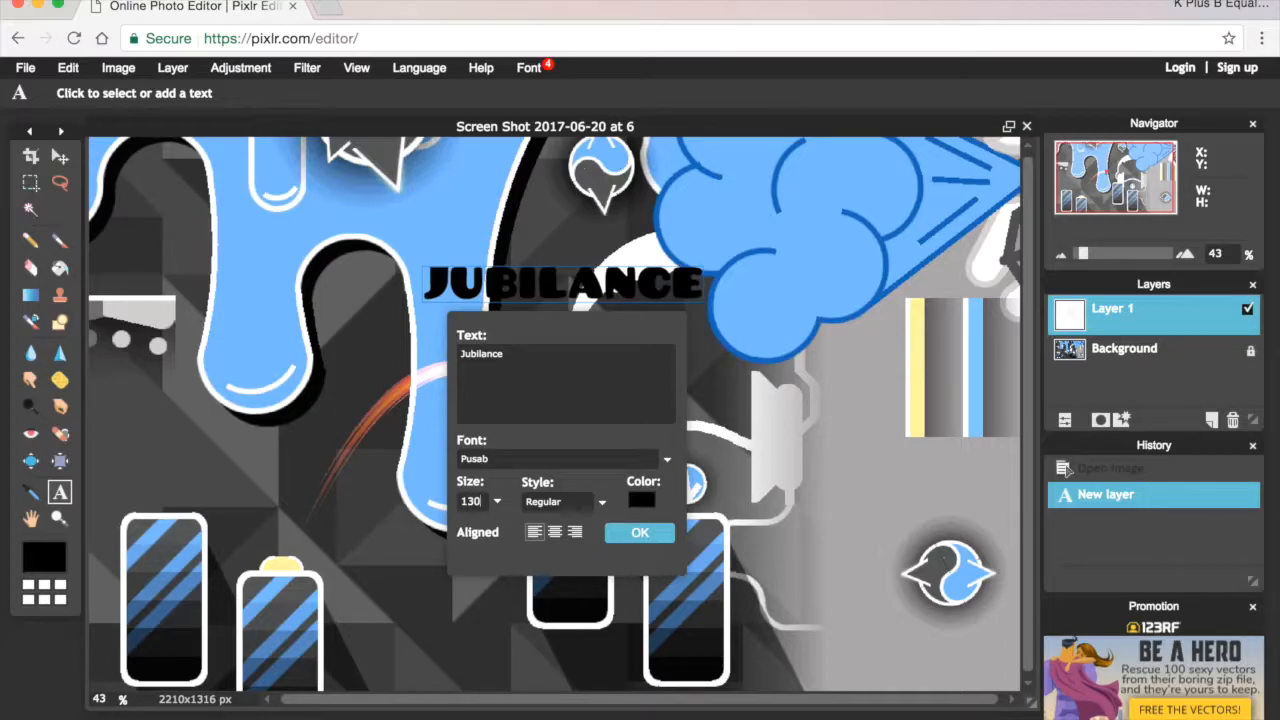
{"action": "left_click_drag", "start_coordinate": [610, 285], "coordinate": [447, 266]}
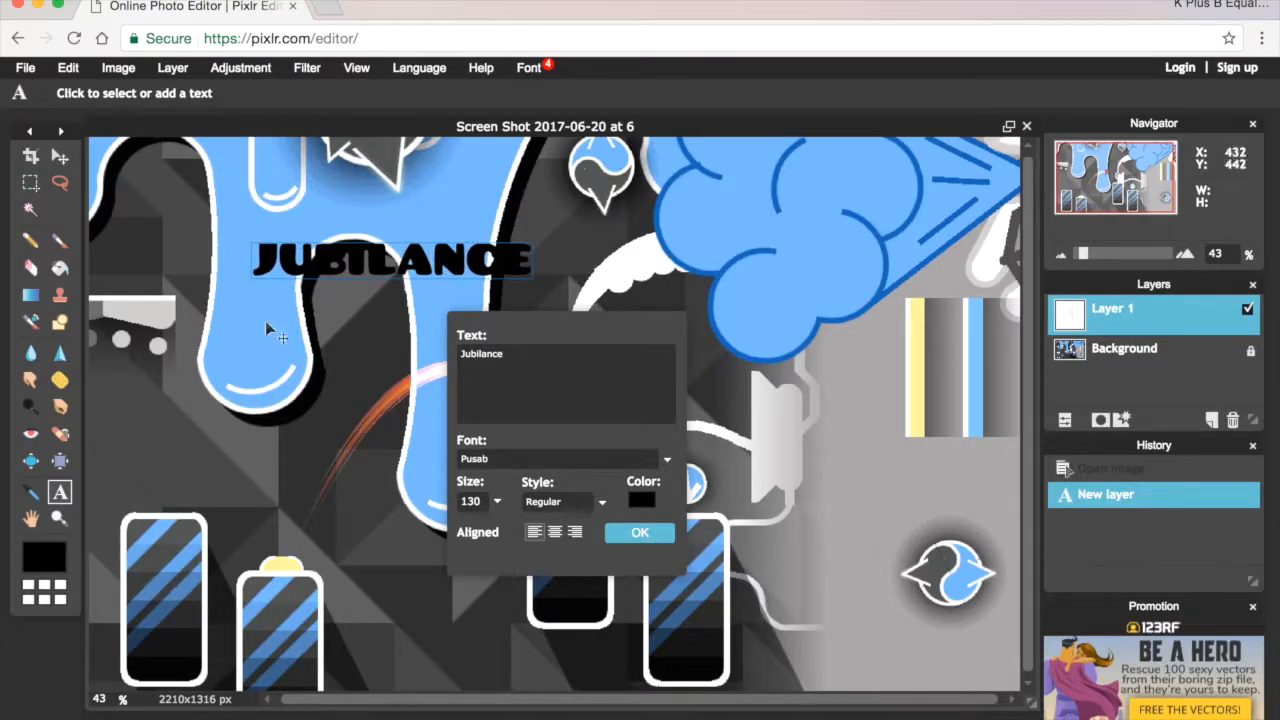
{"action": "left_click", "coordinate": [657, 541]}
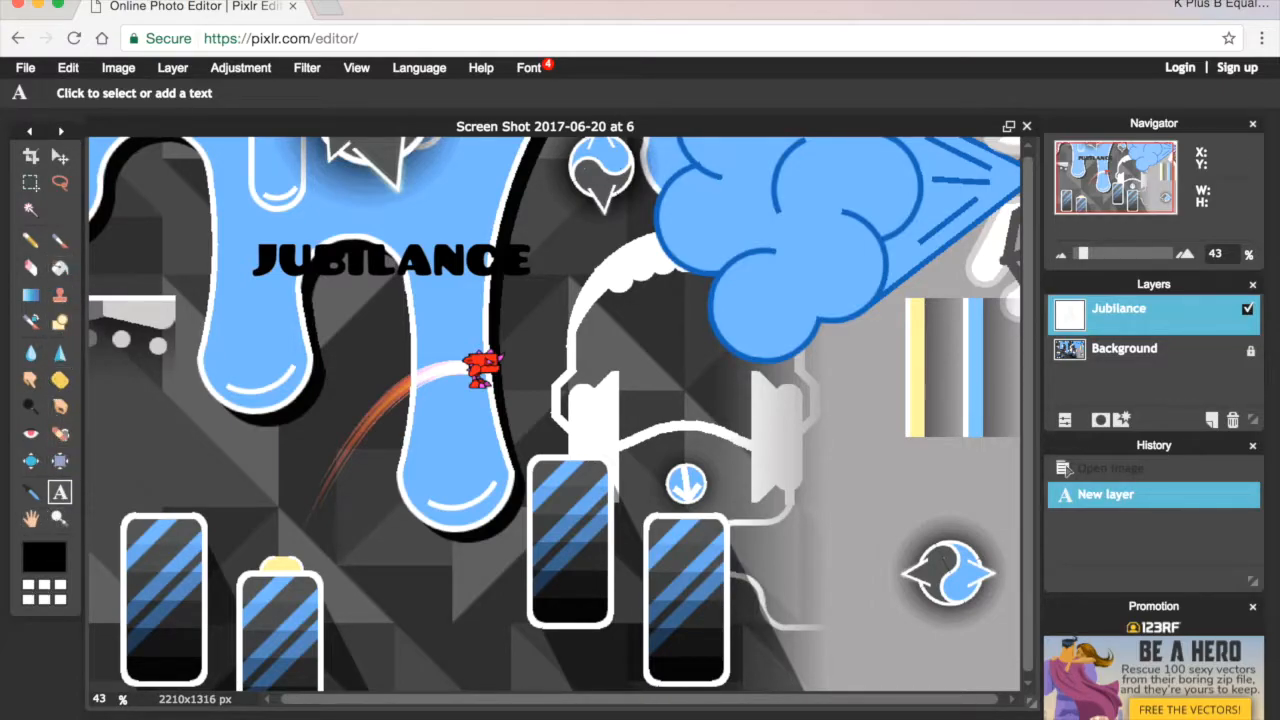
Step: Reopen the Jubilance text for editing and browse the HSL, RGB and WEB modes for its colour
{"action": "left_click", "coordinate": [437, 258]}
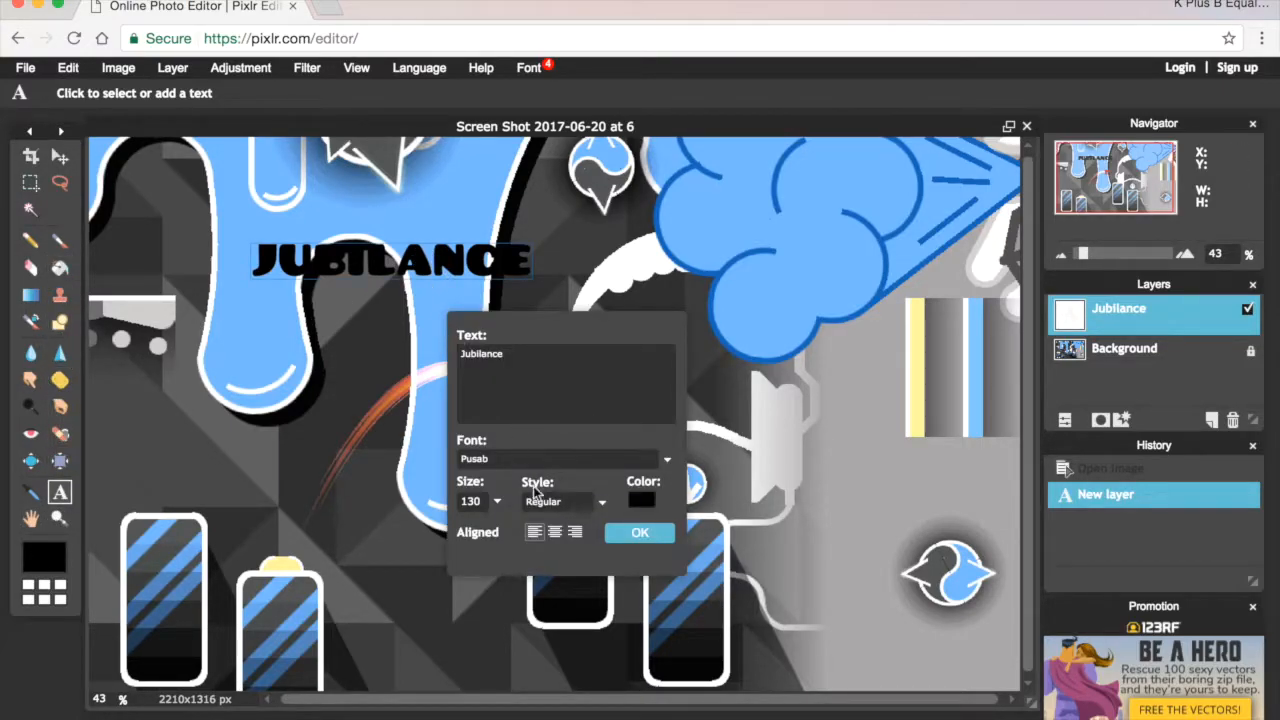
{"action": "left_click", "coordinate": [645, 500]}
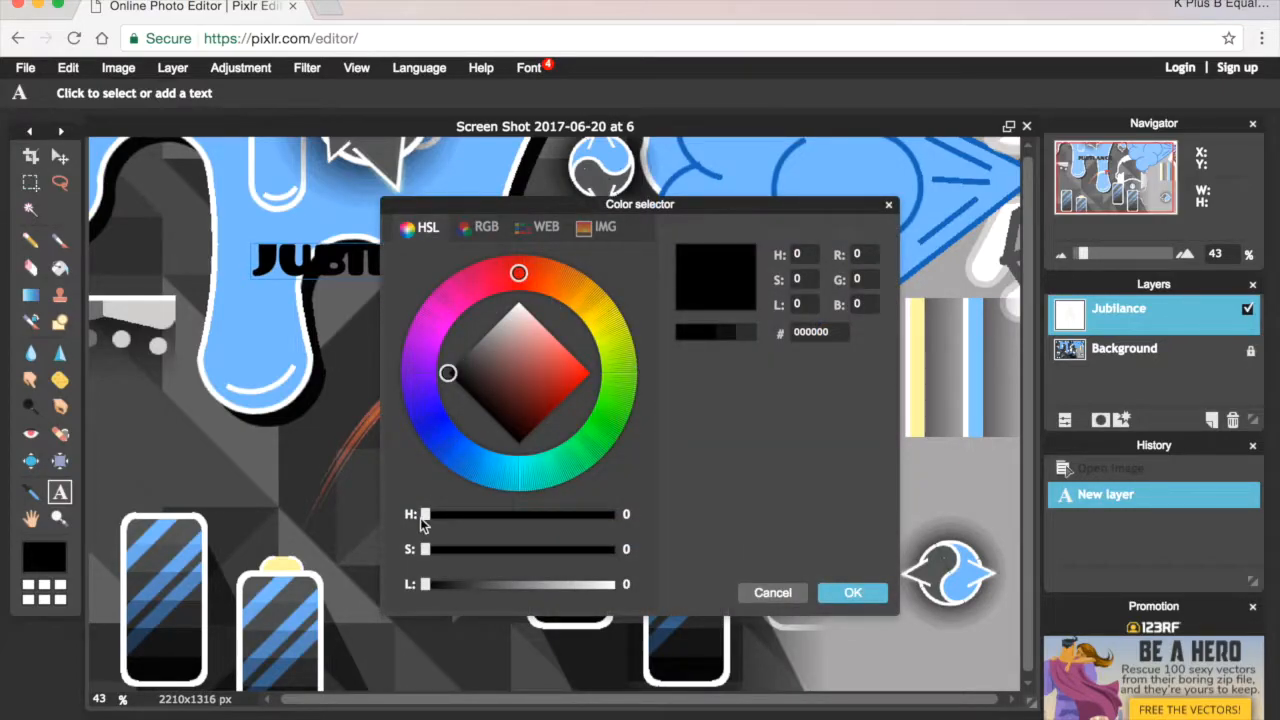
{"action": "mouse_move", "coordinate": [425, 512]}
{"action": "left_mouse_down"}
{"action": "mouse_move", "coordinate": [464, 513]}
{"action": "mouse_move", "coordinate": [425, 513]}
{"action": "left_mouse_up"}
{"action": "left_click", "coordinate": [482, 228]}
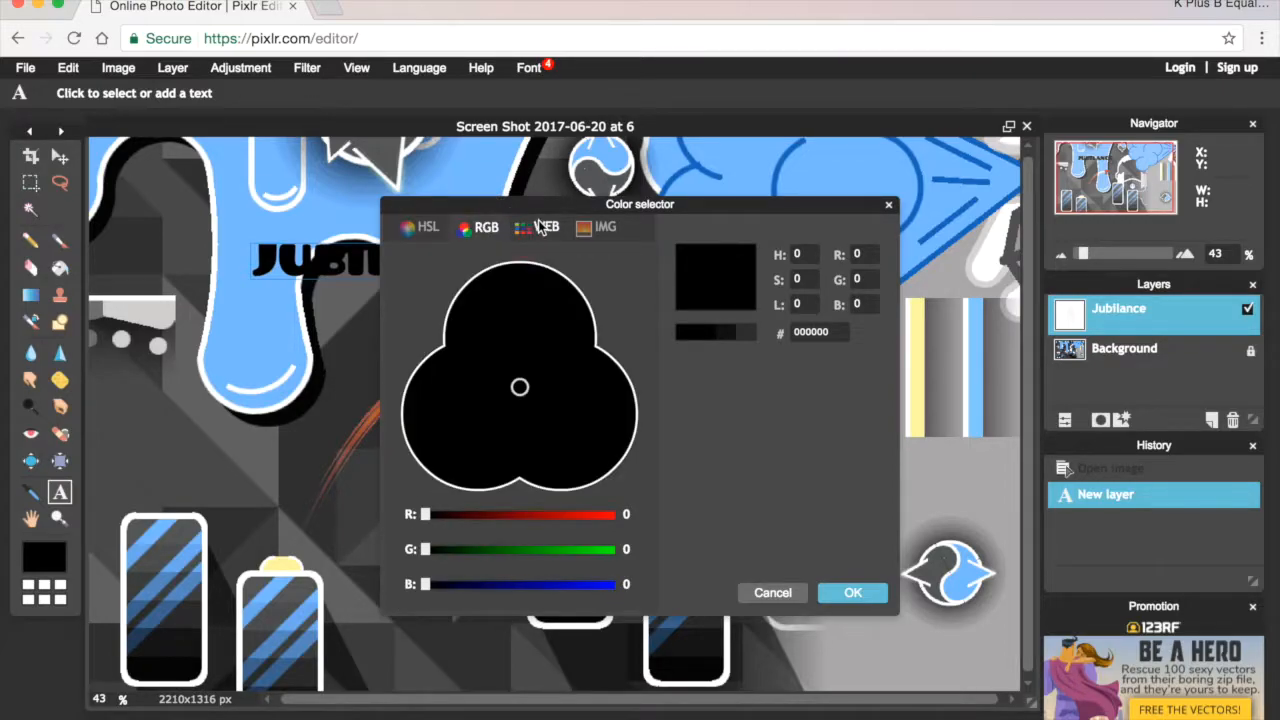
{"action": "left_click", "coordinate": [540, 228]}
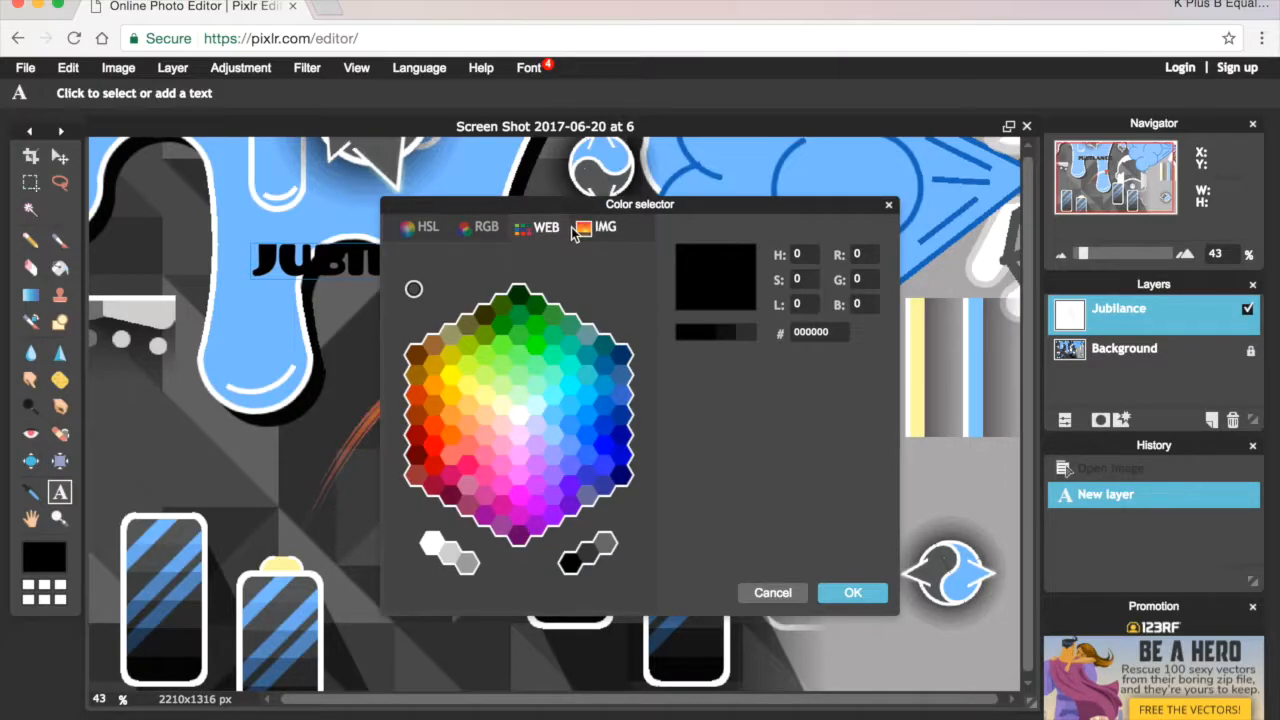
{"action": "left_click", "coordinate": [480, 231]}
{"action": "left_click", "coordinate": [409, 229]}
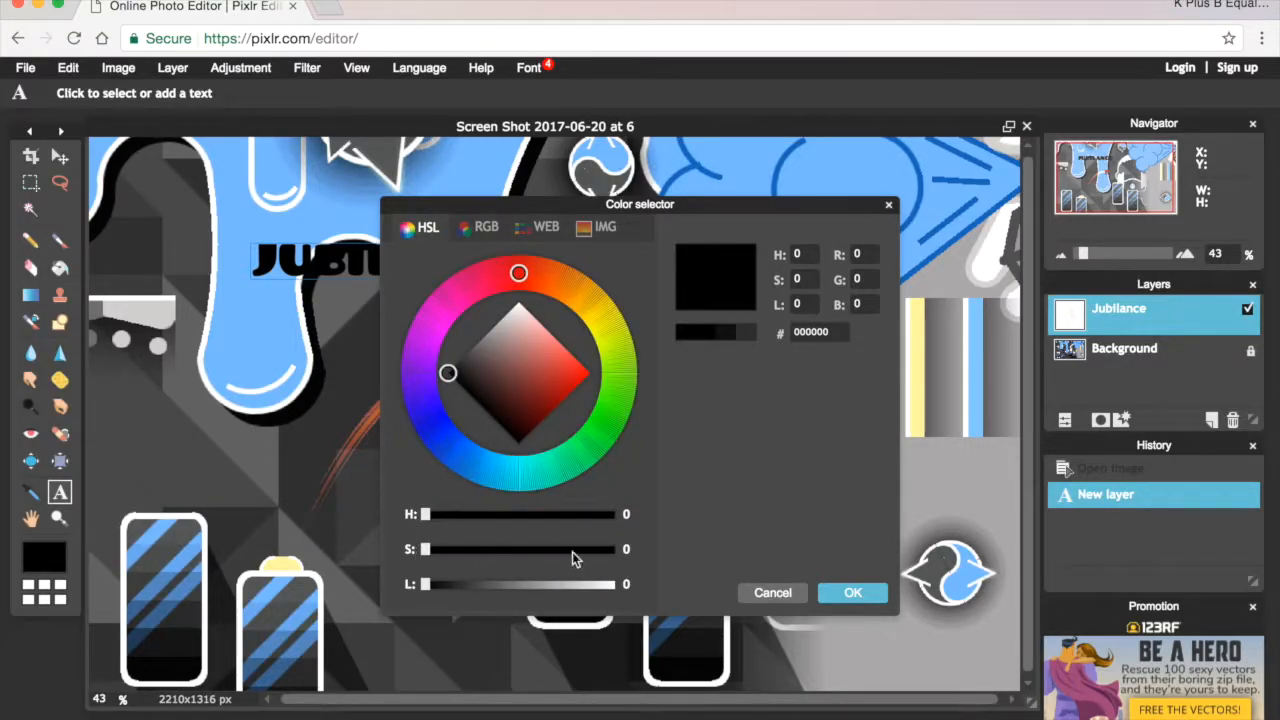
Step: Try bright text colours at saturation 100 and lightness 100, shifting the hue to 287 and back to 0
{"action": "left_click_drag", "start_coordinate": [431, 547], "coordinate": [709, 548]}
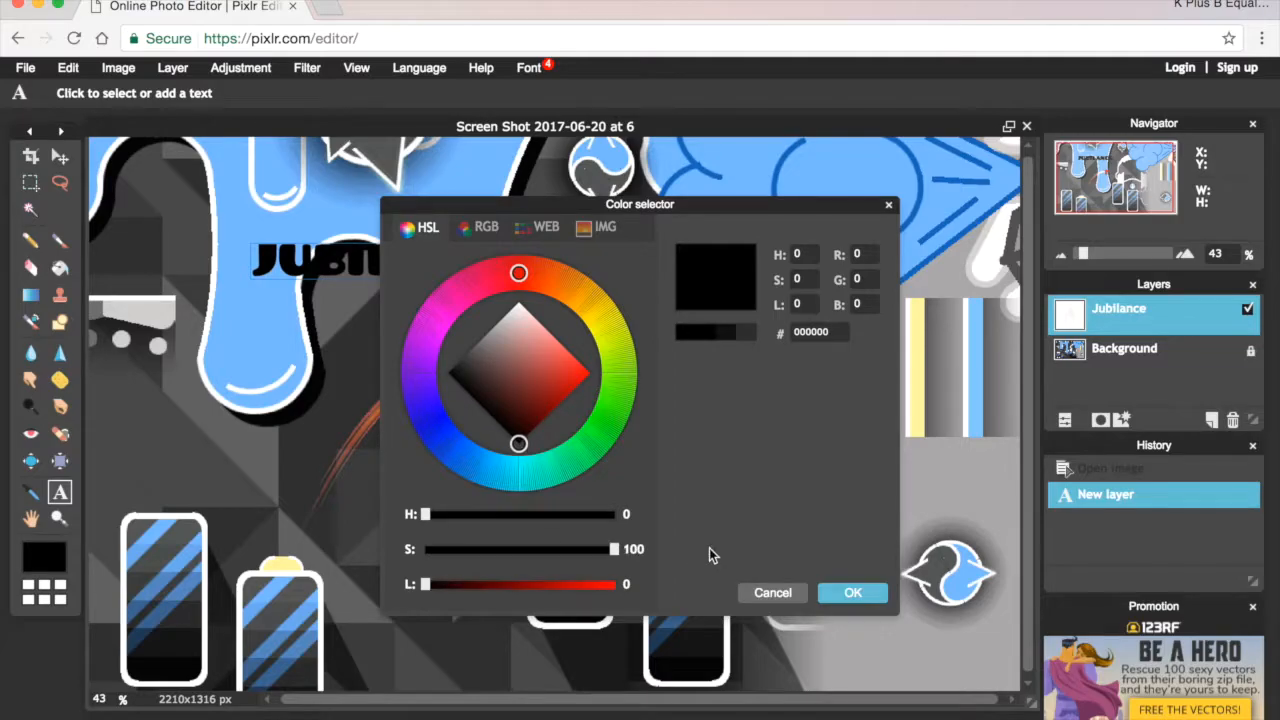
{"action": "left_click_drag", "start_coordinate": [426, 585], "coordinate": [699, 592]}
{"action": "mouse_move", "coordinate": [957, 710]}
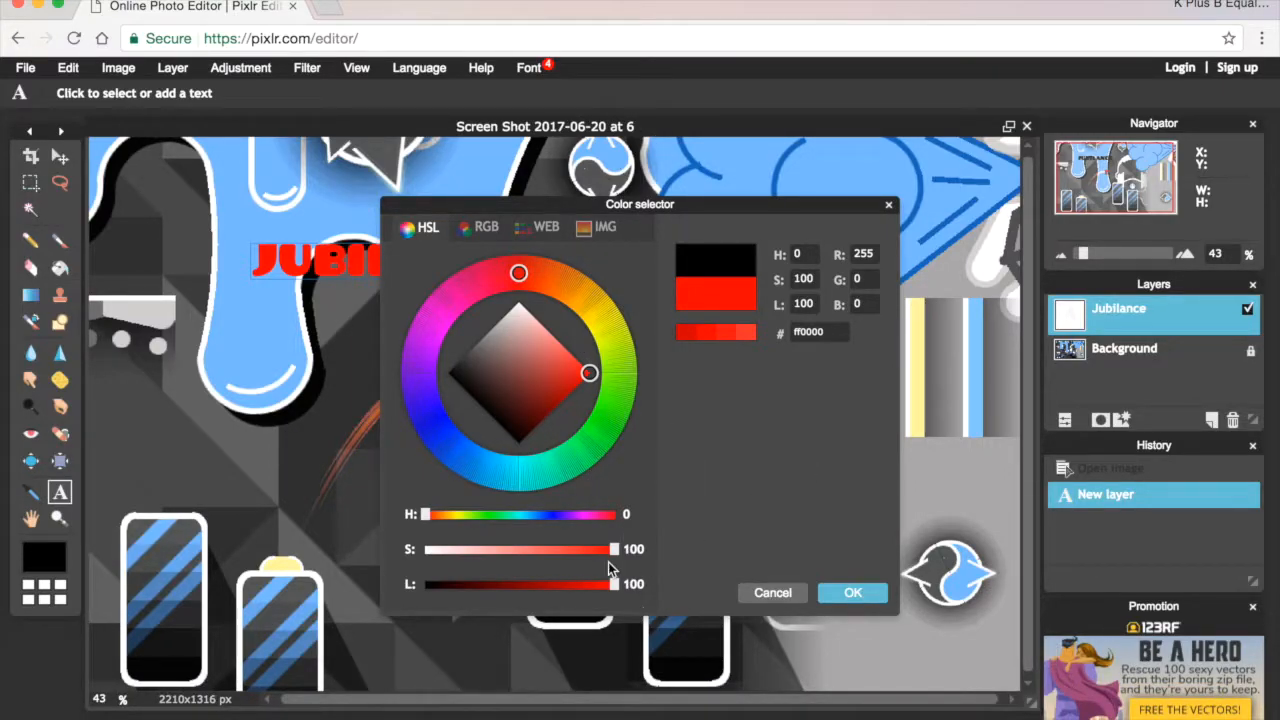
{"action": "left_click_drag", "start_coordinate": [427, 518], "coordinate": [577, 524]}
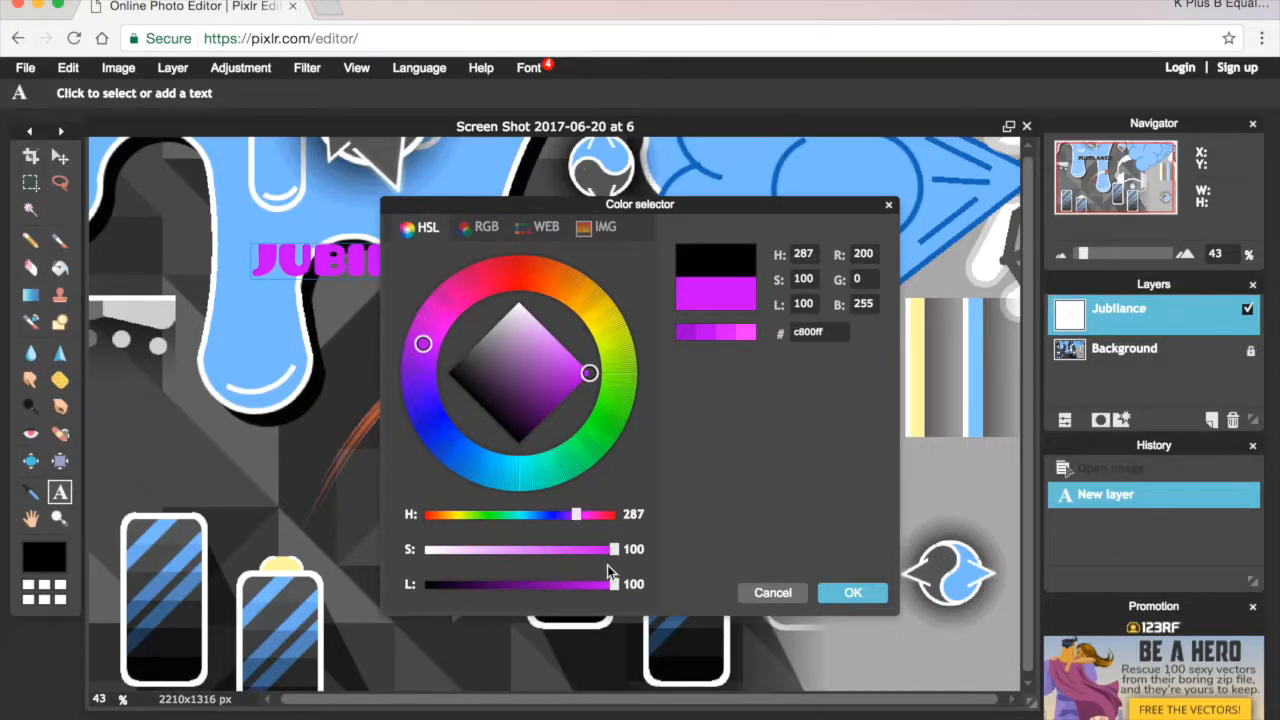
{"action": "left_click_drag", "start_coordinate": [576, 518], "coordinate": [425, 518]}
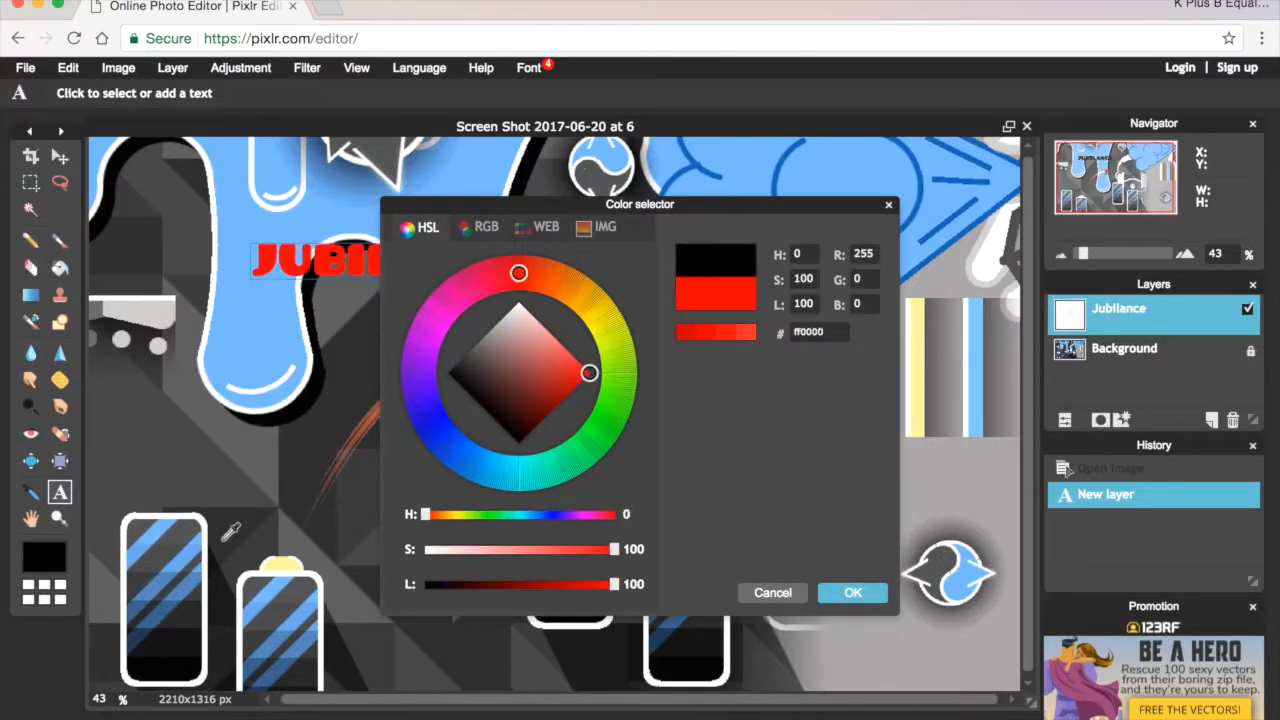
Step: Set the Jubilance text colour to grey 696969, move the text slightly left and down, and apply it
{"action": "left_click_drag", "start_coordinate": [612, 590], "coordinate": [563, 589]}
{"action": "mouse_move", "coordinate": [611, 555]}
{"action": "left_mouse_down"}
{"action": "mouse_move", "coordinate": [420, 550]}
{"action": "mouse_move", "coordinate": [333, 567]}
{"action": "left_mouse_up"}
{"action": "left_click_drag", "start_coordinate": [560, 583], "coordinate": [502, 588]}
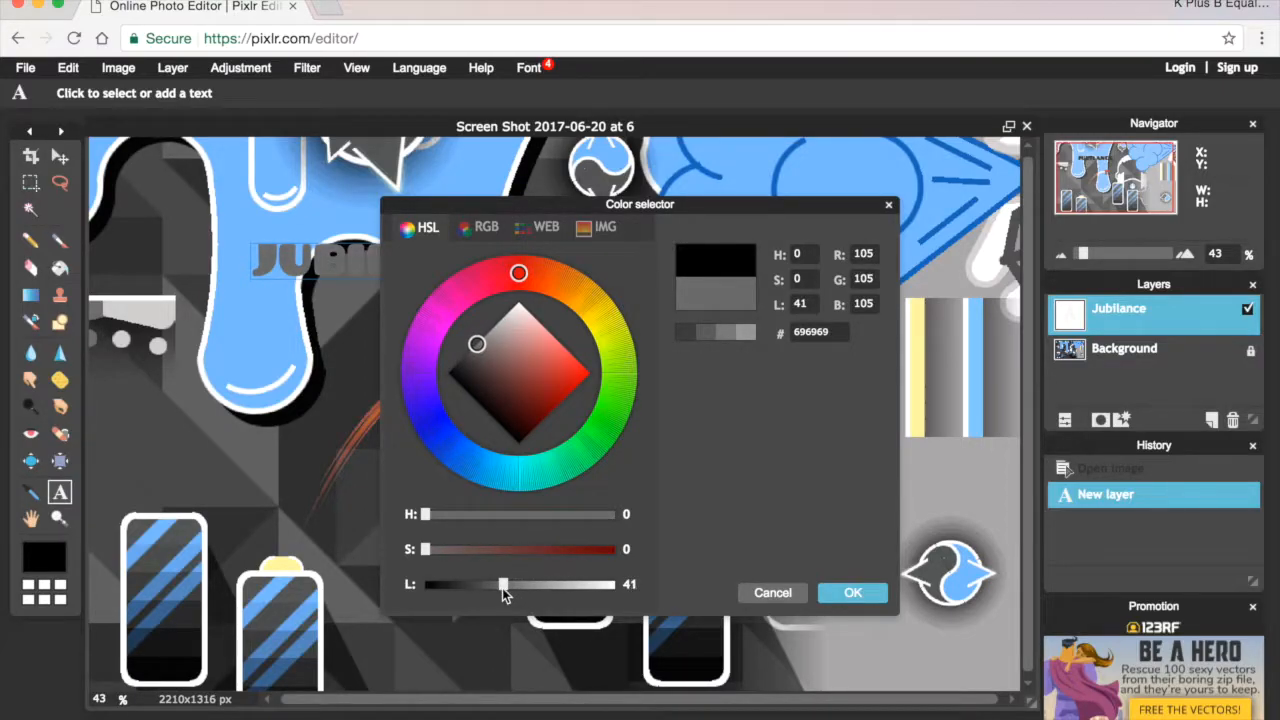
{"action": "left_click", "coordinate": [851, 595]}
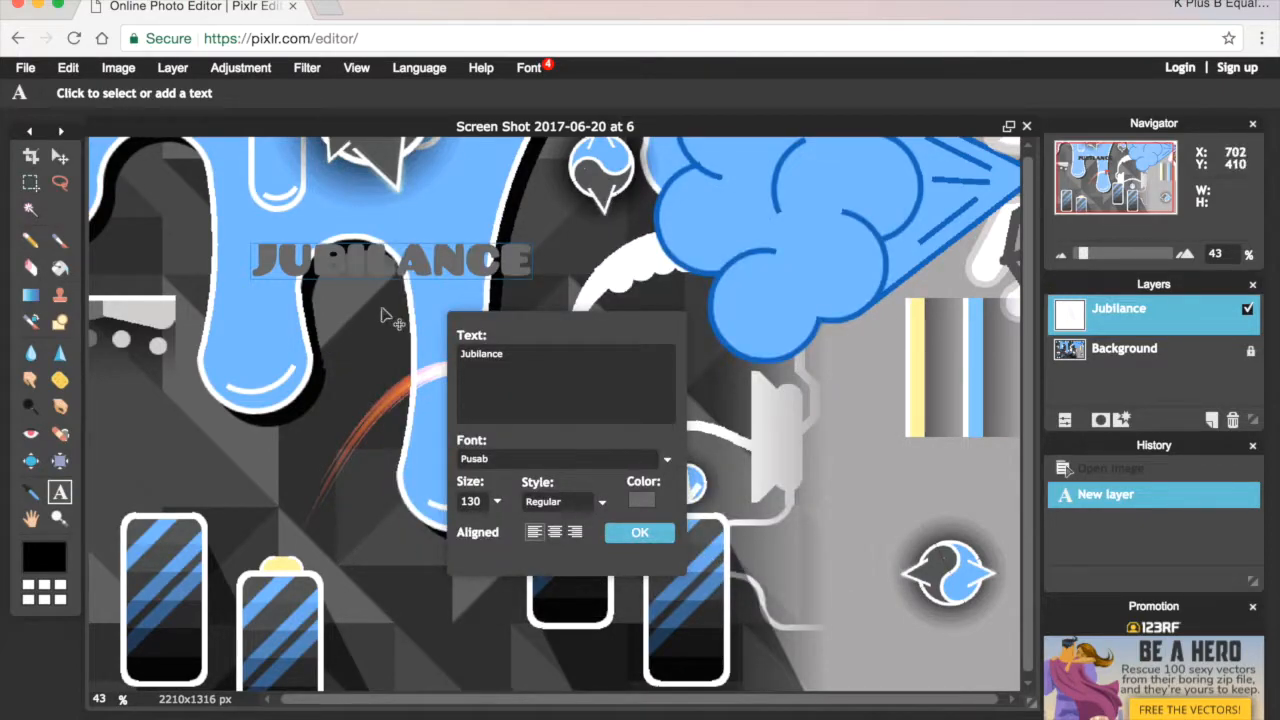
{"action": "left_click_drag", "start_coordinate": [386, 263], "coordinate": [313, 269]}
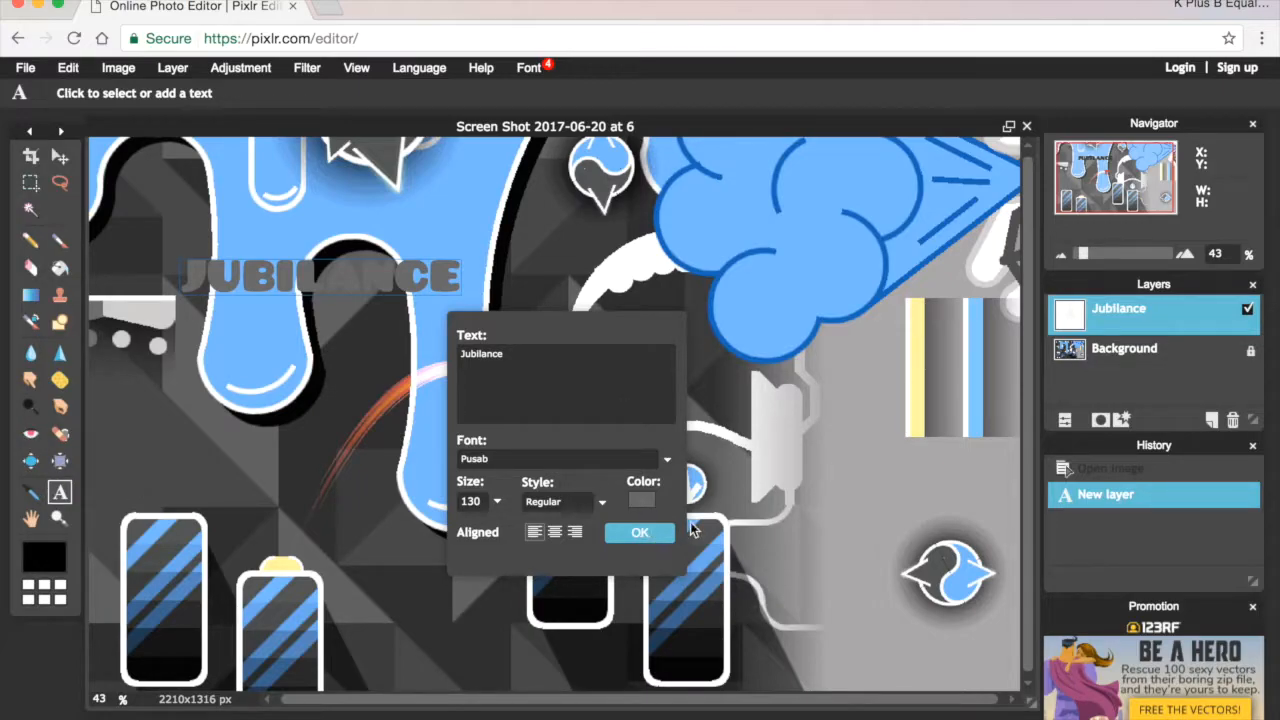
{"action": "left_click", "coordinate": [659, 535]}
Step: Start a second text on the grey area beside the headphones with the letters "Ad"
{"action": "left_click", "coordinate": [772, 468]}
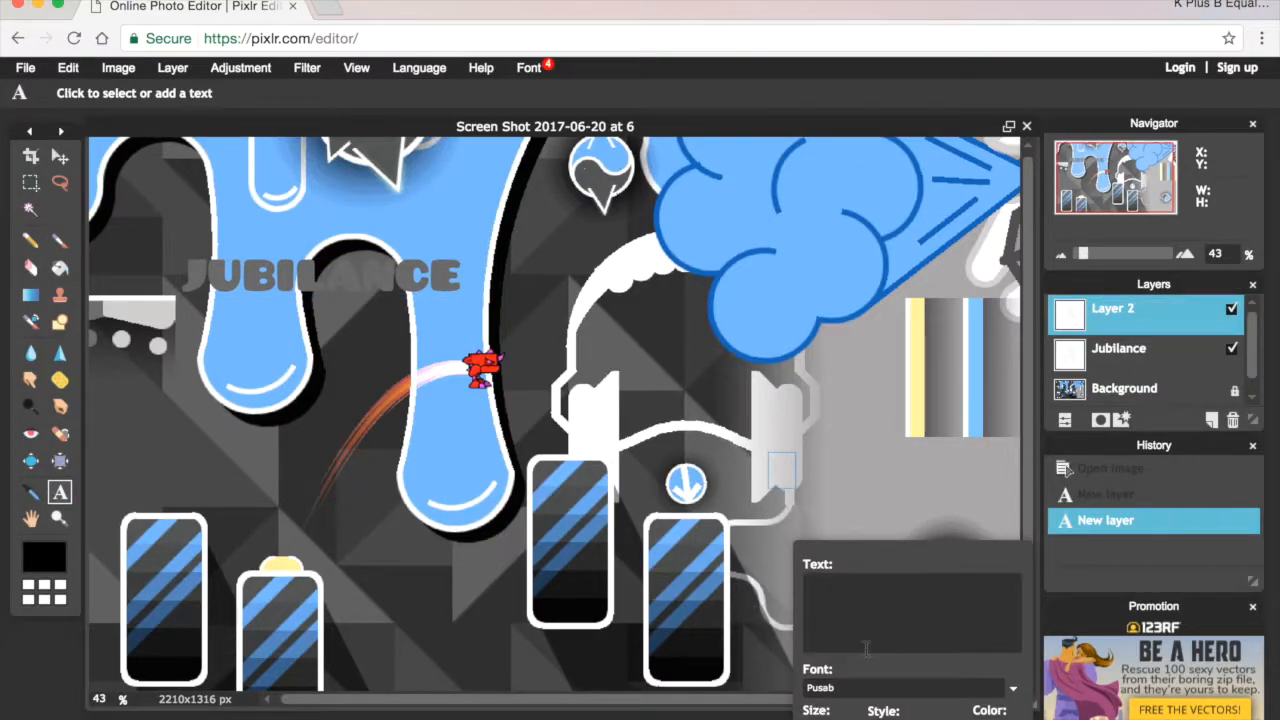
{"action": "type", "text": "Ad"}
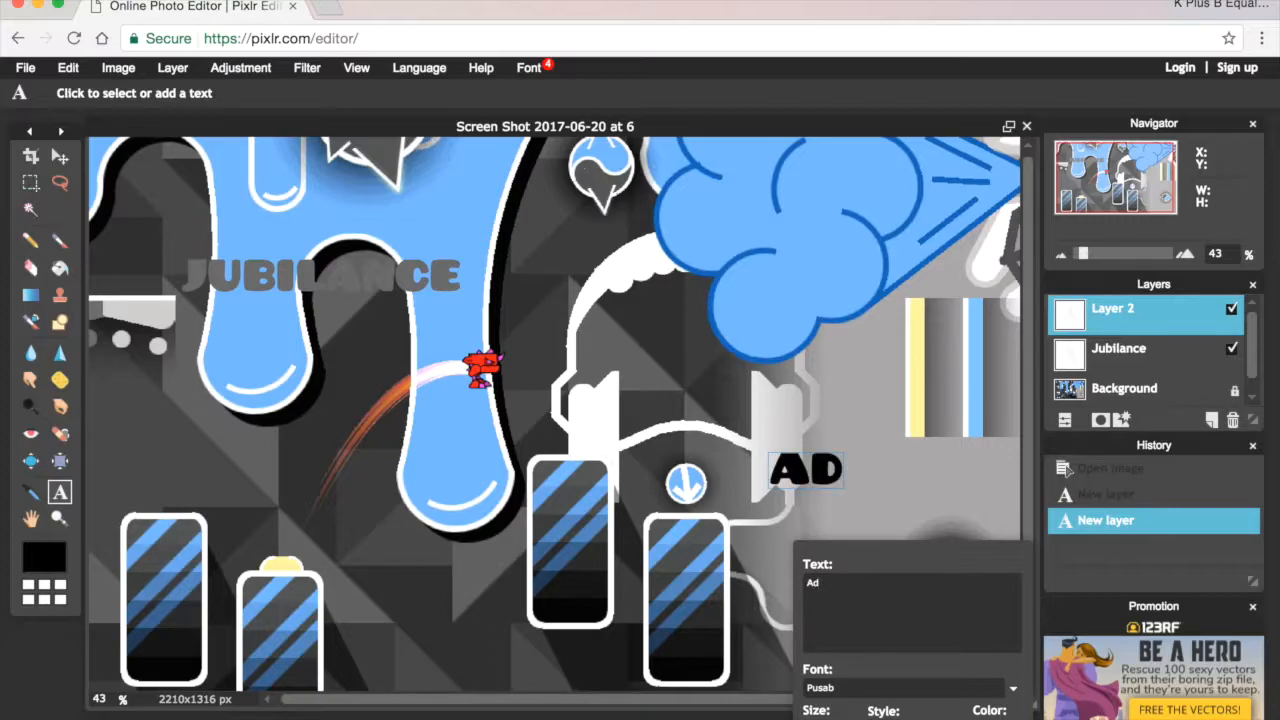
Step: Switch to Geometry Dash and look through the saved levels for the Jubilance level's creator name
{"action": "mouse_move", "coordinate": [880, 712]}
{"action": "key", "text": "super+space"}
{"action": "type", "text": "geo"}
{"action": "key", "text": "Return"}
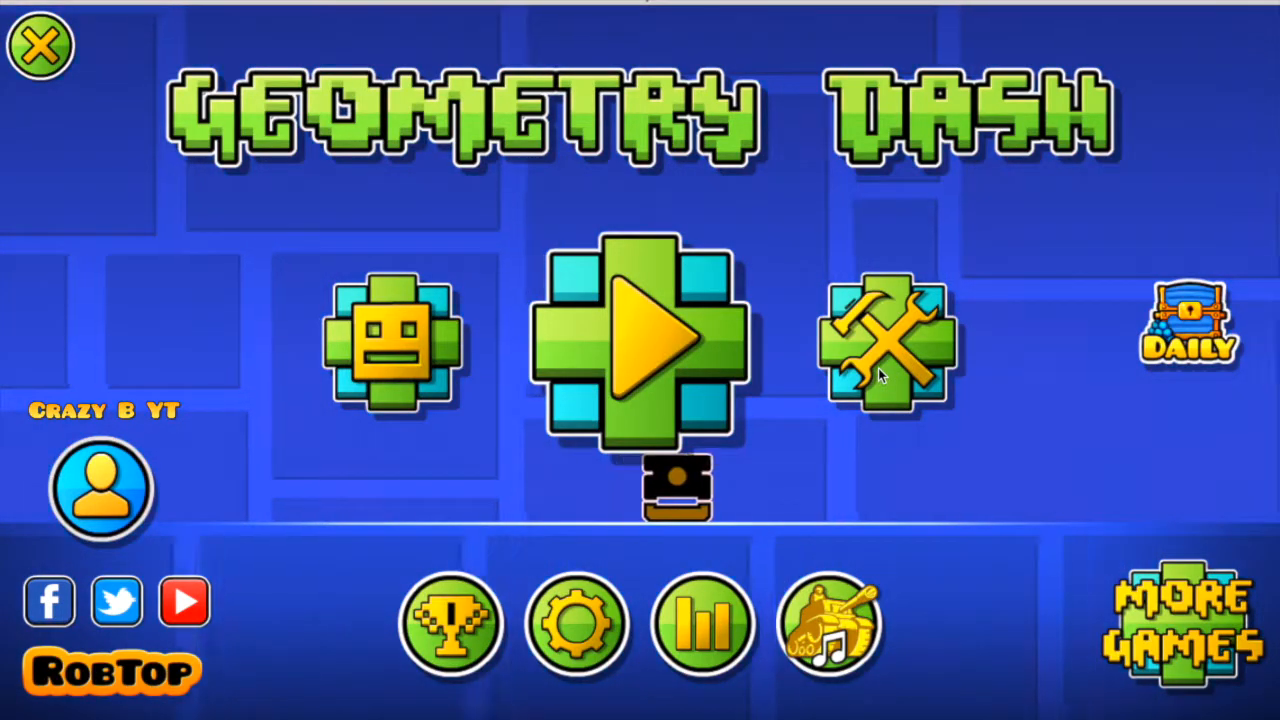
{"action": "left_click", "coordinate": [878, 368]}
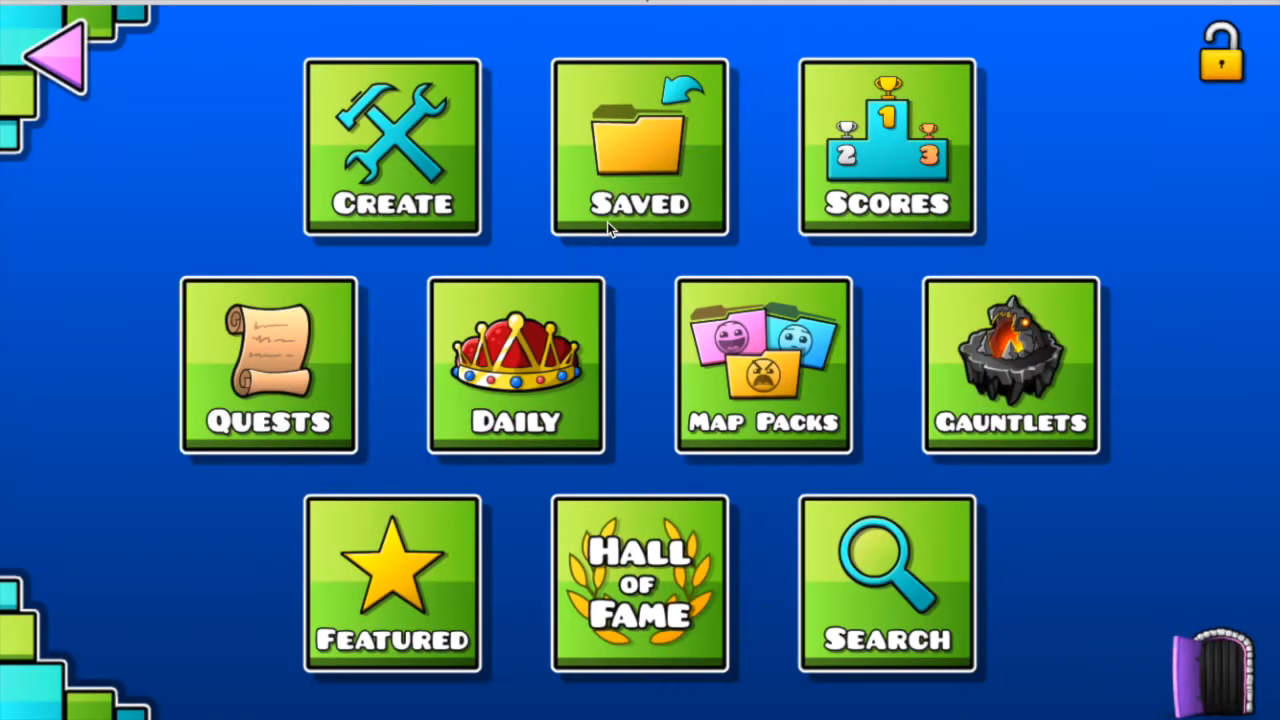
{"action": "left_click", "coordinate": [631, 188]}
{"action": "scroll", "coordinate": [597, 296], "scroll_direction": "down", "scroll_amount": 5}
{"action": "scroll", "coordinate": [597, 296], "scroll_direction": "down", "scroll_amount": 10}
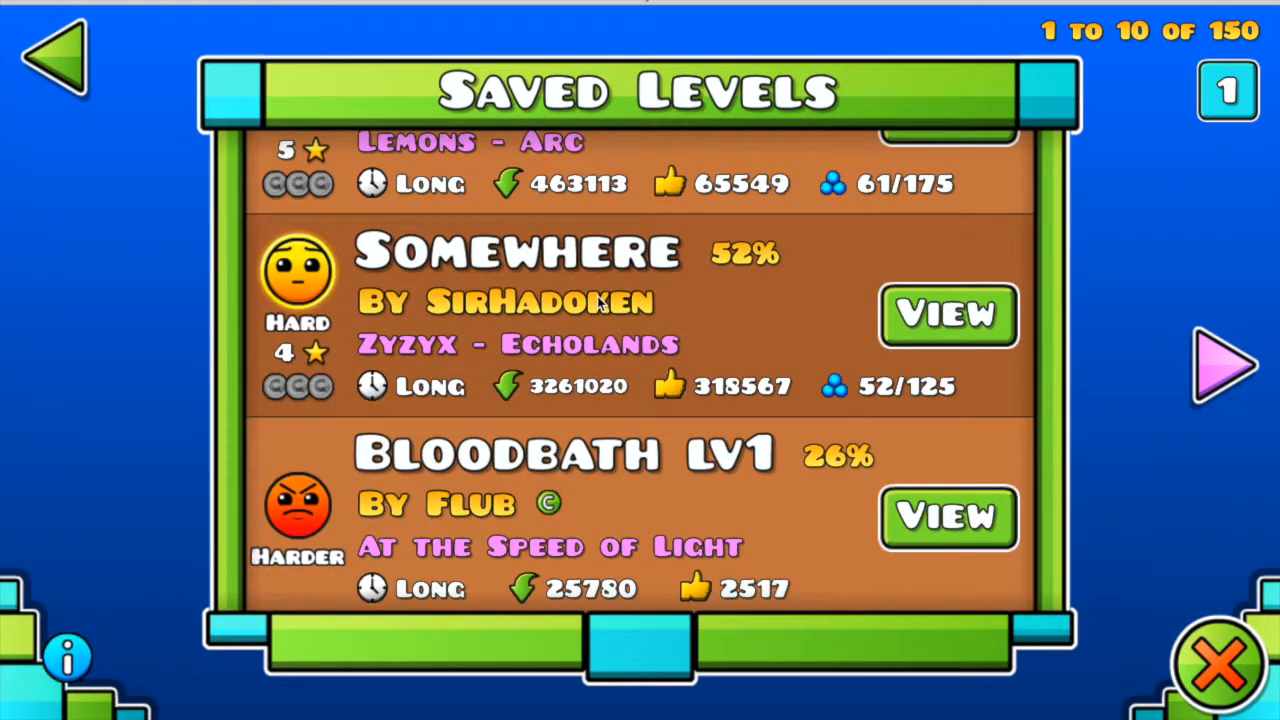
{"action": "left_click", "coordinate": [1242, 352]}
{"action": "scroll", "coordinate": [700, 420], "scroll_direction": "down", "scroll_amount": 3}
{"action": "scroll", "coordinate": [699, 426], "scroll_direction": "down", "scroll_amount": 4}
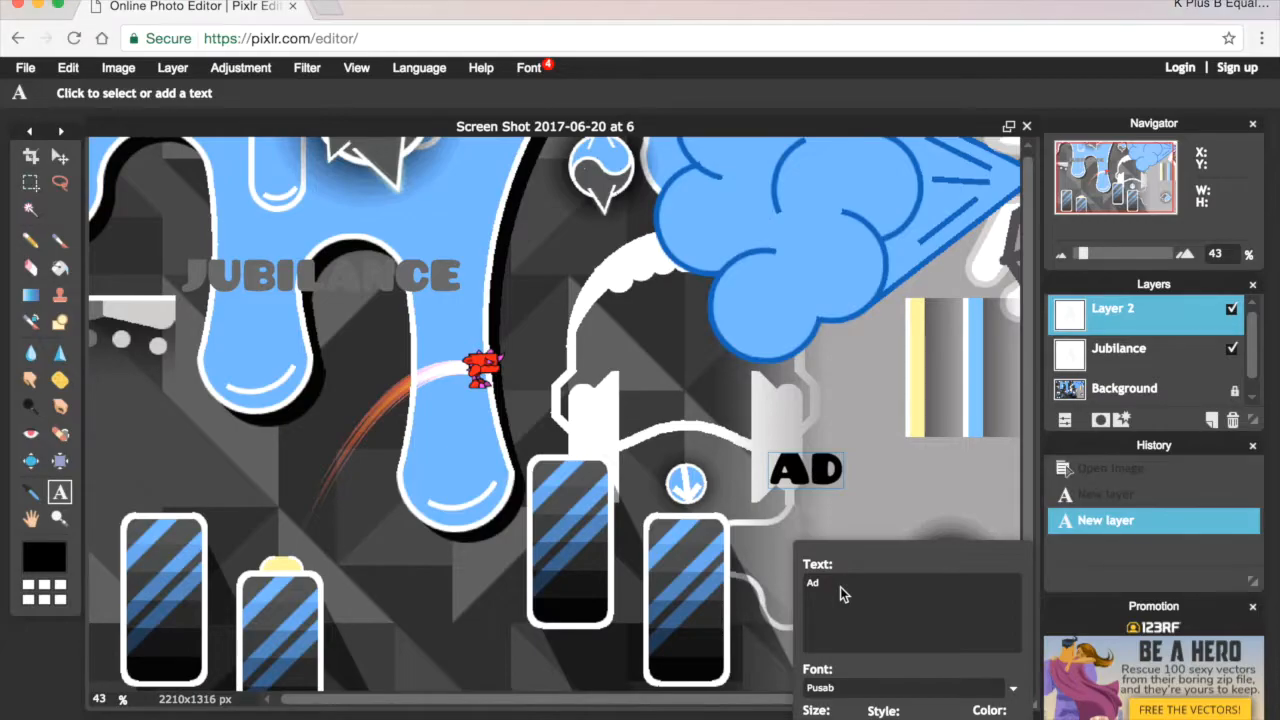
Step: Complete the second text as "AdidsBoi", checking the spelling in Geometry Dash, and move it over the headphones
{"action": "type", "text": "a"}
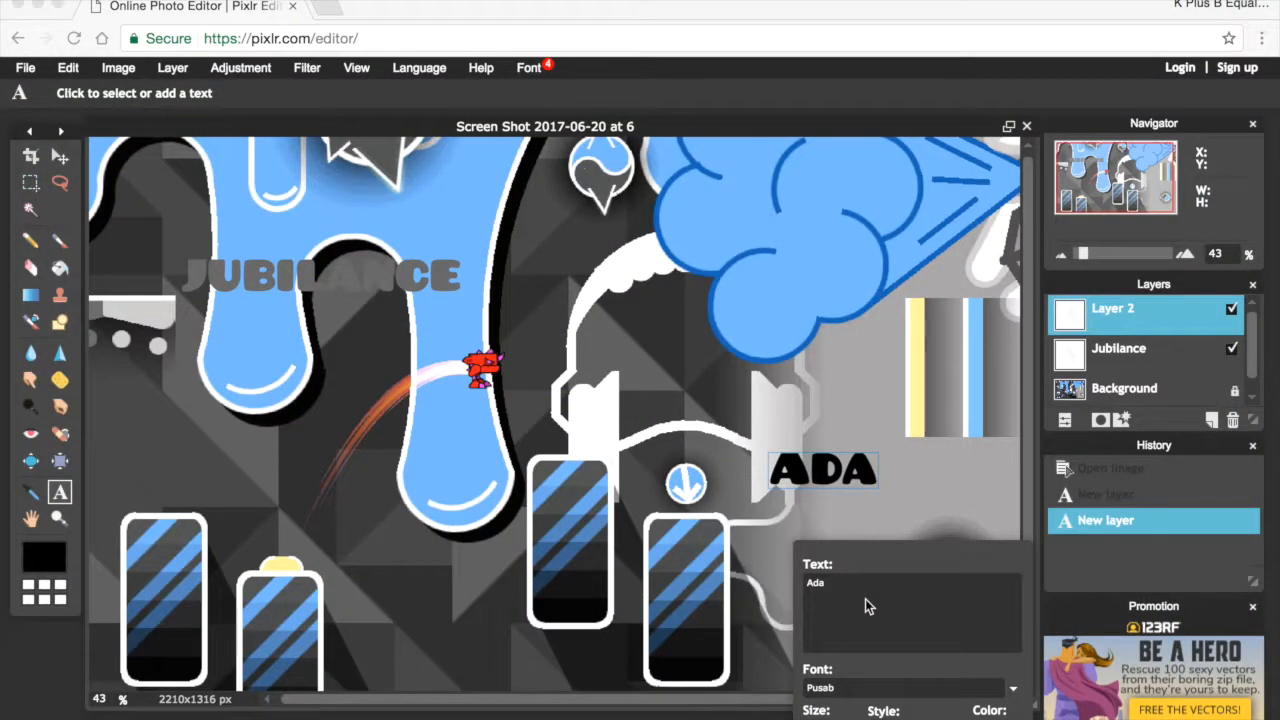
{"action": "left_click", "coordinate": [865, 598]}
{"action": "key", "text": "BackSpace"}
{"action": "type", "text": "id"}
{"action": "mouse_move", "coordinate": [1195, 705]}
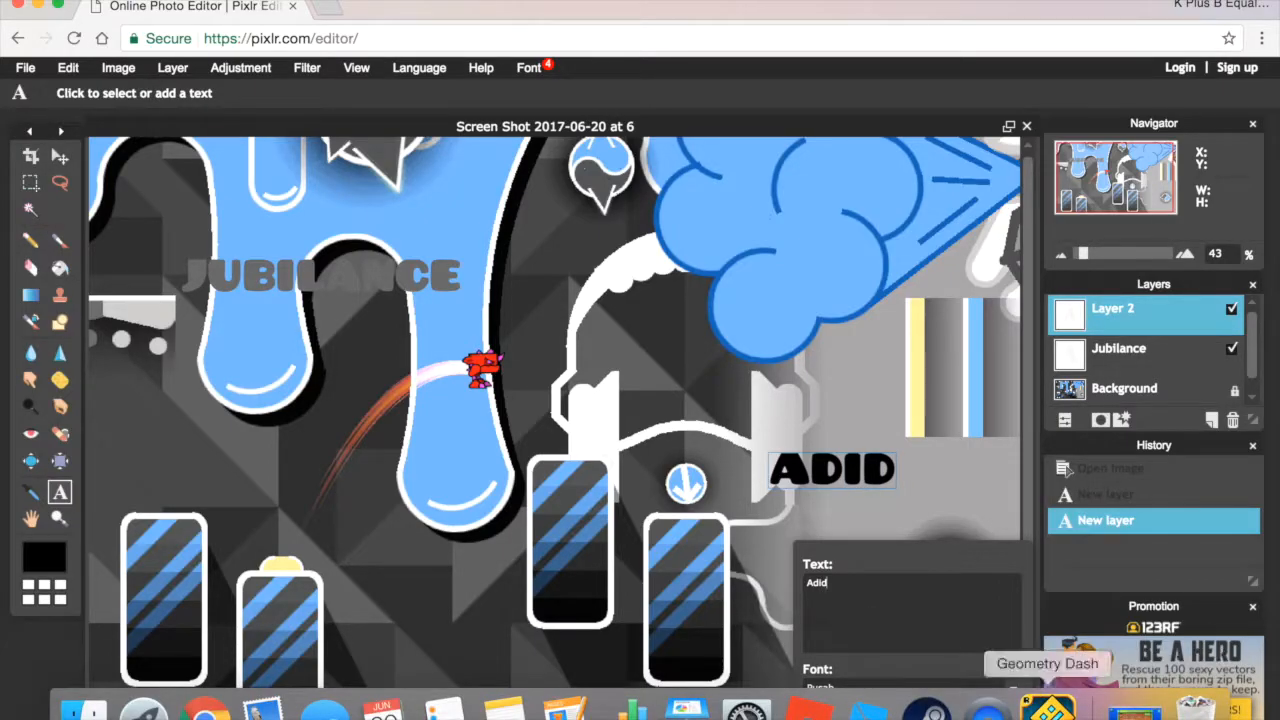
{"action": "left_click", "coordinate": [1047, 705]}
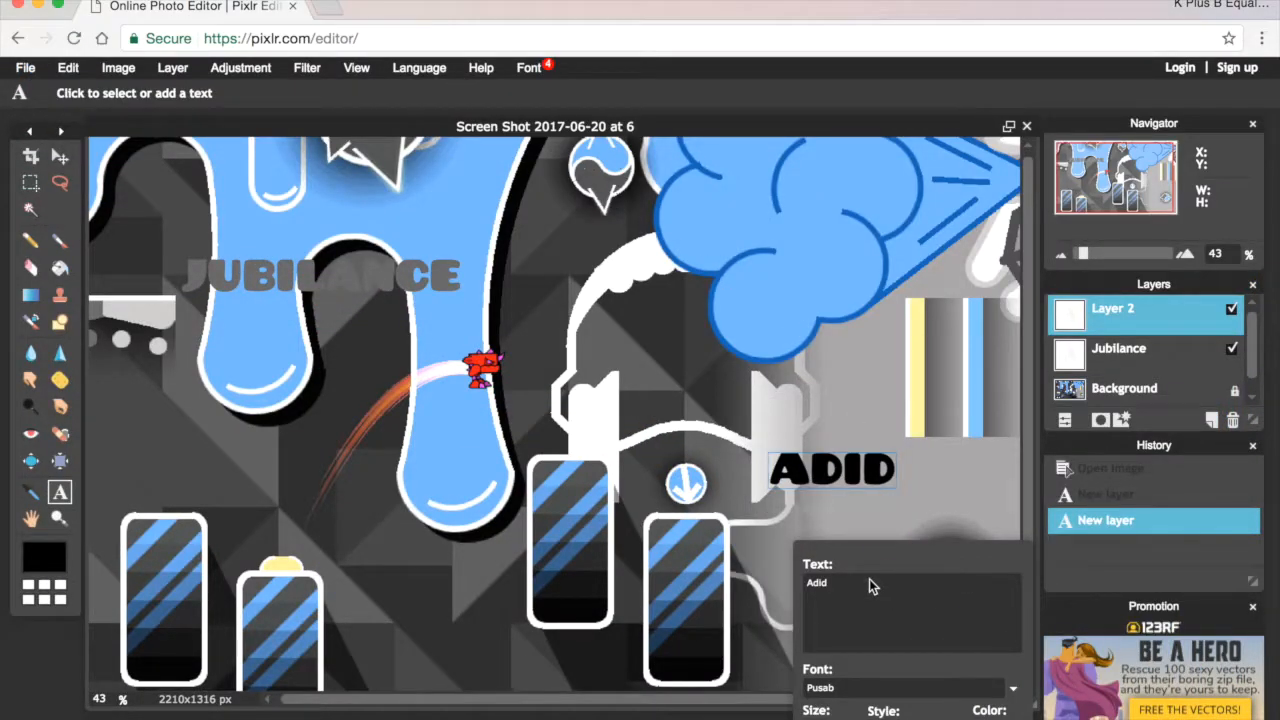
{"action": "type", "text": "sB"}
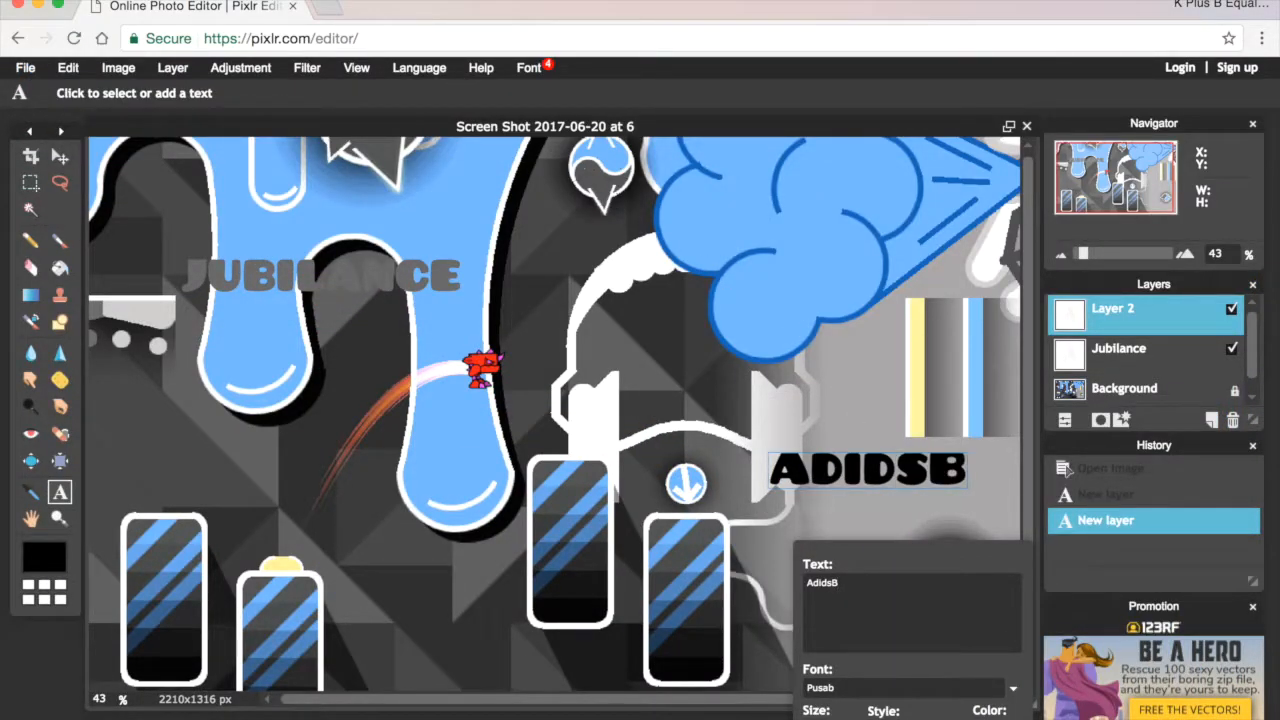
{"action": "type", "text": "oi"}
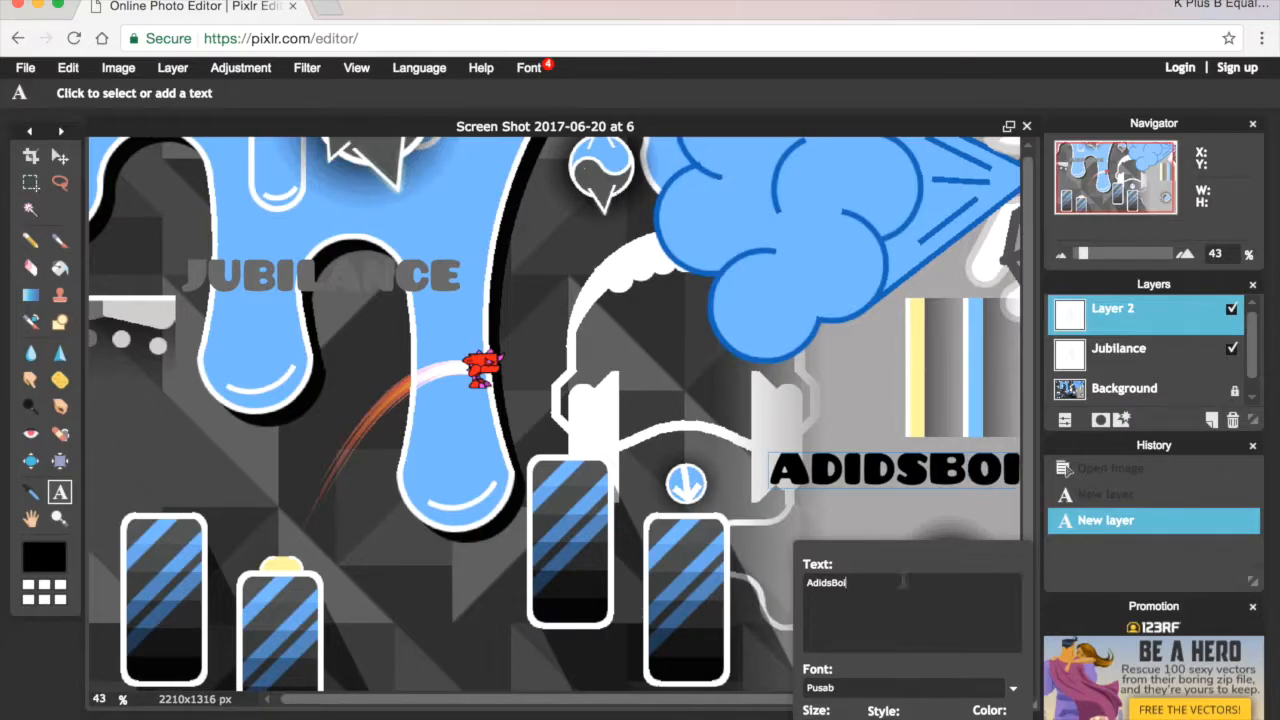
{"action": "left_click_drag", "start_coordinate": [903, 469], "coordinate": [761, 437]}
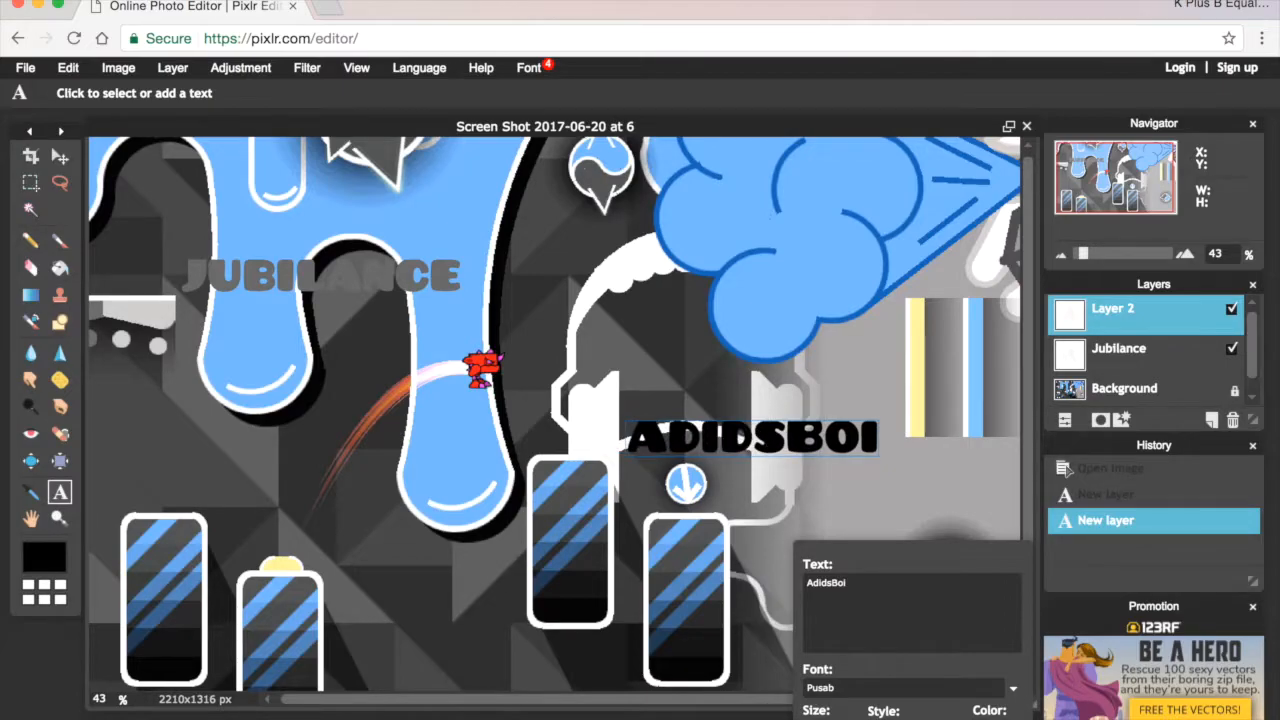
Step: Colour the AdidsBoi text light violet 8882ff (hue 243, saturation 49, lightness 100) and shift it slightly up and left
{"action": "left_click", "coordinate": [992, 716]}
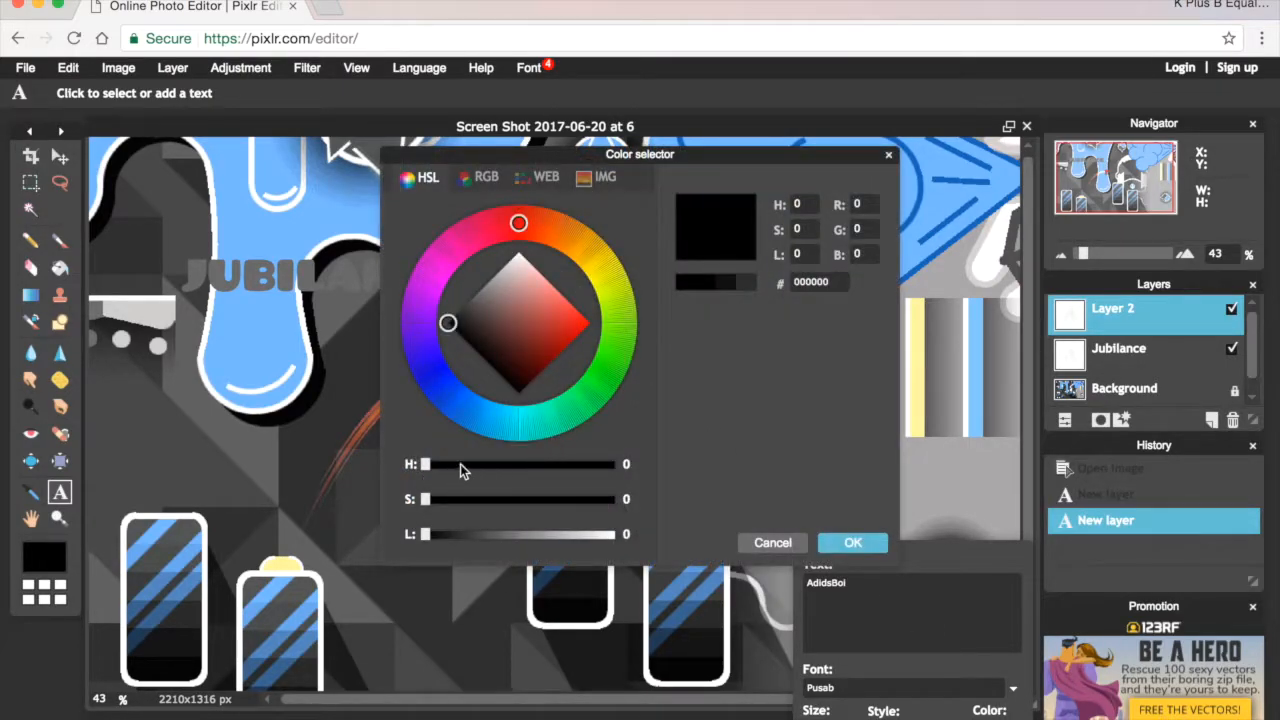
{"action": "left_click_drag", "start_coordinate": [425, 499], "coordinate": [656, 504]}
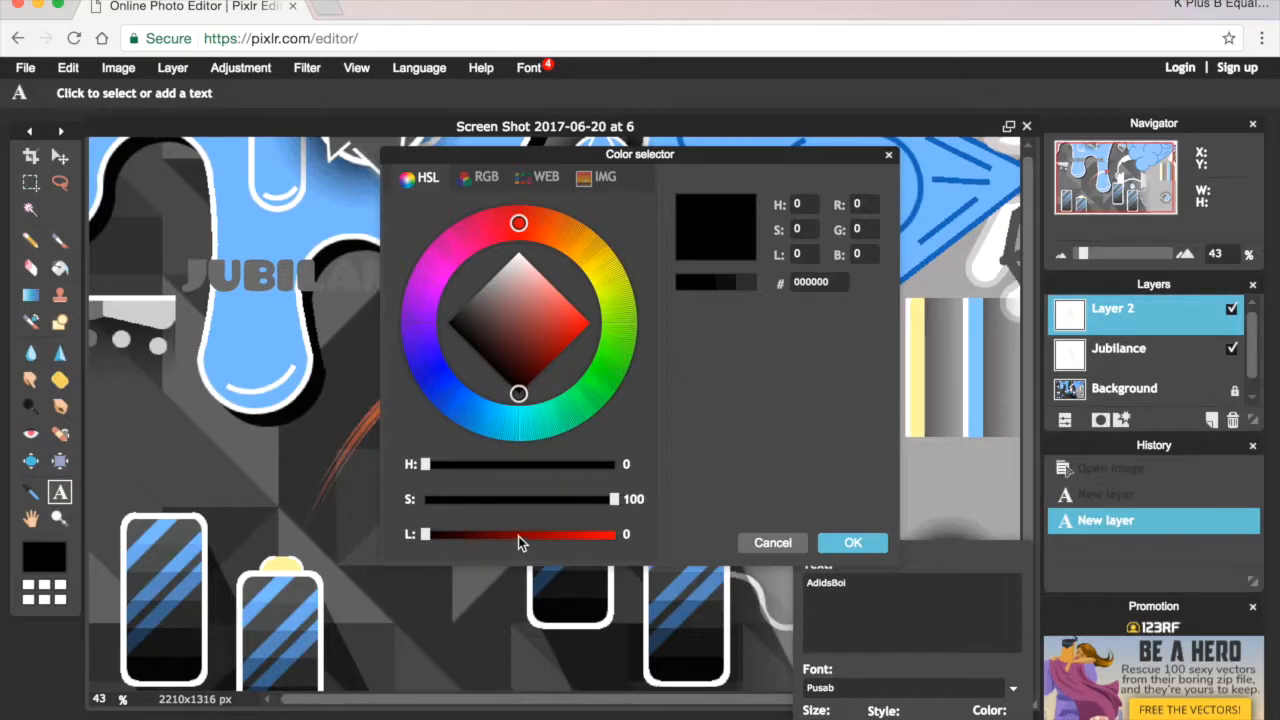
{"action": "left_click_drag", "start_coordinate": [428, 533], "coordinate": [730, 533]}
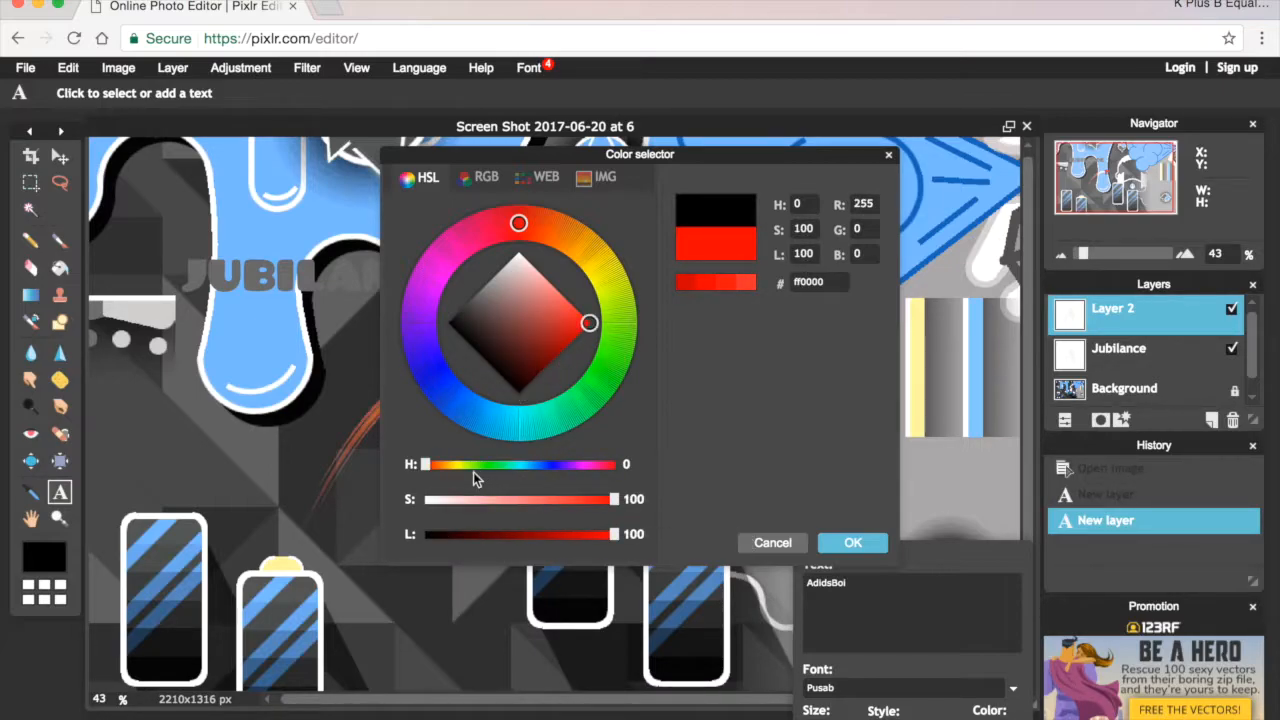
{"action": "mouse_move", "coordinate": [429, 465]}
{"action": "left_mouse_down"}
{"action": "mouse_move", "coordinate": [508, 454]}
{"action": "mouse_move", "coordinate": [564, 464]}
{"action": "left_mouse_up"}
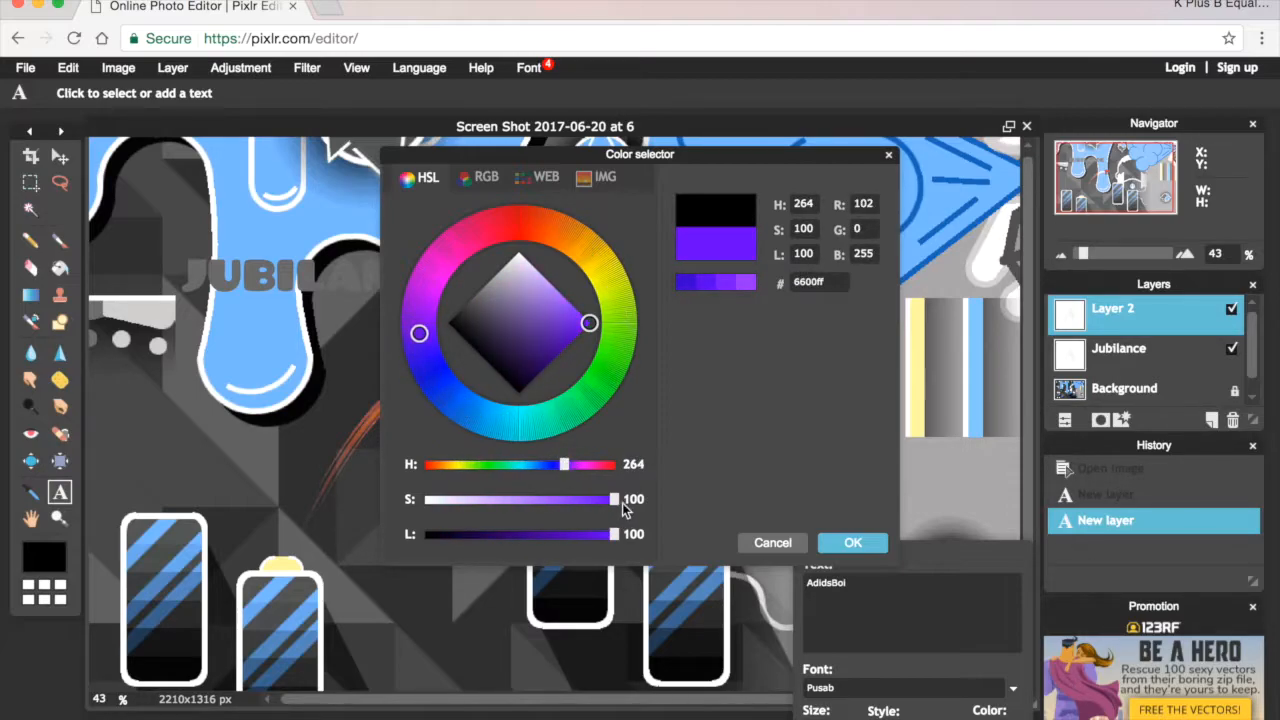
{"action": "left_click_drag", "start_coordinate": [614, 534], "coordinate": [653, 537]}
{"action": "mouse_move", "coordinate": [614, 499]}
{"action": "left_mouse_down"}
{"action": "mouse_move", "coordinate": [547, 499]}
{"action": "mouse_move", "coordinate": [565, 500]}
{"action": "mouse_move", "coordinate": [553, 502]}
{"action": "mouse_move", "coordinate": [552, 466]}
{"action": "mouse_move", "coordinate": [517, 503]}
{"action": "left_mouse_up"}
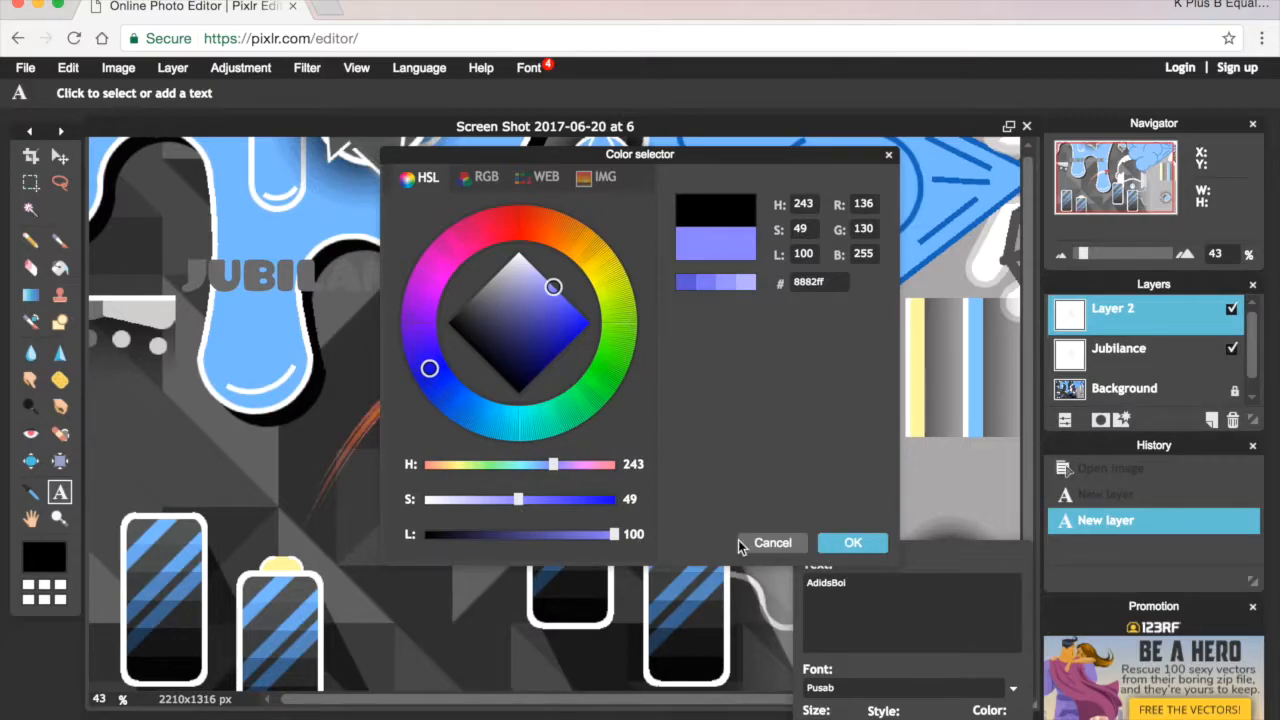
{"action": "left_click", "coordinate": [853, 542]}
{"action": "left_click_drag", "start_coordinate": [744, 437], "coordinate": [728, 411]}
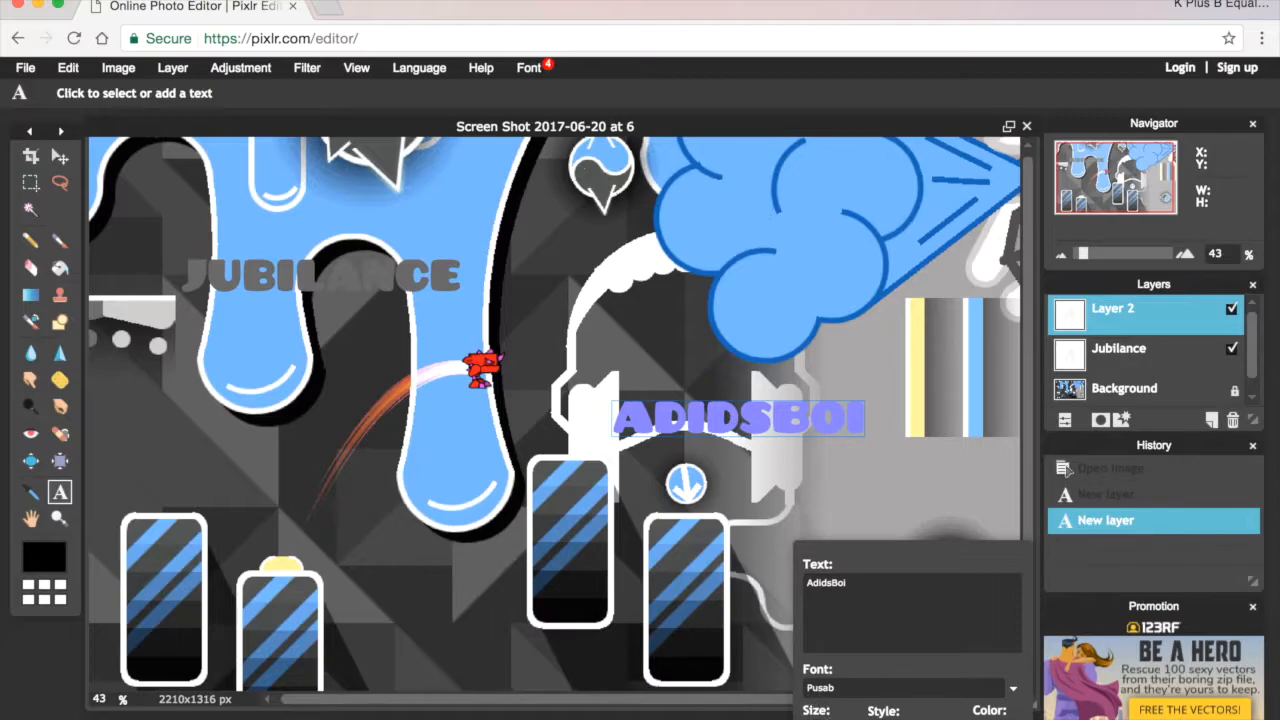
Step: Try a slightly smaller font size for the AdidsBoi text and return to the previous size
{"action": "key", "text": "BackSpace"}
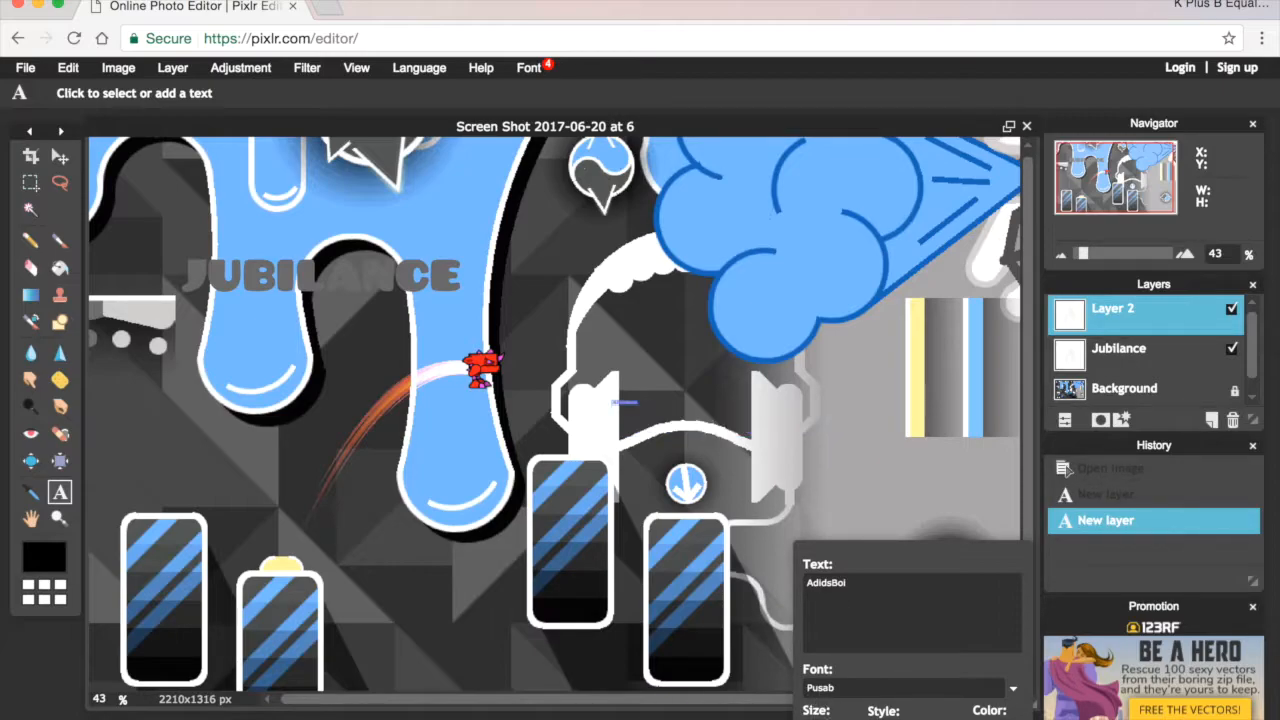
{"action": "type", "text": "80"}
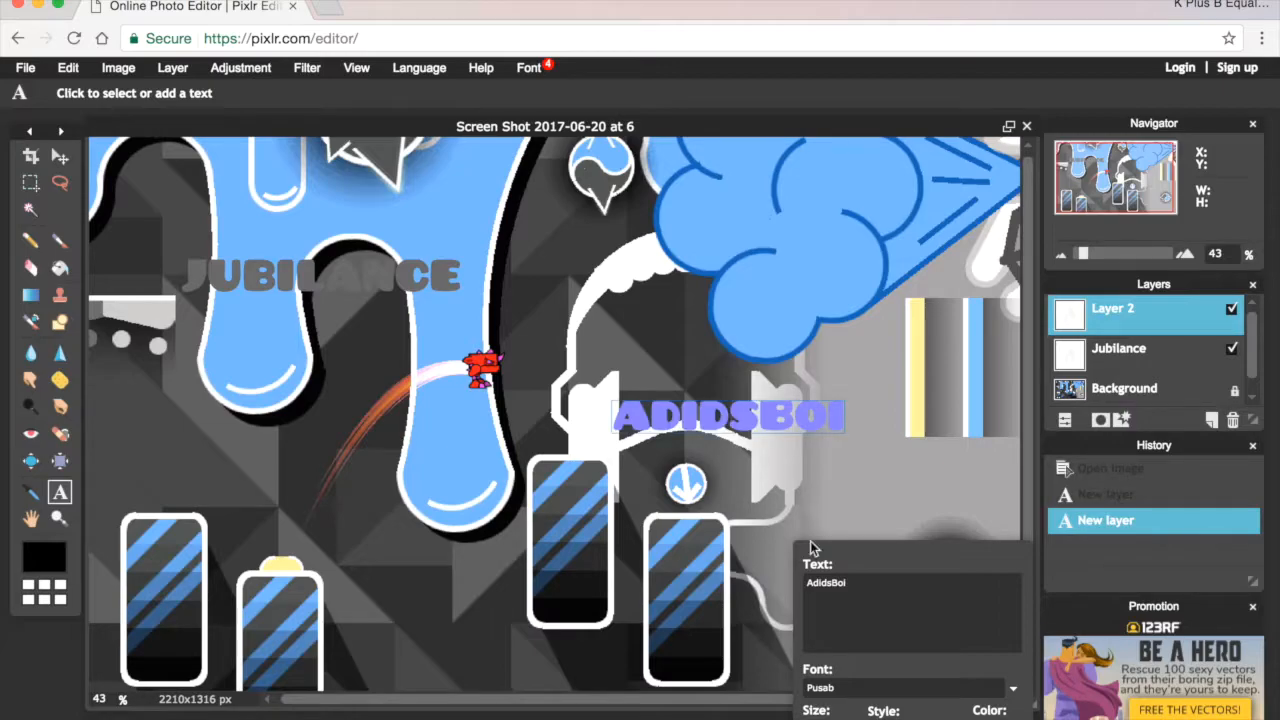
{"action": "key", "text": "BackSpace"}
{"action": "key", "text": "BackSpace"}
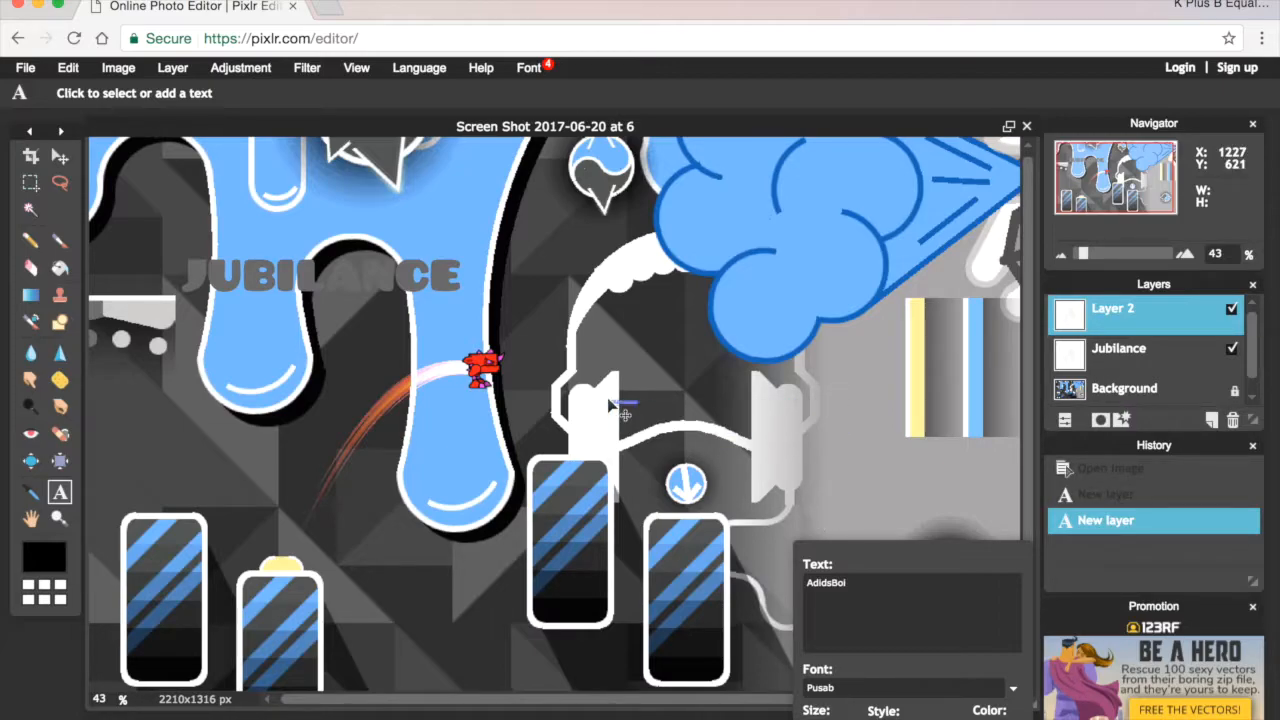
{"action": "type", "text": "00"}
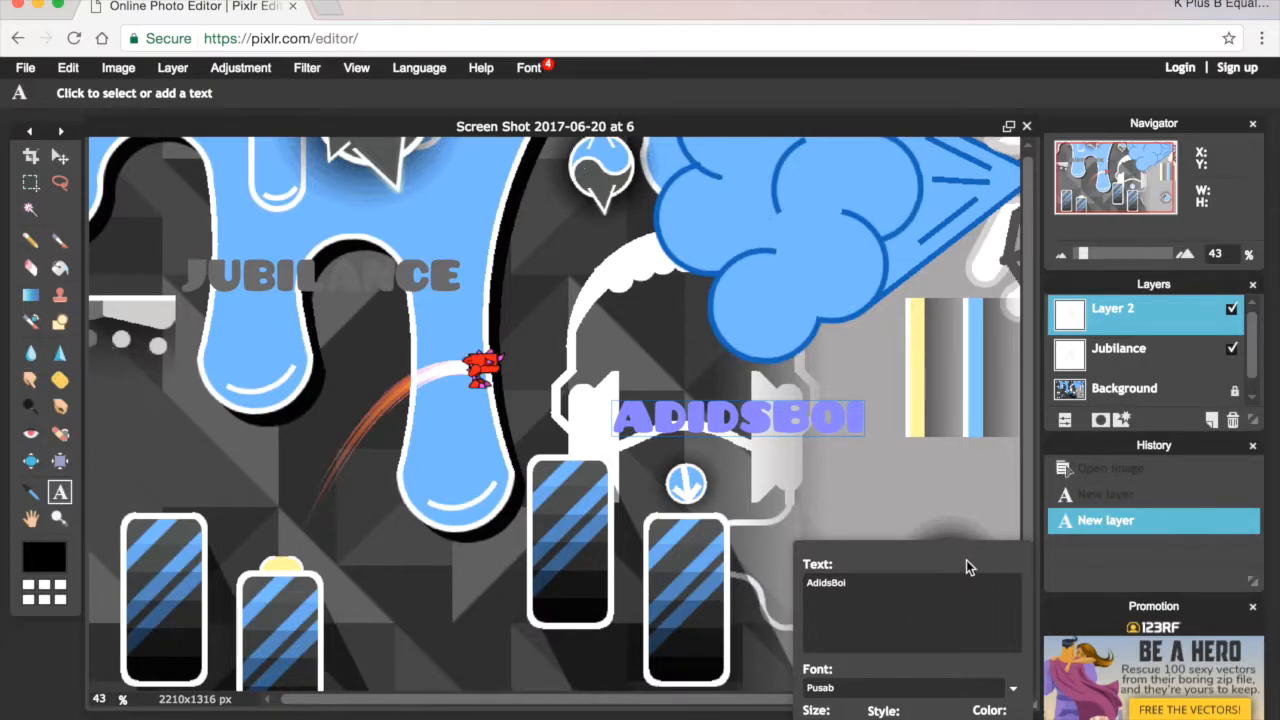
Step: Apply the AdidsBoi text to its layer
{"action": "right_click", "coordinate": [1117, 320]}
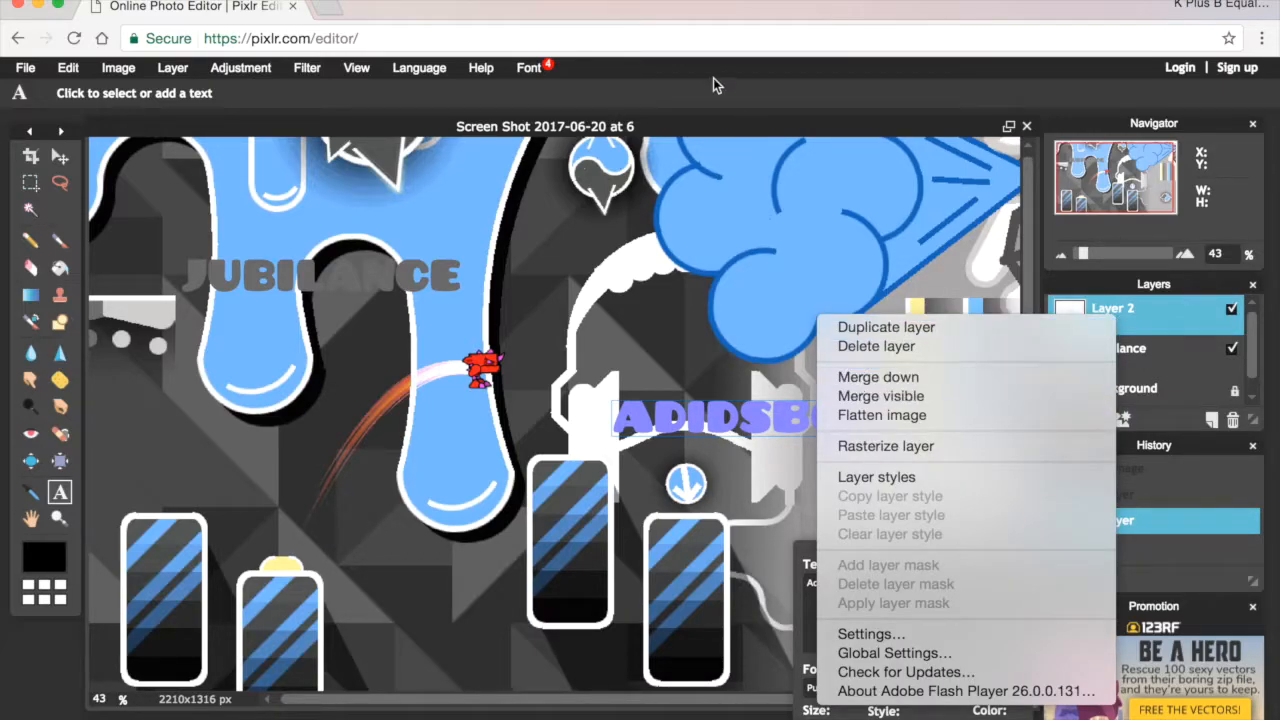
{"action": "left_click", "coordinate": [637, 603]}
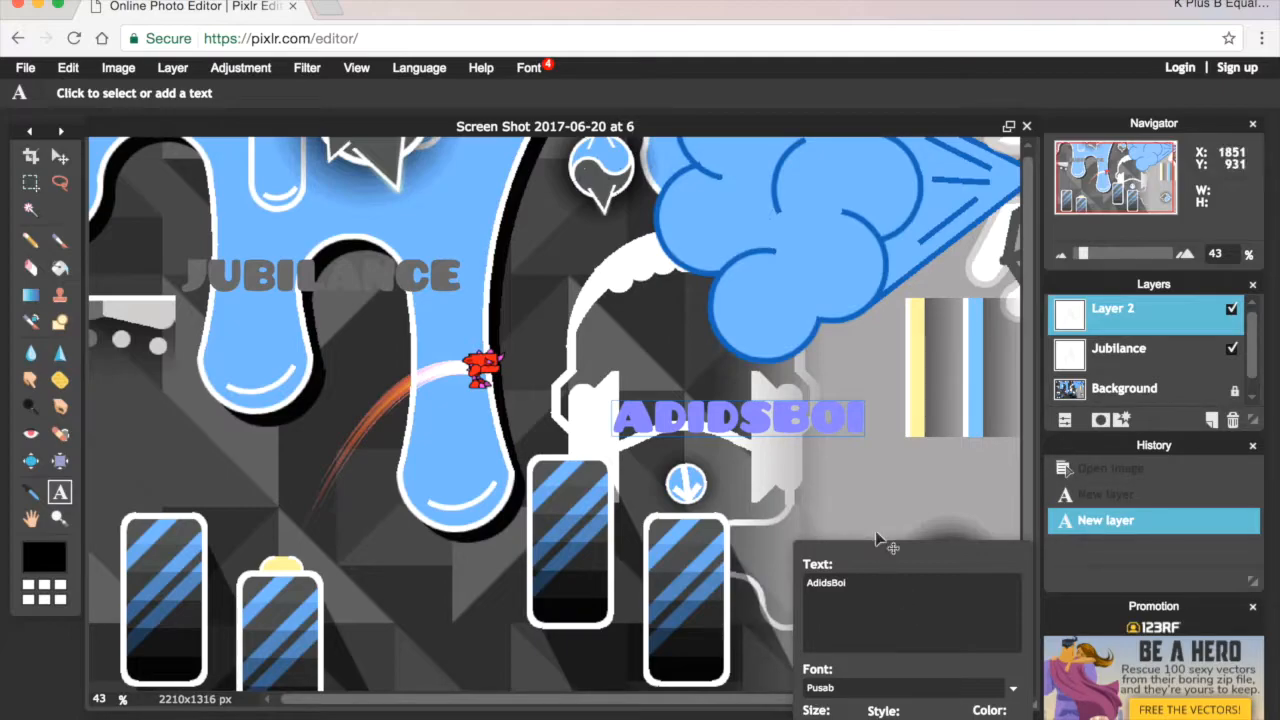
{"action": "left_click_drag", "start_coordinate": [874, 559], "coordinate": [834, 467]}
{"action": "left_click", "coordinate": [947, 670]}
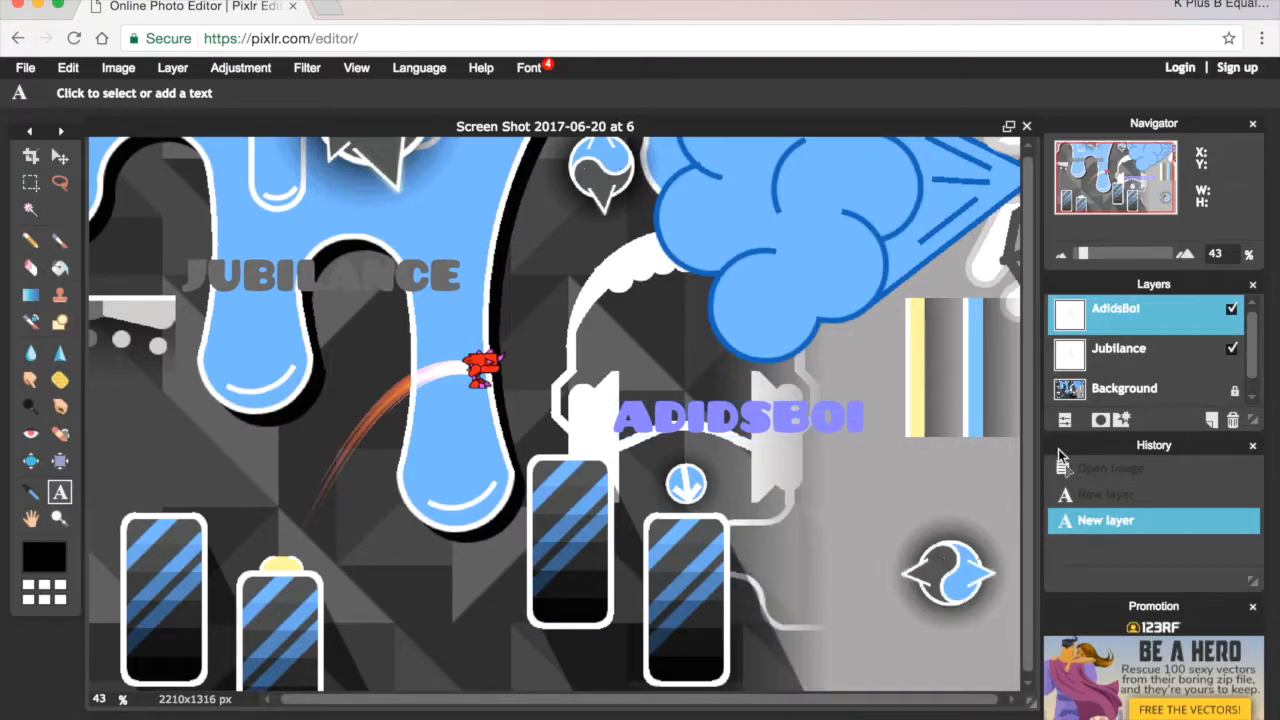
Step: Add a drop shadow layer style to the AdidsBoi layer with opacity 22 and distance 7
{"action": "right_click", "coordinate": [1110, 318]}
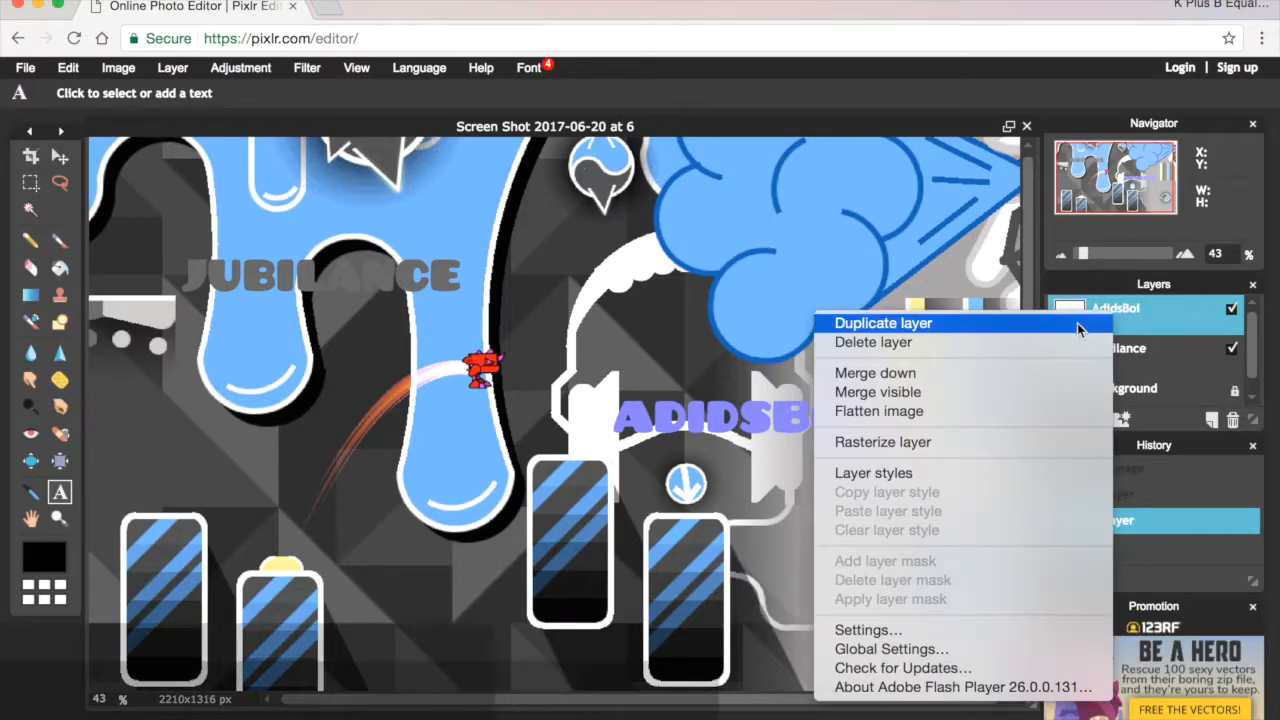
{"action": "left_click", "coordinate": [917, 473]}
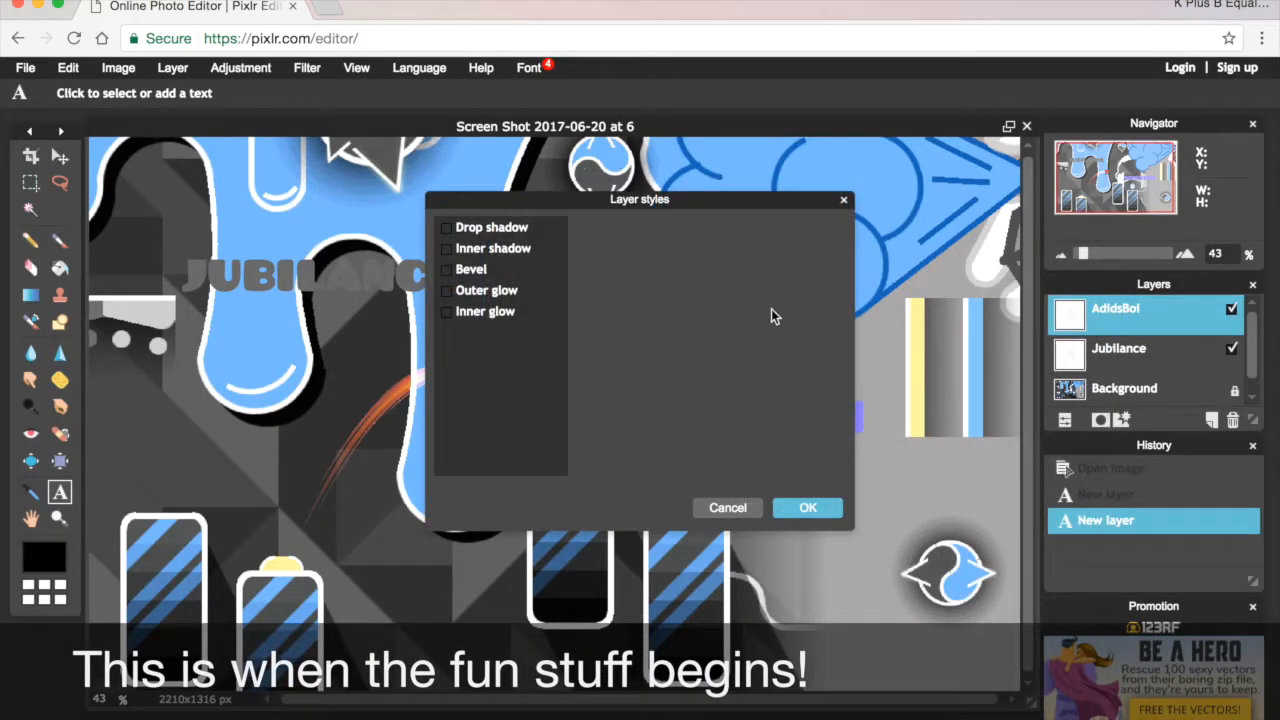
{"action": "left_click_drag", "start_coordinate": [620, 208], "coordinate": [370, 241]}
{"action": "left_click", "coordinate": [246, 265]}
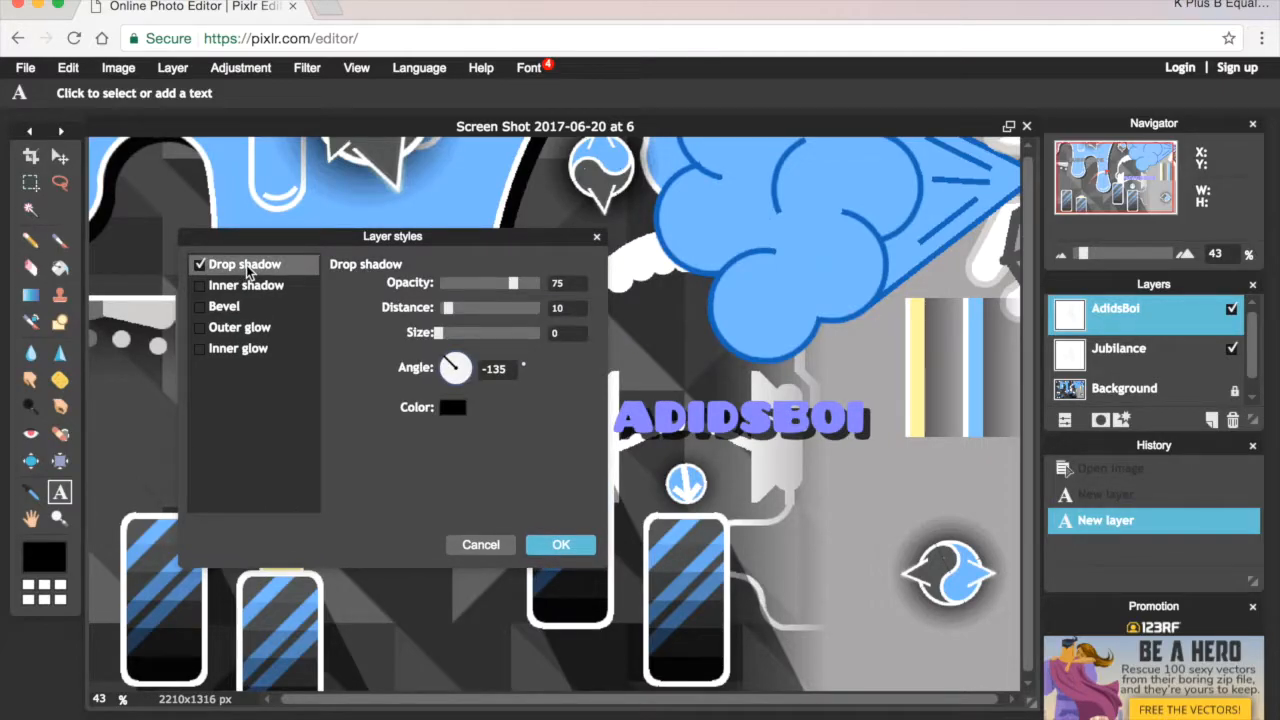
{"action": "left_click_drag", "start_coordinate": [509, 280], "coordinate": [469, 300]}
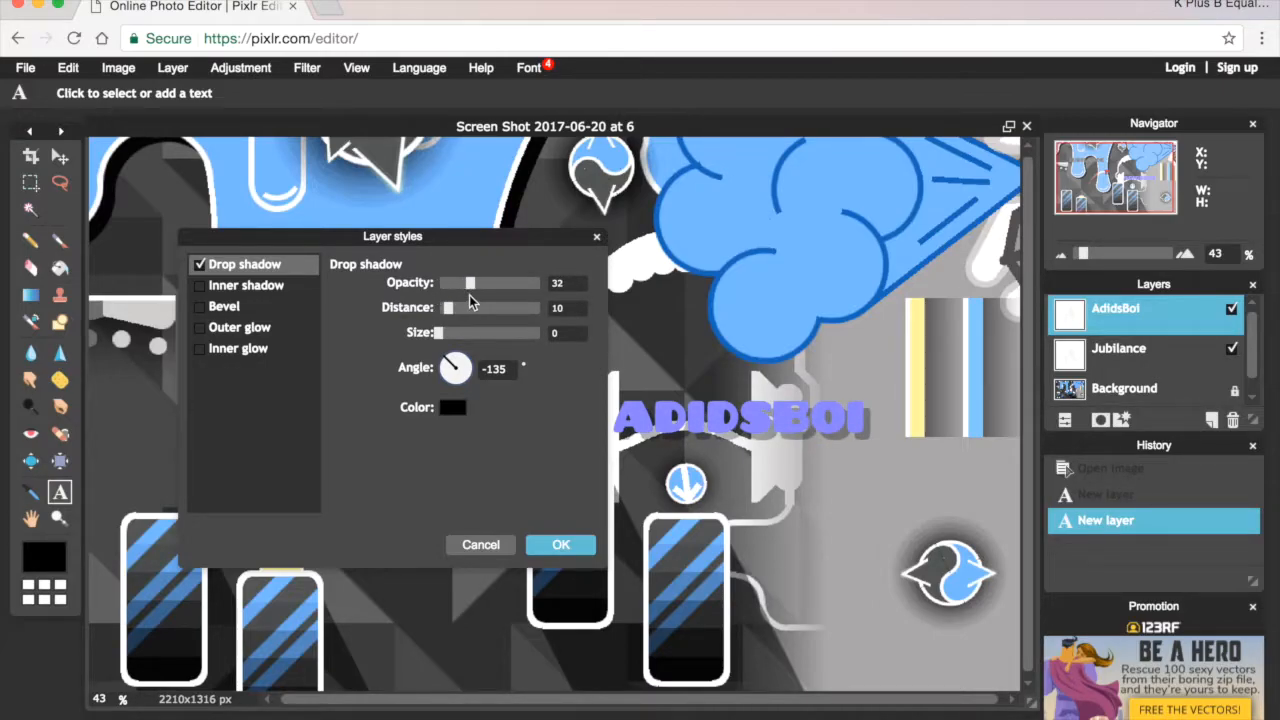
{"action": "left_click", "coordinate": [443, 308]}
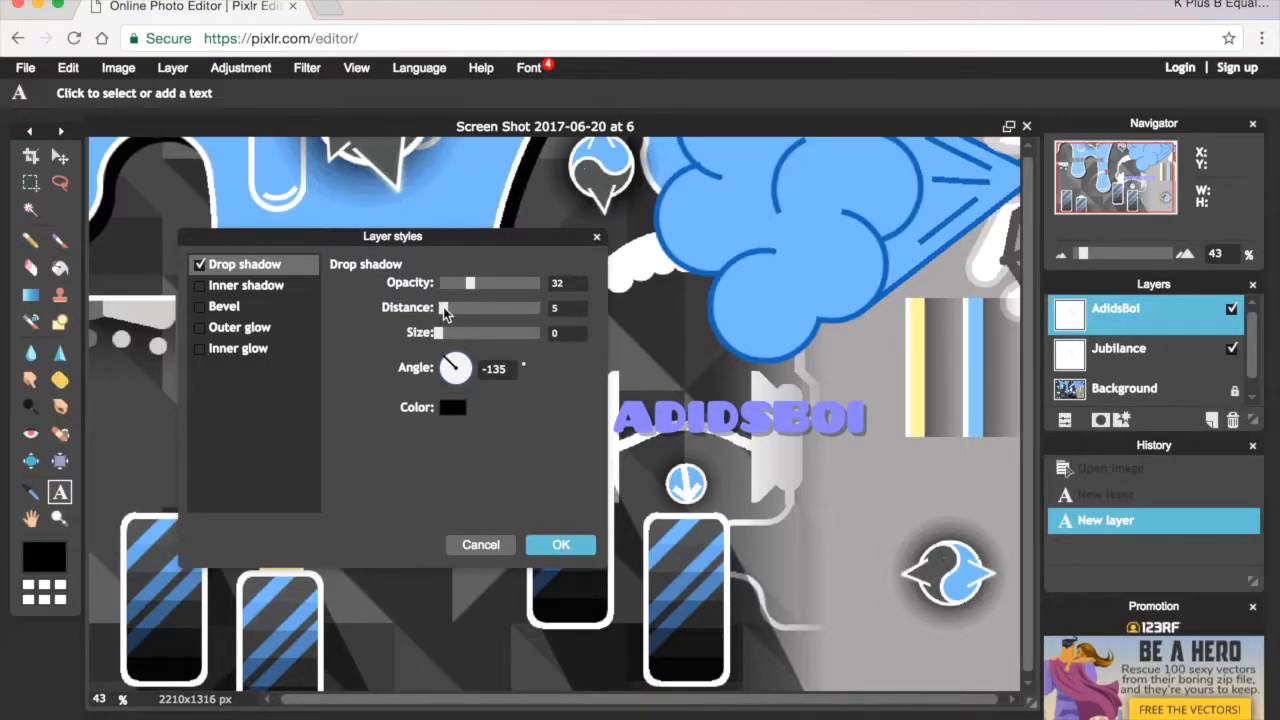
{"action": "left_click", "coordinate": [445, 307]}
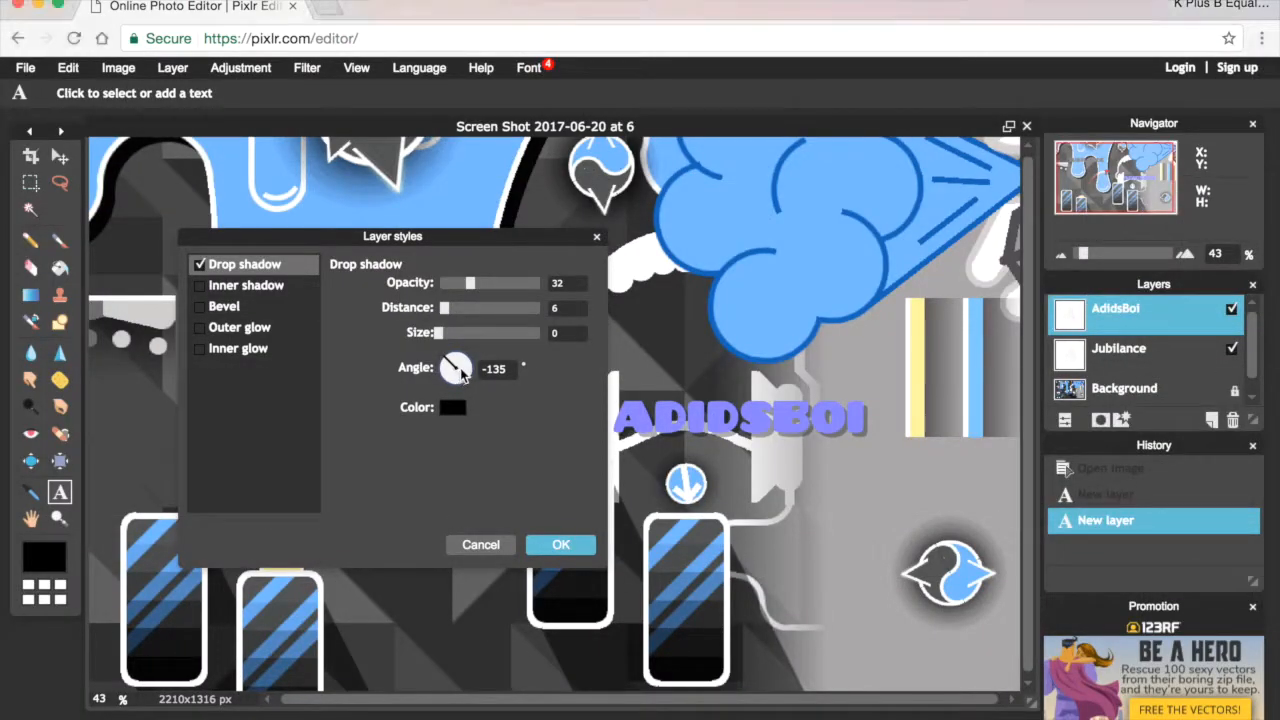
{"action": "left_click_drag", "start_coordinate": [460, 372], "coordinate": [385, 305]}
{"action": "left_click_drag", "start_coordinate": [444, 309], "coordinate": [444, 307]}
{"action": "mouse_move", "coordinate": [464, 279]}
{"action": "left_mouse_down"}
{"action": "mouse_move", "coordinate": [481, 277]}
{"action": "mouse_move", "coordinate": [459, 280]}
{"action": "left_mouse_up"}
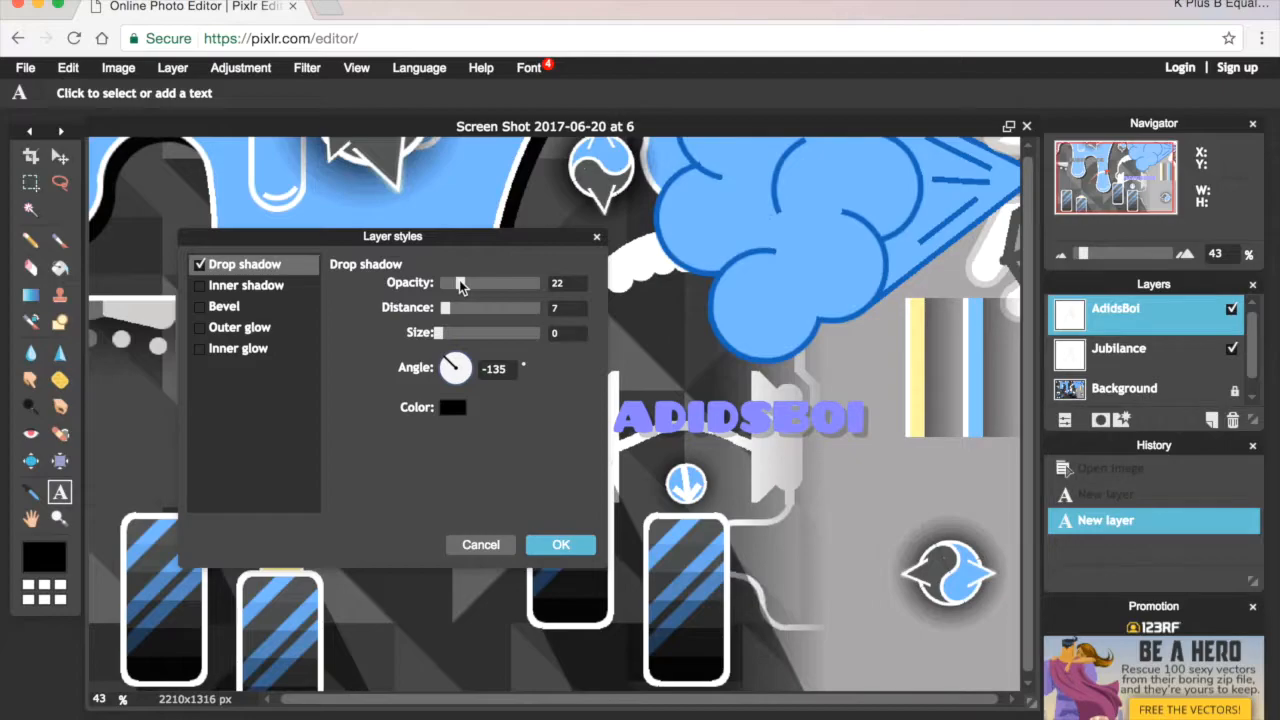
Step: Try a drop shadow angle of 159 degrees and set it back to -135
{"action": "left_click_drag", "start_coordinate": [445, 369], "coordinate": [418, 390]}
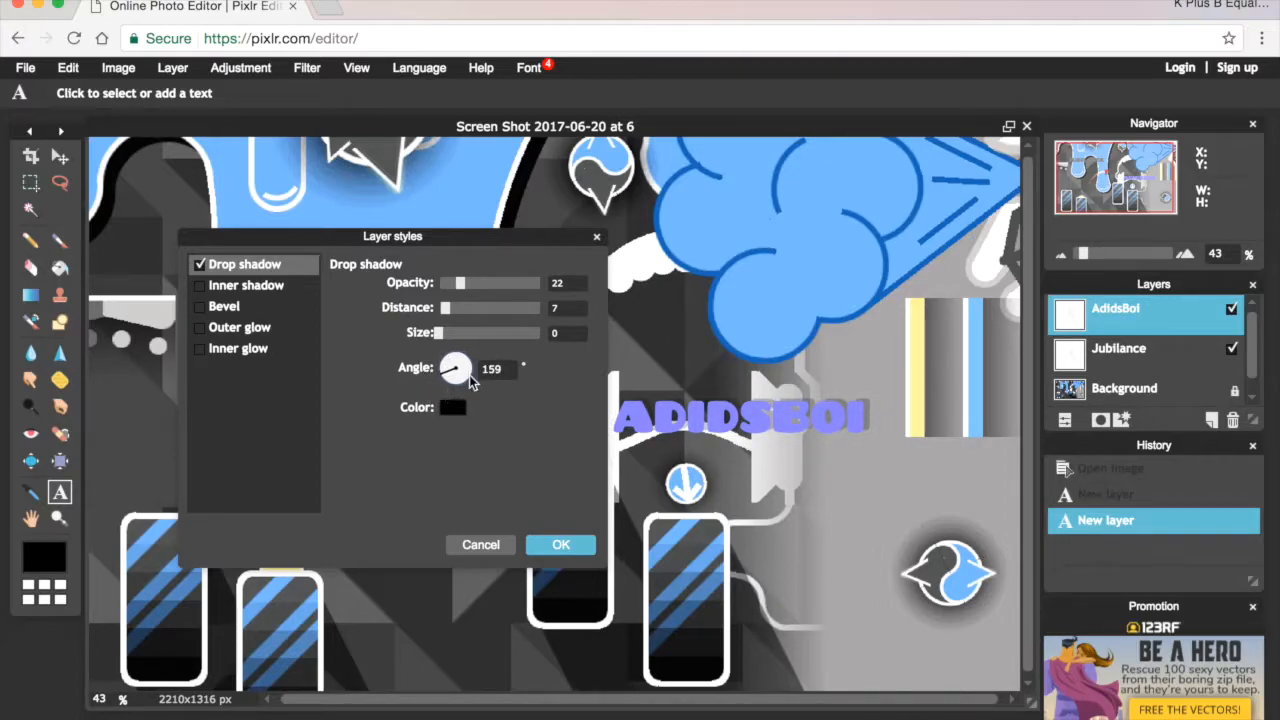
{"action": "key", "text": "BackSpace"}
{"action": "key", "text": "BackSpace"}
{"action": "type", "text": "35"}
{"action": "key", "text": "BackSpace"}
{"action": "key", "text": "BackSpace"}
{"action": "key", "text": "BackSpace"}
{"action": "type", "text": "-135"}
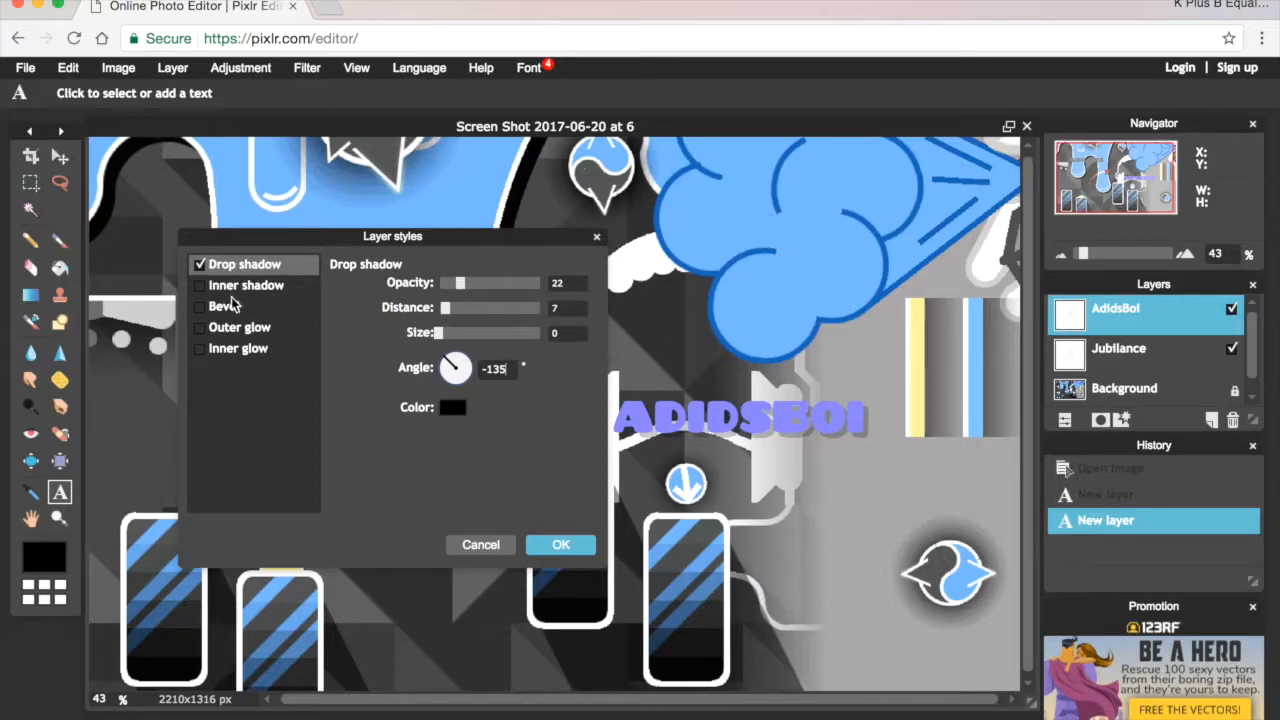
Step: Add an inner shadow to the AdidsBoi layer with opacity 76 and distance 6
{"action": "left_click", "coordinate": [266, 287]}
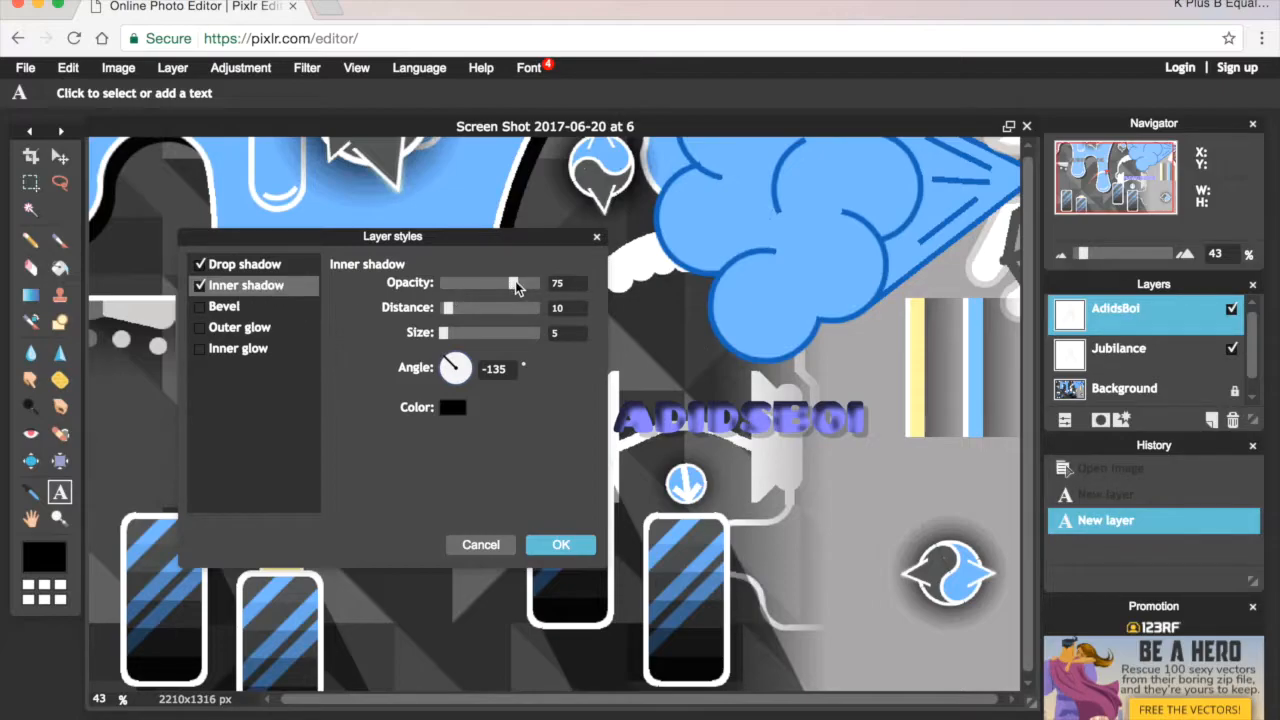
{"action": "left_click_drag", "start_coordinate": [446, 308], "coordinate": [441, 308]}
{"action": "mouse_move", "coordinate": [513, 283]}
{"action": "left_mouse_down"}
{"action": "mouse_move", "coordinate": [524, 286]}
{"action": "mouse_move", "coordinate": [457, 286]}
{"action": "mouse_move", "coordinate": [501, 274]}
{"action": "mouse_move", "coordinate": [511, 285]}
{"action": "left_mouse_up"}
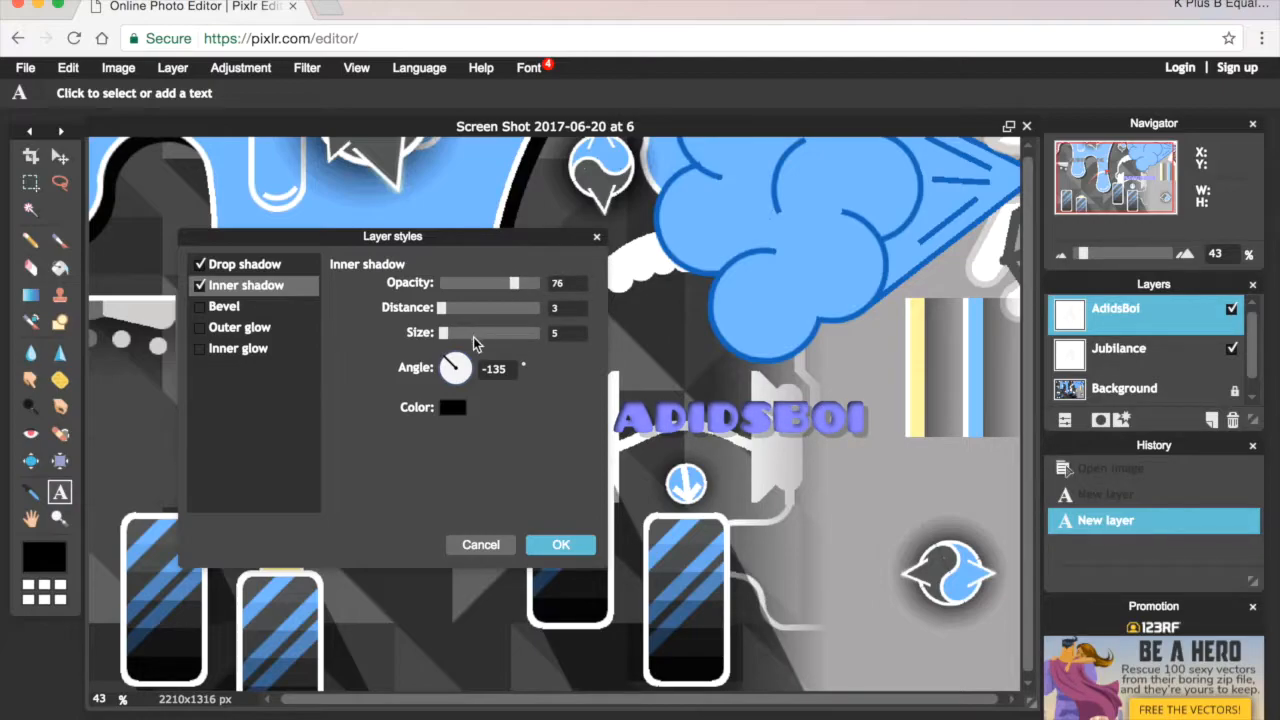
{"action": "left_click_drag", "start_coordinate": [442, 308], "coordinate": [445, 310]}
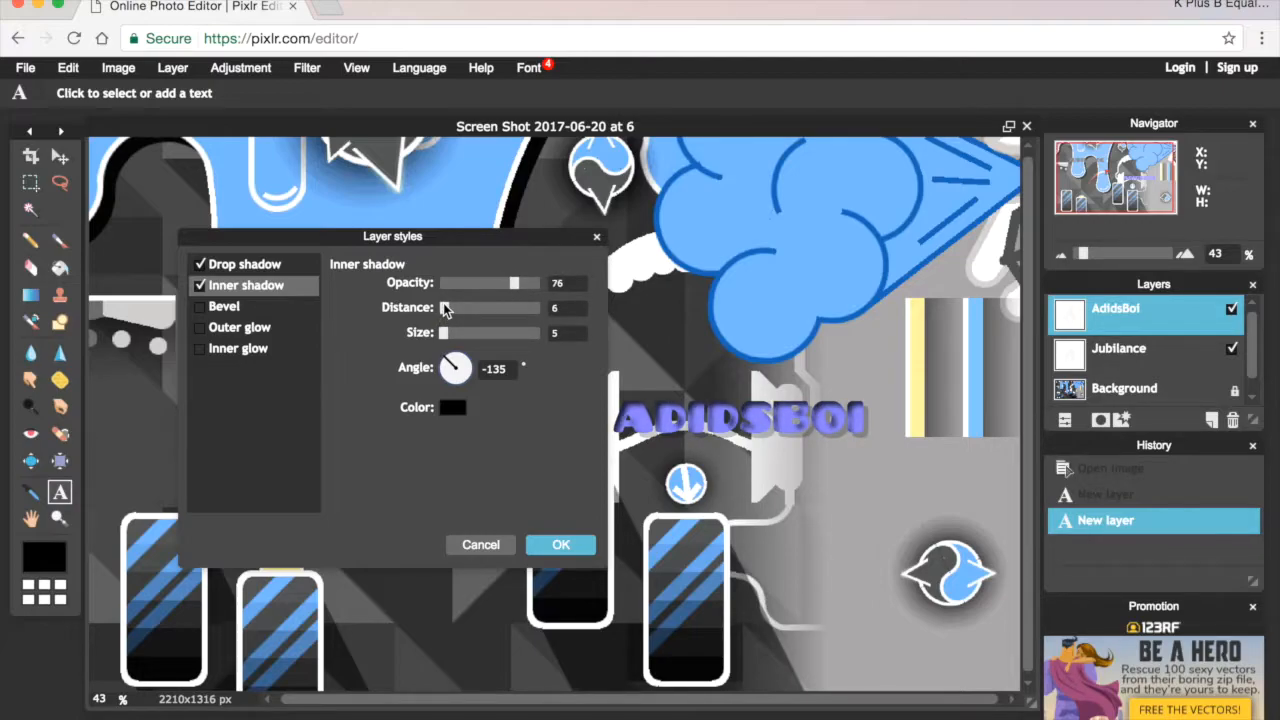
Step: Set the inner shadow's colour to grey 7a7a7a (lightness 48) and fine-tune its size and distance
{"action": "left_click", "coordinate": [452, 406]}
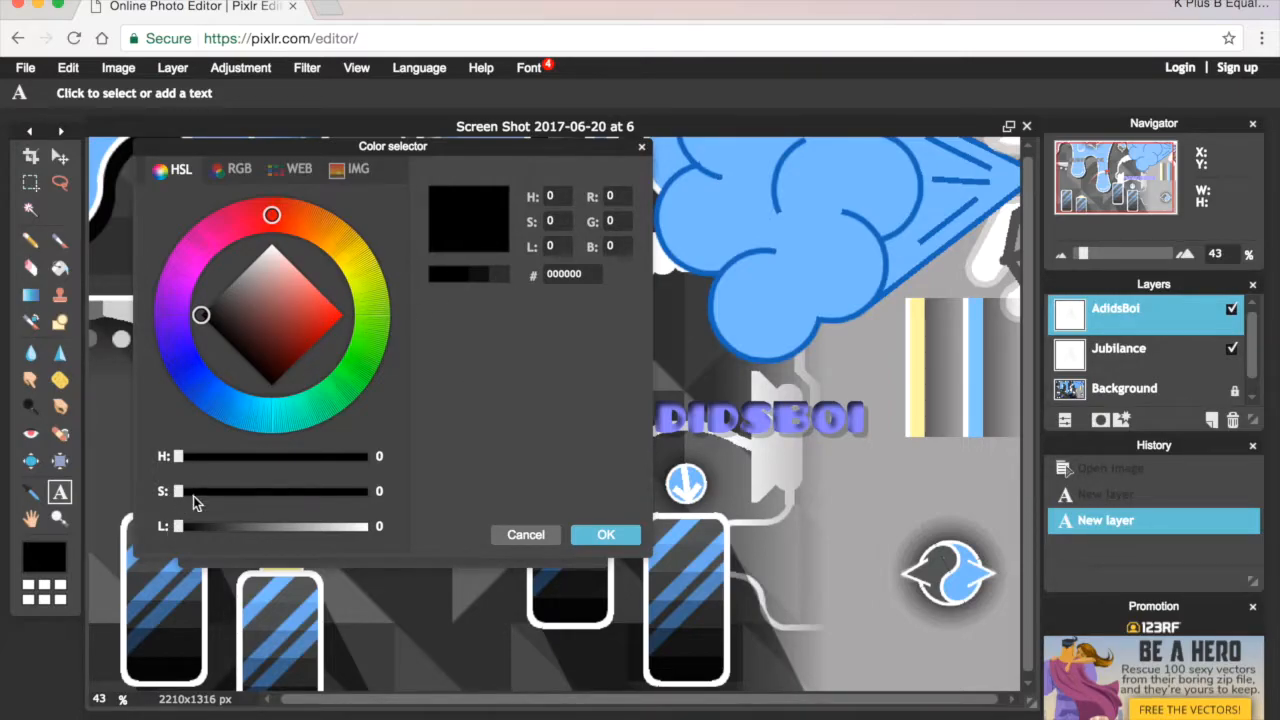
{"action": "left_click_drag", "start_coordinate": [179, 526], "coordinate": [267, 529]}
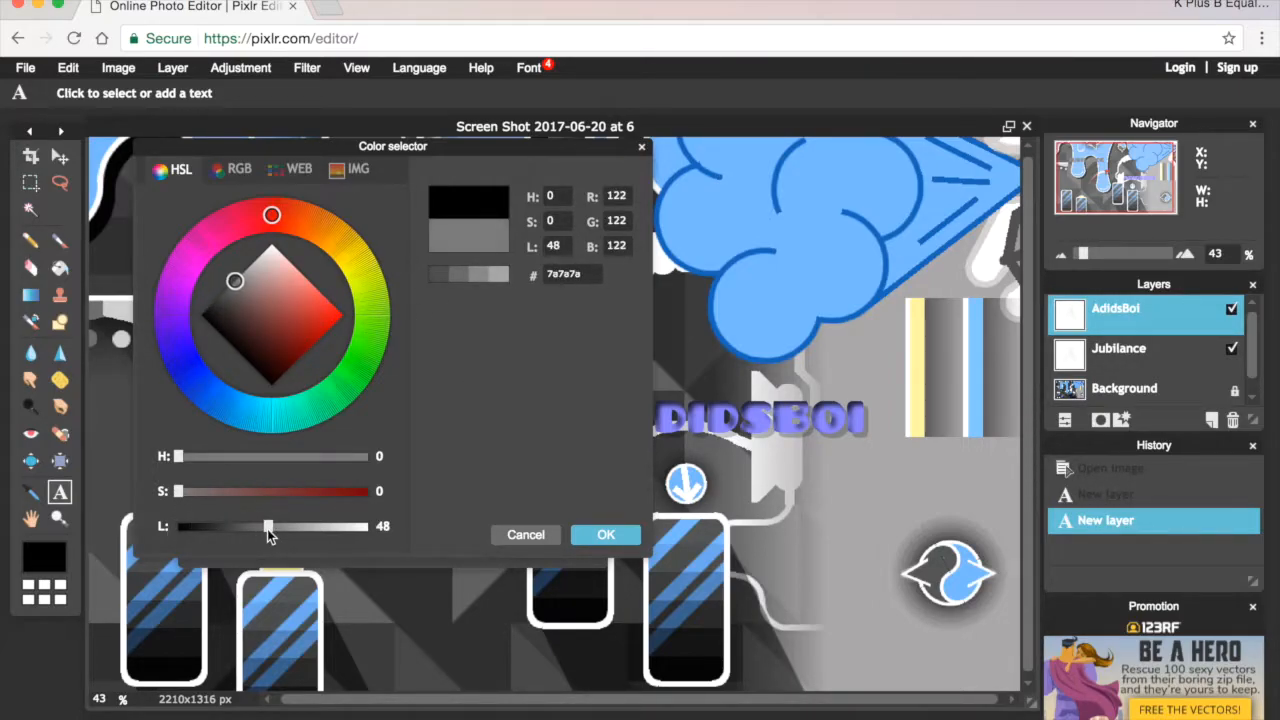
{"action": "left_click", "coordinate": [605, 534]}
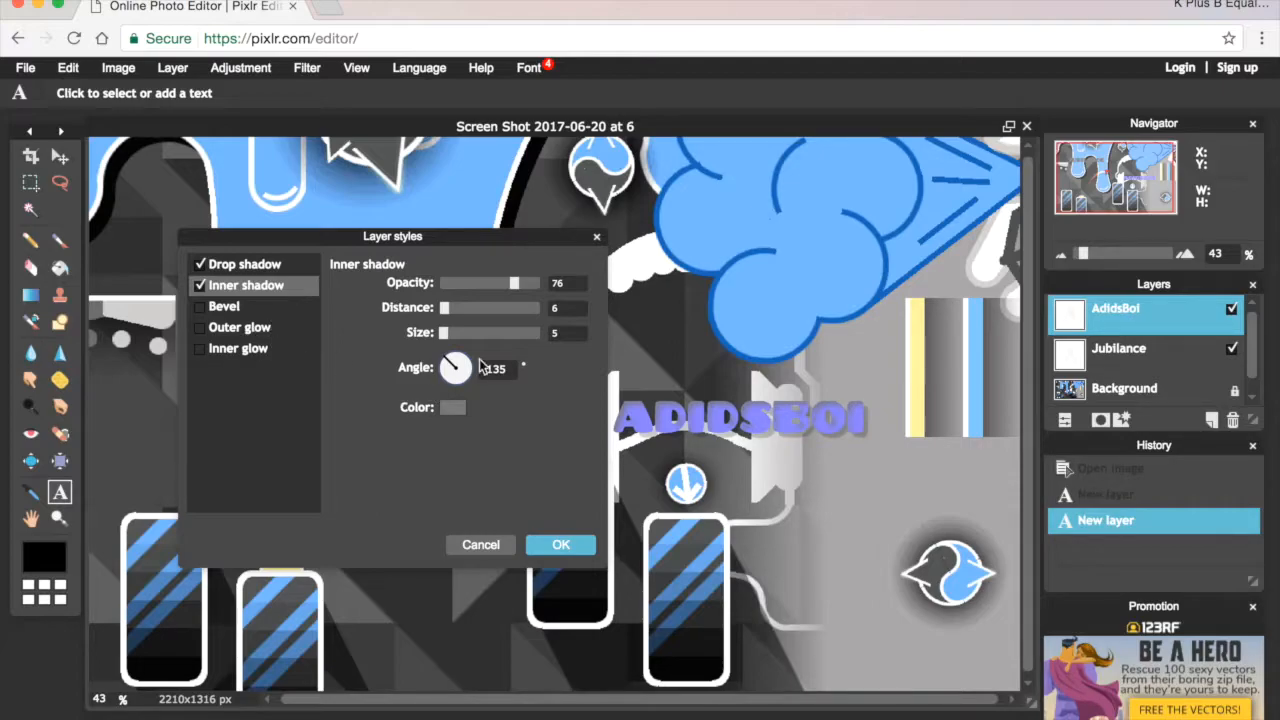
{"action": "left_click_drag", "start_coordinate": [447, 334], "coordinate": [444, 334]}
{"action": "left_click_drag", "start_coordinate": [447, 309], "coordinate": [449, 309]}
Step: Try a bevel and a bright yellow outer glow on the AdidsBoi layer, and switch both effects off again
{"action": "left_click", "coordinate": [224, 307]}
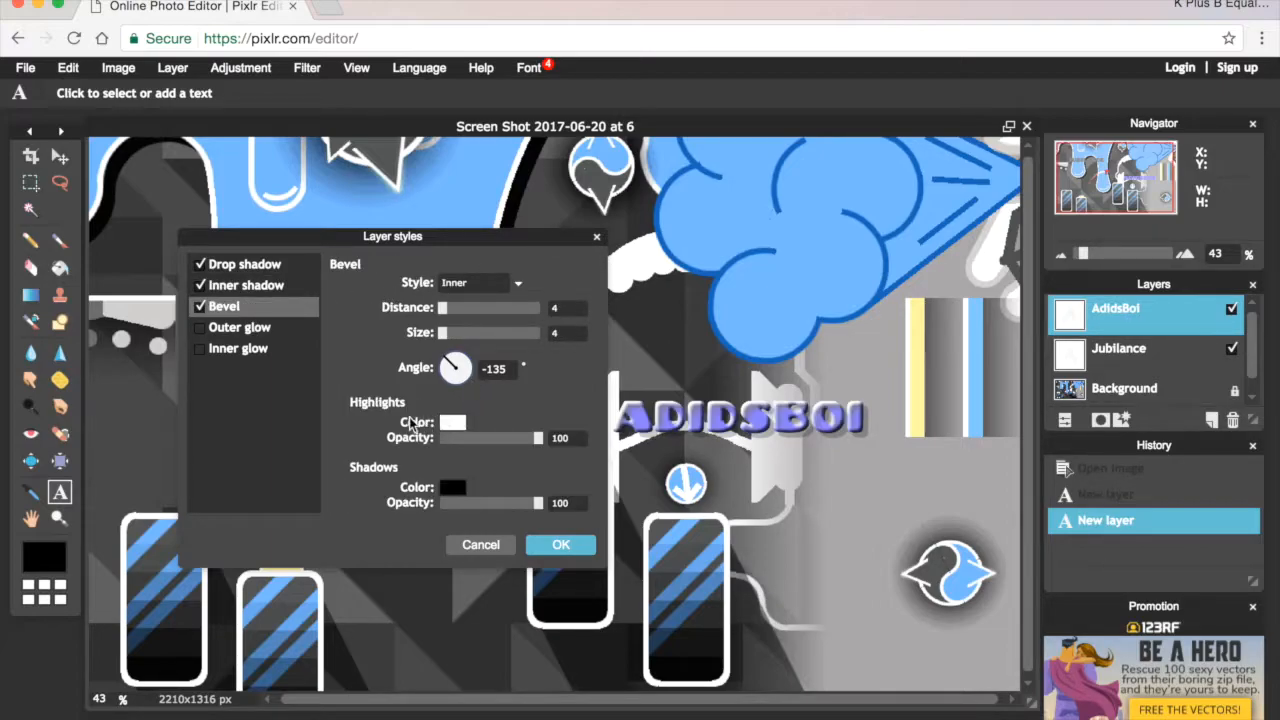
{"action": "left_click", "coordinate": [201, 308]}
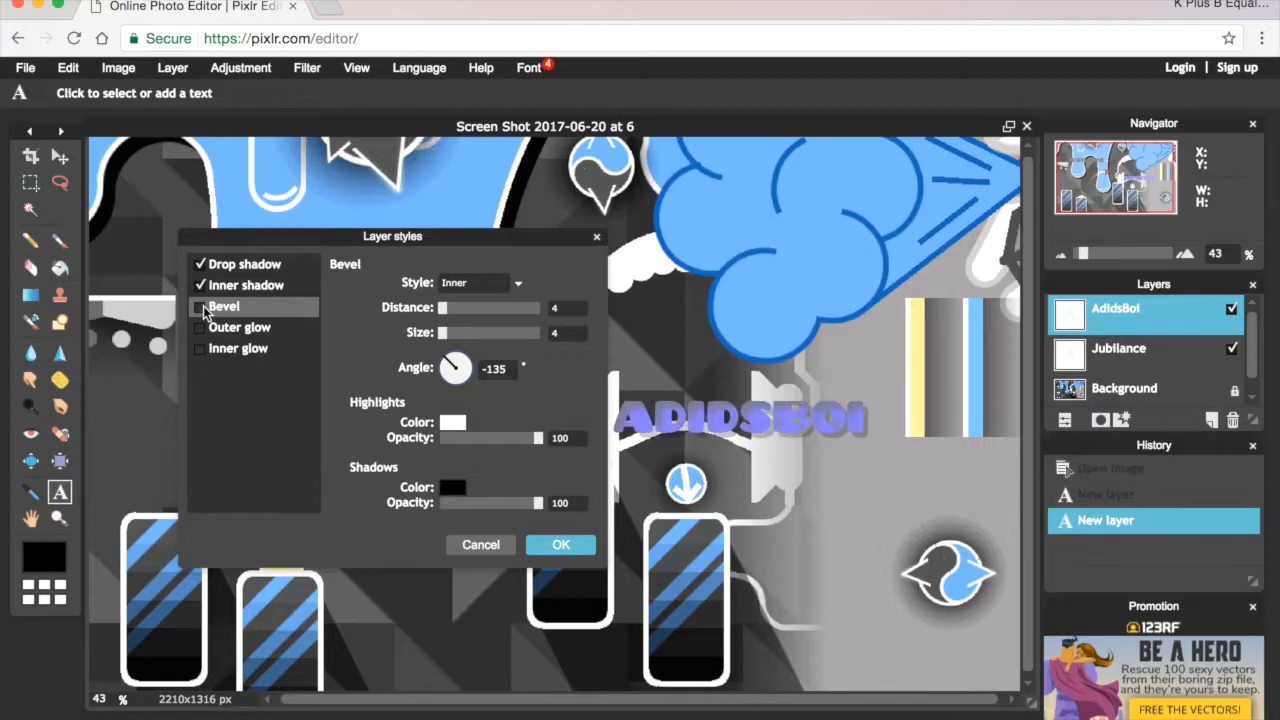
{"action": "left_click", "coordinate": [227, 330]}
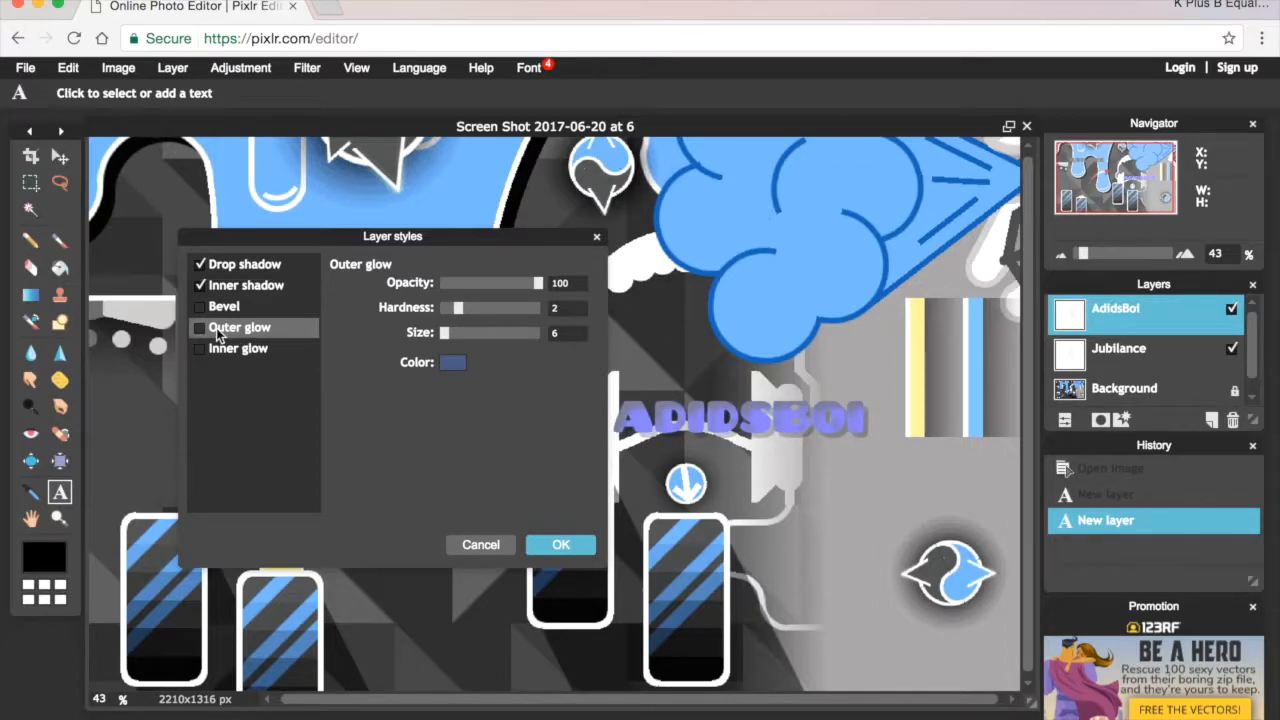
{"action": "left_click", "coordinate": [444, 362]}
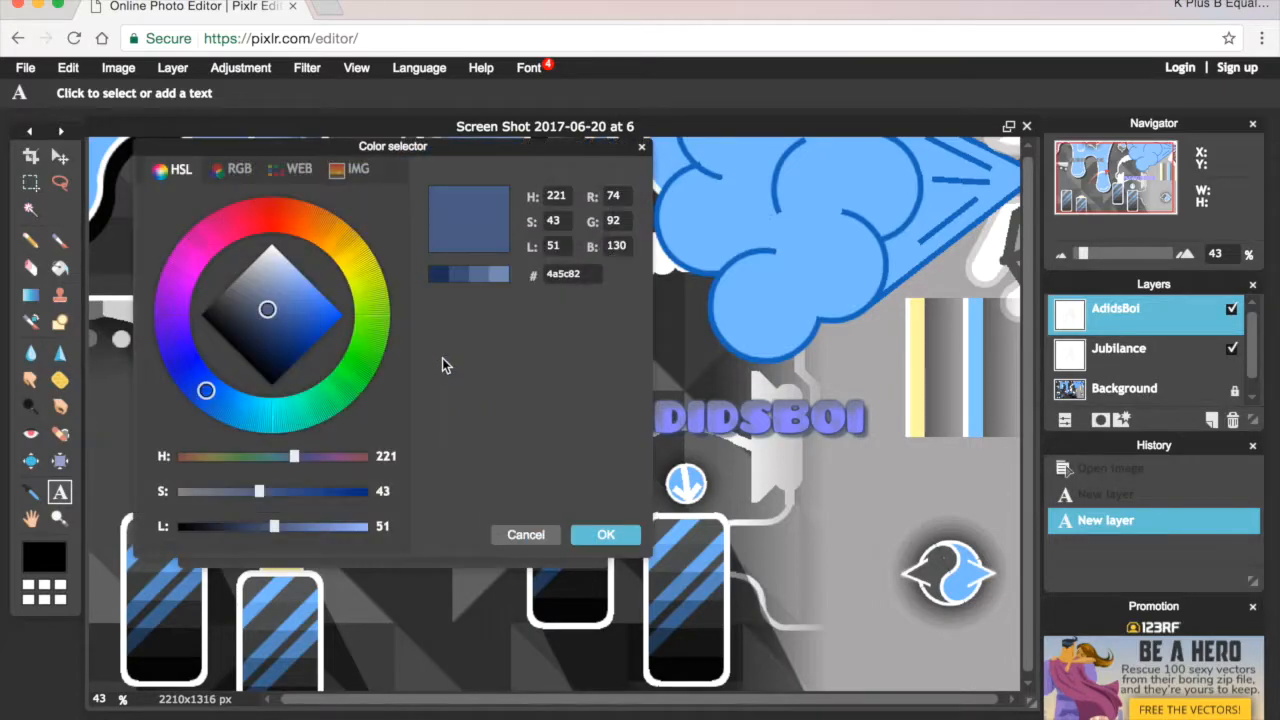
{"action": "mouse_move", "coordinate": [224, 390]}
{"action": "left_mouse_down"}
{"action": "mouse_move", "coordinate": [212, 392]}
{"action": "mouse_move", "coordinate": [385, 290]}
{"action": "mouse_move", "coordinate": [374, 238]}
{"action": "mouse_move", "coordinate": [377, 253]}
{"action": "left_mouse_up"}
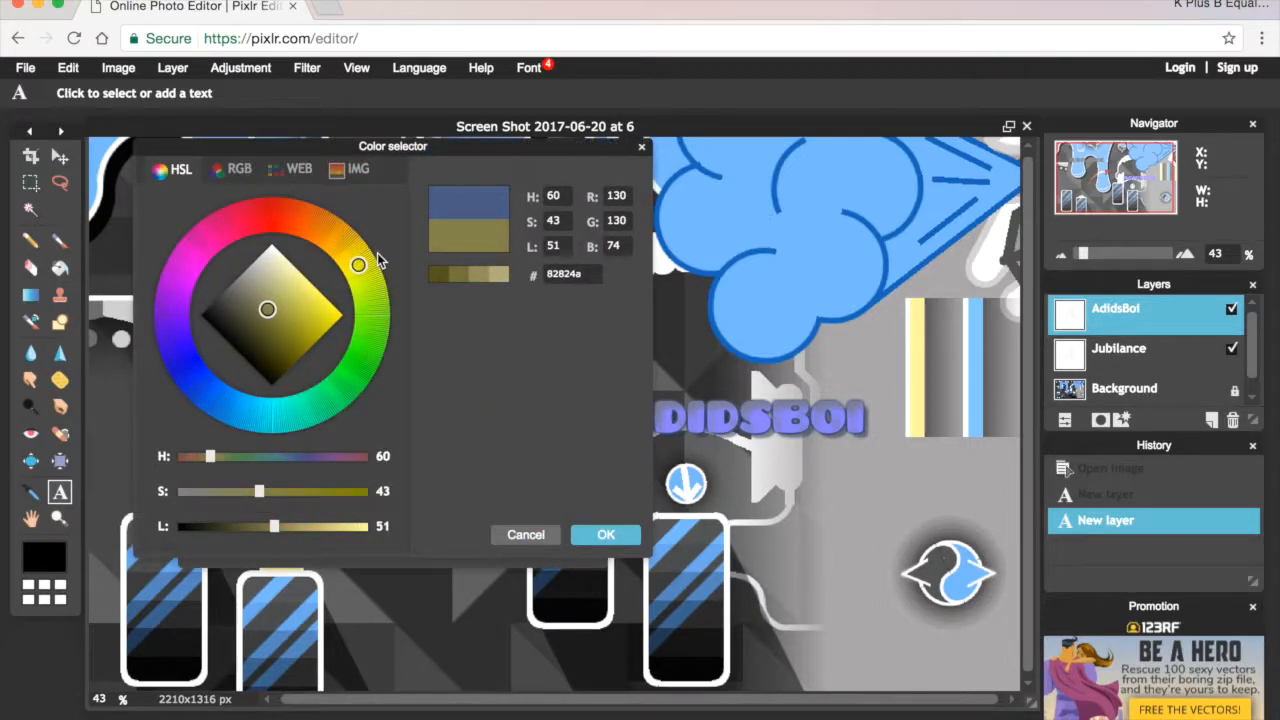
{"action": "left_click_drag", "start_coordinate": [262, 525], "coordinate": [374, 513]}
{"action": "left_click_drag", "start_coordinate": [261, 494], "coordinate": [372, 493]}
{"action": "left_click", "coordinate": [610, 535]}
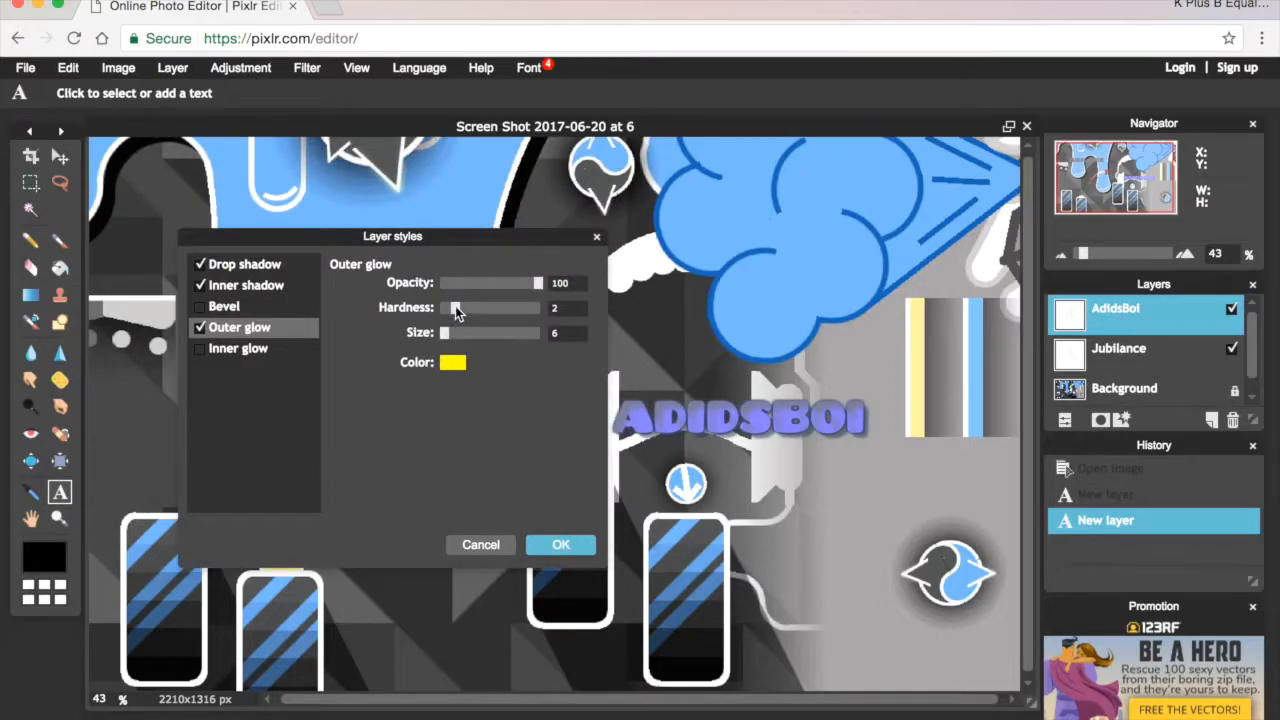
{"action": "mouse_move", "coordinate": [455, 306]}
{"action": "left_mouse_down"}
{"action": "mouse_move", "coordinate": [513, 311]}
{"action": "mouse_move", "coordinate": [444, 310]}
{"action": "left_mouse_up"}
{"action": "left_click_drag", "start_coordinate": [475, 335], "coordinate": [348, 345]}
{"action": "left_click", "coordinate": [197, 328]}
{"action": "left_click", "coordinate": [198, 329]}
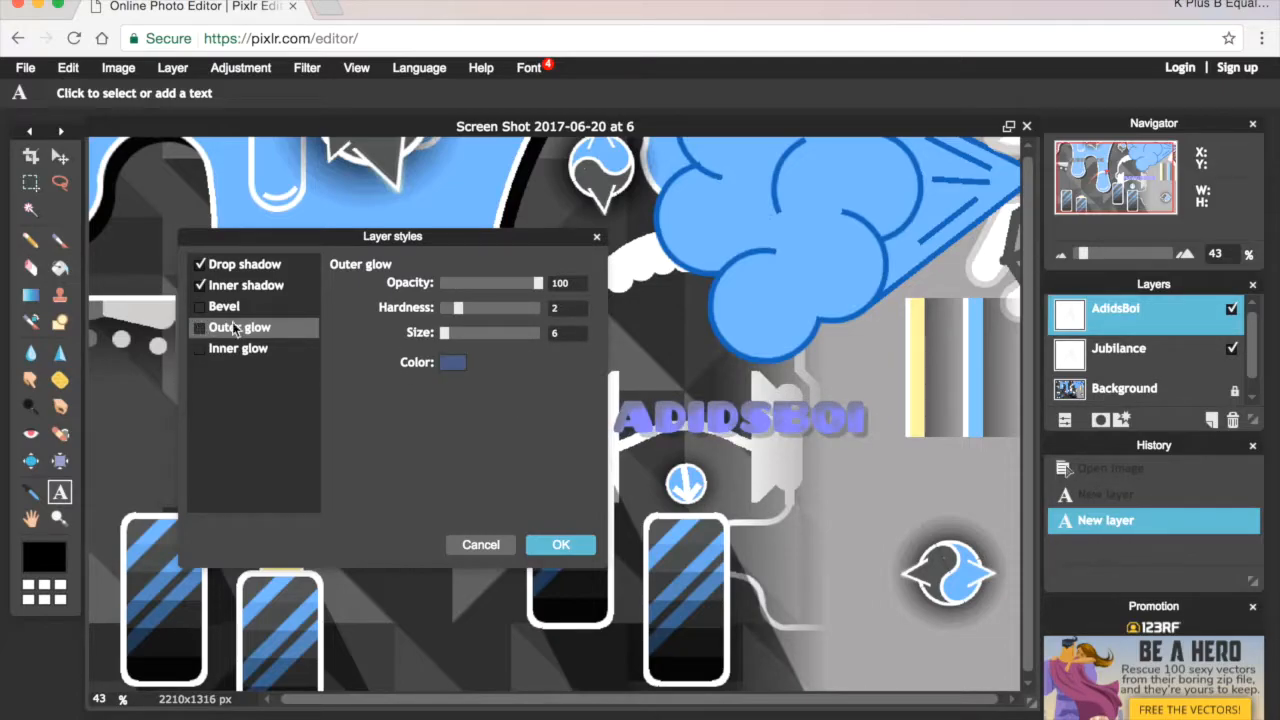
Step: Test an inner glow on the AdidsBoi text, turn it off, and apply the layer's drop shadow and inner shadow
{"action": "left_click", "coordinate": [236, 348]}
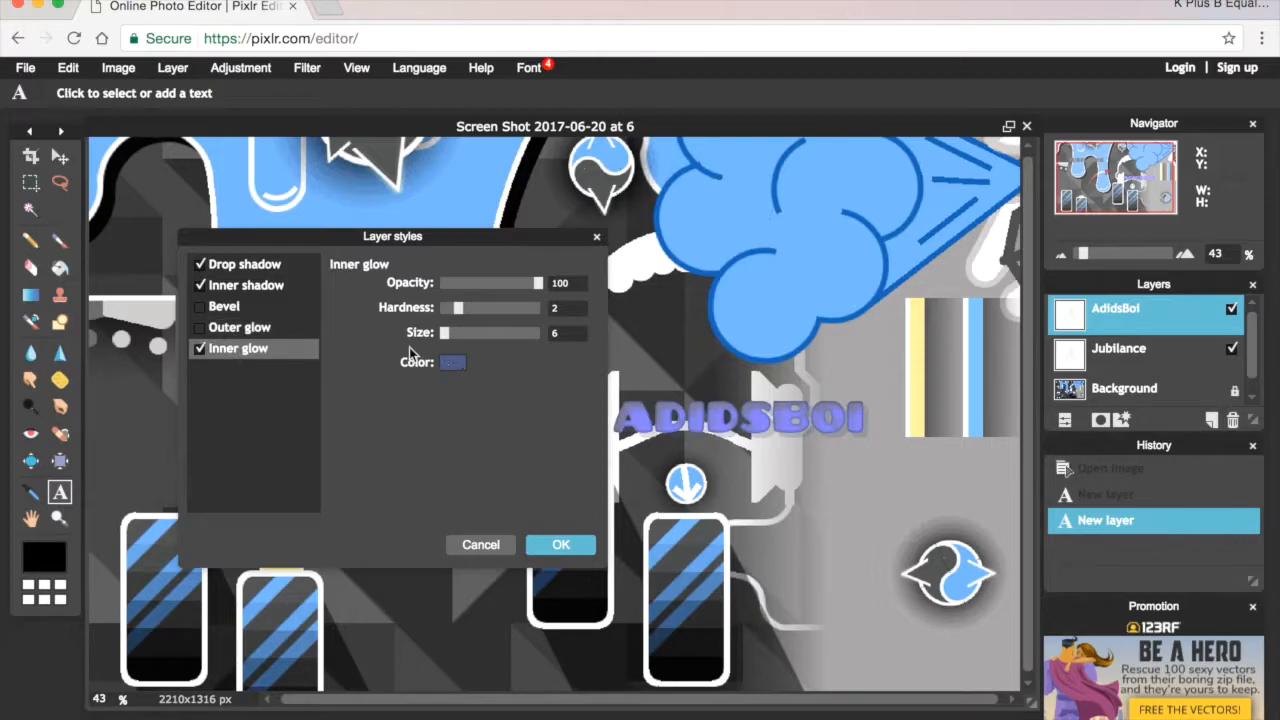
{"action": "left_click", "coordinate": [199, 349]}
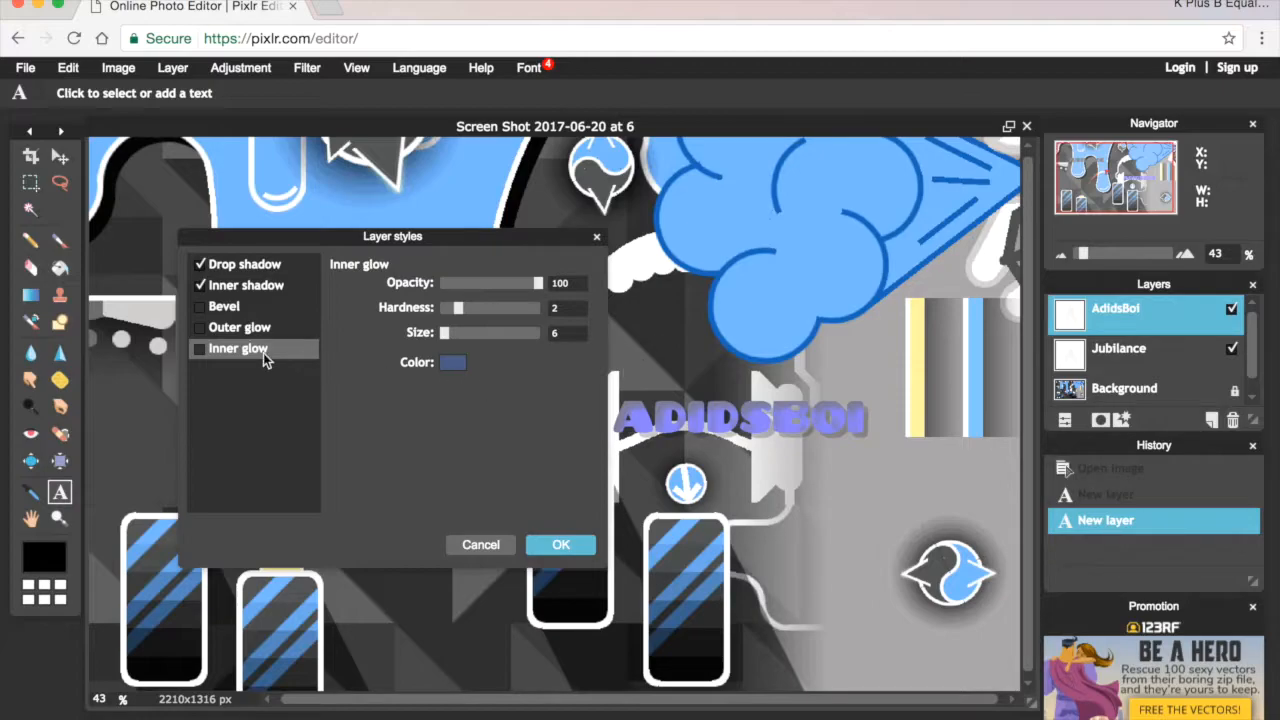
{"action": "left_click", "coordinate": [200, 350]}
{"action": "left_click", "coordinate": [200, 352]}
{"action": "left_click", "coordinate": [562, 544]}
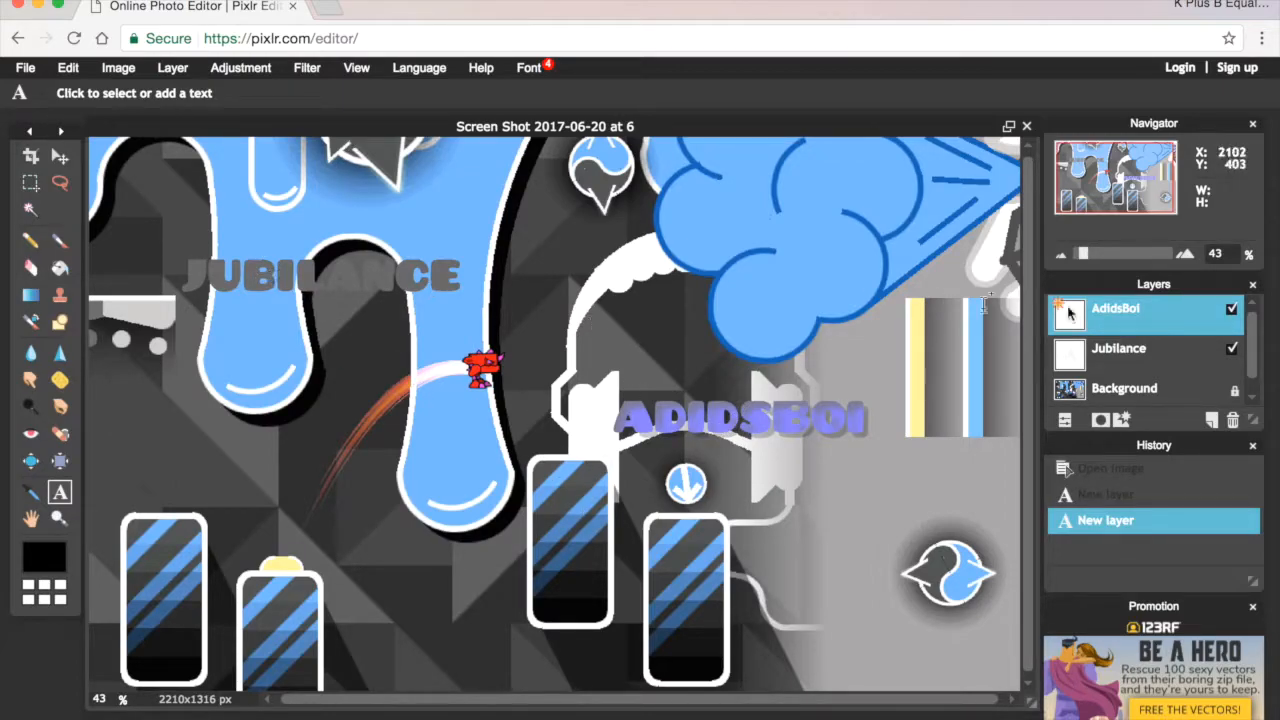
Step: Try a drop shadow on the Jubilance layer with opacity 33 and distance 8
{"action": "right_click", "coordinate": [1150, 354]}
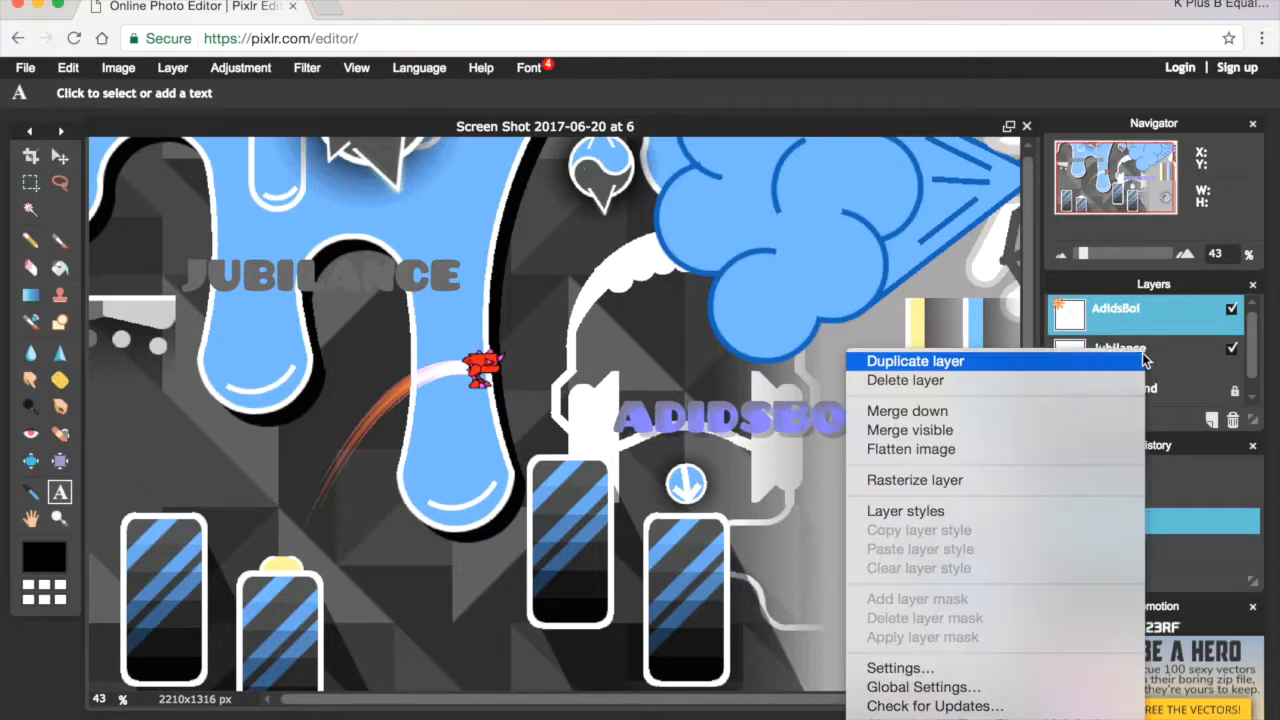
{"action": "left_click", "coordinate": [947, 511]}
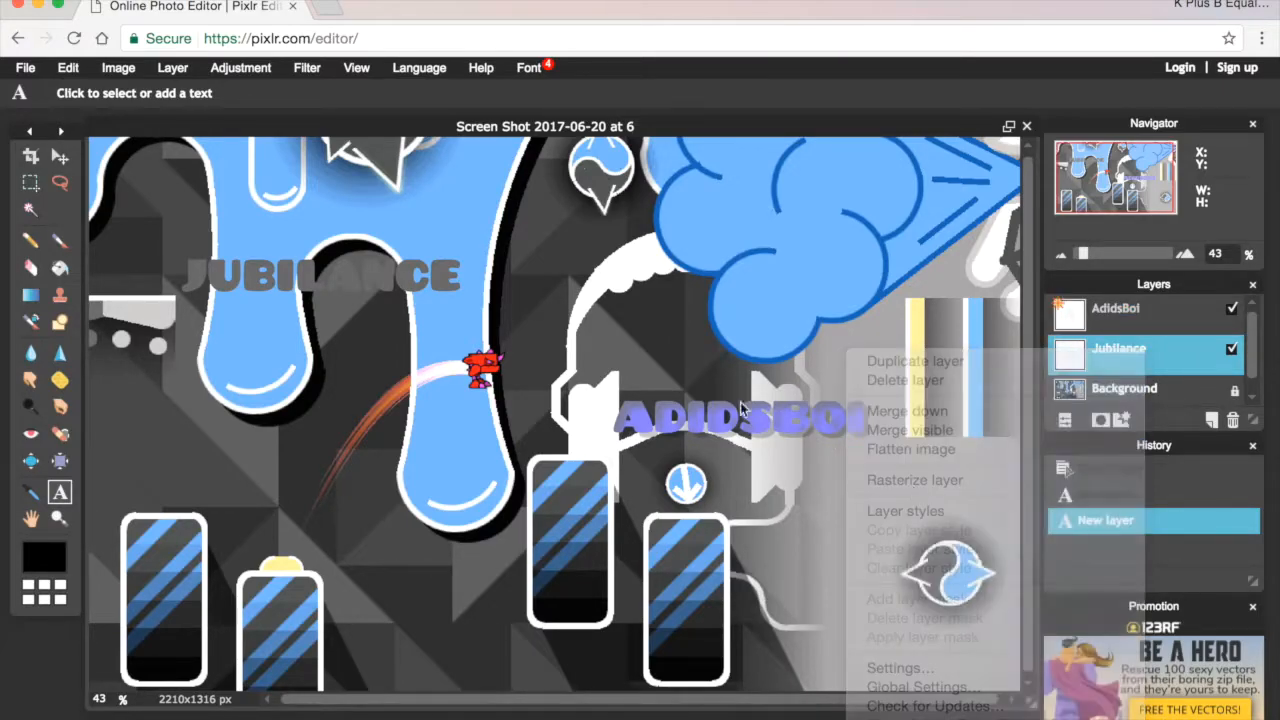
{"action": "left_click", "coordinate": [250, 219]}
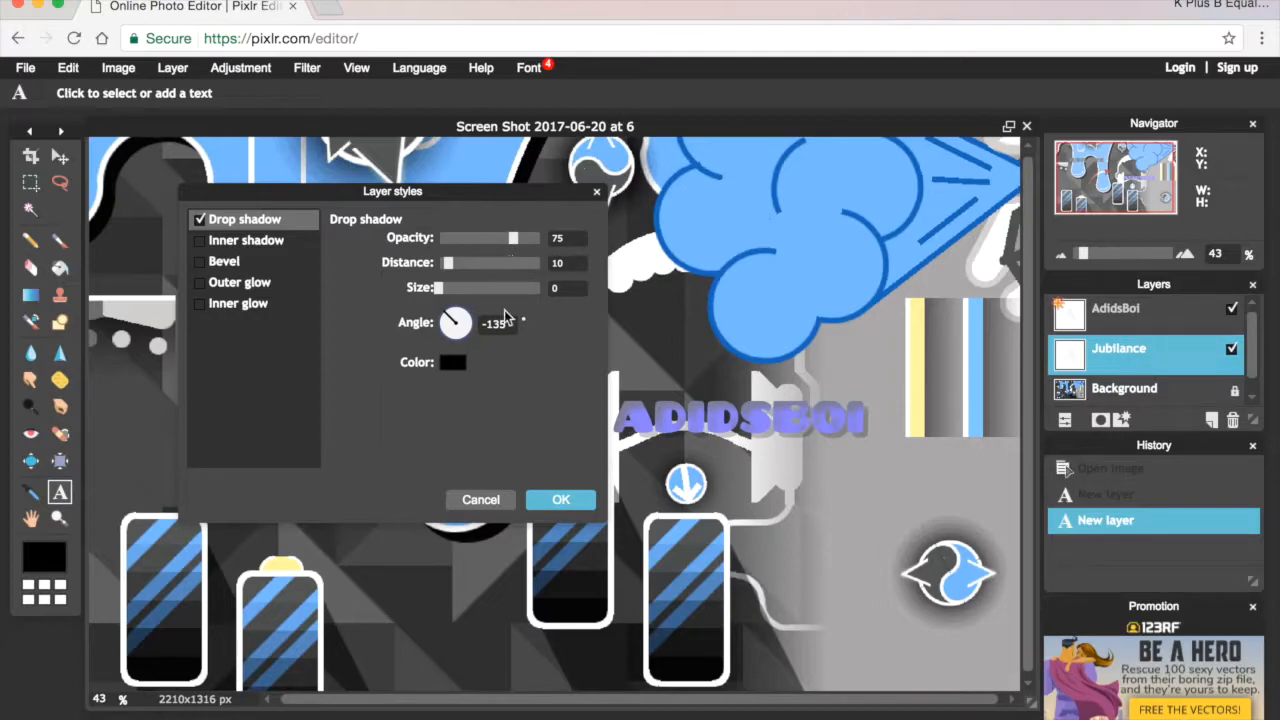
{"action": "left_click_drag", "start_coordinate": [511, 188], "coordinate": [910, 459]}
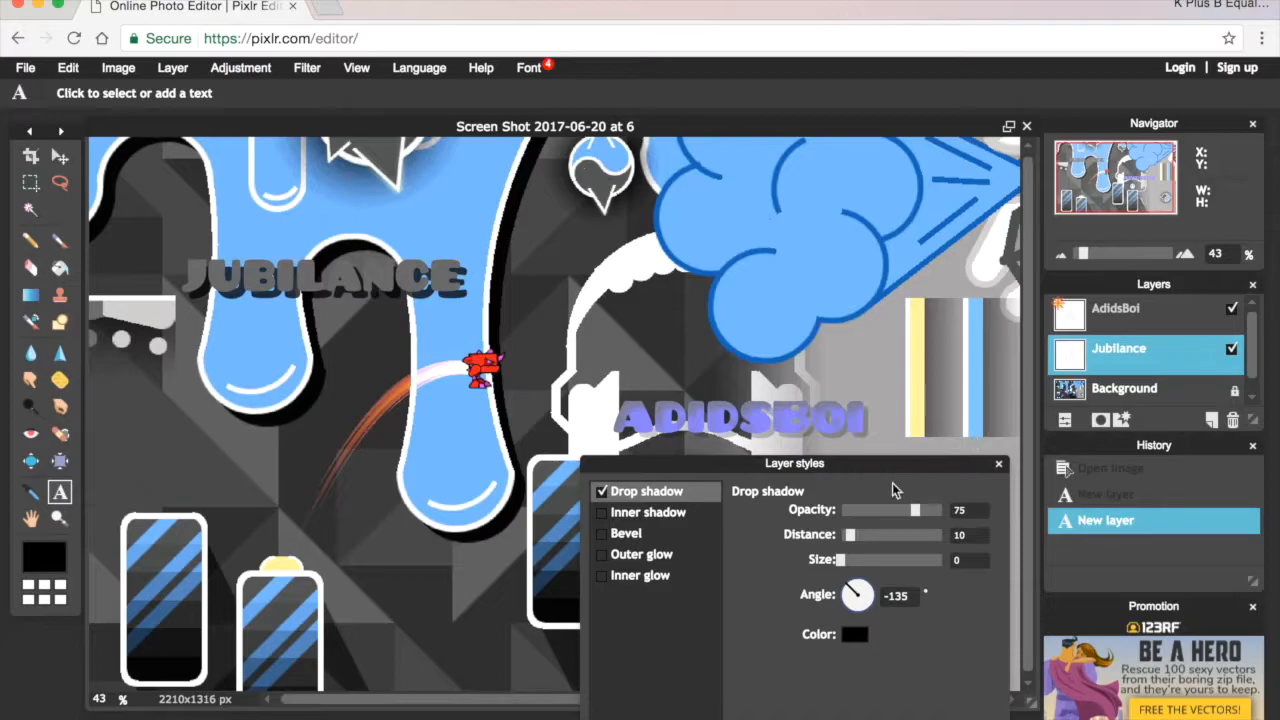
{"action": "left_click_drag", "start_coordinate": [912, 509], "coordinate": [872, 519]}
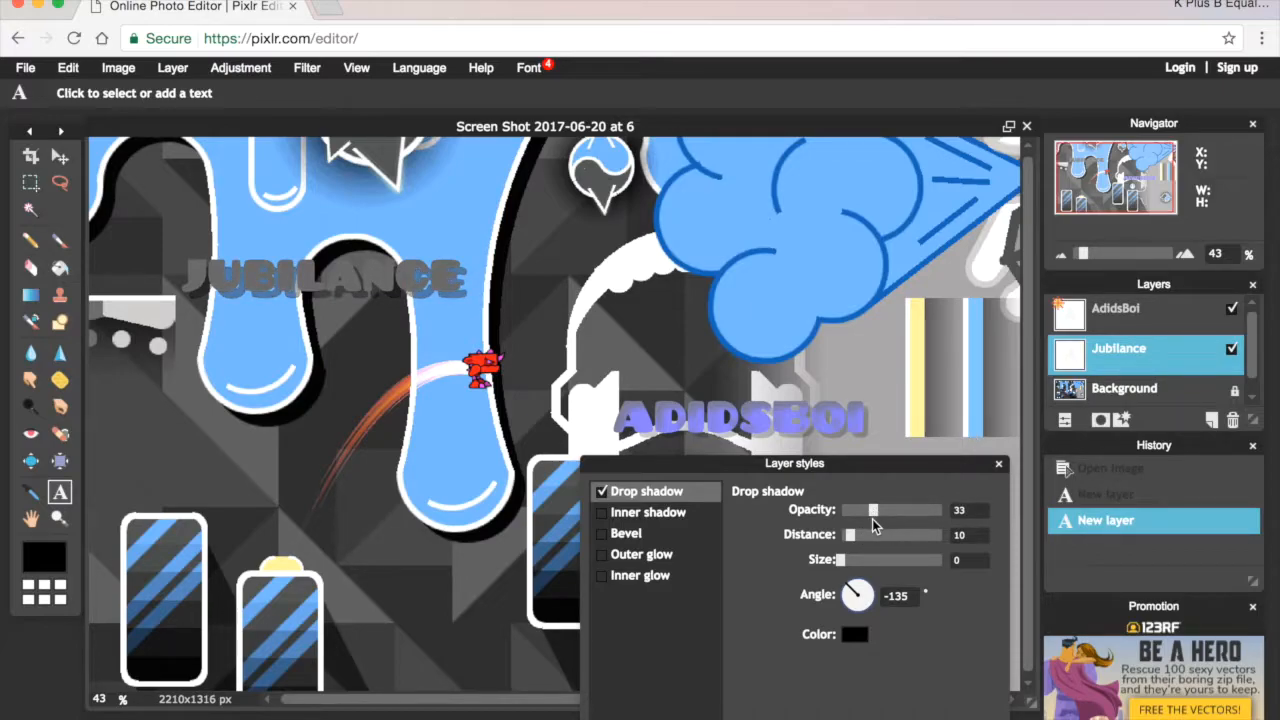
{"action": "left_click_drag", "start_coordinate": [852, 537], "coordinate": [848, 537]}
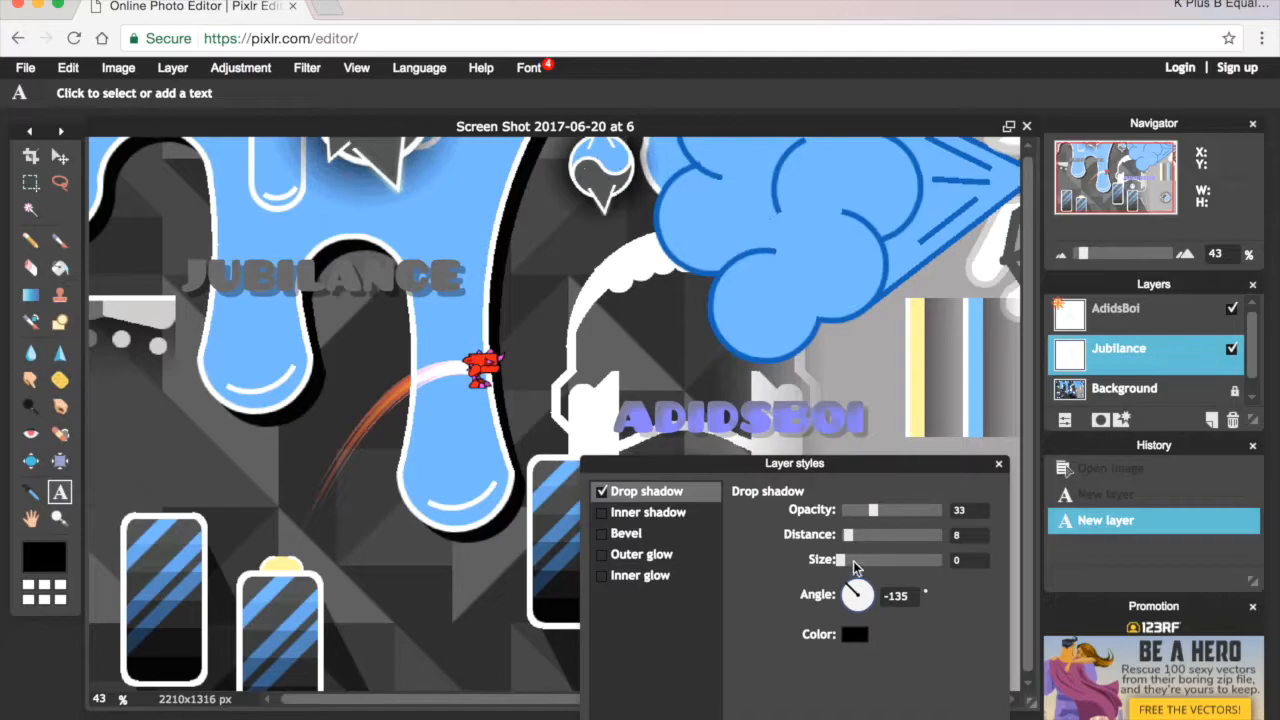
{"action": "mouse_move", "coordinate": [841, 560]}
{"action": "left_mouse_down"}
{"action": "mouse_move", "coordinate": [878, 560]}
{"action": "mouse_move", "coordinate": [840, 560]}
{"action": "left_mouse_up"}
Step: Try an inner shadow in violet-blue 756eff on the Jubilance text, and discard the layer's pending styles
{"action": "left_click", "coordinate": [662, 513]}
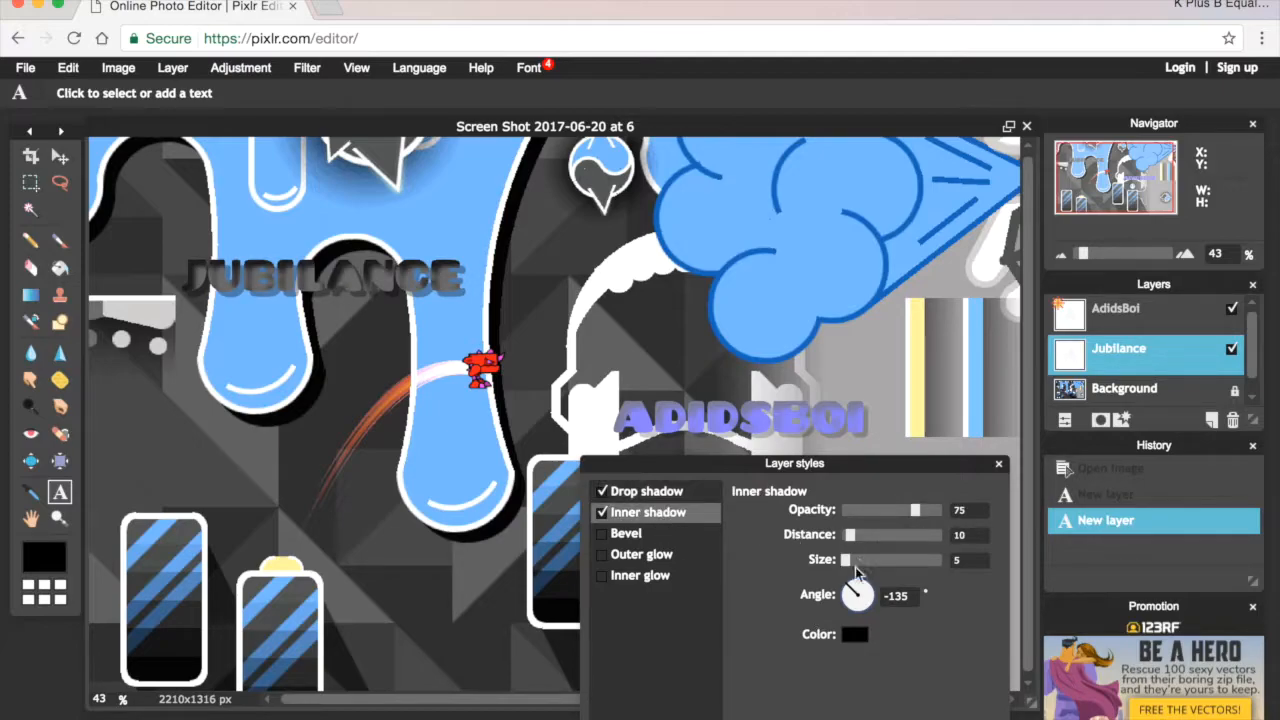
{"action": "left_click", "coordinate": [853, 634]}
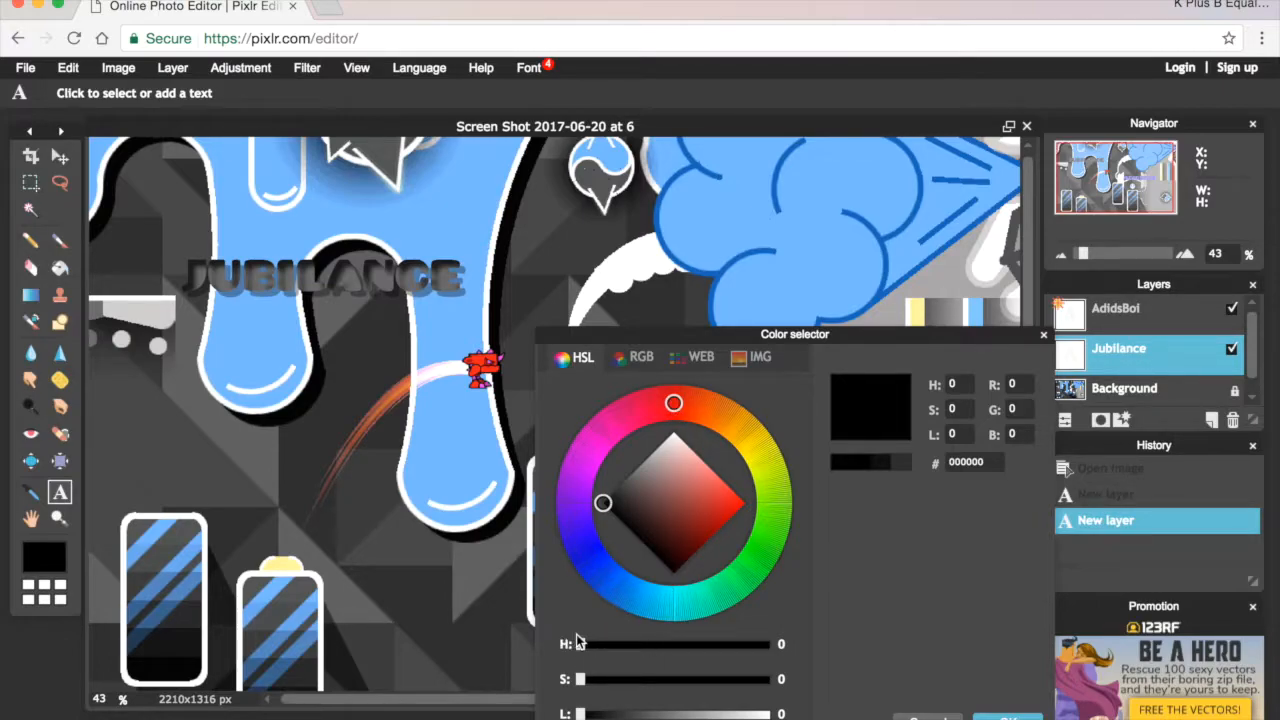
{"action": "left_click_drag", "start_coordinate": [586, 640], "coordinate": [707, 644]}
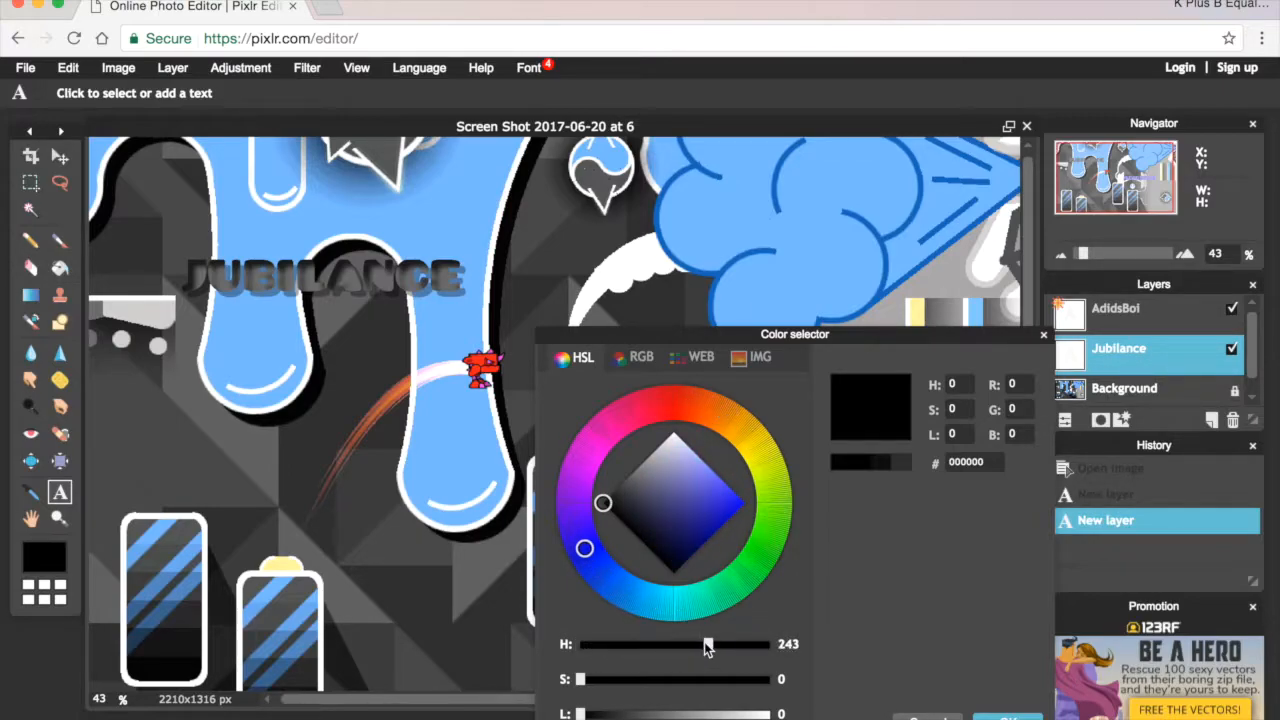
{"action": "left_click_drag", "start_coordinate": [581, 680], "coordinate": [733, 680]}
{"action": "left_click_drag", "start_coordinate": [818, 690], "coordinate": [838, 690]}
{"action": "mouse_move", "coordinate": [581, 714]}
{"action": "left_mouse_down"}
{"action": "mouse_move", "coordinate": [815, 716]}
{"action": "mouse_move", "coordinate": [710, 684]}
{"action": "mouse_move", "coordinate": [687, 690]}
{"action": "left_mouse_up"}
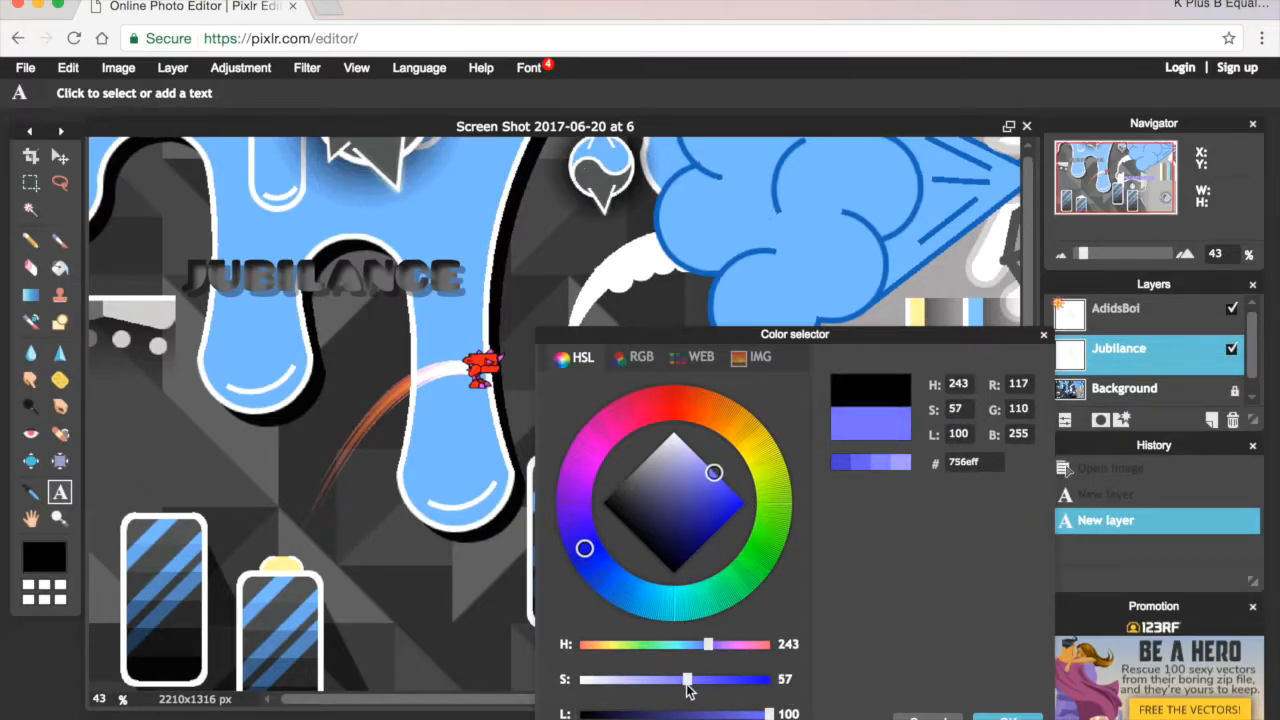
{"action": "left_click", "coordinate": [1007, 717]}
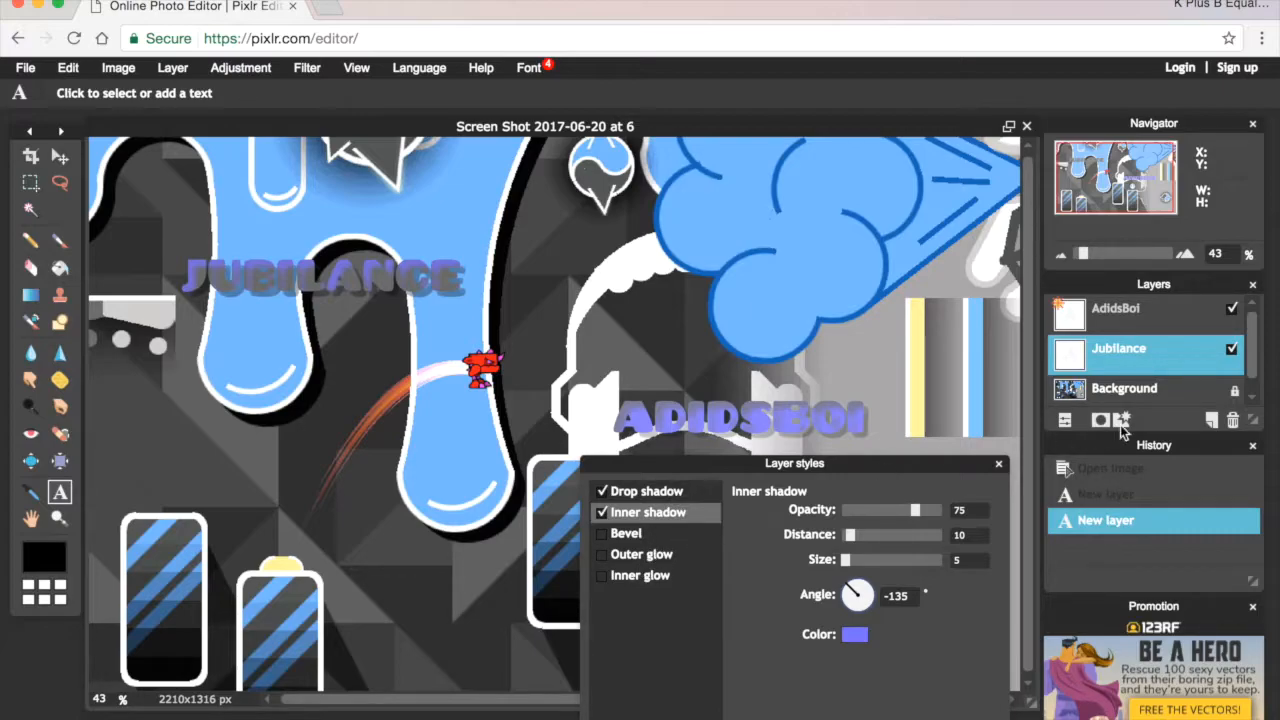
{"action": "right_click", "coordinate": [1095, 330]}
{"action": "key", "text": "Escape"}
{"action": "left_click", "coordinate": [999, 466]}
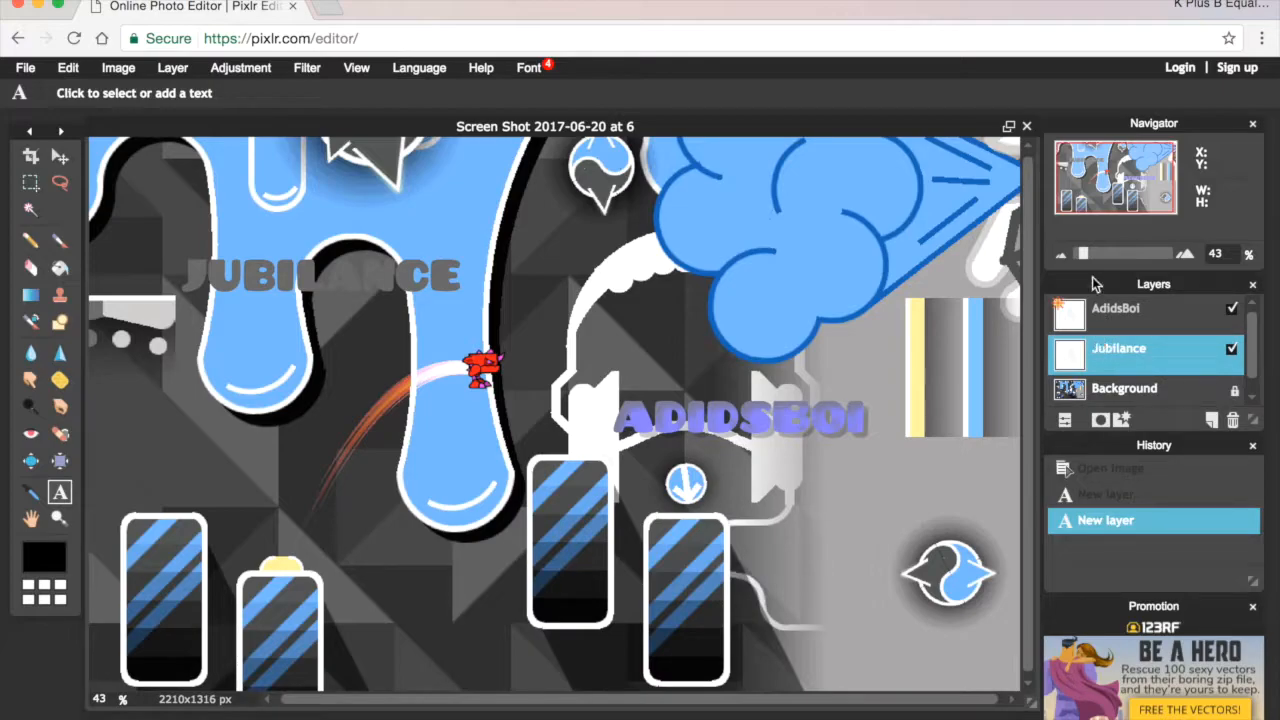
{"action": "left_click", "coordinate": [1090, 319]}
{"action": "right_click", "coordinate": [1090, 316]}
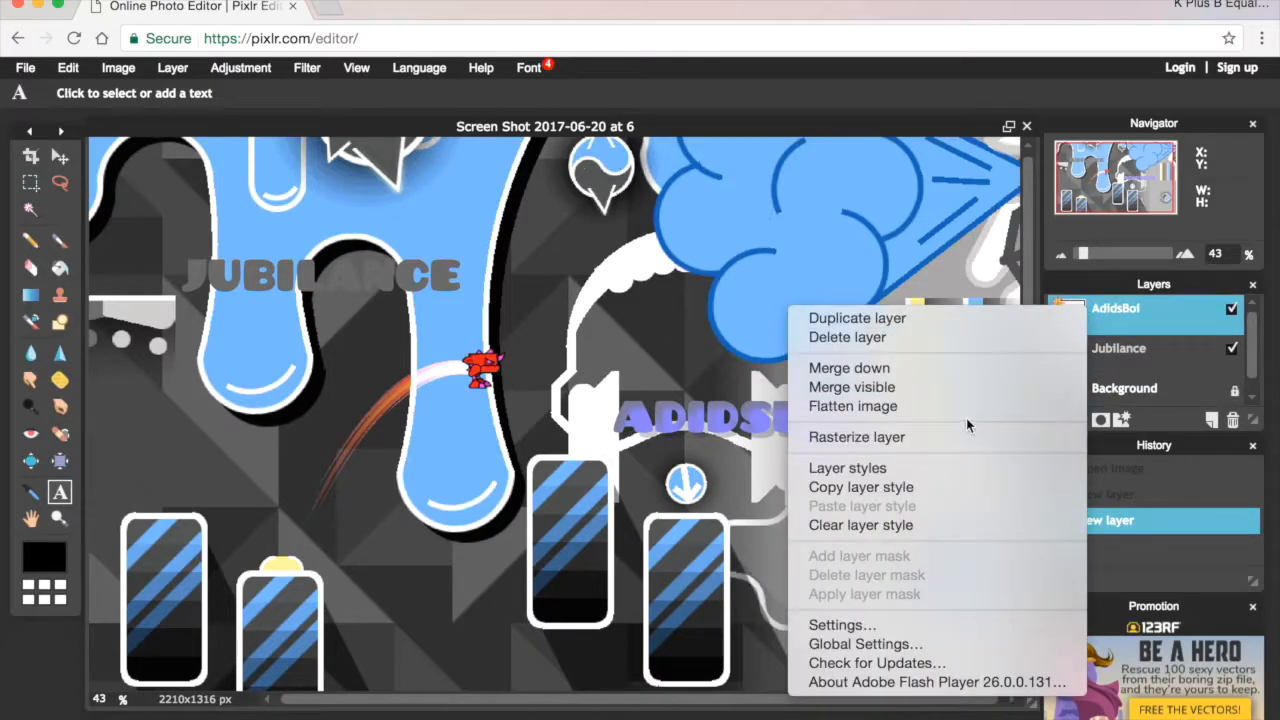
{"action": "left_click", "coordinate": [921, 467]}
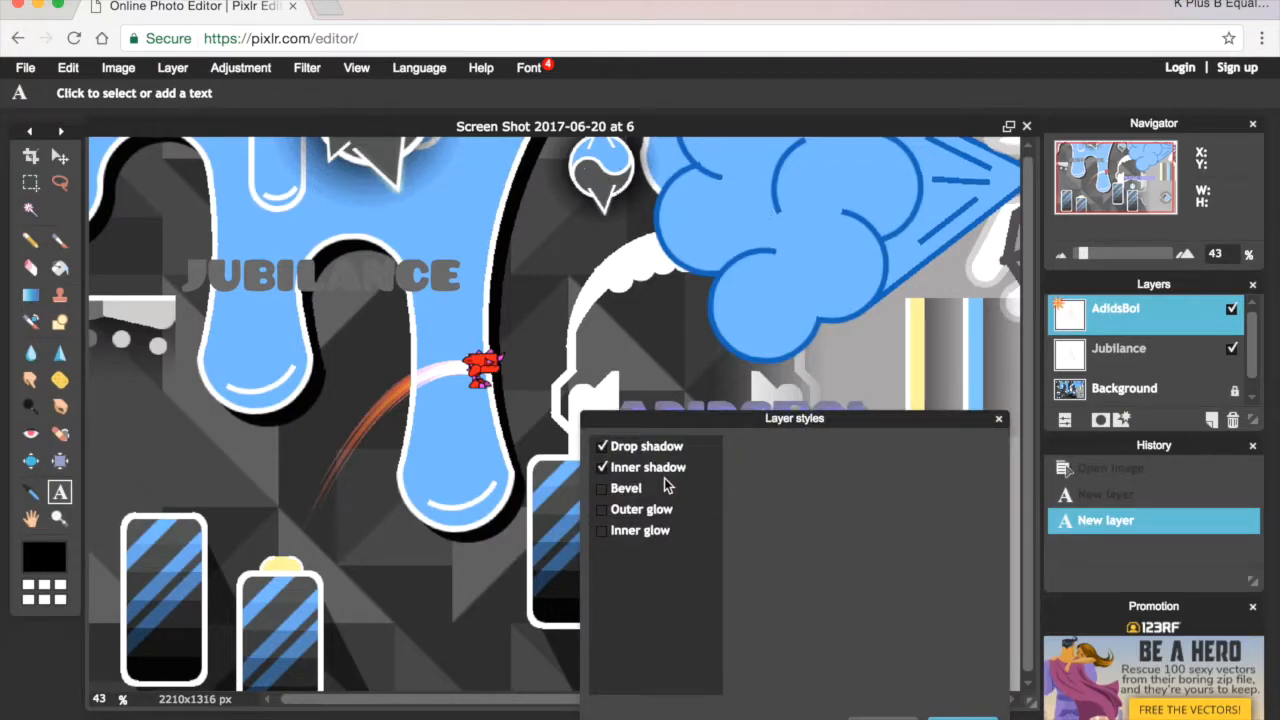
{"action": "left_click", "coordinate": [882, 710]}
Step: Copy the layer style from the AdidsBoi layer and paste it onto the Jubilance layer
{"action": "right_click", "coordinate": [1123, 322]}
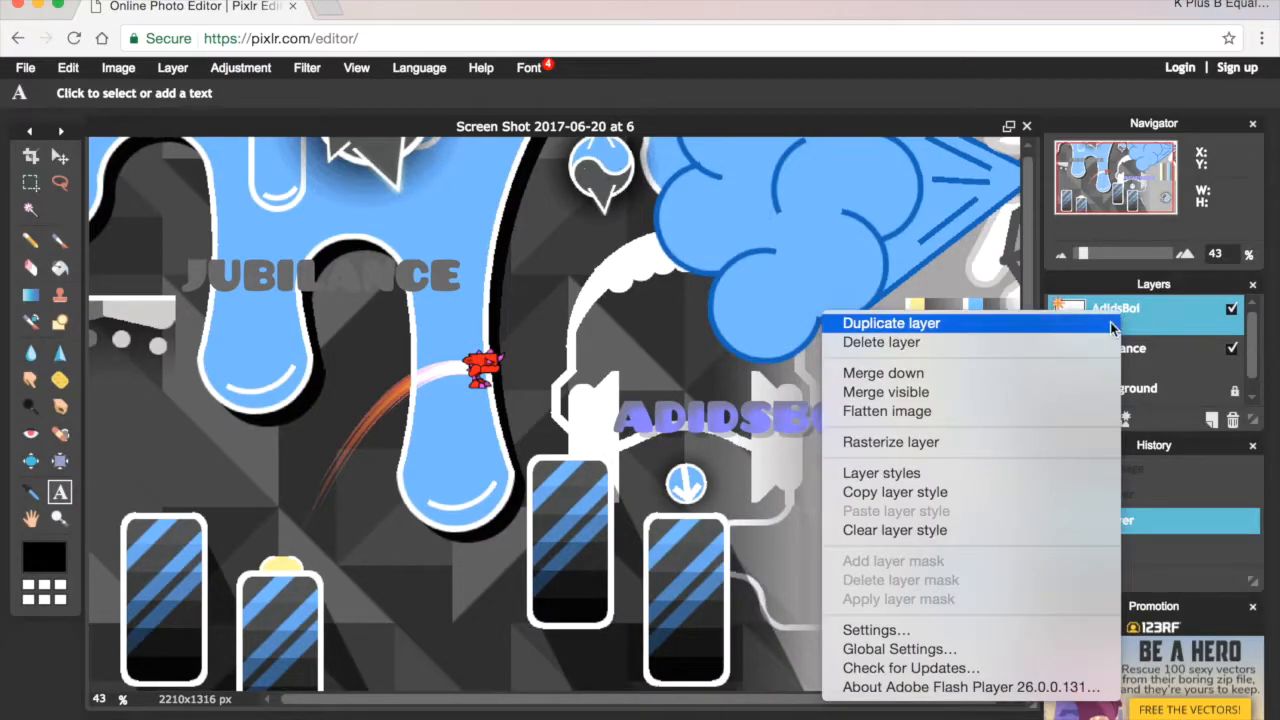
{"action": "left_click", "coordinate": [968, 496]}
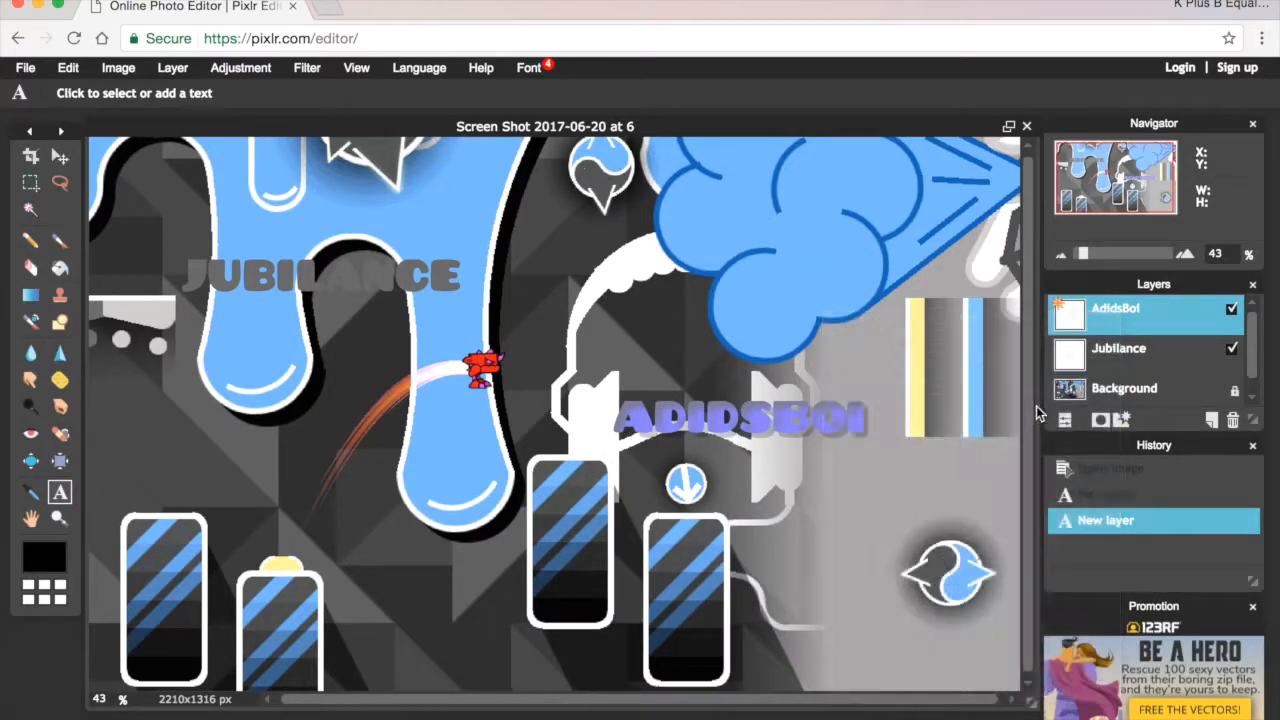
{"action": "left_click", "coordinate": [1100, 350]}
{"action": "right_click", "coordinate": [1104, 350]}
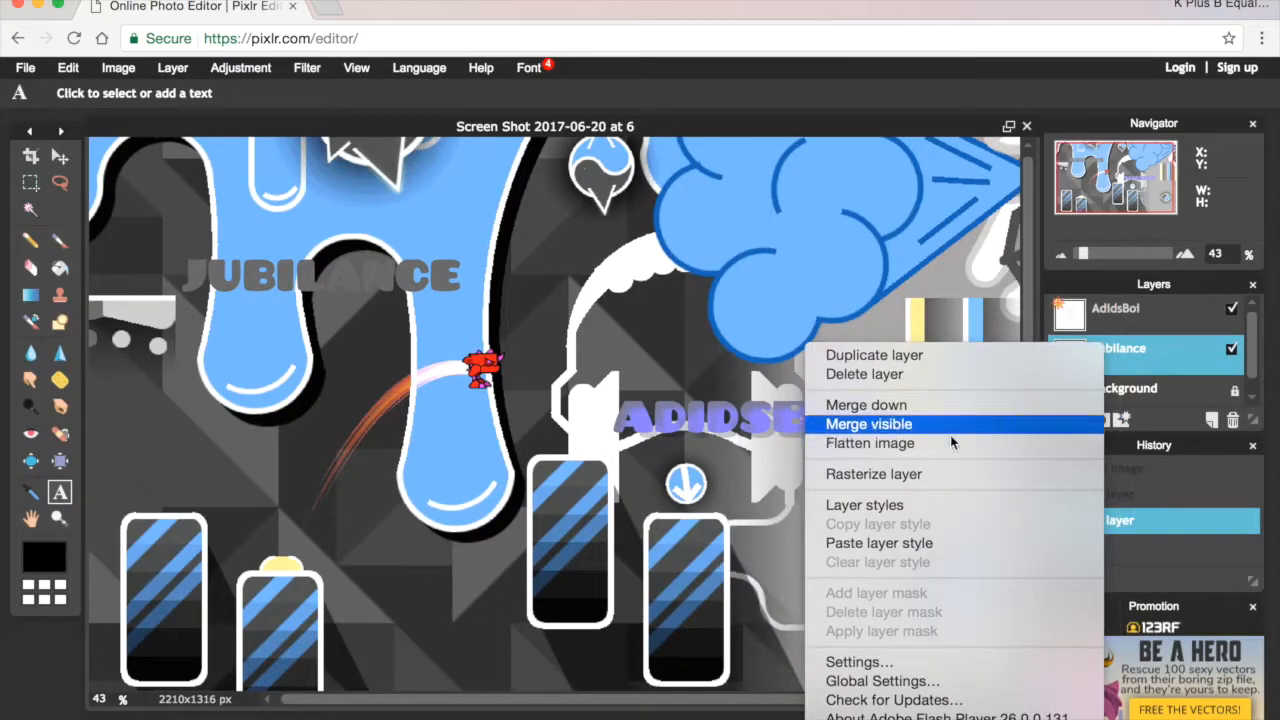
{"action": "left_click", "coordinate": [872, 543]}
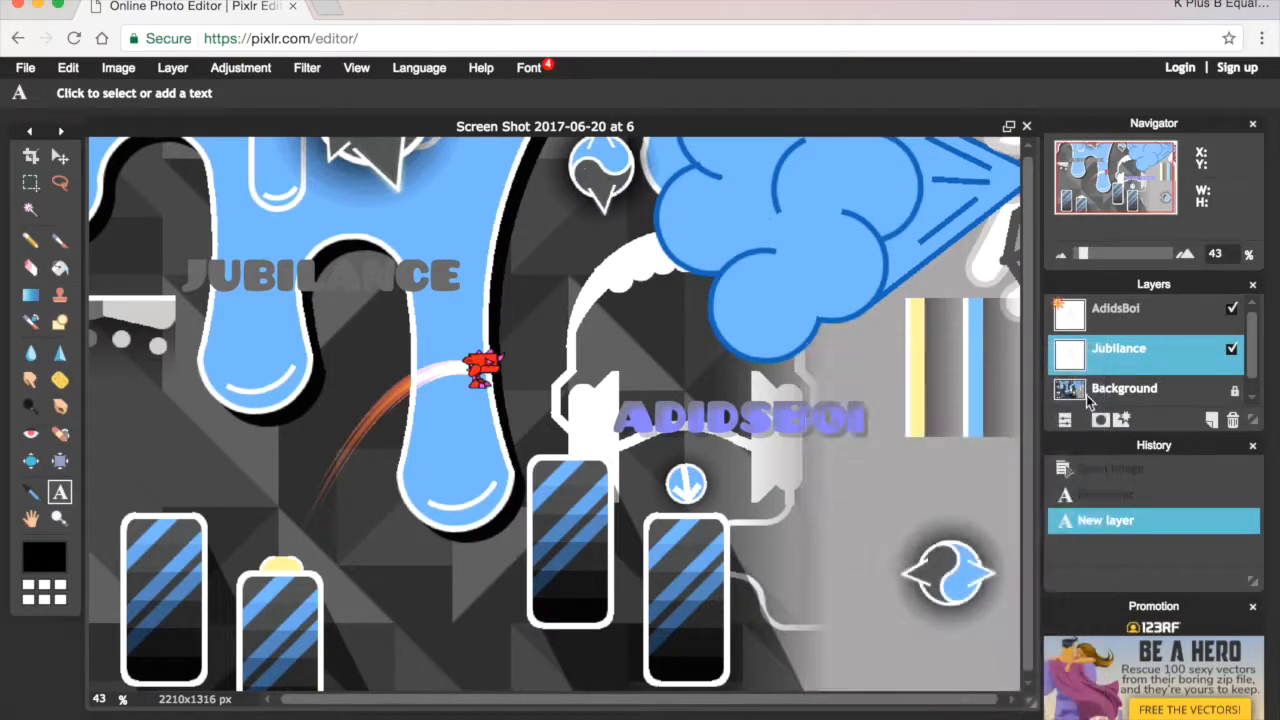
Step: Recolor the Jubilance layer's inner shadow to violet-blue 8969ff and apply the layer styles
{"action": "right_click", "coordinate": [1125, 356]}
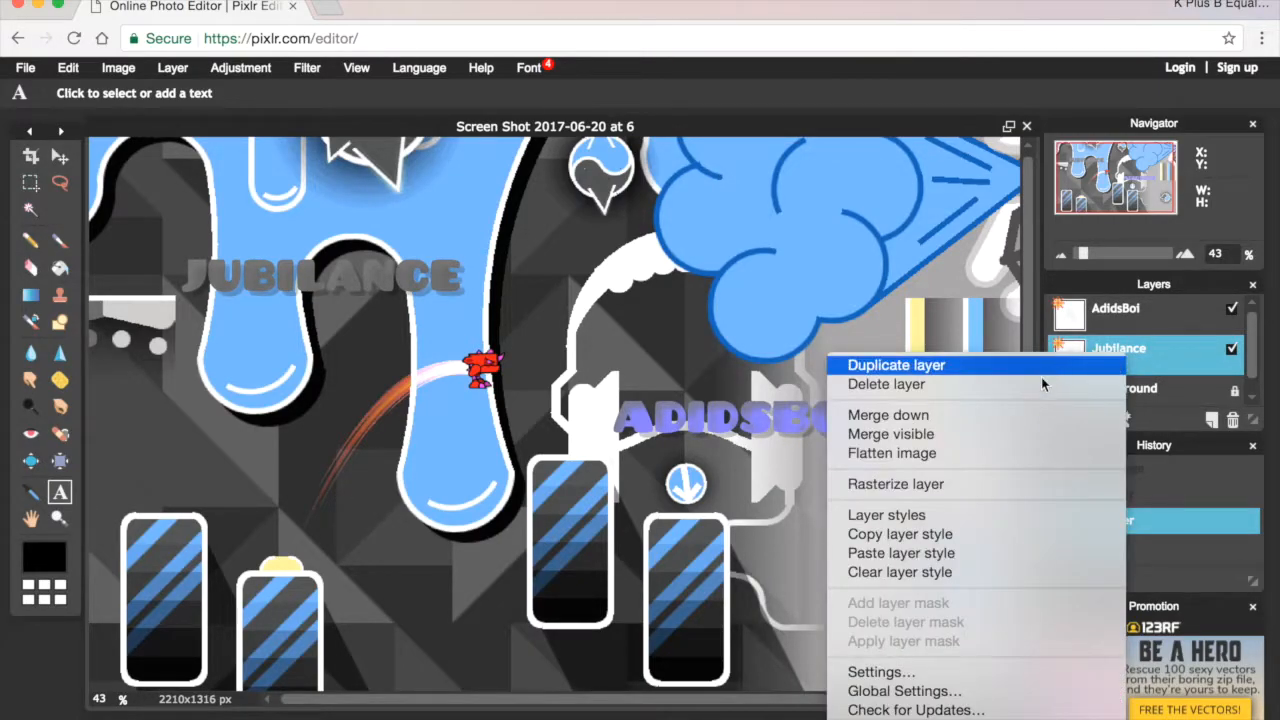
{"action": "left_click", "coordinate": [926, 516]}
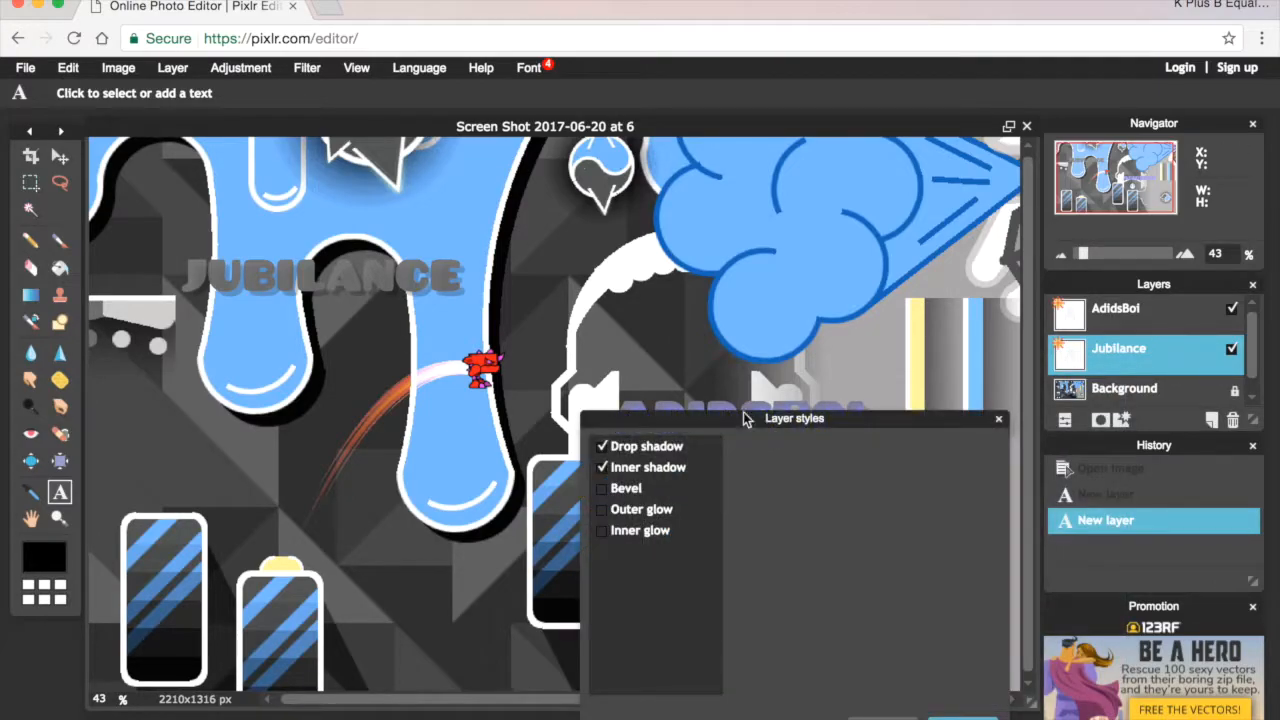
{"action": "left_click", "coordinate": [679, 450]}
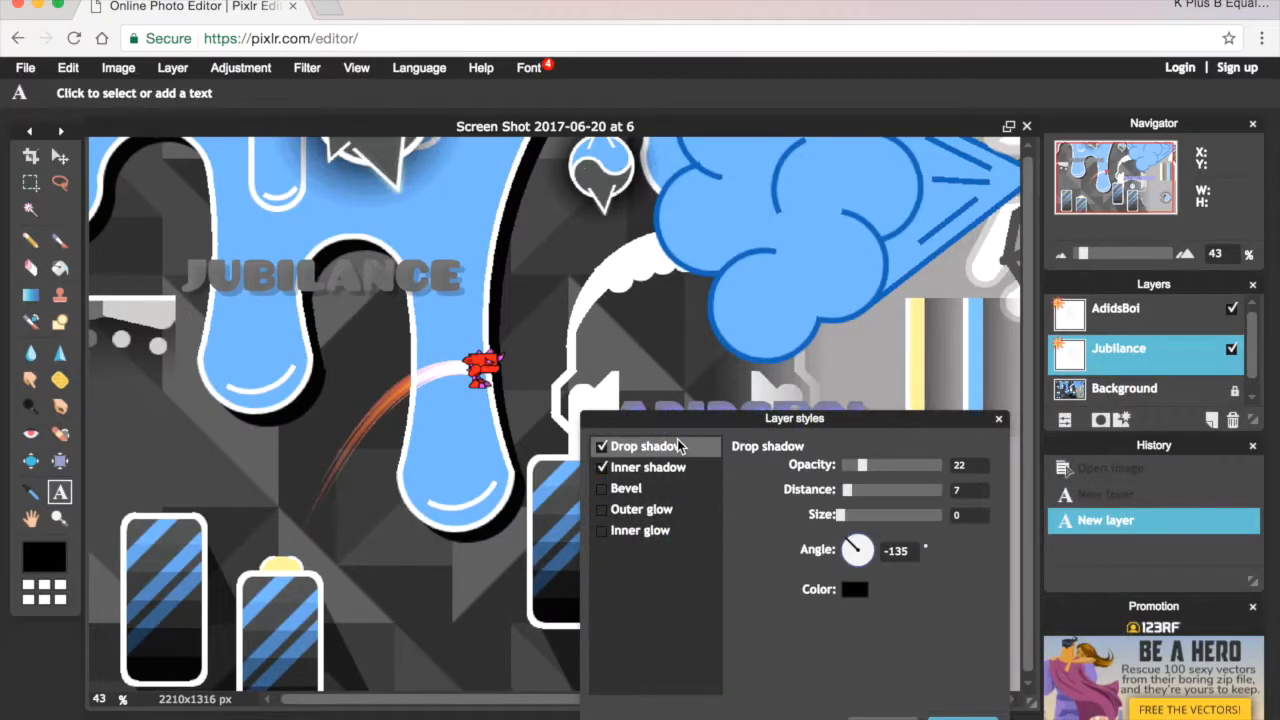
{"action": "left_click", "coordinate": [679, 469]}
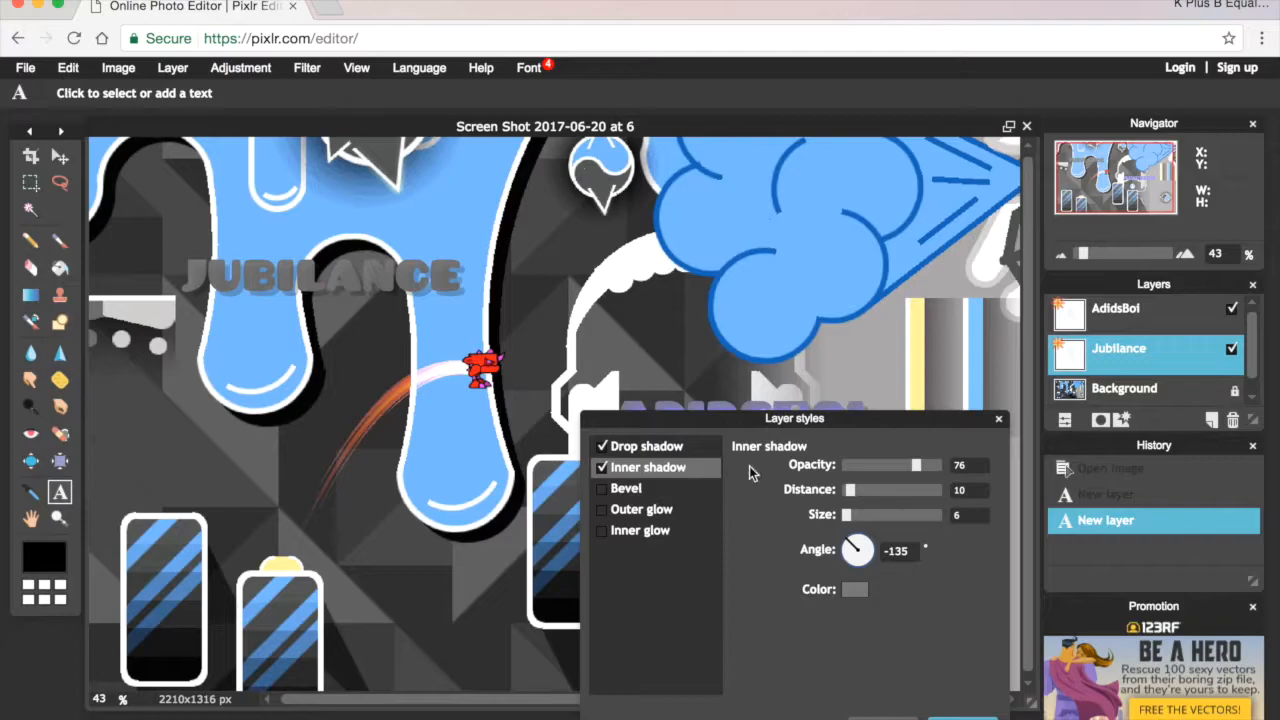
{"action": "left_click", "coordinate": [848, 588]}
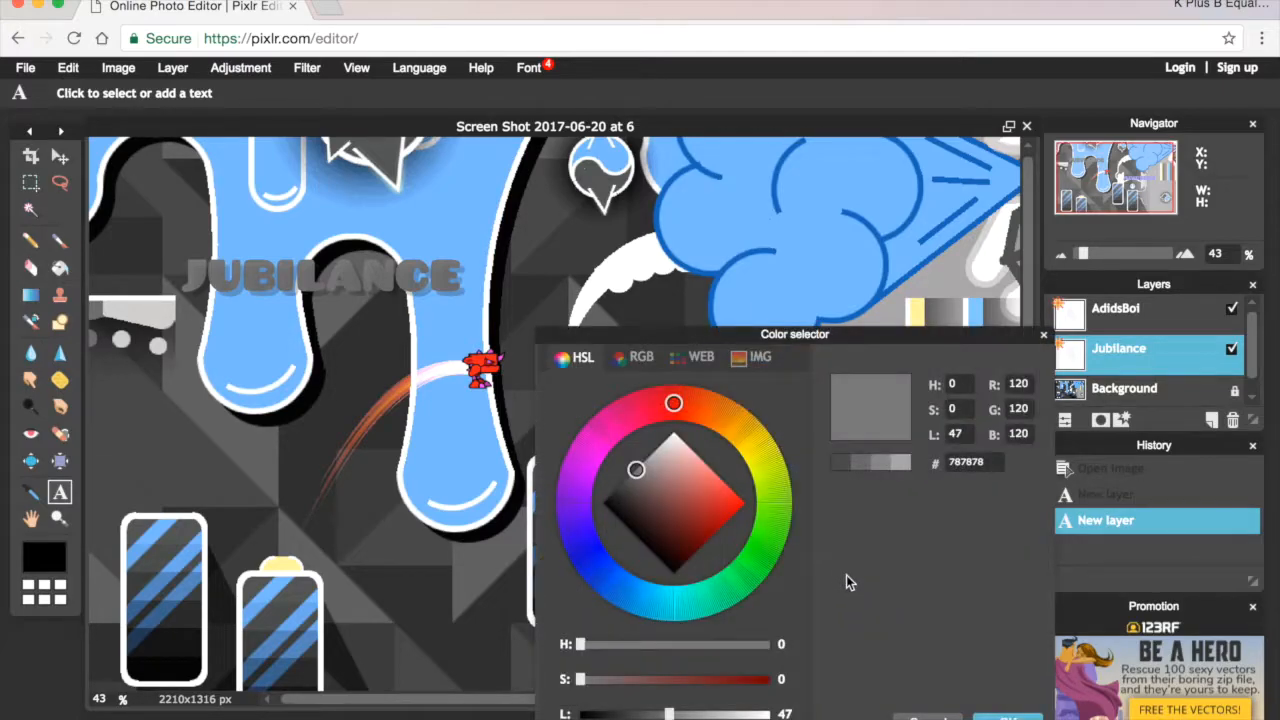
{"action": "left_click_drag", "start_coordinate": [582, 680], "coordinate": [871, 694]}
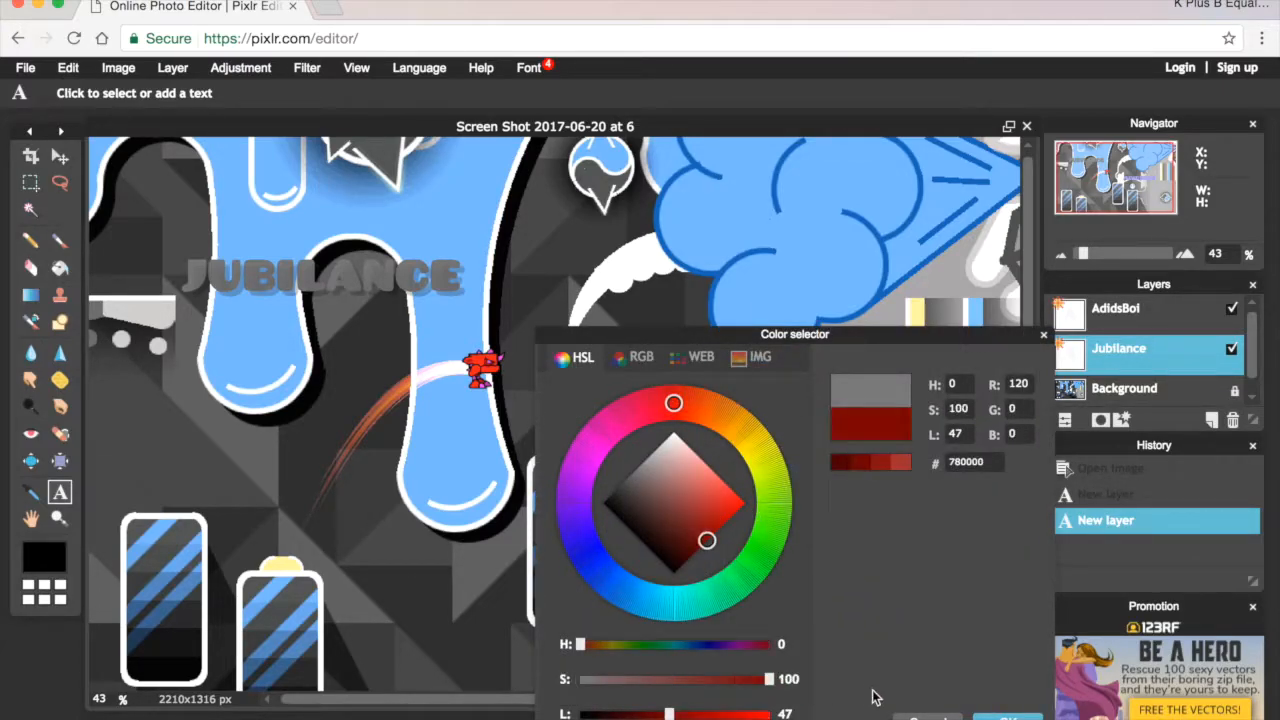
{"action": "left_click_drag", "start_coordinate": [619, 637], "coordinate": [931, 643]}
{"action": "left_click_drag", "start_coordinate": [767, 648], "coordinate": [714, 648]}
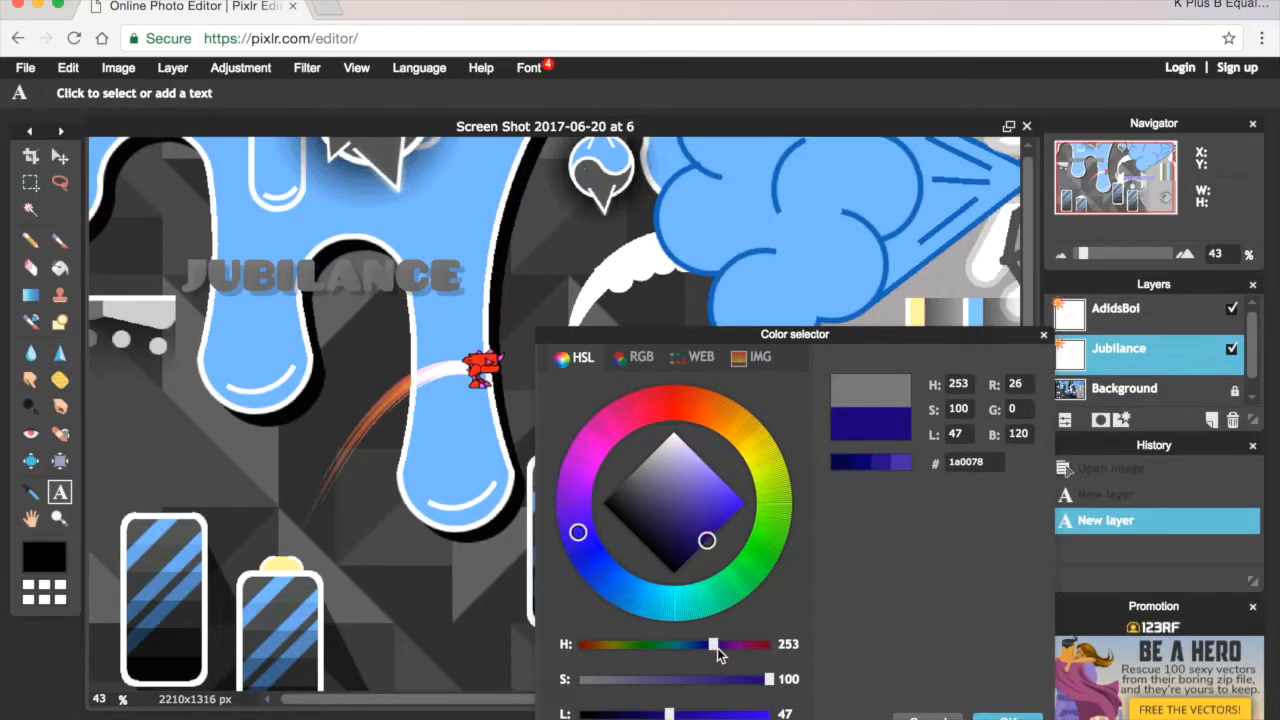
{"action": "left_click_drag", "start_coordinate": [672, 714], "coordinate": [691, 680]}
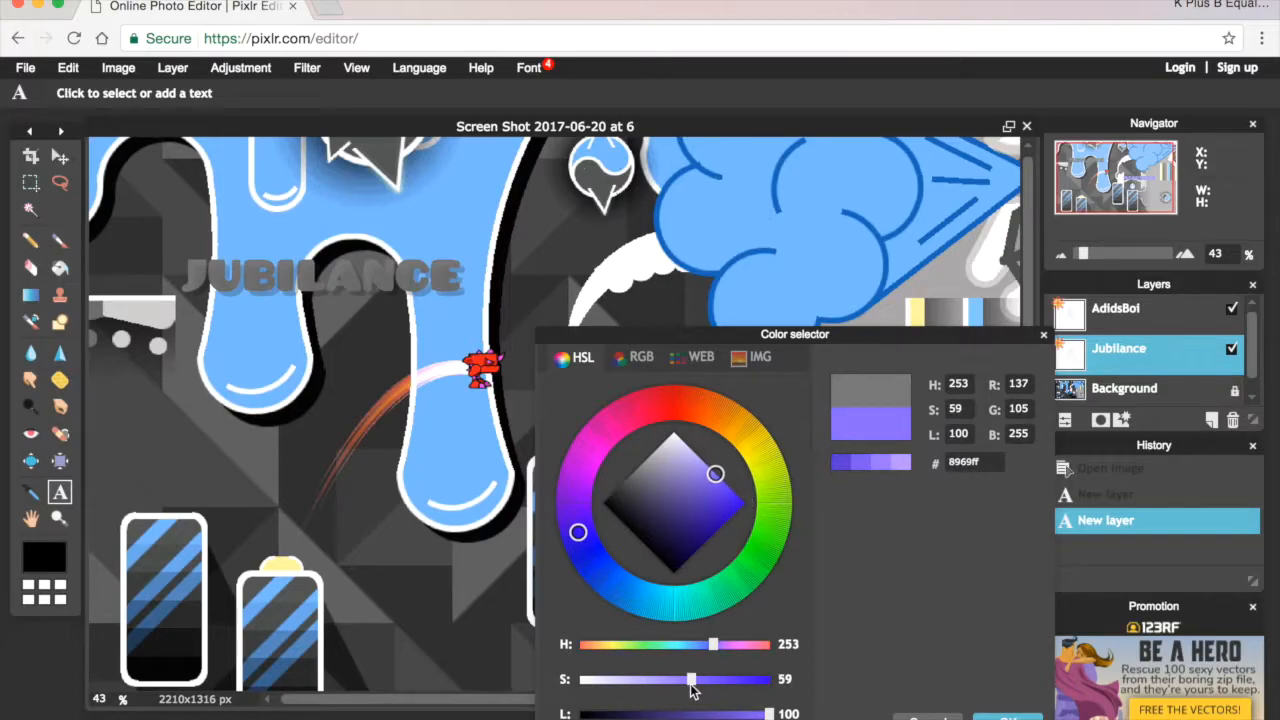
{"action": "left_click", "coordinate": [1008, 717]}
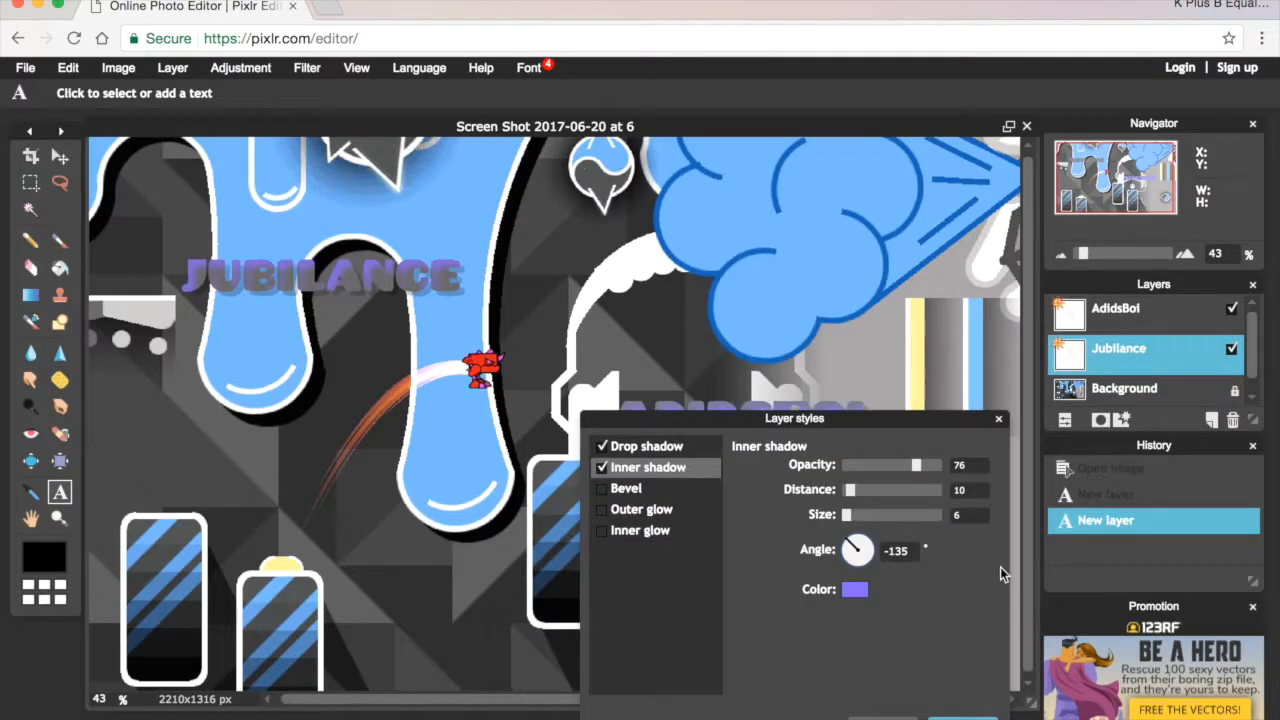
{"action": "left_click", "coordinate": [990, 714]}
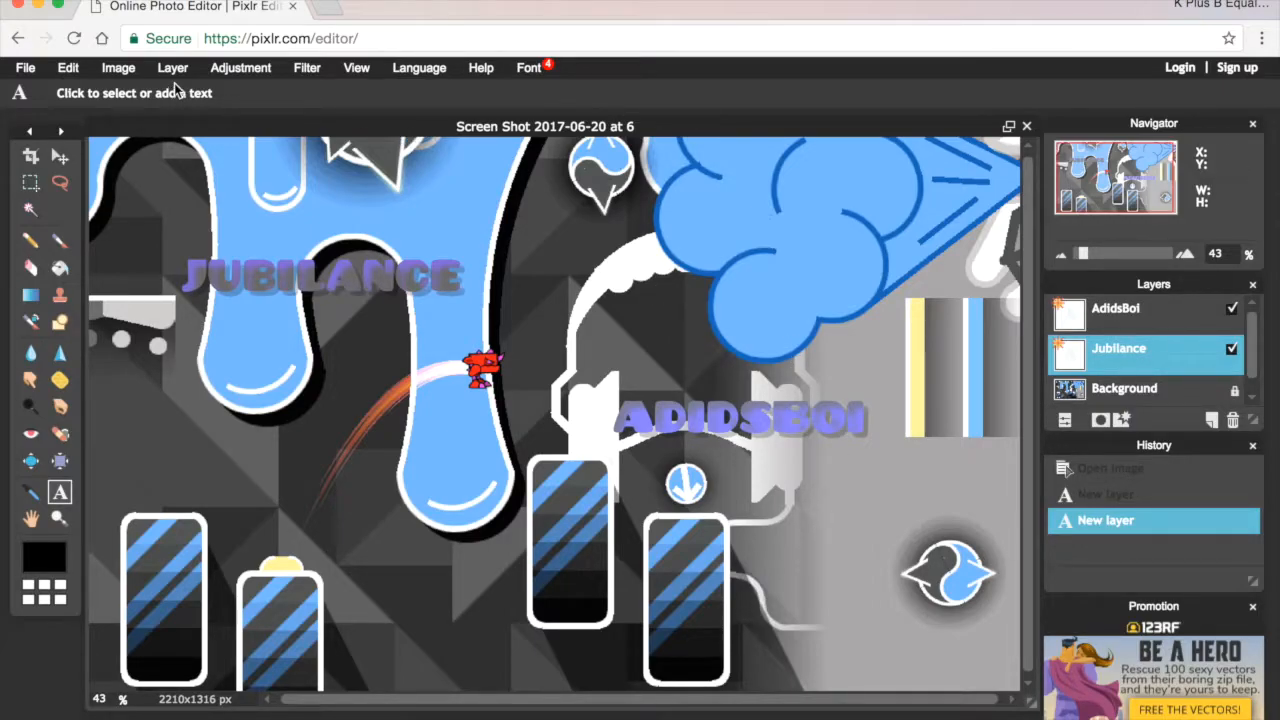
Step: Switch to Geometry Dash and check the Jubilance level's difficulty face in the saved levels, then return to Pixlr Editor
{"action": "mouse_move", "coordinate": [83, 708]}
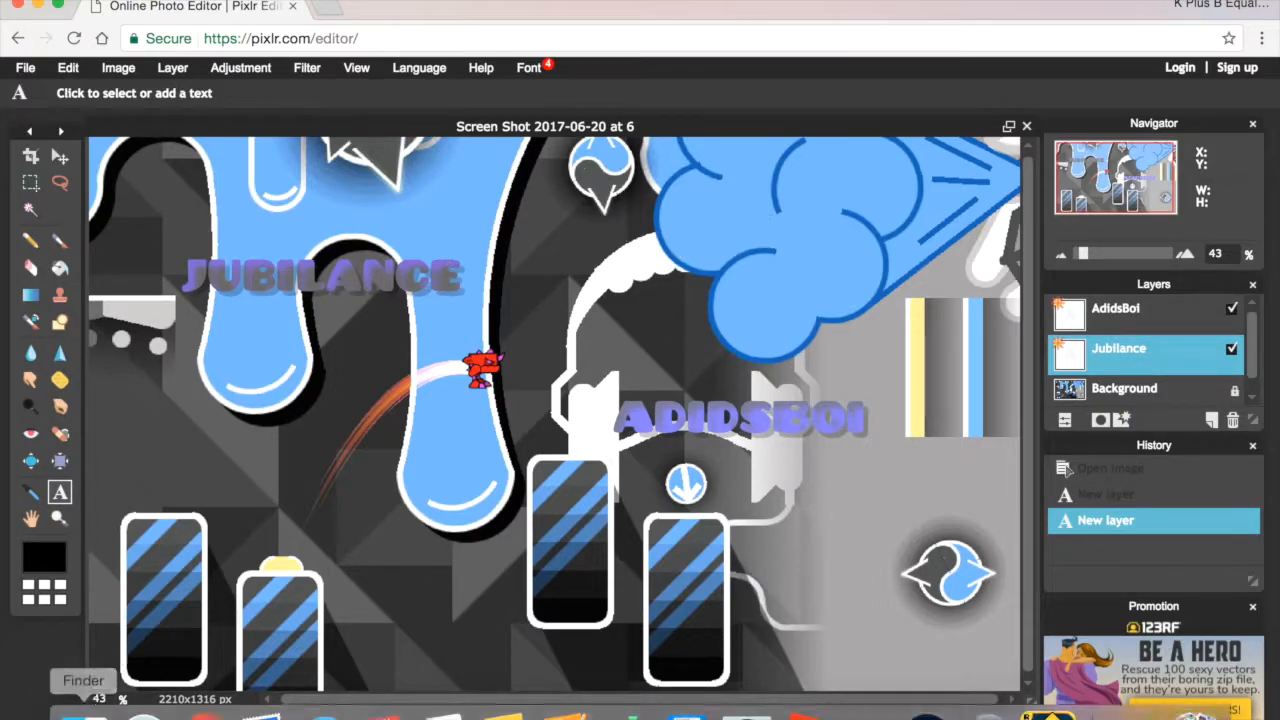
{"action": "left_click", "coordinate": [1134, 712]}
{"action": "scroll", "coordinate": [590, 415], "scroll_direction": "up", "scroll_amount": 3}
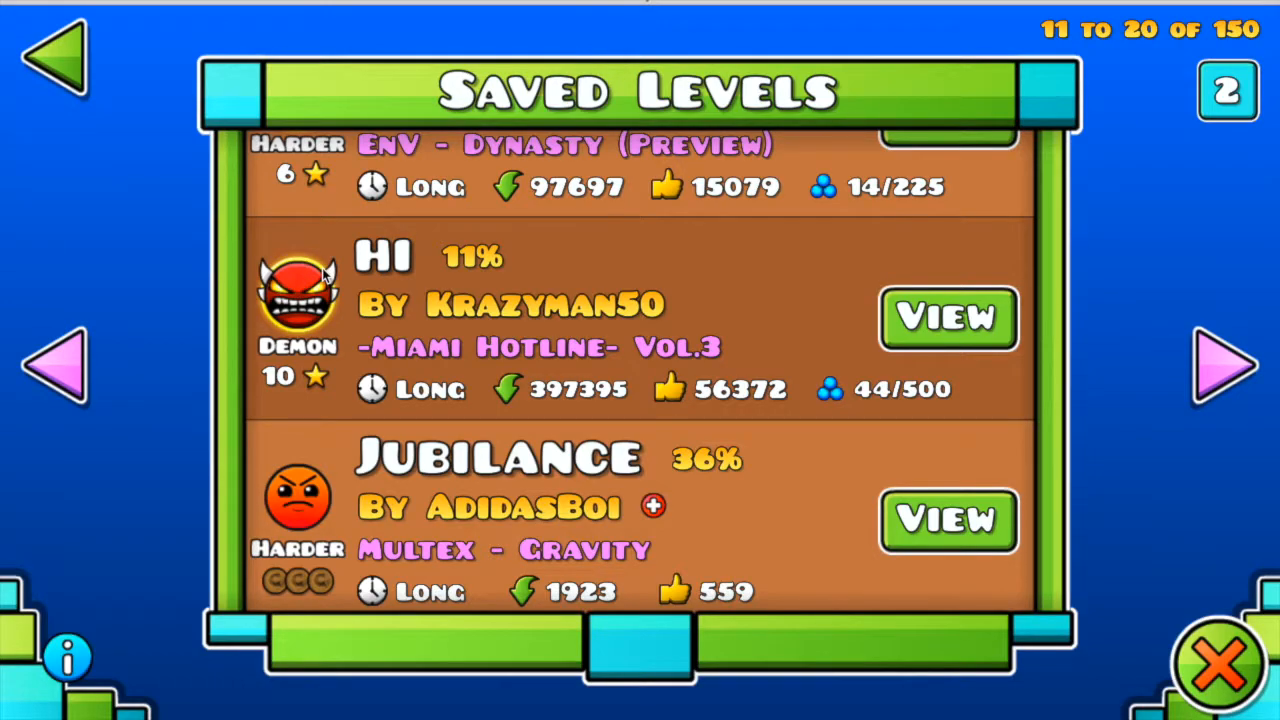
{"action": "left_click_drag", "start_coordinate": [453, 472], "coordinate": [448, 434]}
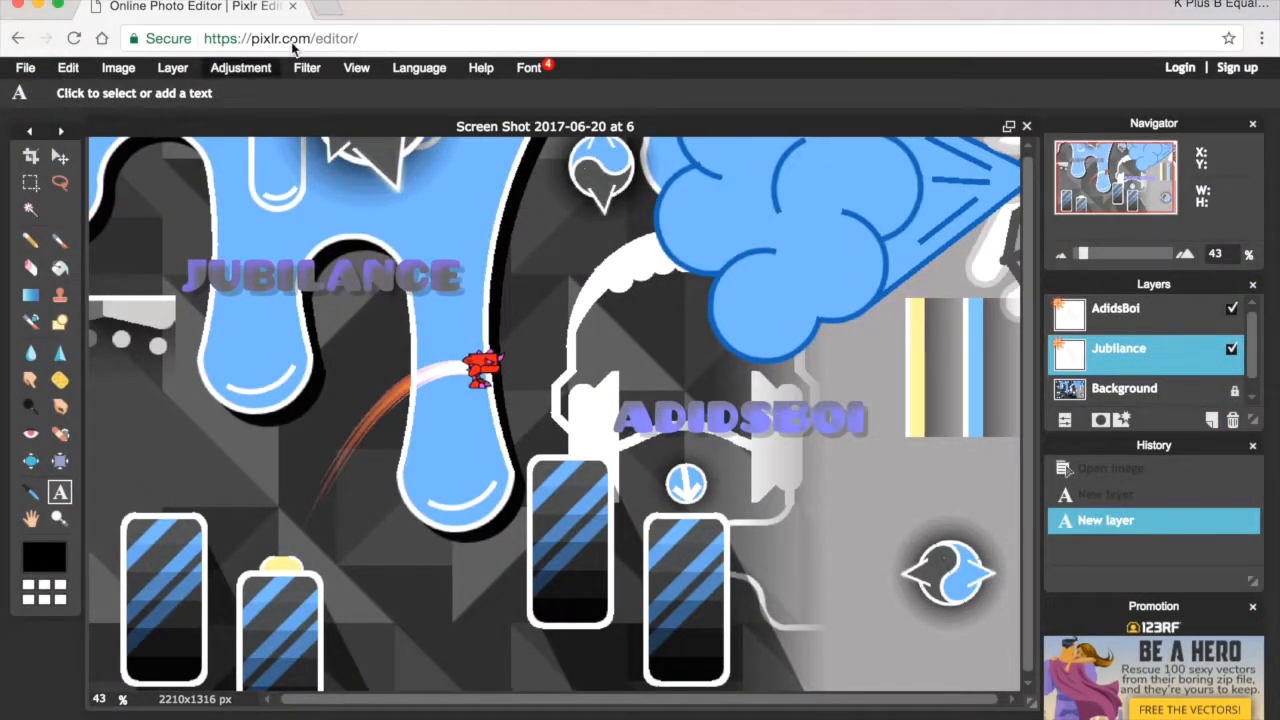
Step: Start adding an image as a layer and open the Icon Kit 2.1 by Dak2014 folder in Downloads
{"action": "left_click", "coordinate": [172, 68]}
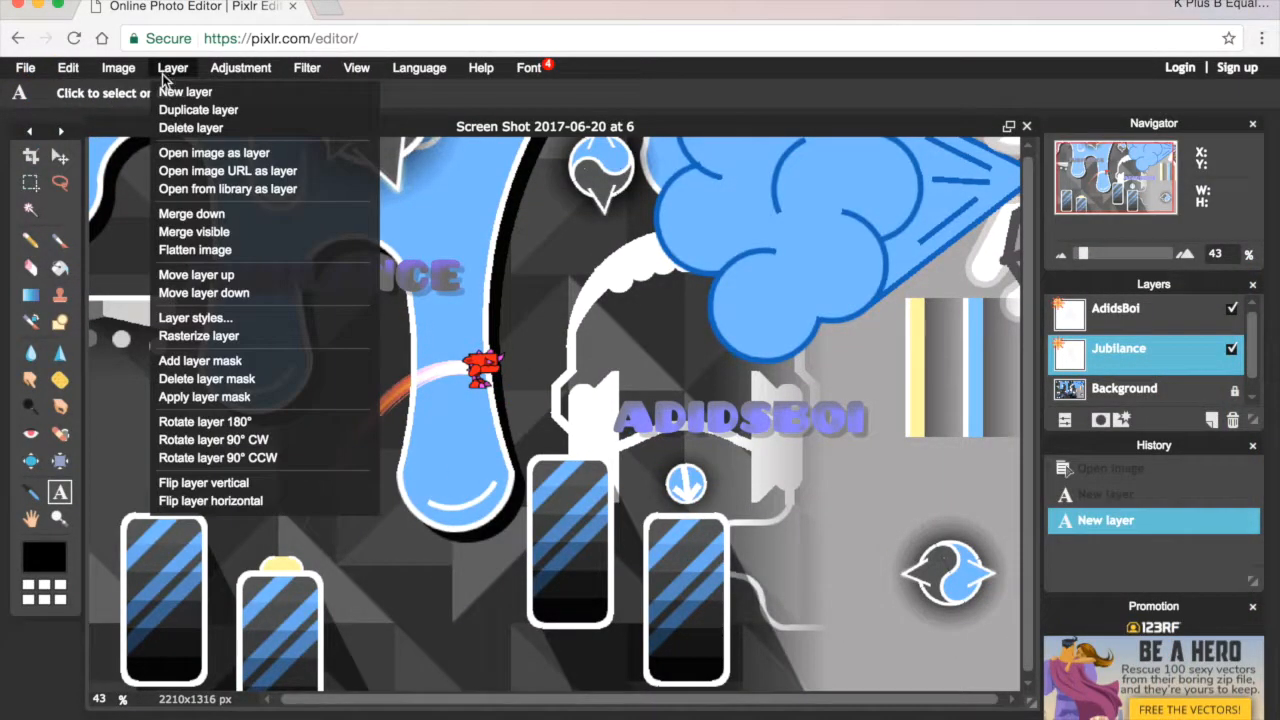
{"action": "left_click", "coordinate": [207, 153]}
{"action": "left_click", "coordinate": [631, 78]}
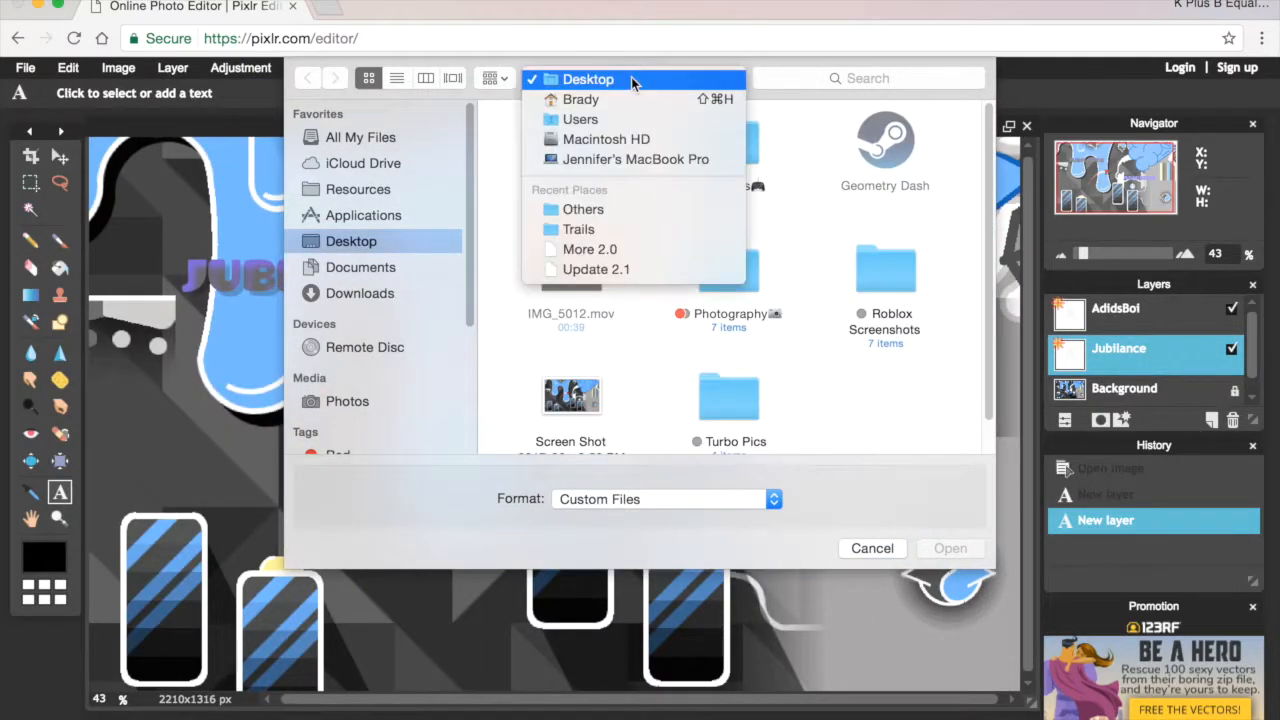
{"action": "left_click", "coordinate": [610, 82]}
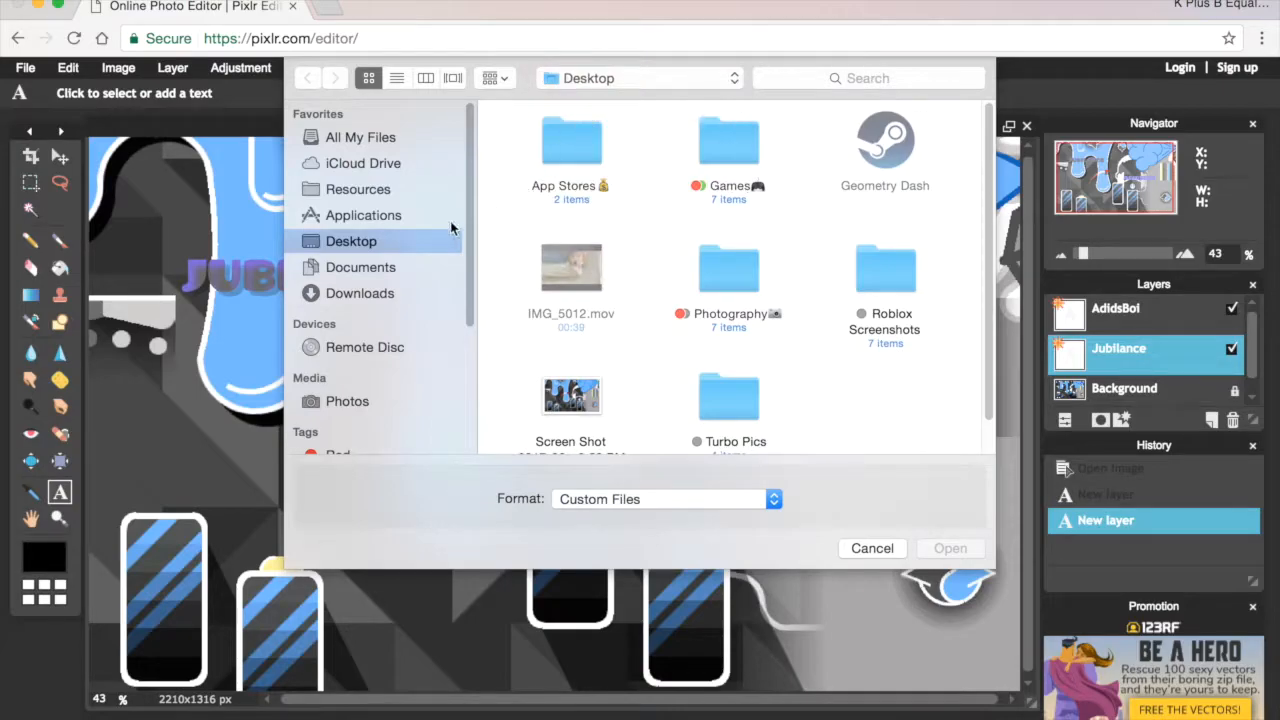
{"action": "left_click", "coordinate": [366, 294]}
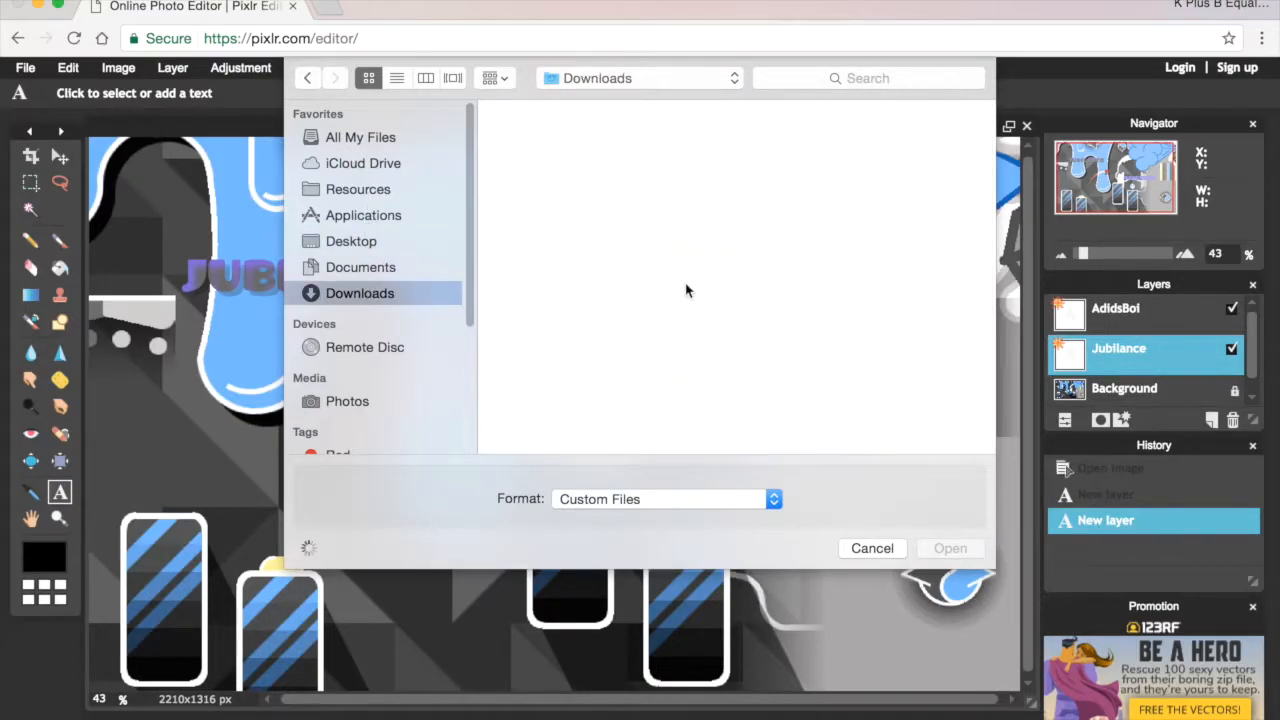
{"action": "scroll", "coordinate": [695, 283], "scroll_direction": "down", "scroll_amount": 10}
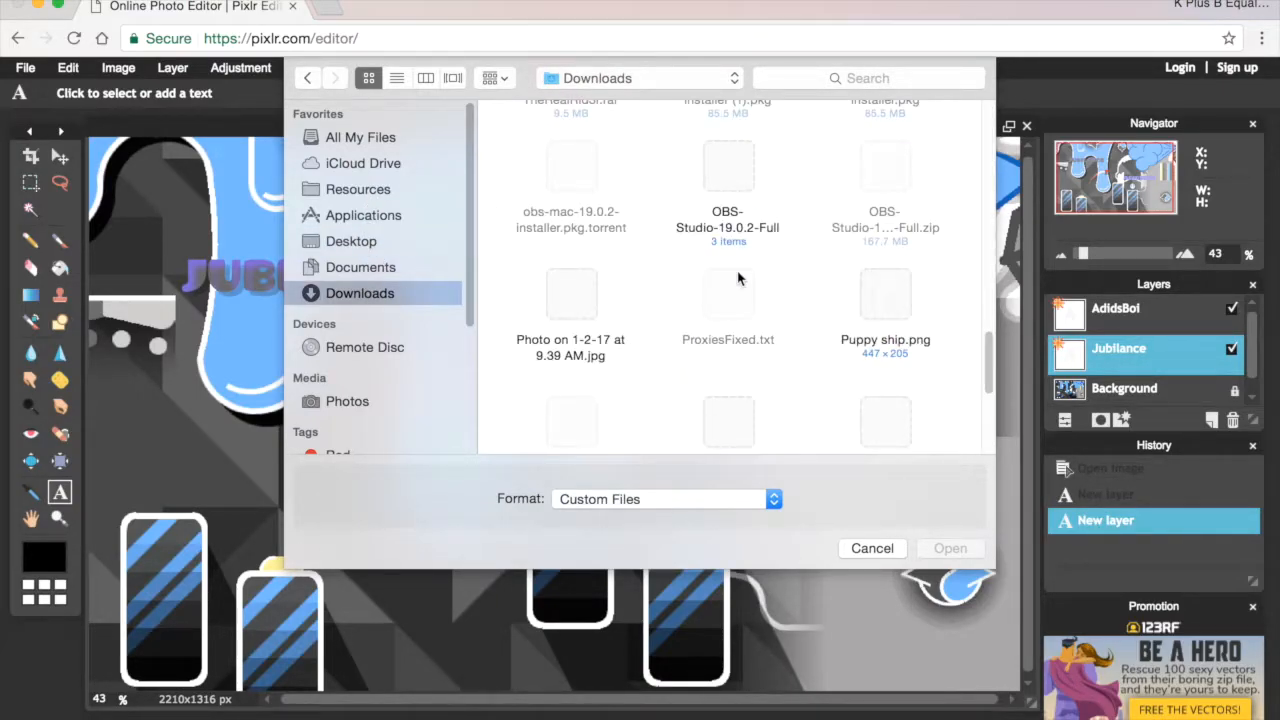
{"action": "scroll", "coordinate": [710, 280], "scroll_direction": "up", "scroll_amount": 15}
{"action": "scroll", "coordinate": [895, 278], "scroll_direction": "down", "scroll_amount": 10}
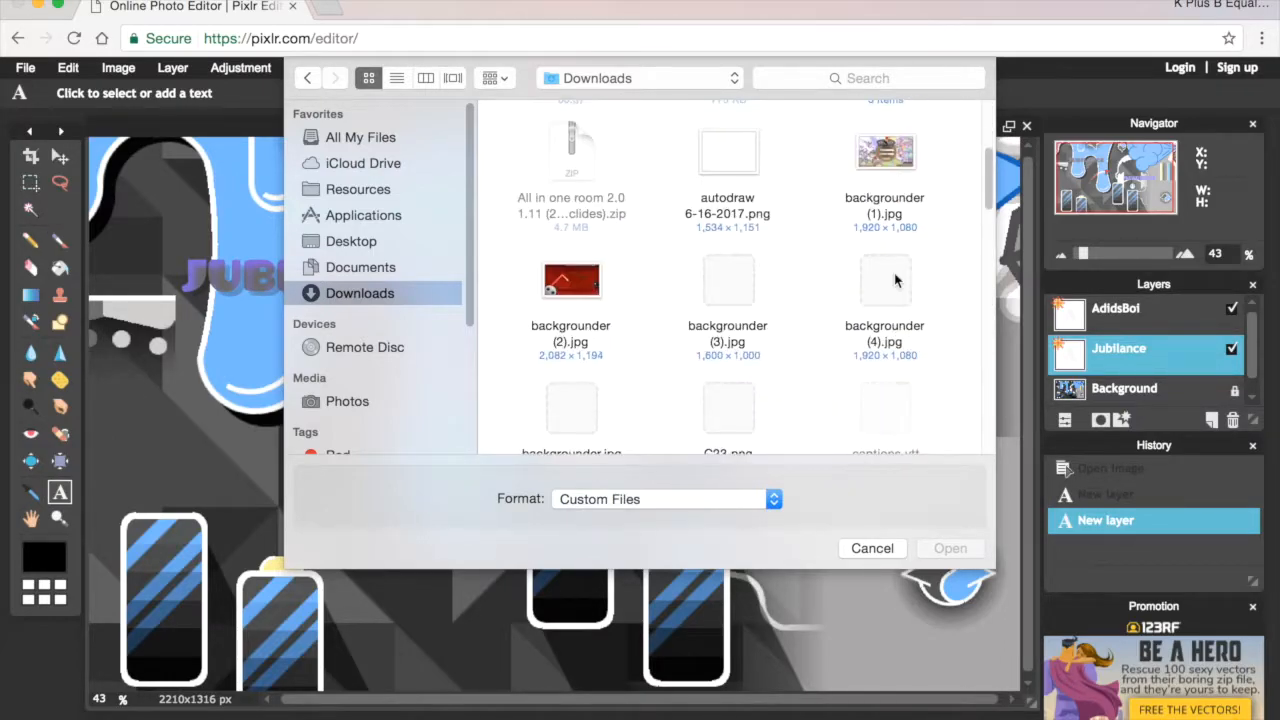
{"action": "scroll", "coordinate": [895, 280], "scroll_direction": "down", "scroll_amount": 5}
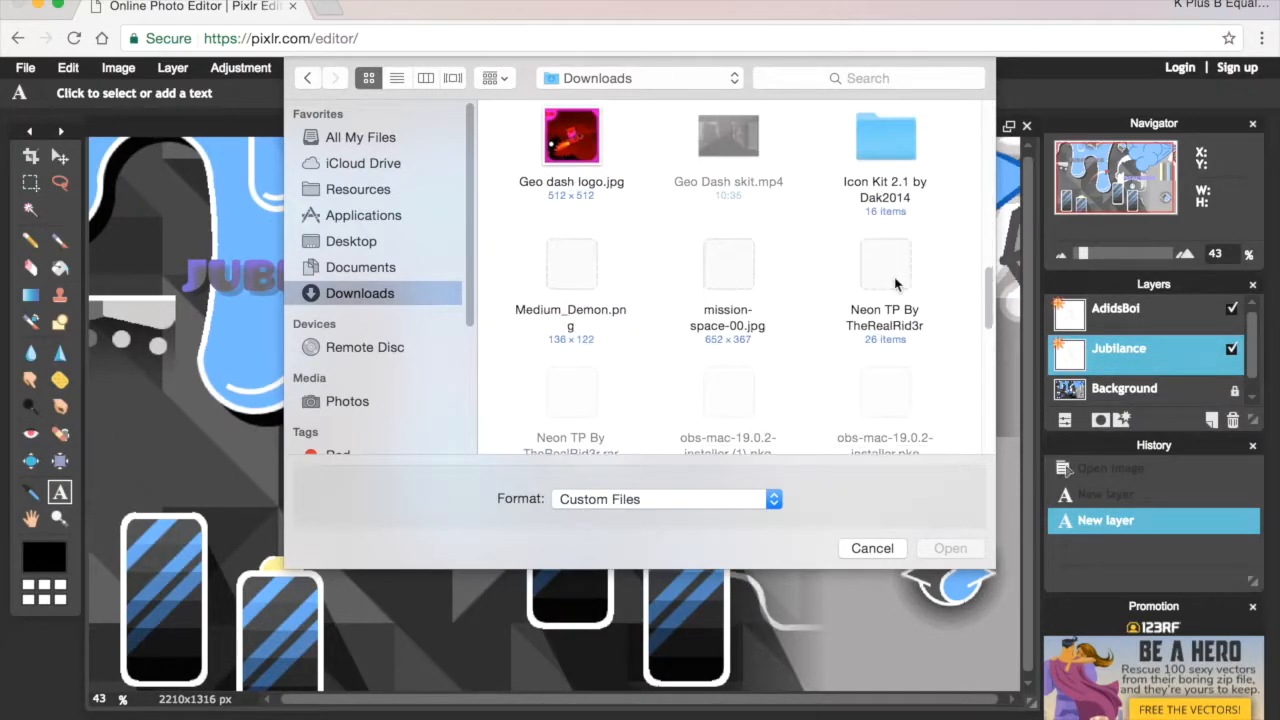
{"action": "left_click", "coordinate": [901, 162]}
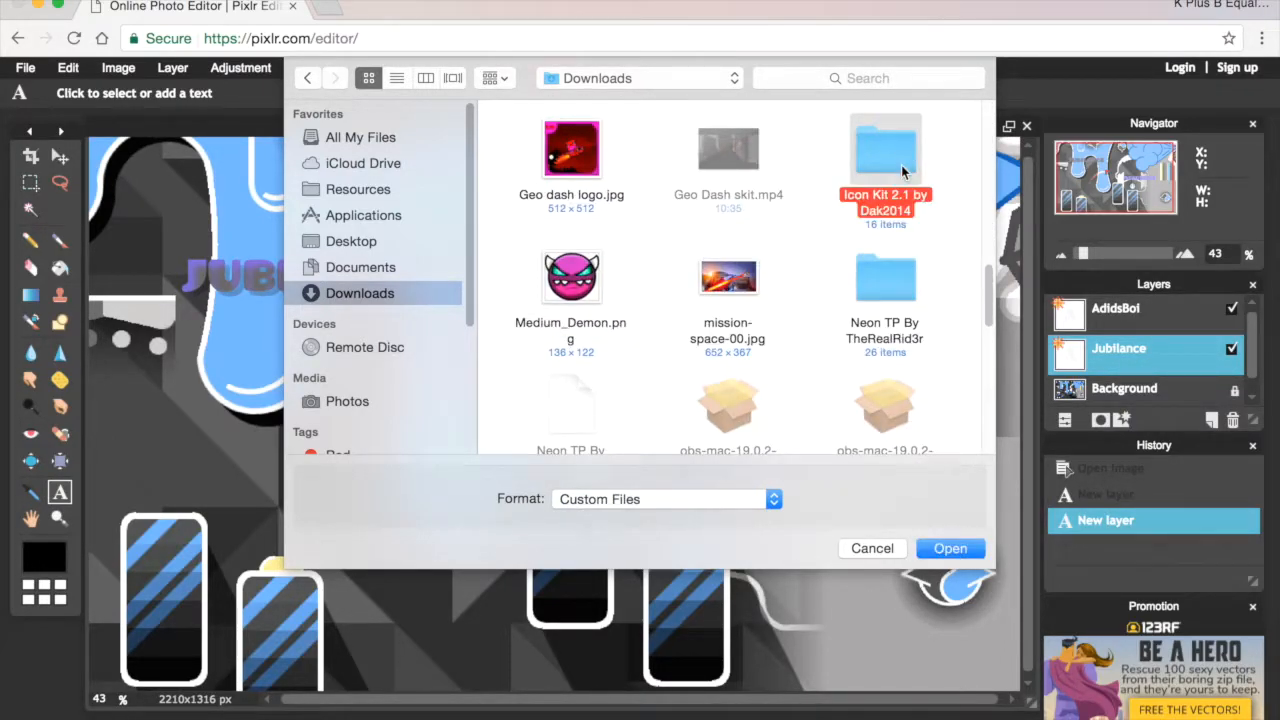
{"action": "left_click", "coordinate": [943, 549]}
Step: Add HARDER.png from the kit's Icon Face folder as a new layer
{"action": "scroll", "coordinate": [780, 293], "scroll_direction": "up", "scroll_amount": 2}
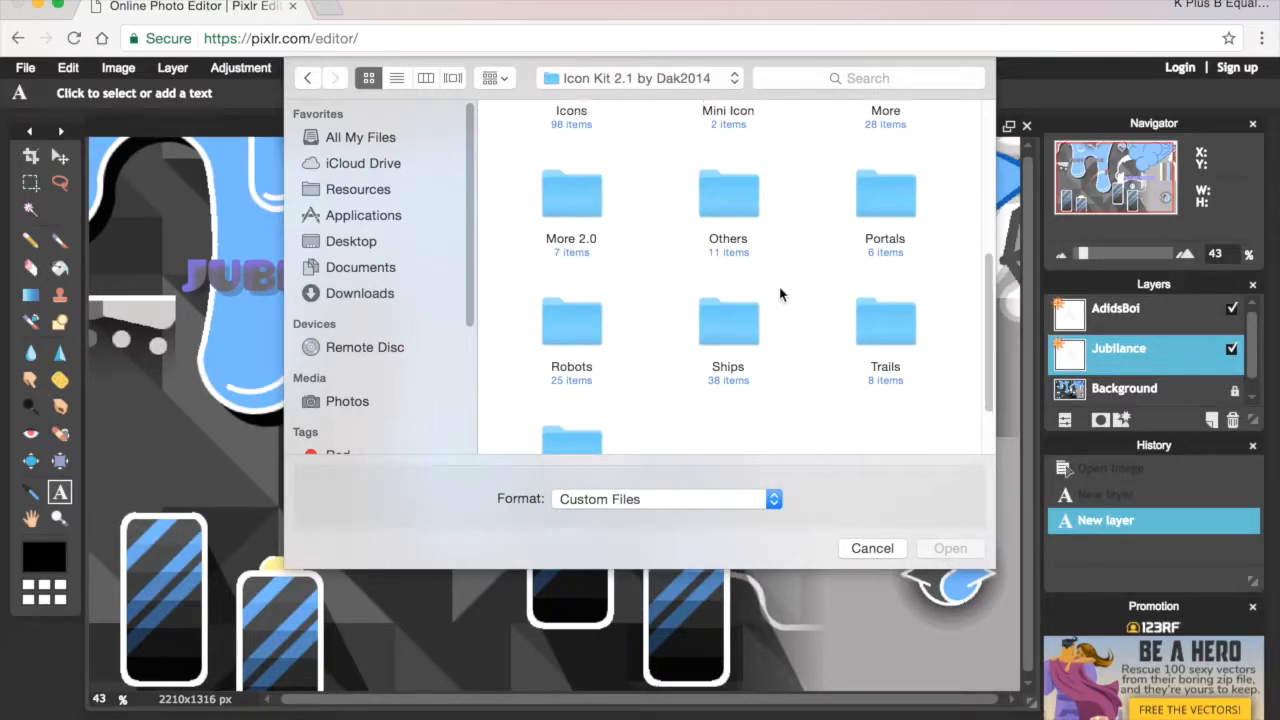
{"action": "scroll", "coordinate": [780, 293], "scroll_direction": "up", "scroll_amount": 5}
{"action": "left_click", "coordinate": [897, 261]}
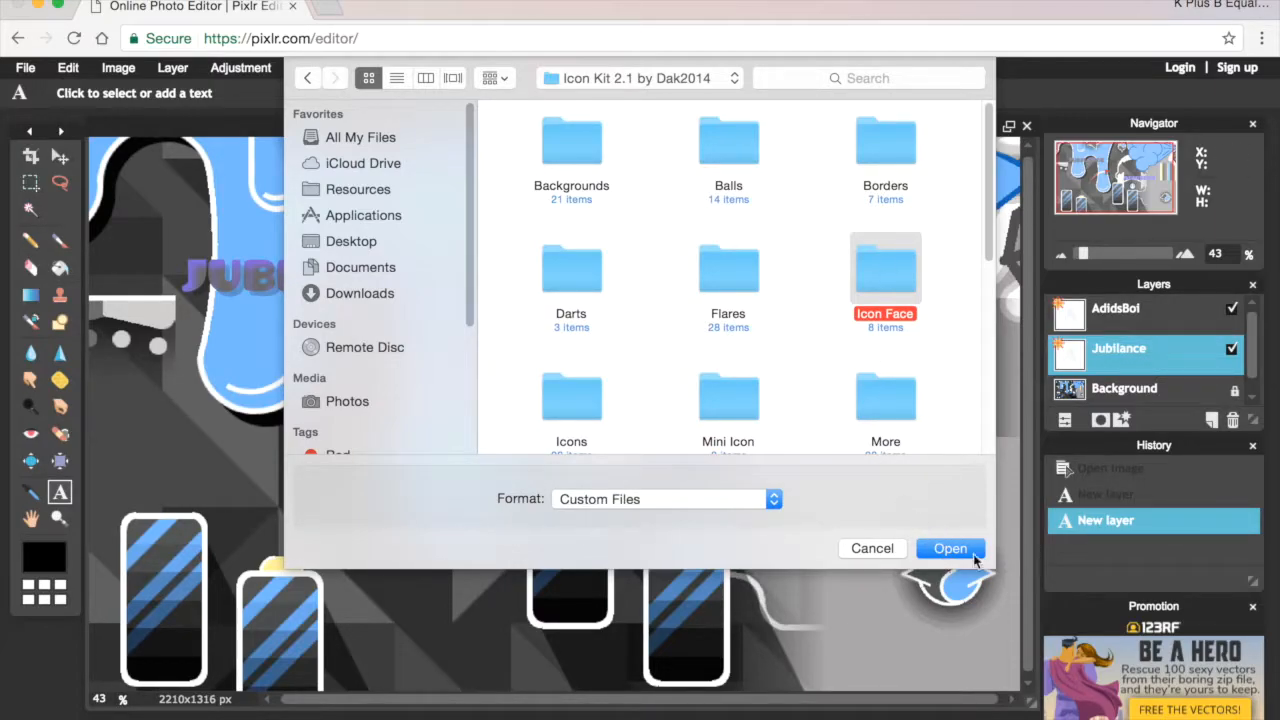
{"action": "key", "text": "Return"}
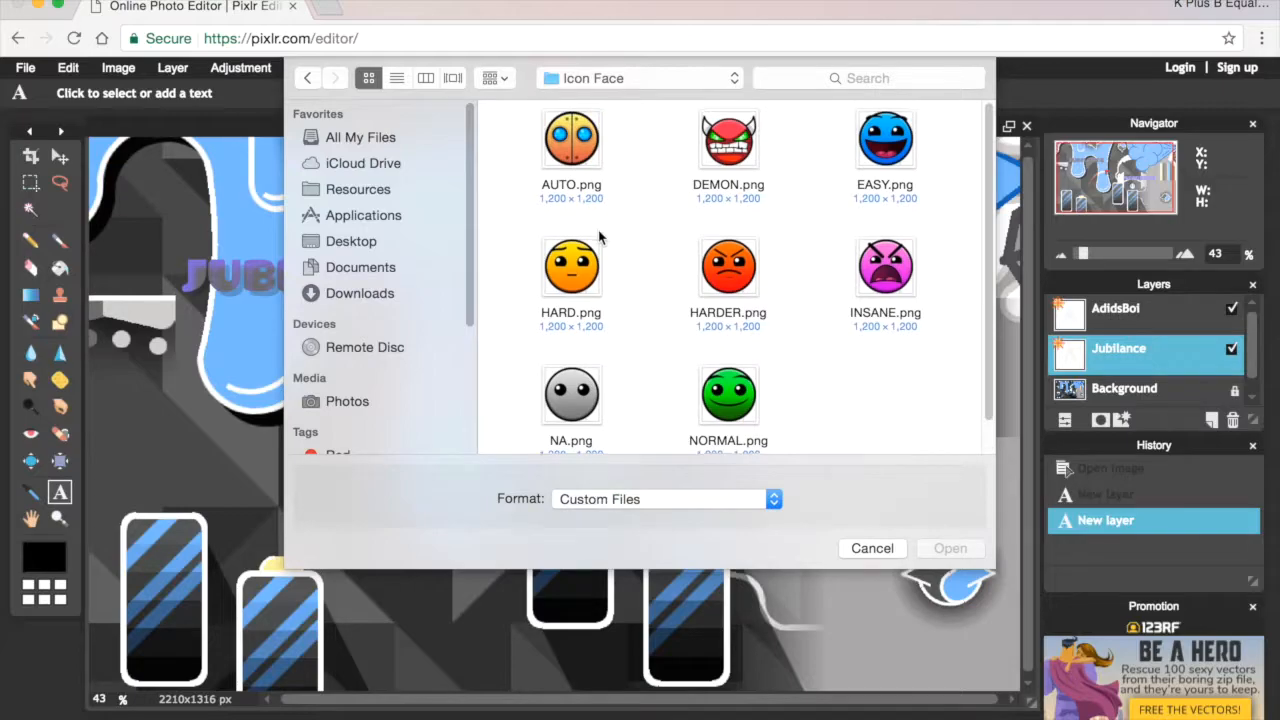
{"action": "scroll", "coordinate": [599, 237], "scroll_direction": "up", "scroll_amount": 1}
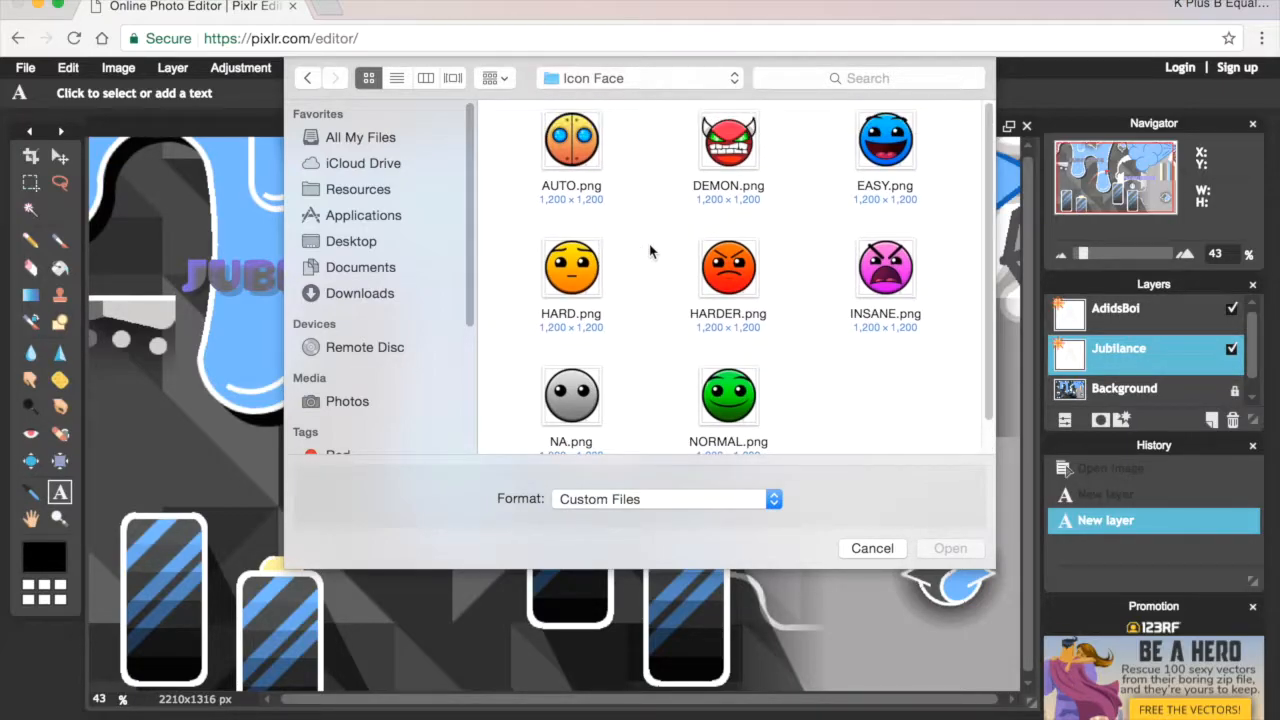
{"action": "left_click", "coordinate": [706, 288]}
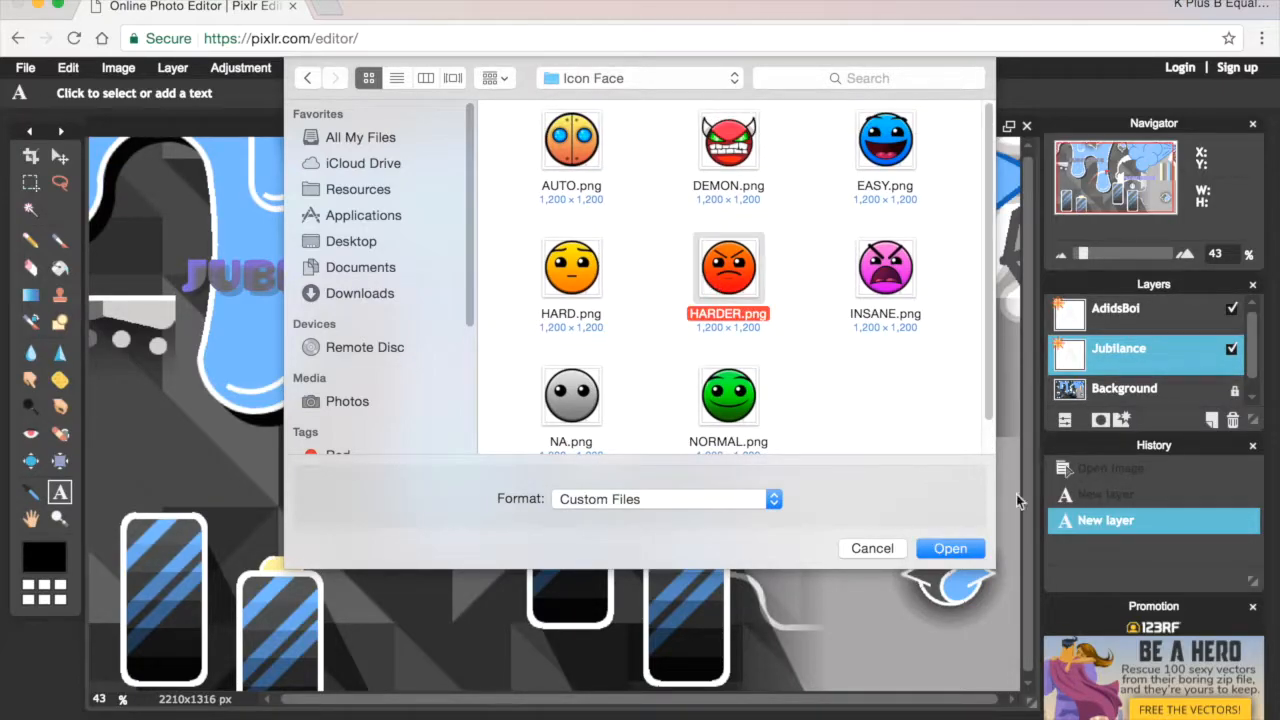
{"action": "left_click", "coordinate": [948, 550]}
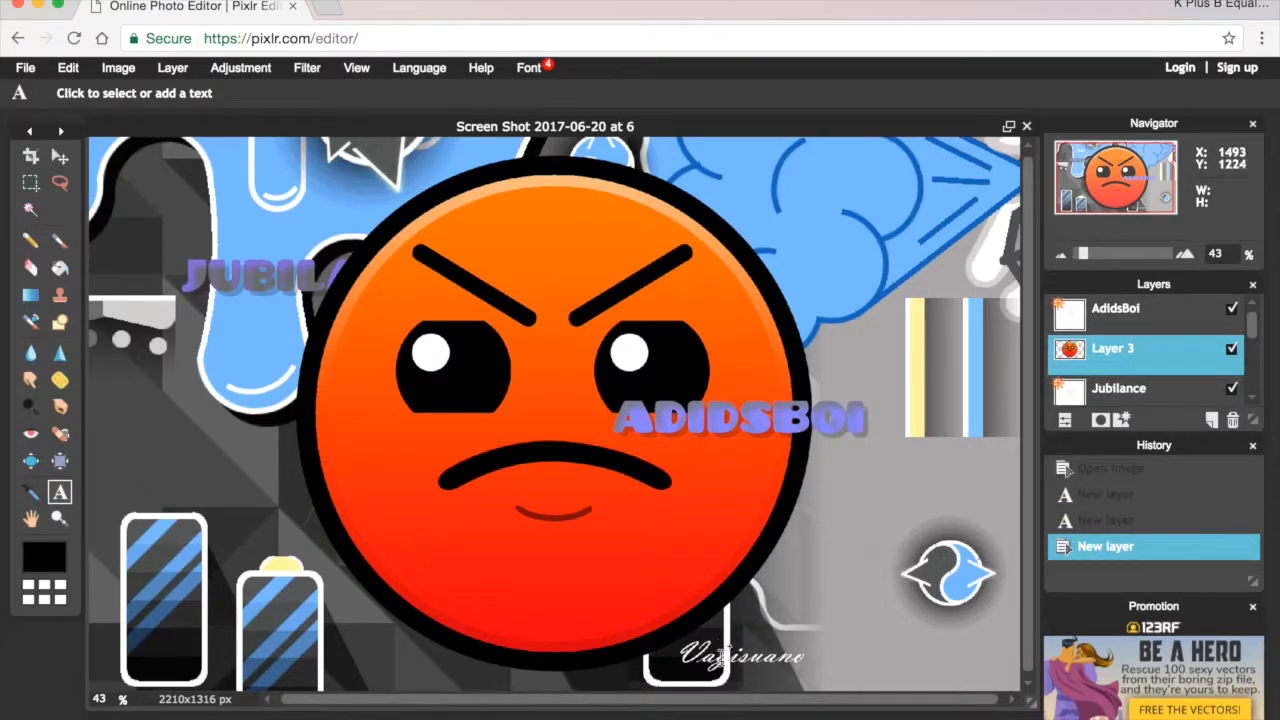
Step: Free transform the Harder face to less than half its size and place it in the image's lower-left corner
{"action": "left_click", "coordinate": [72, 75]}
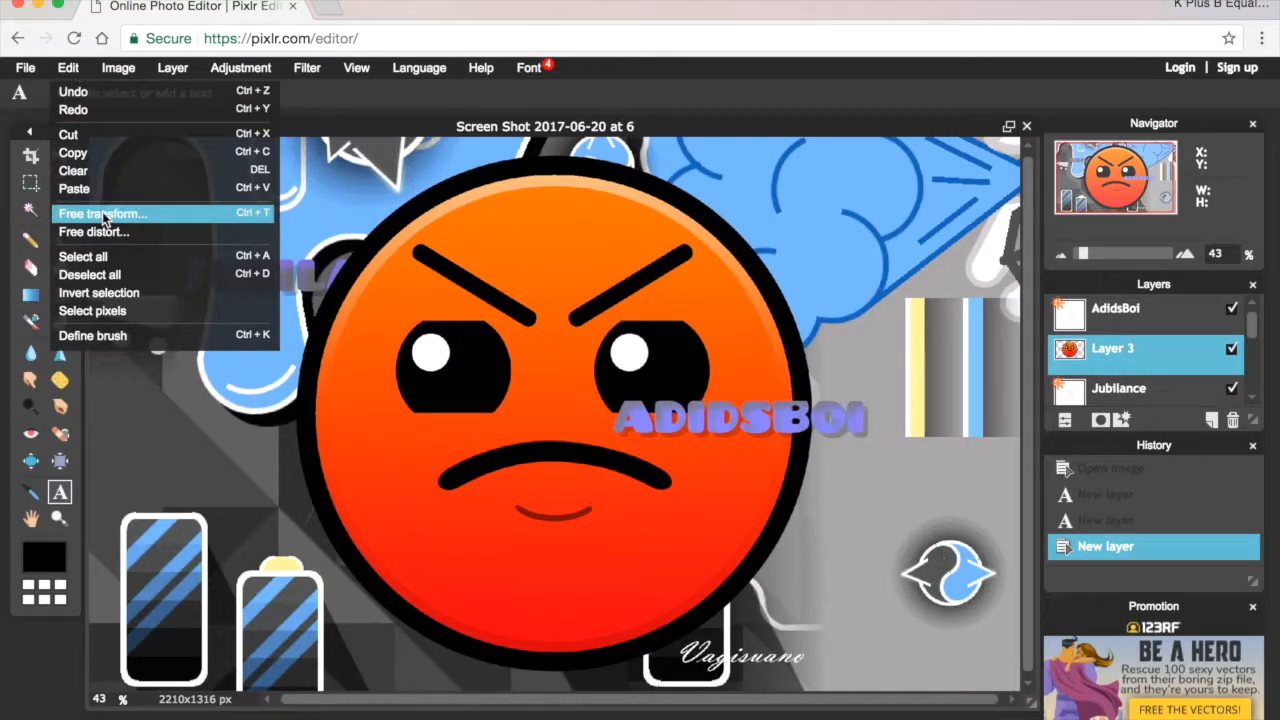
{"action": "left_click", "coordinate": [147, 212]}
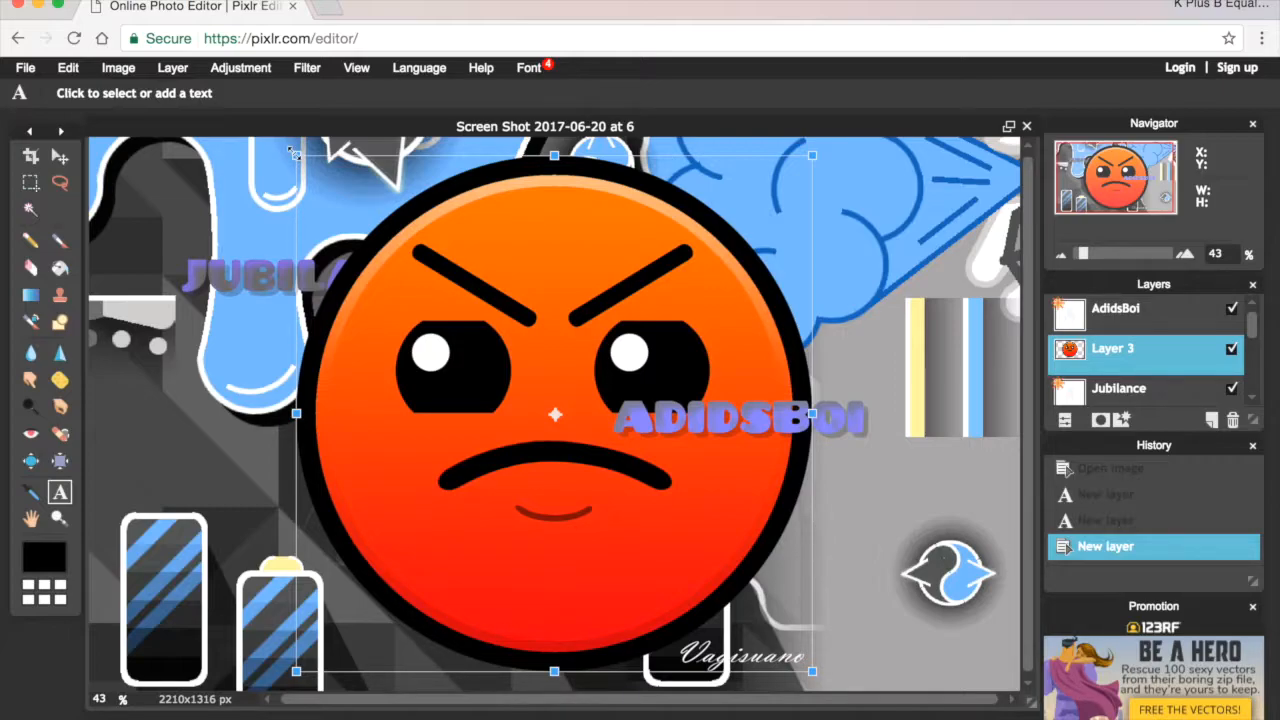
{"action": "left_click_drag", "start_coordinate": [292, 152], "coordinate": [432, 290]}
{"action": "left_click_drag", "start_coordinate": [597, 401], "coordinate": [242, 559]}
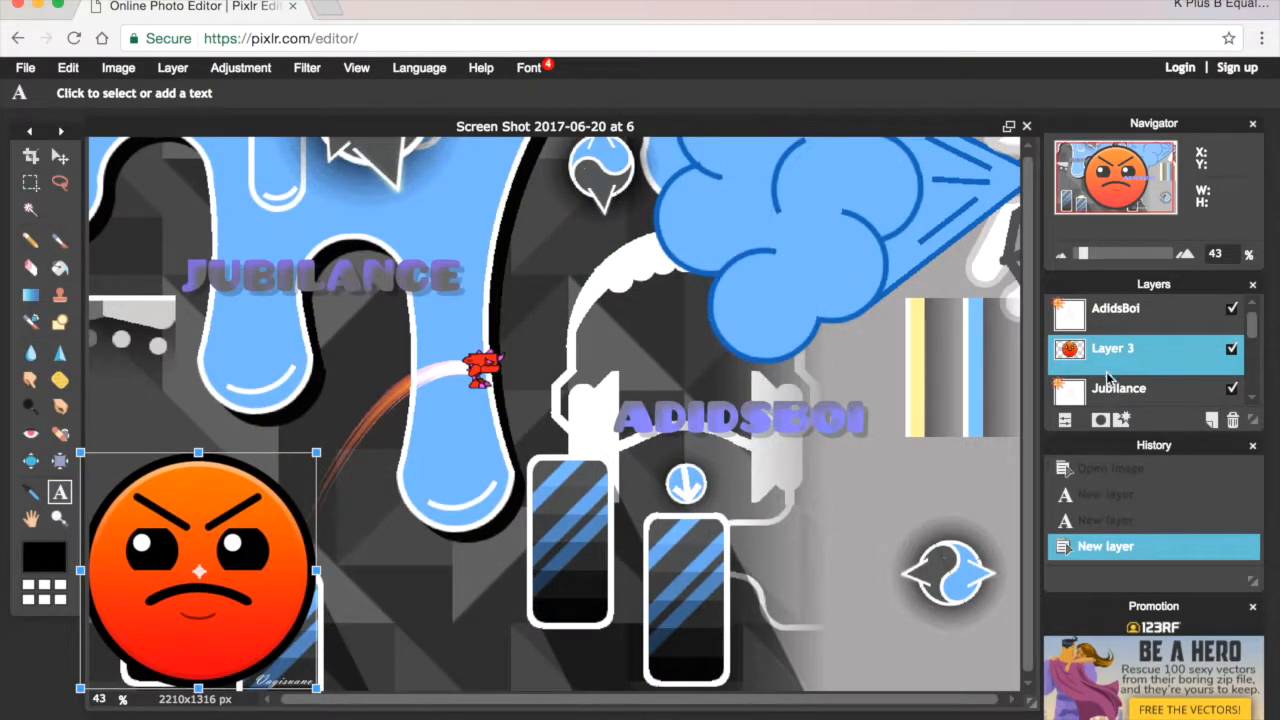
{"action": "left_click", "coordinate": [1111, 311]}
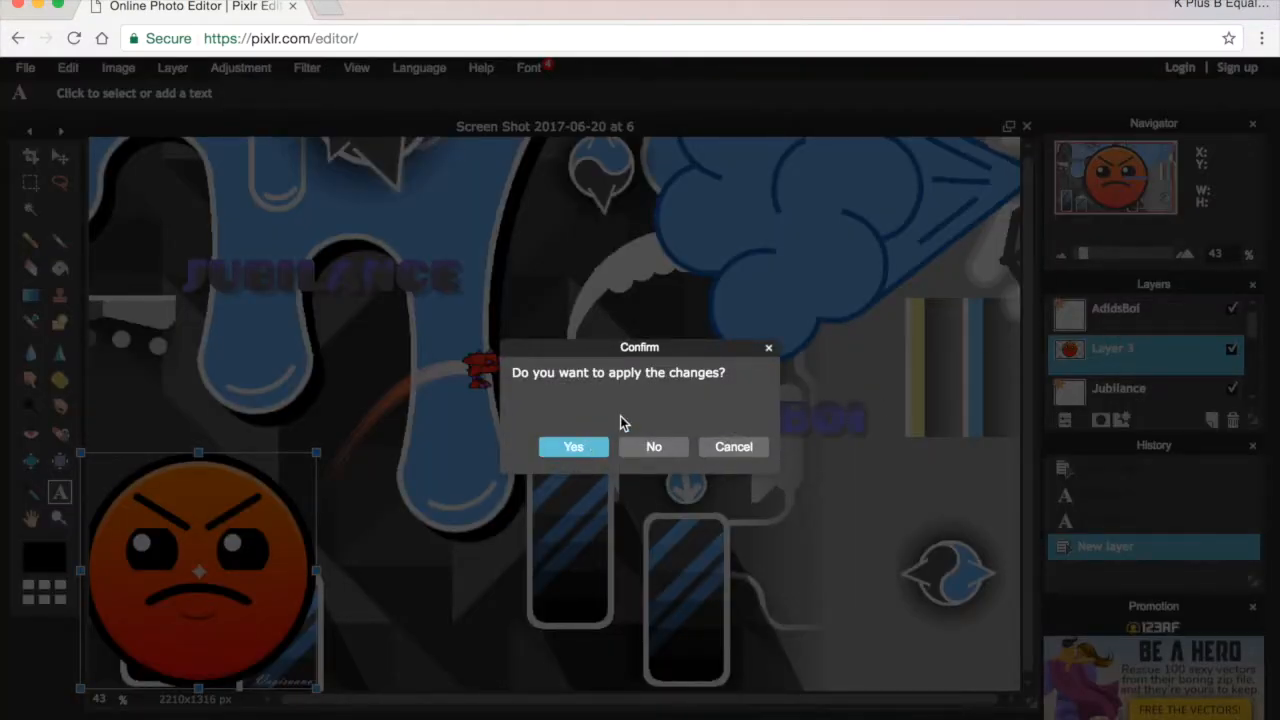
{"action": "left_click", "coordinate": [730, 448]}
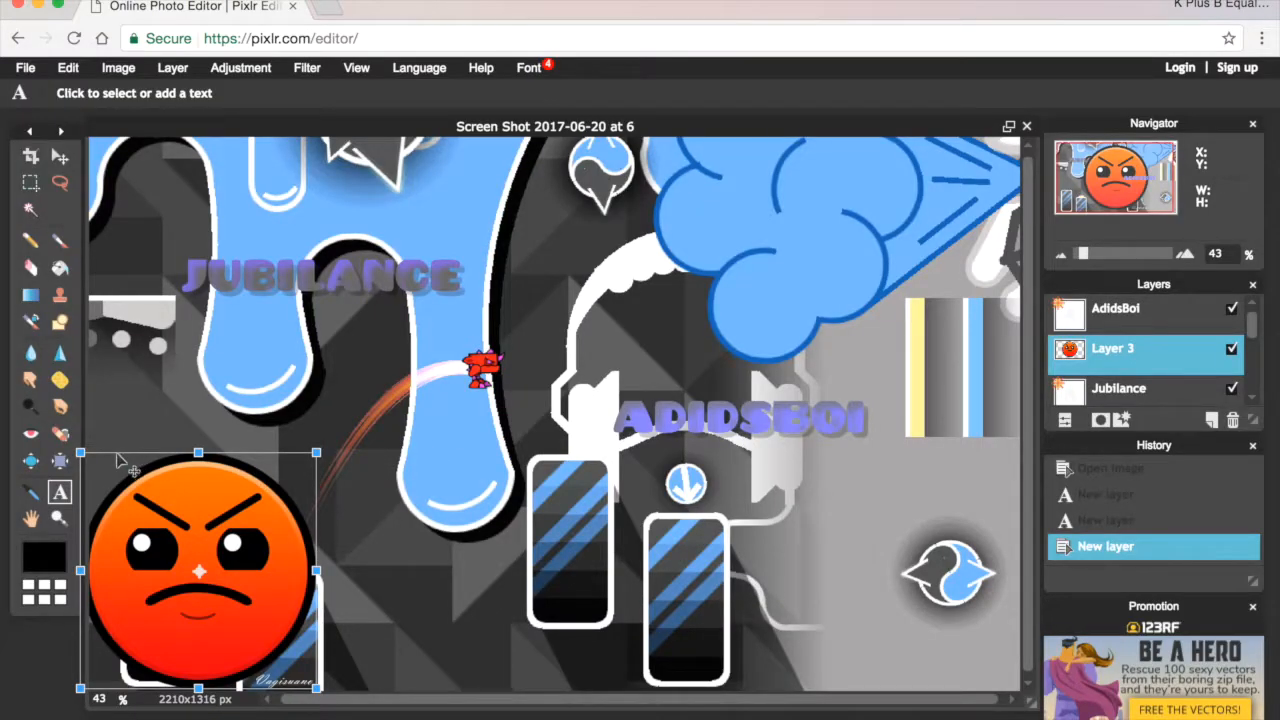
Step: Rotate the Harder face clockwise, enlarge it, and shift it partly off the image's lower-left corner
{"action": "left_click_drag", "start_coordinate": [90, 438], "coordinate": [128, 431]}
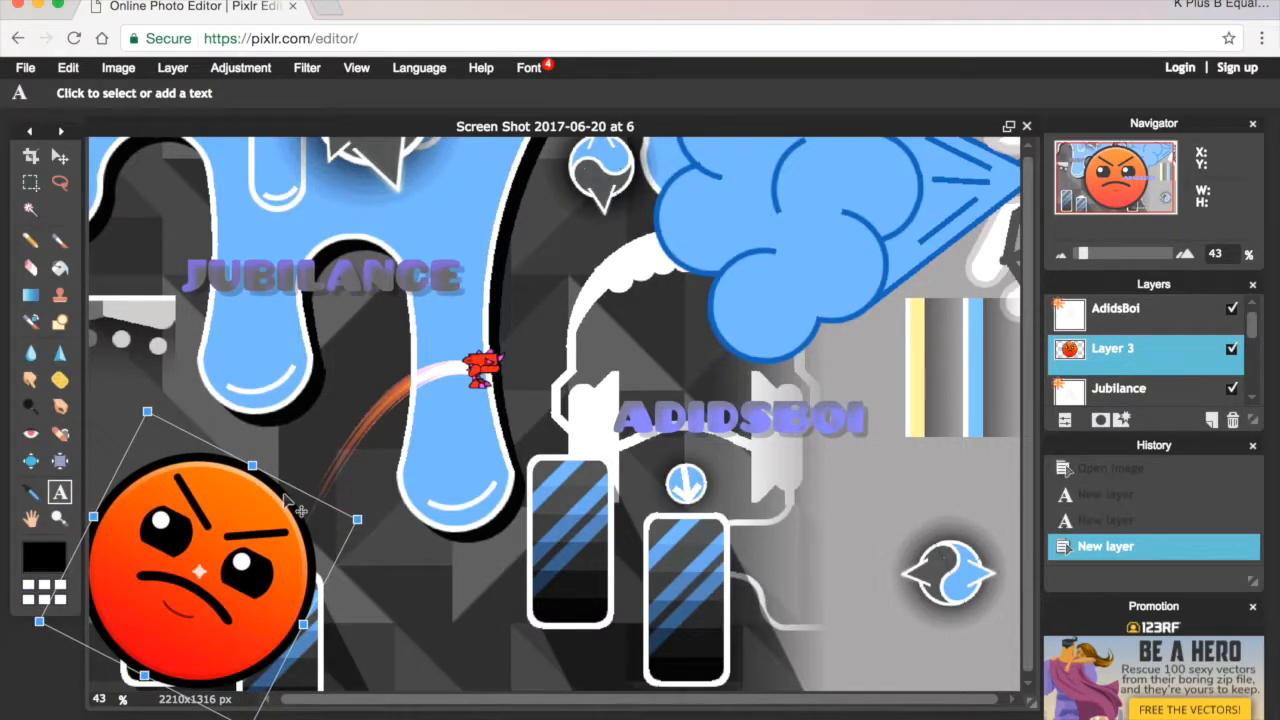
{"action": "left_click_drag", "start_coordinate": [251, 533], "coordinate": [217, 582]}
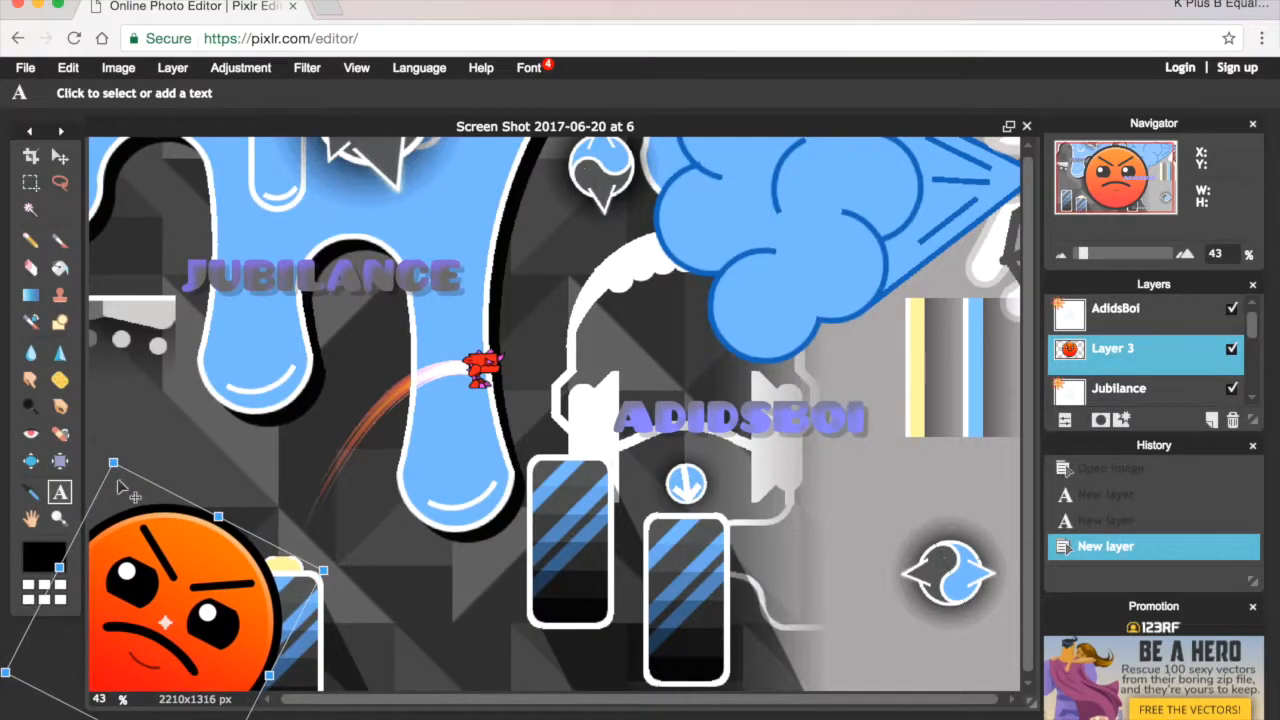
{"action": "left_click_drag", "start_coordinate": [113, 463], "coordinate": [106, 442]}
{"action": "left_click_drag", "start_coordinate": [171, 554], "coordinate": [179, 545]}
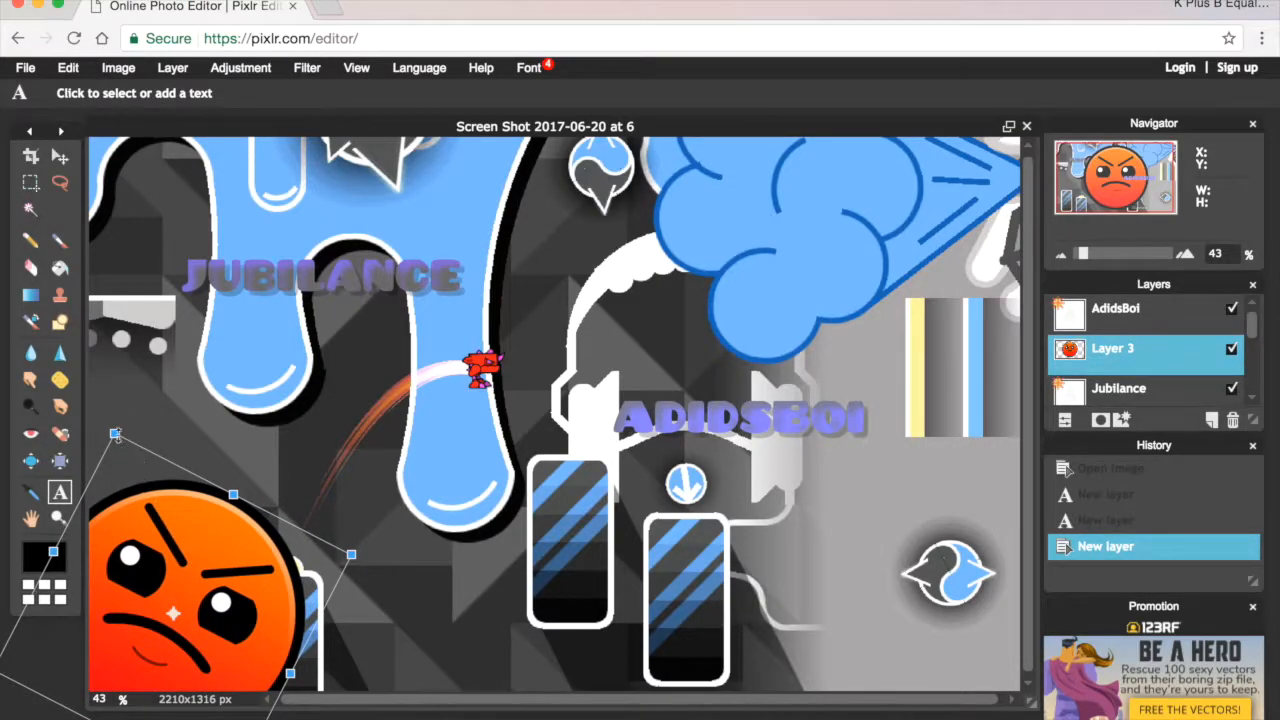
{"action": "left_click_drag", "start_coordinate": [115, 433], "coordinate": [108, 413]}
{"action": "left_click_drag", "start_coordinate": [155, 541], "coordinate": [168, 549]}
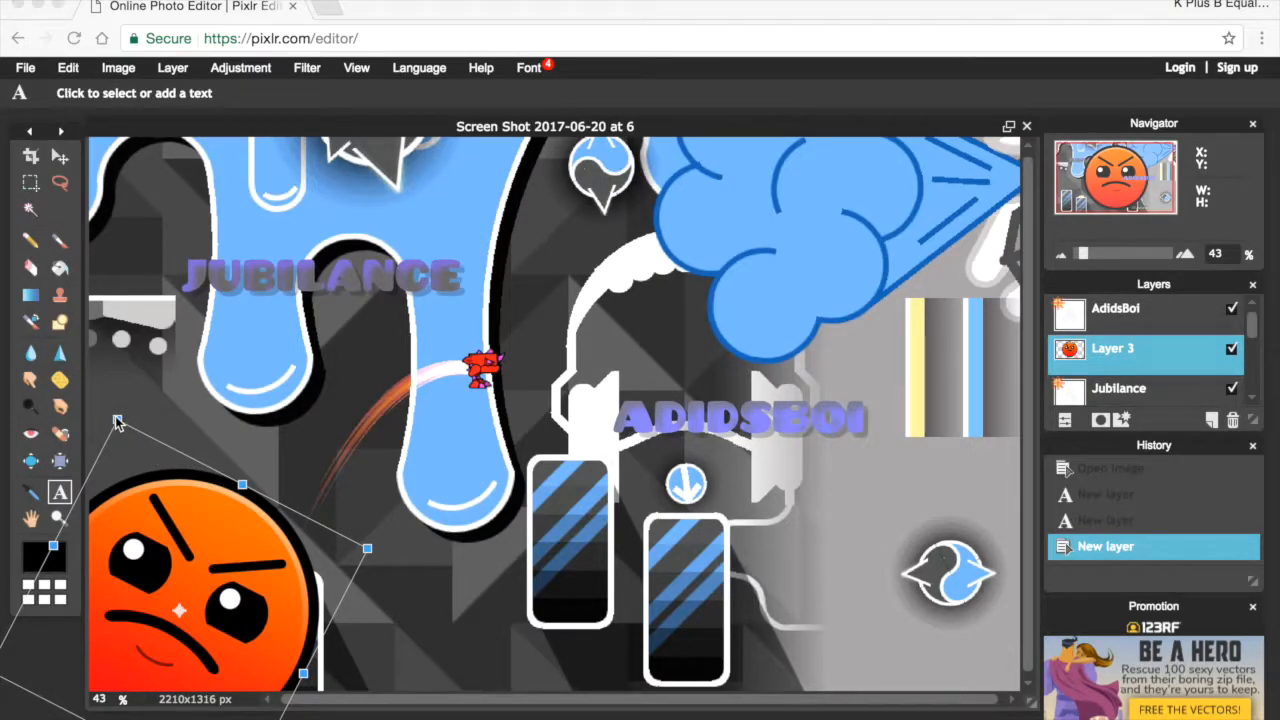
{"action": "left_click_drag", "start_coordinate": [116, 410], "coordinate": [120, 381]}
{"action": "left_click_drag", "start_coordinate": [184, 507], "coordinate": [190, 498]}
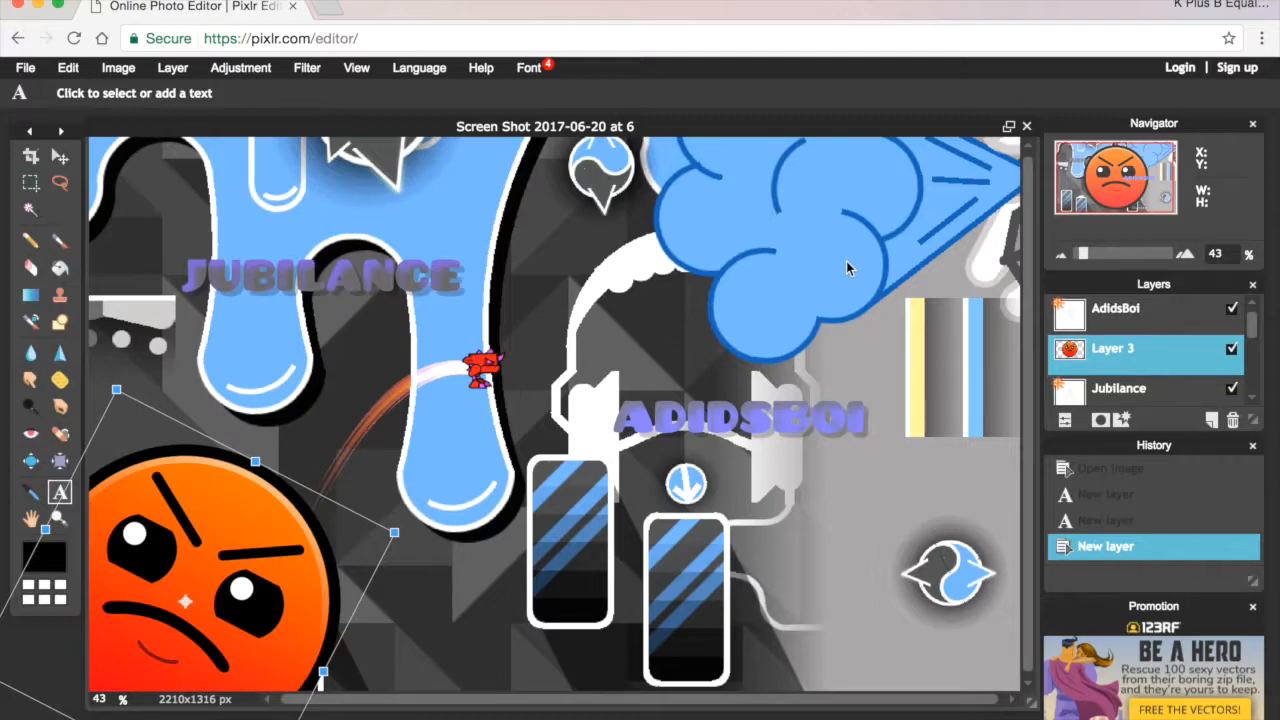
Step: Apply the Harder face's free transform and move Layer 3 above the AdidsBoi layer
{"action": "right_click", "coordinate": [1163, 366]}
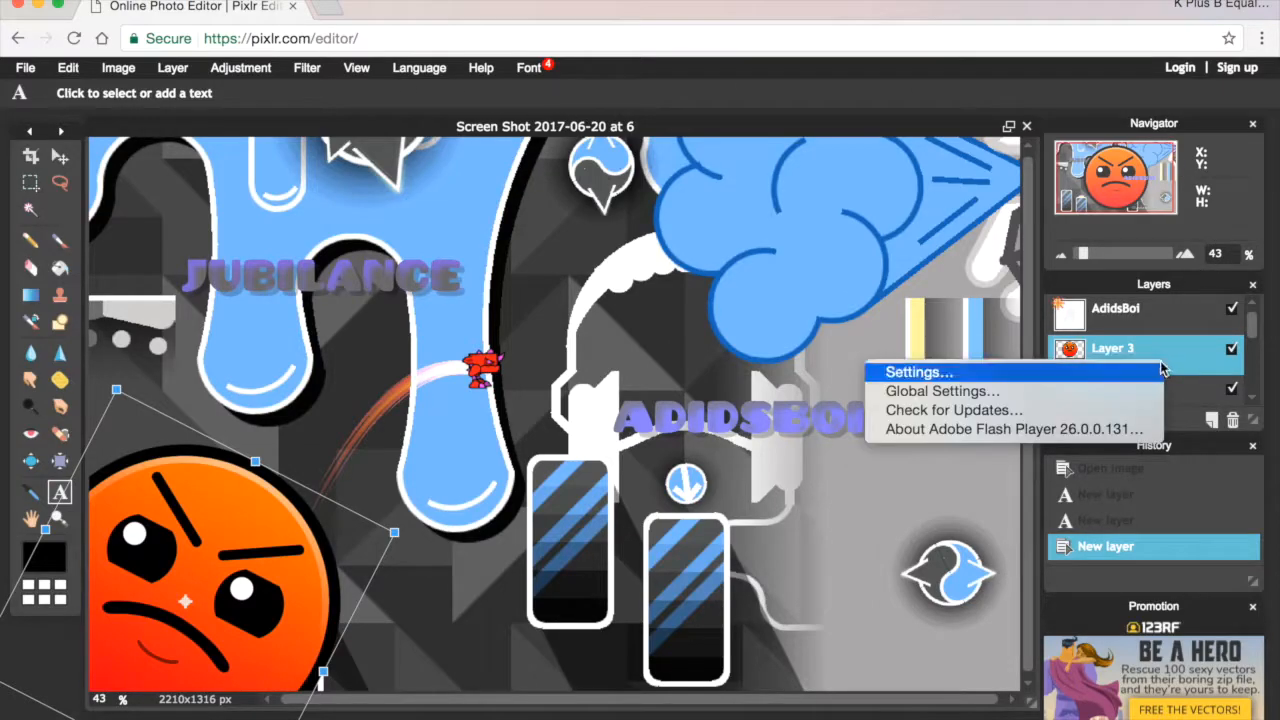
{"action": "left_click", "coordinate": [990, 341]}
{"action": "left_click", "coordinate": [1131, 343]}
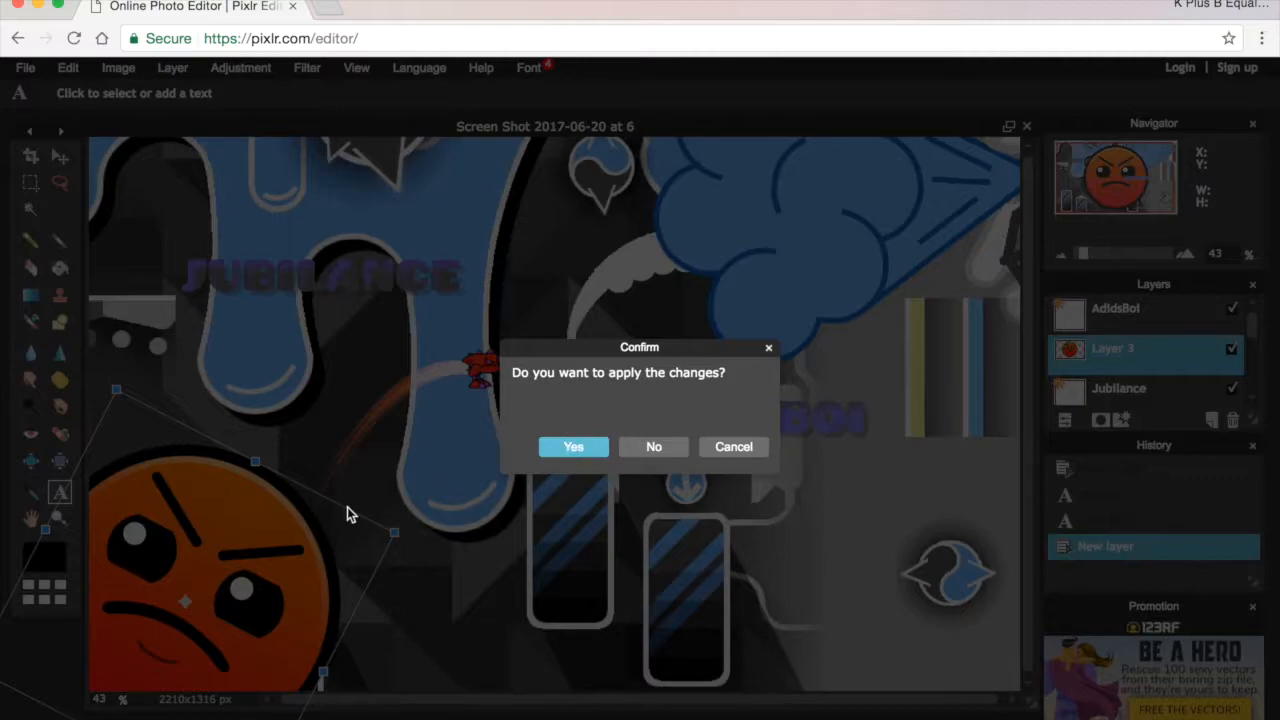
{"action": "left_click", "coordinate": [562, 449]}
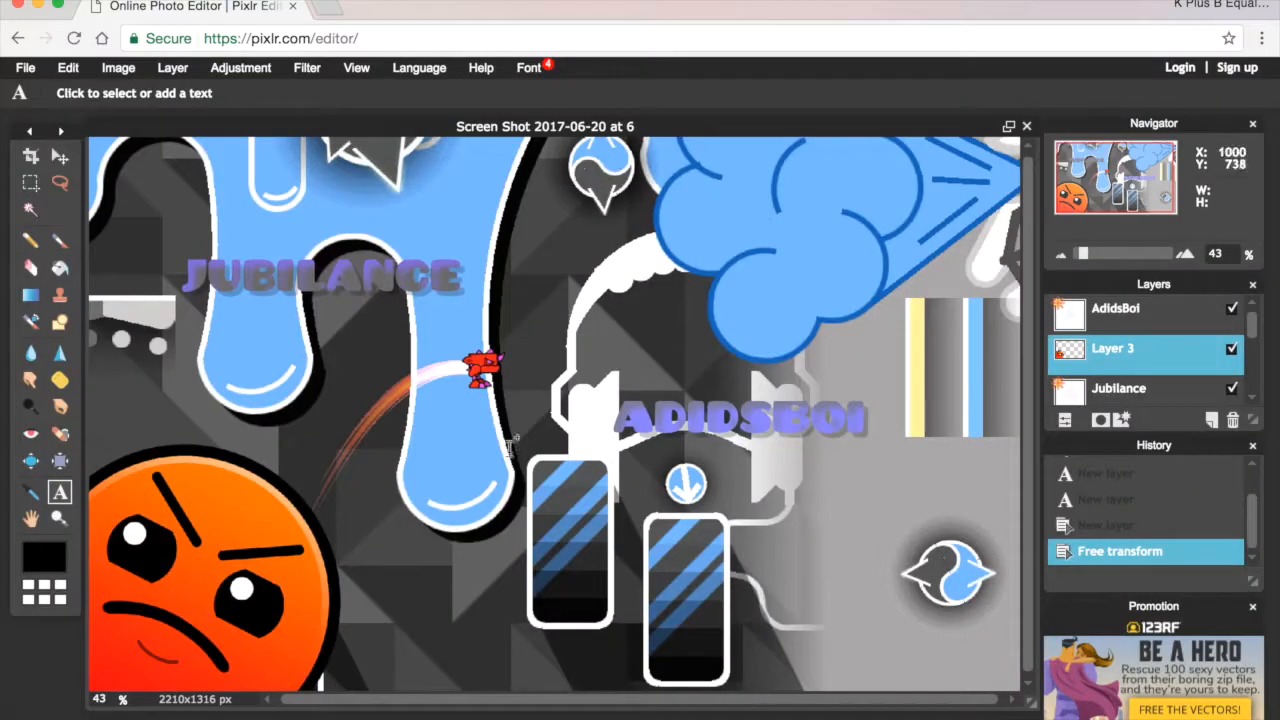
{"action": "left_click_drag", "start_coordinate": [1117, 354], "coordinate": [1118, 310]}
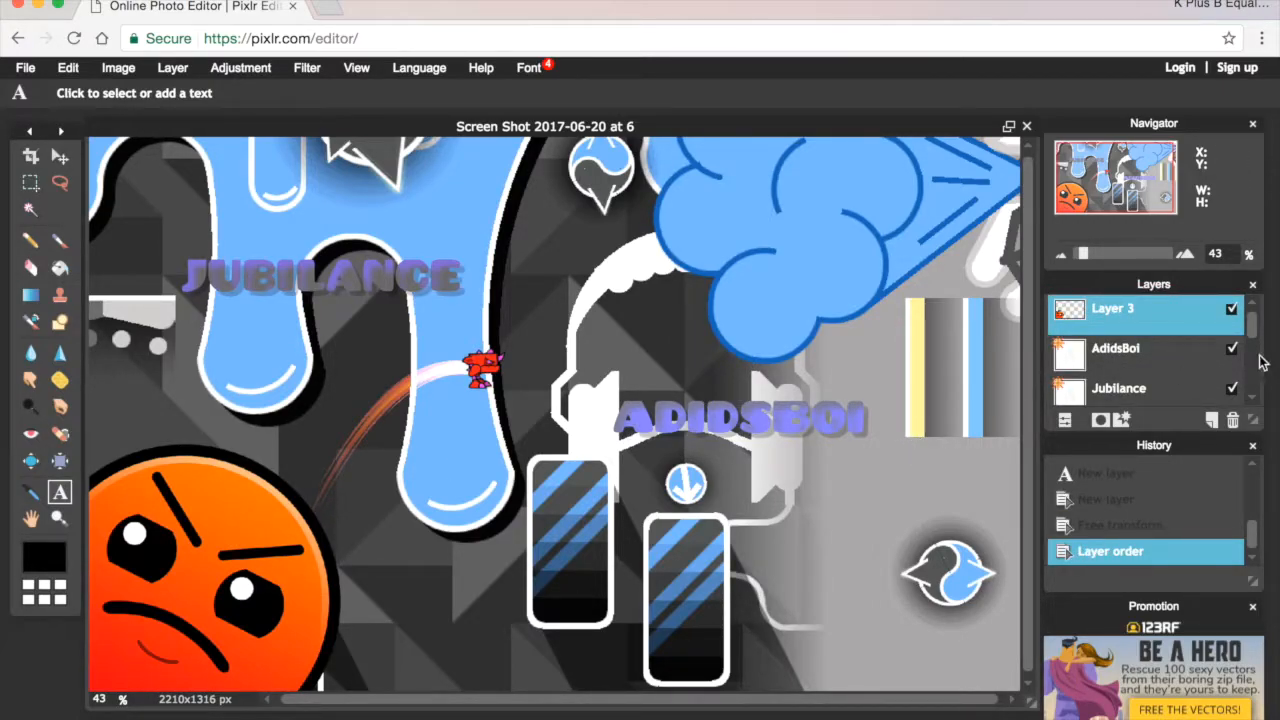
Step: Add an outer glow to Layer 3 with hardness 2 and size 50
{"action": "right_click", "coordinate": [1128, 310]}
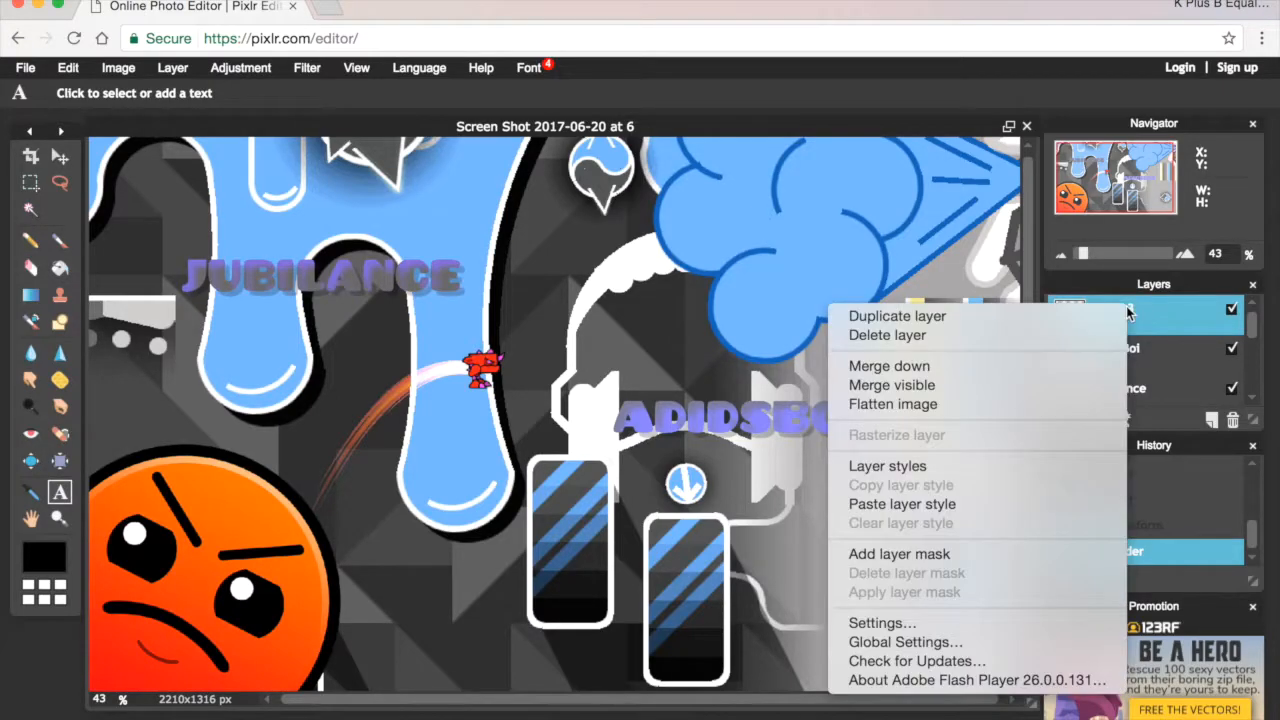
{"action": "left_click", "coordinate": [874, 466]}
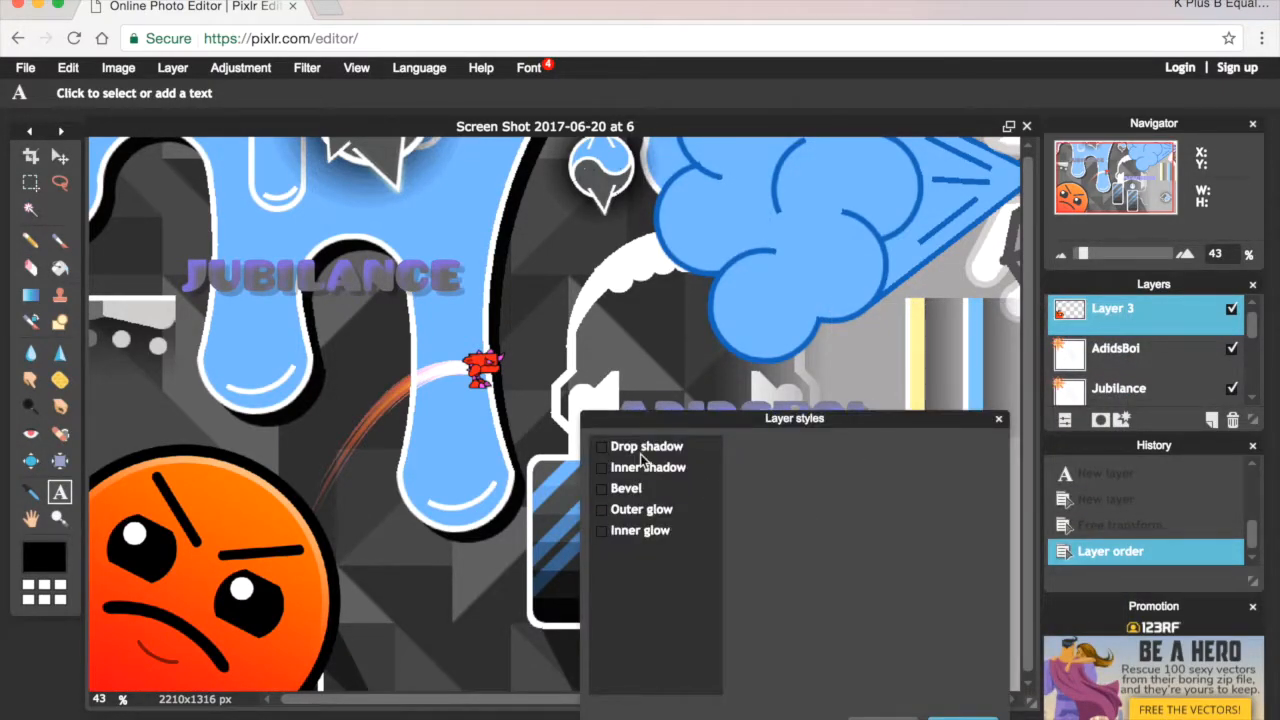
{"action": "left_click", "coordinate": [647, 511]}
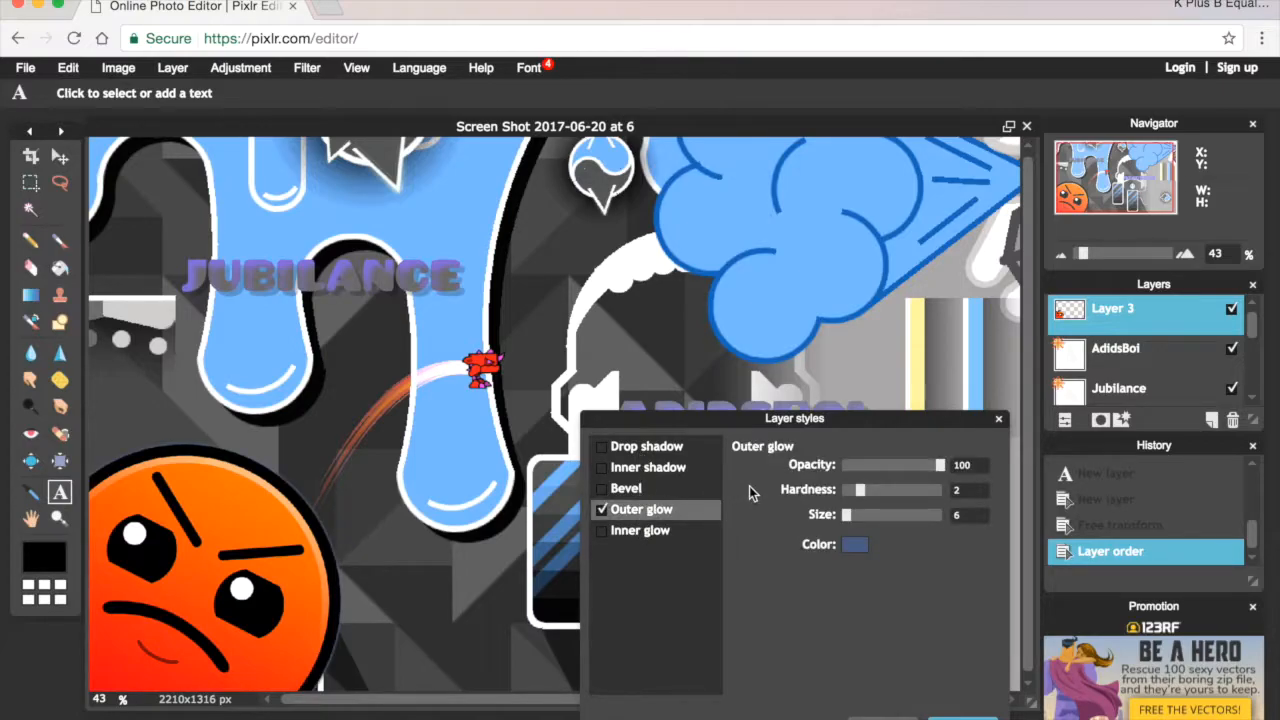
{"action": "left_click_drag", "start_coordinate": [876, 490], "coordinate": [884, 517]}
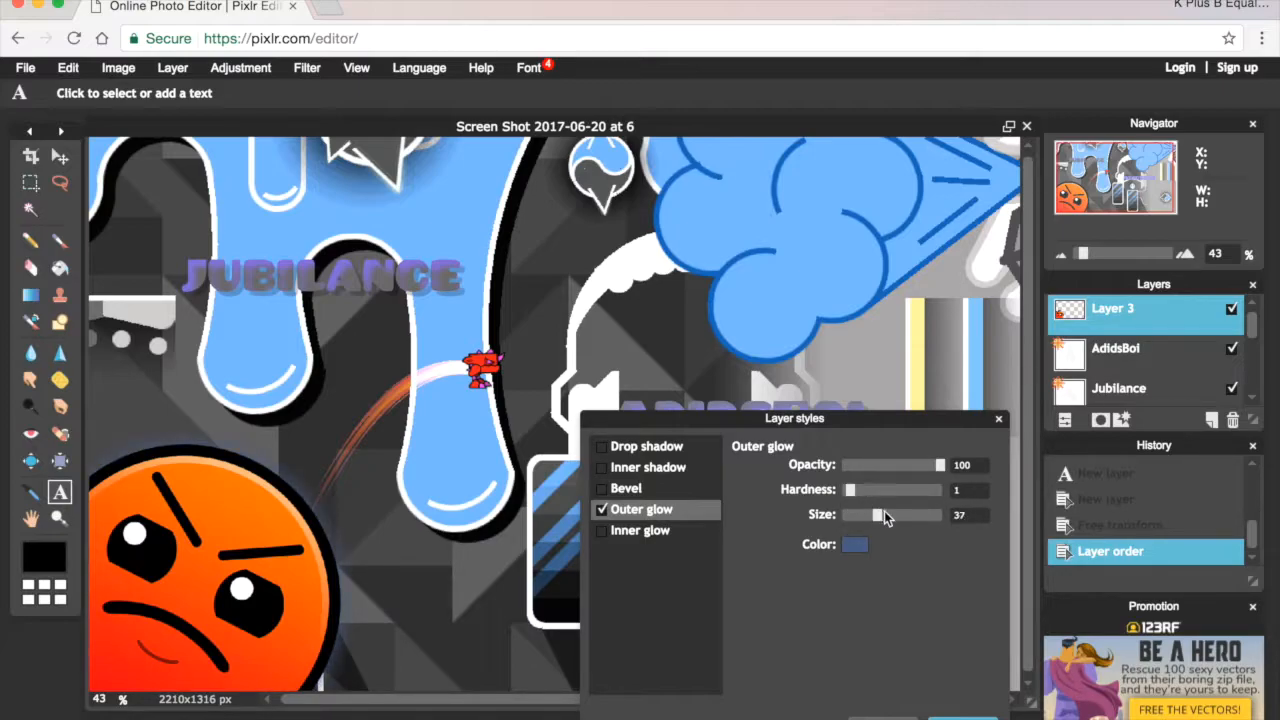
{"action": "mouse_move", "coordinate": [860, 498]}
{"action": "left_mouse_down"}
{"action": "mouse_move", "coordinate": [940, 498]}
{"action": "mouse_move", "coordinate": [864, 519]}
{"action": "left_mouse_up"}
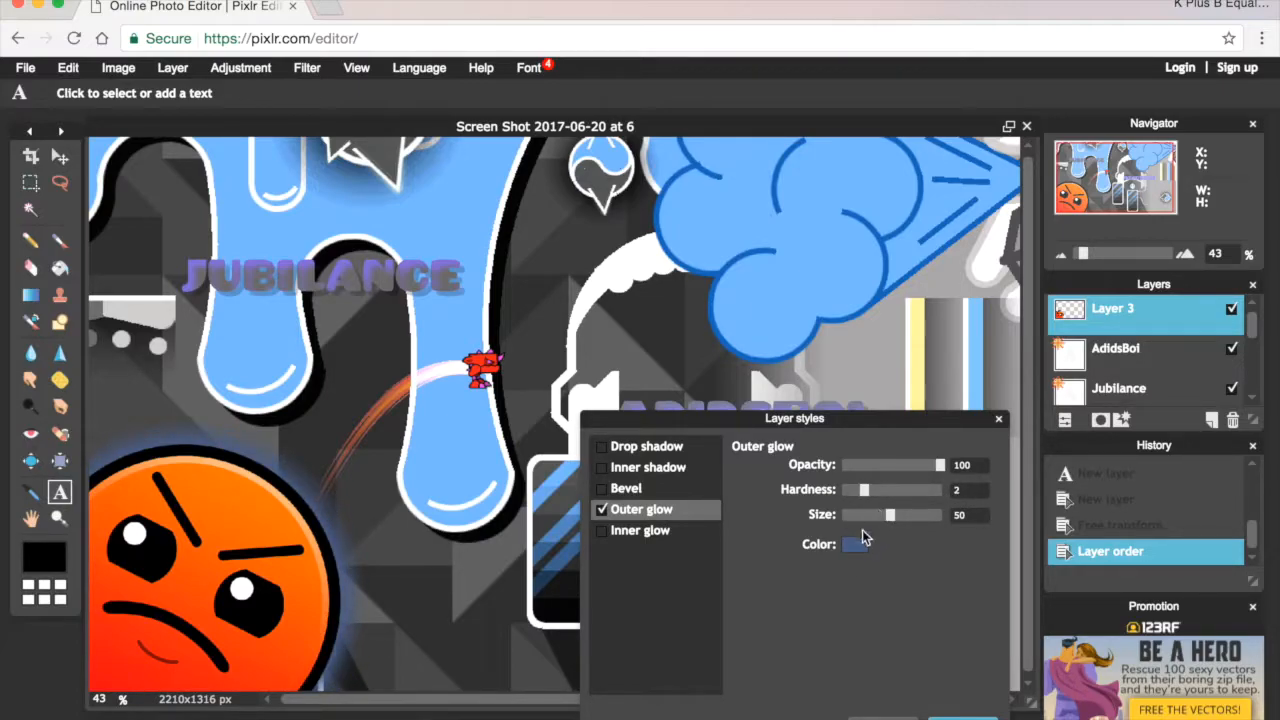
Step: Change the outer glow's color to golden yellow, ffc800
{"action": "left_click", "coordinate": [857, 544]}
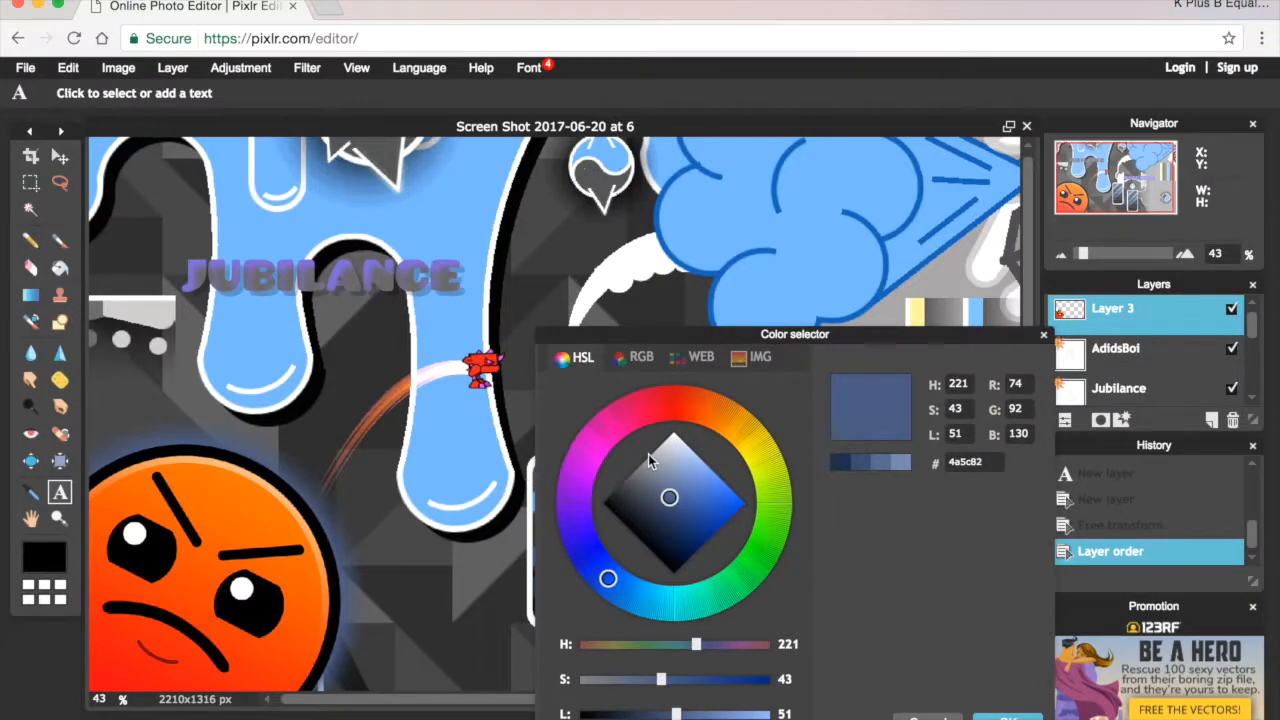
{"action": "mouse_move", "coordinate": [607, 579]}
{"action": "left_mouse_down"}
{"action": "mouse_move", "coordinate": [757, 567]}
{"action": "mouse_move", "coordinate": [772, 411]}
{"action": "left_mouse_up"}
{"action": "left_click_drag", "start_coordinate": [659, 681], "coordinate": [786, 697]}
{"action": "left_click_drag", "start_coordinate": [676, 714], "coordinate": [806, 716]}
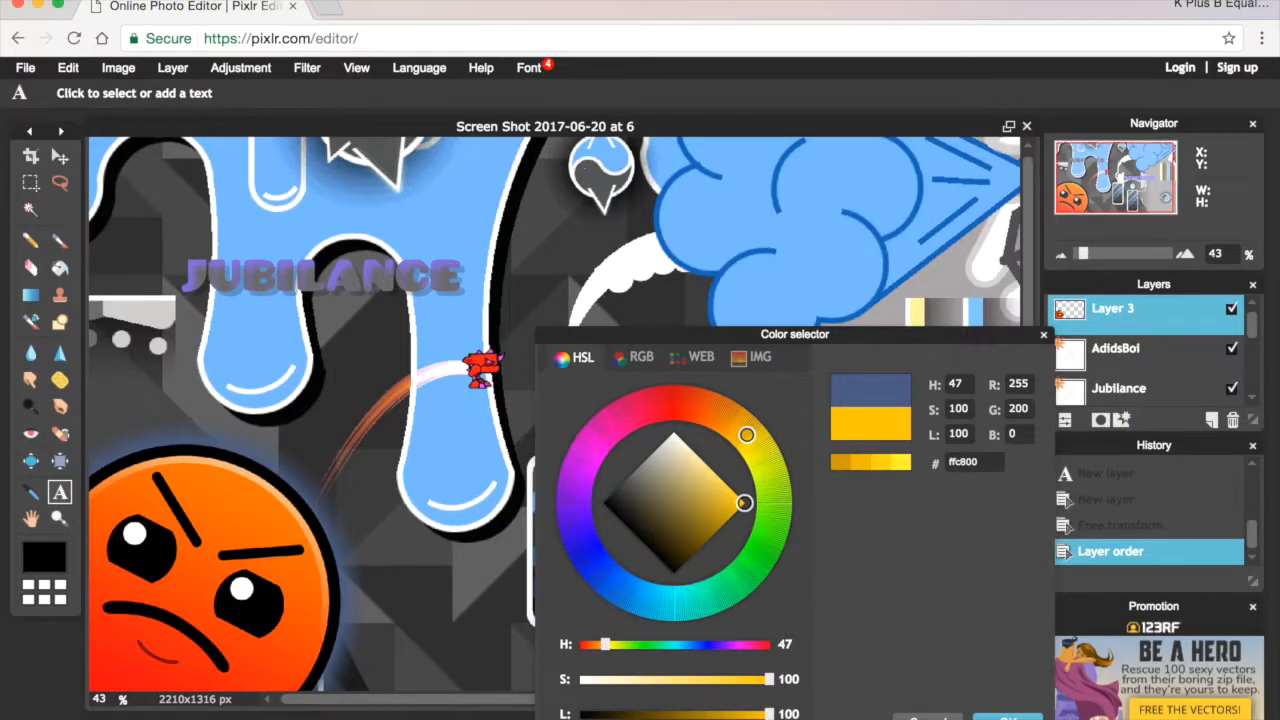
{"action": "left_click", "coordinate": [1005, 716]}
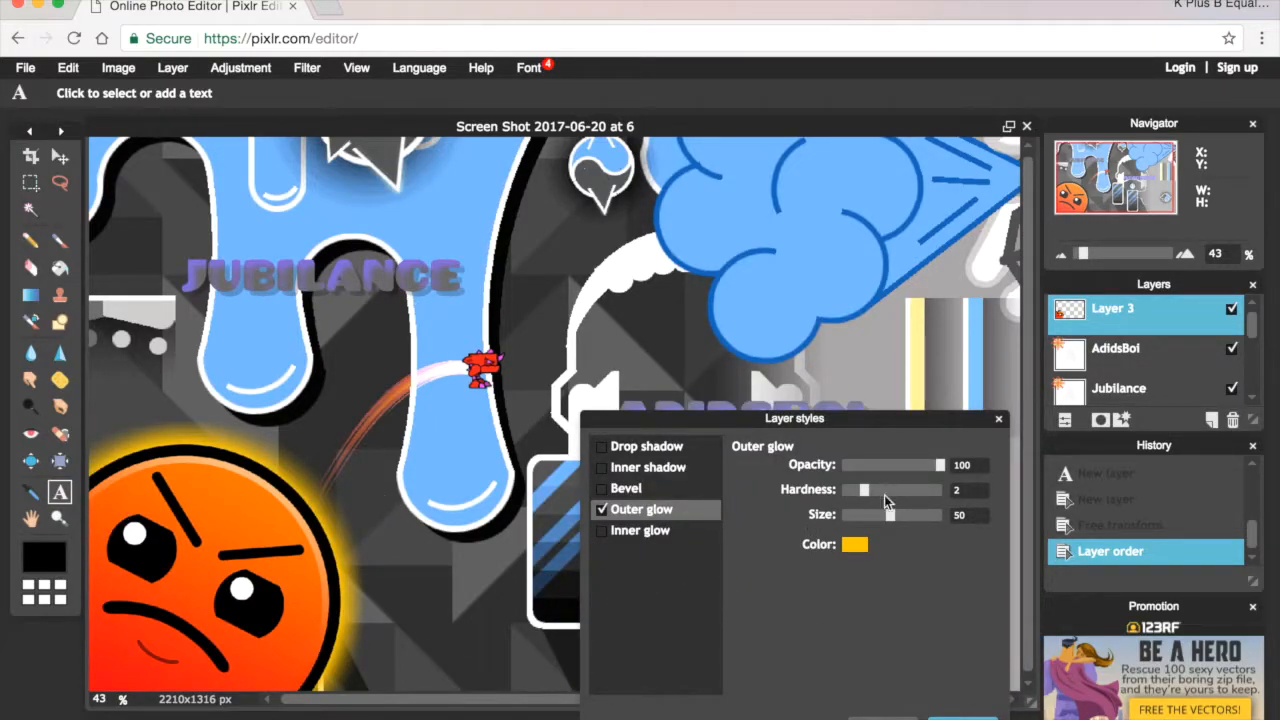
Step: Try an outer glow hardness of 4, turn the glow off, and accept the layer styles
{"action": "left_click_drag", "start_coordinate": [864, 492], "coordinate": [877, 488]}
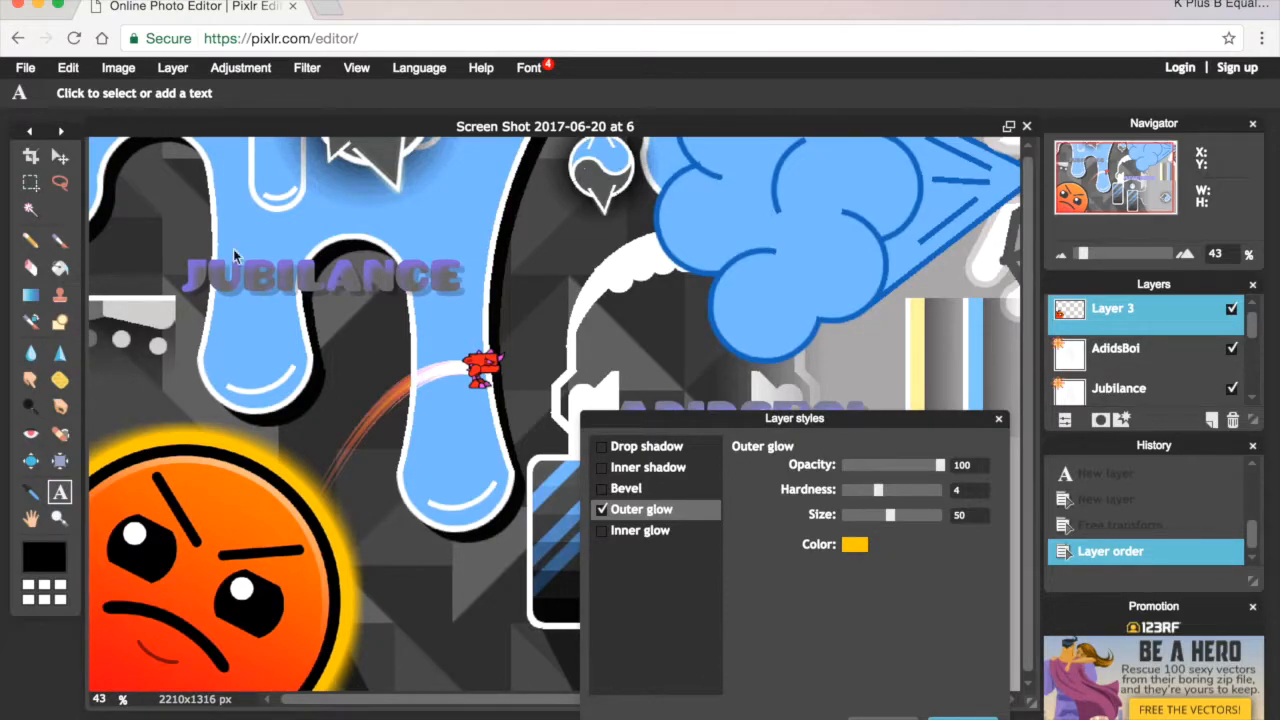
{"action": "left_click", "coordinate": [602, 509]}
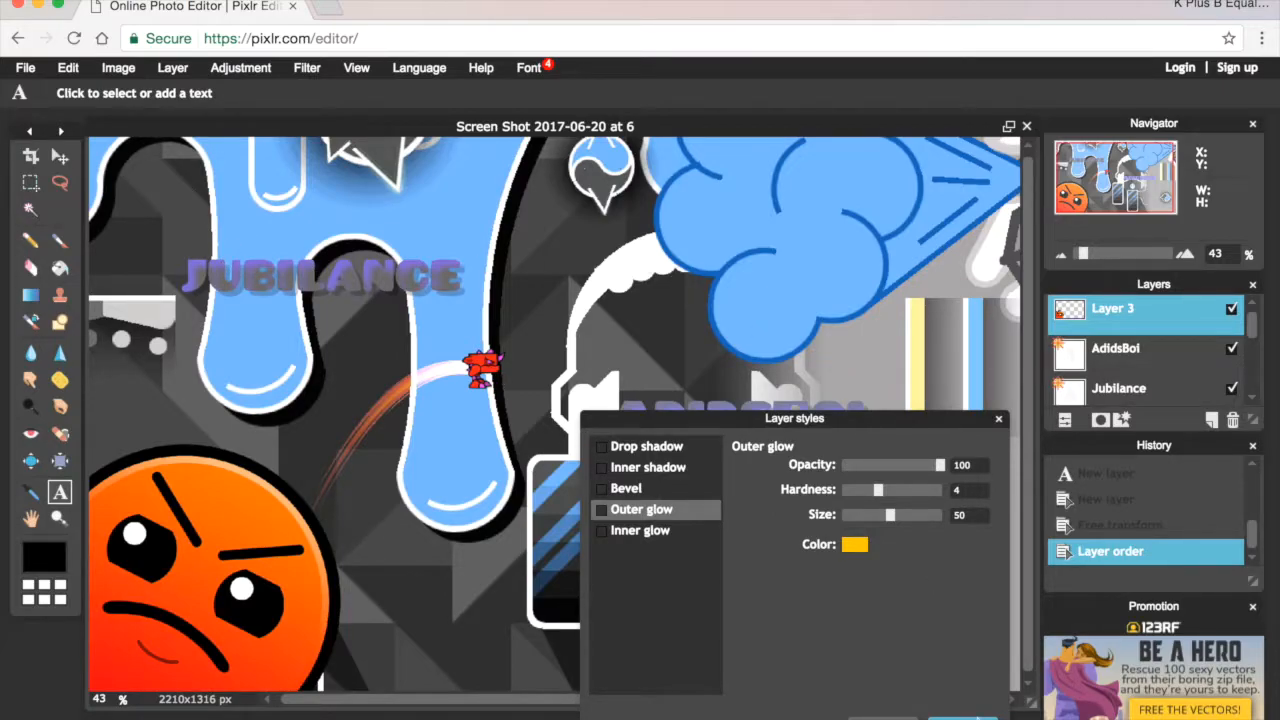
{"action": "left_click", "coordinate": [978, 717]}
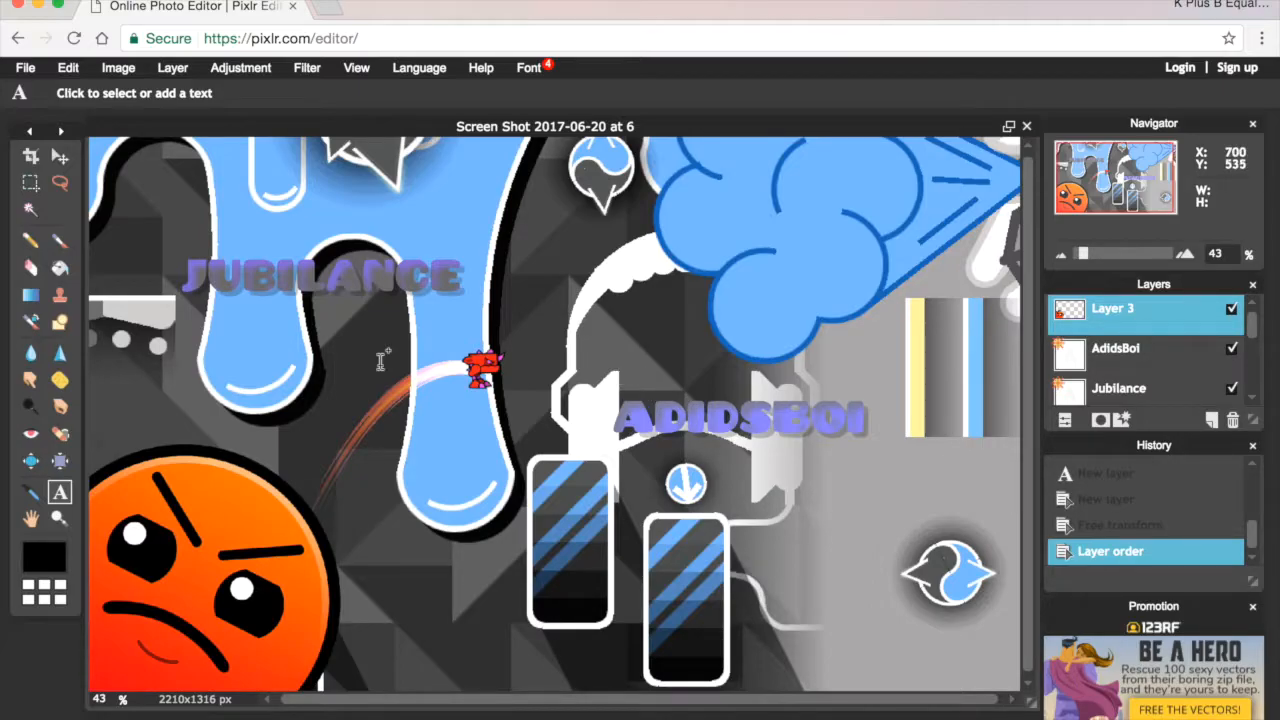
Step: Switch to Geometry Dash to check the coins under the Jubilance level, and return to Pixlr Editor
{"action": "mouse_move", "coordinate": [748, 712]}
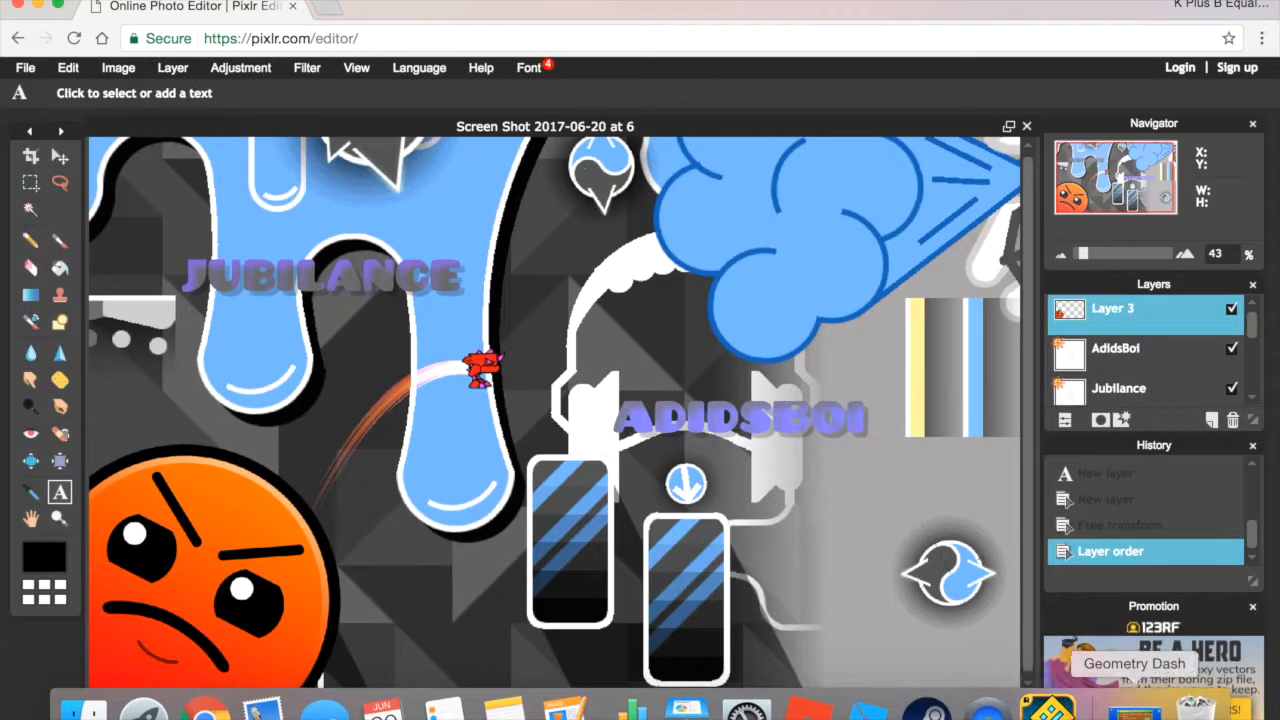
{"action": "left_click", "coordinate": [1134, 710]}
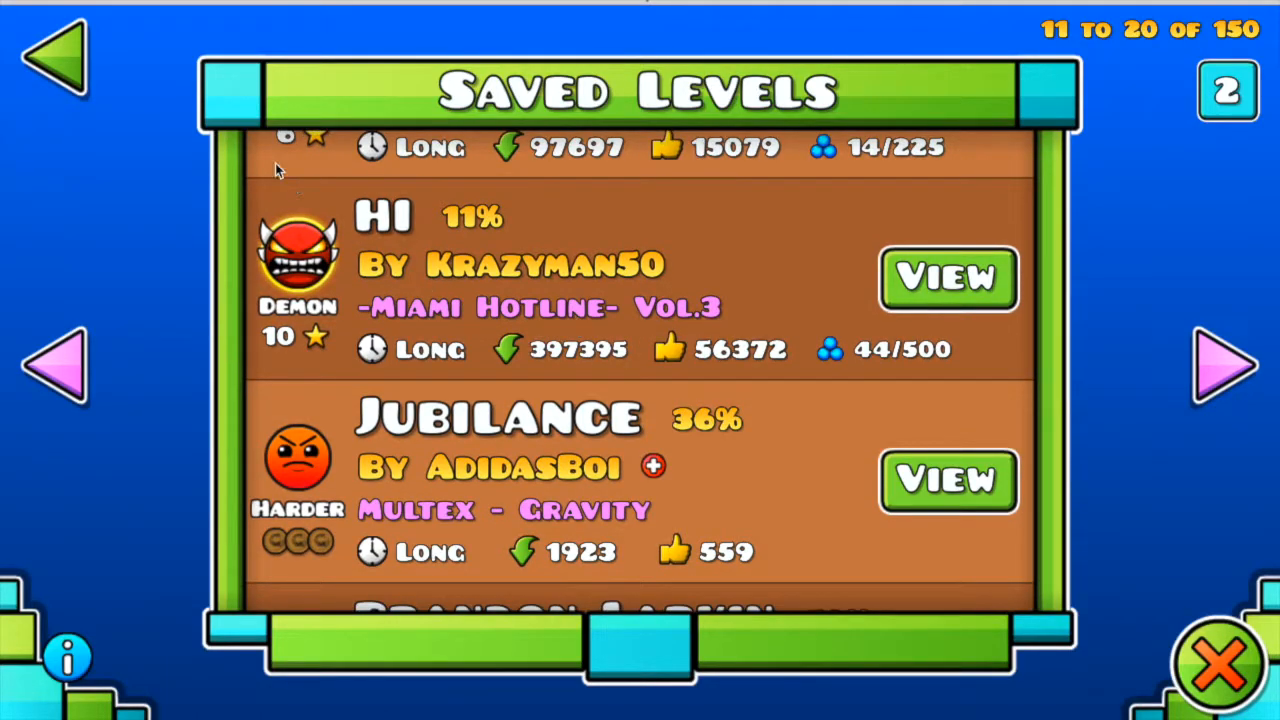
{"action": "left_click", "coordinate": [37, 5]}
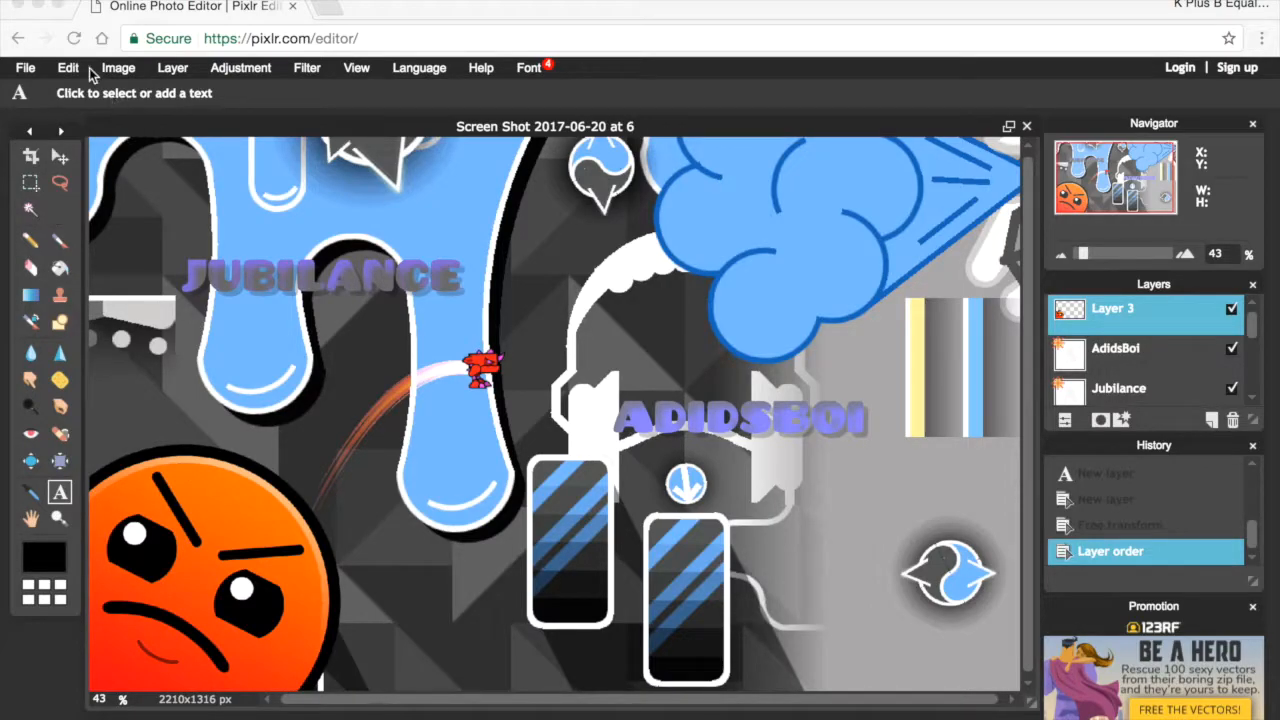
Step: Add UserCoin.png from the Downloads folder as a new image layer
{"action": "left_click", "coordinate": [195, 70]}
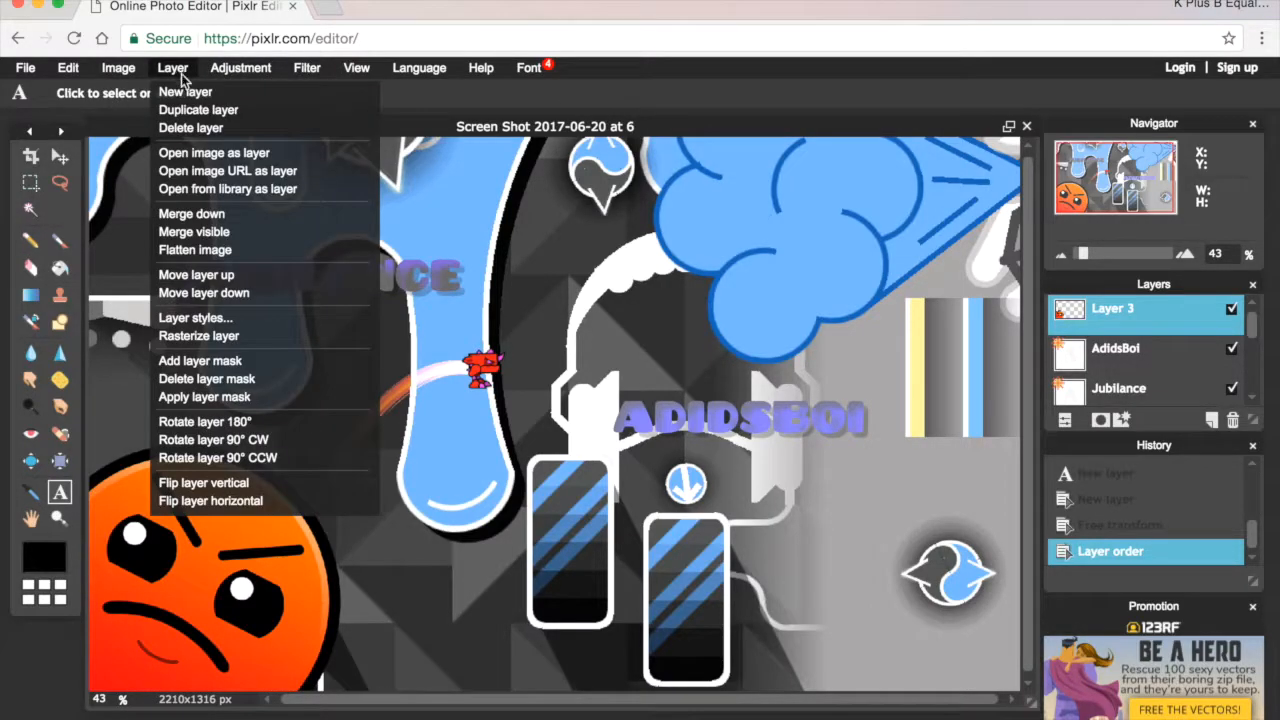
{"action": "left_click", "coordinate": [210, 157]}
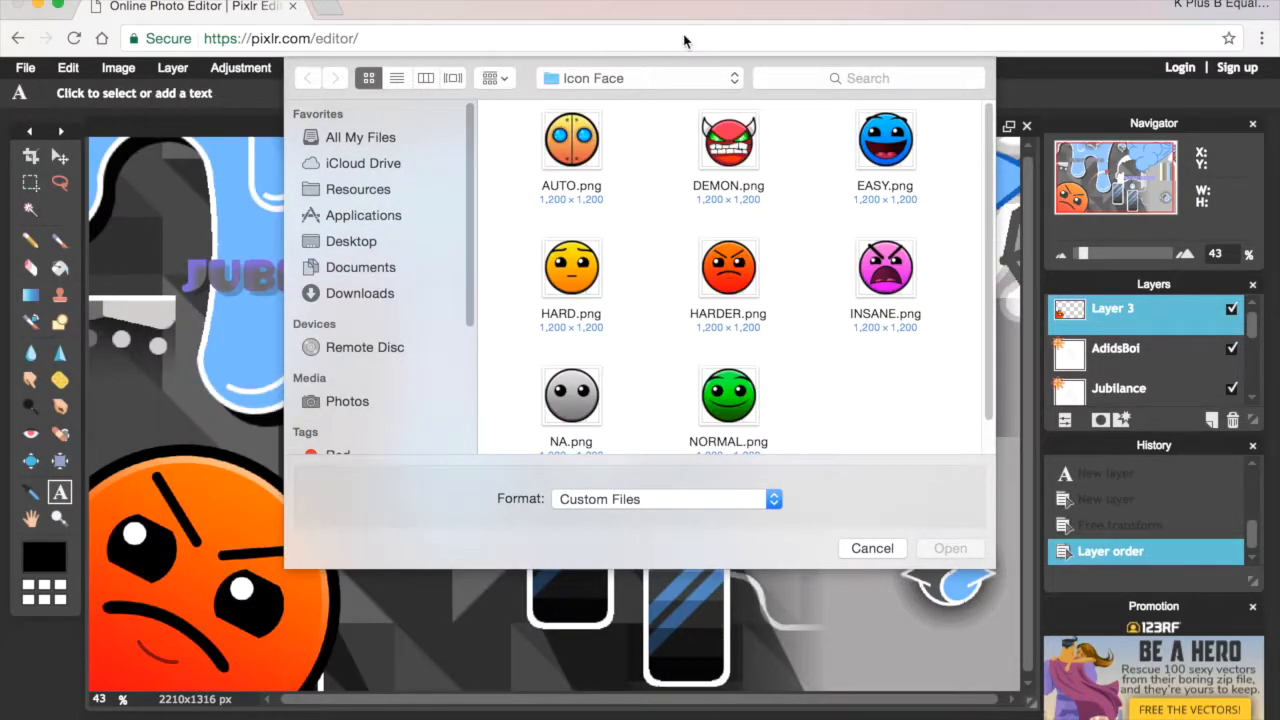
{"action": "left_click", "coordinate": [663, 80]}
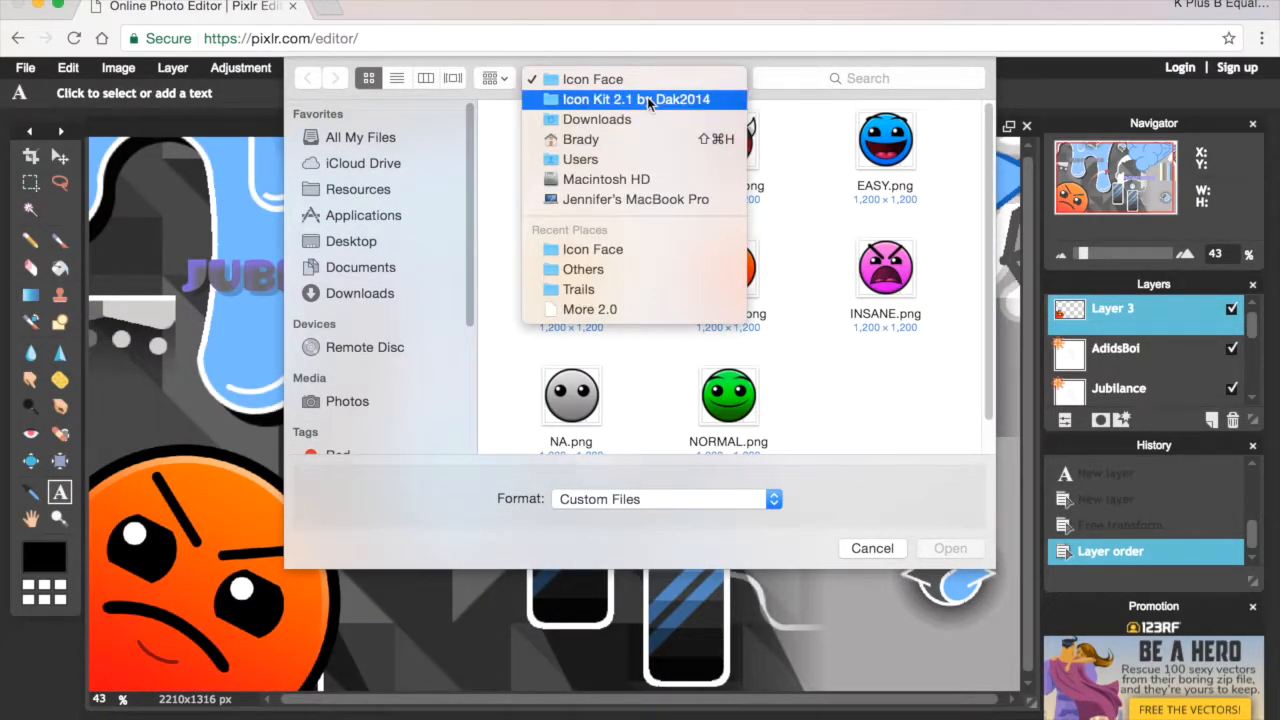
{"action": "left_click", "coordinate": [634, 120]}
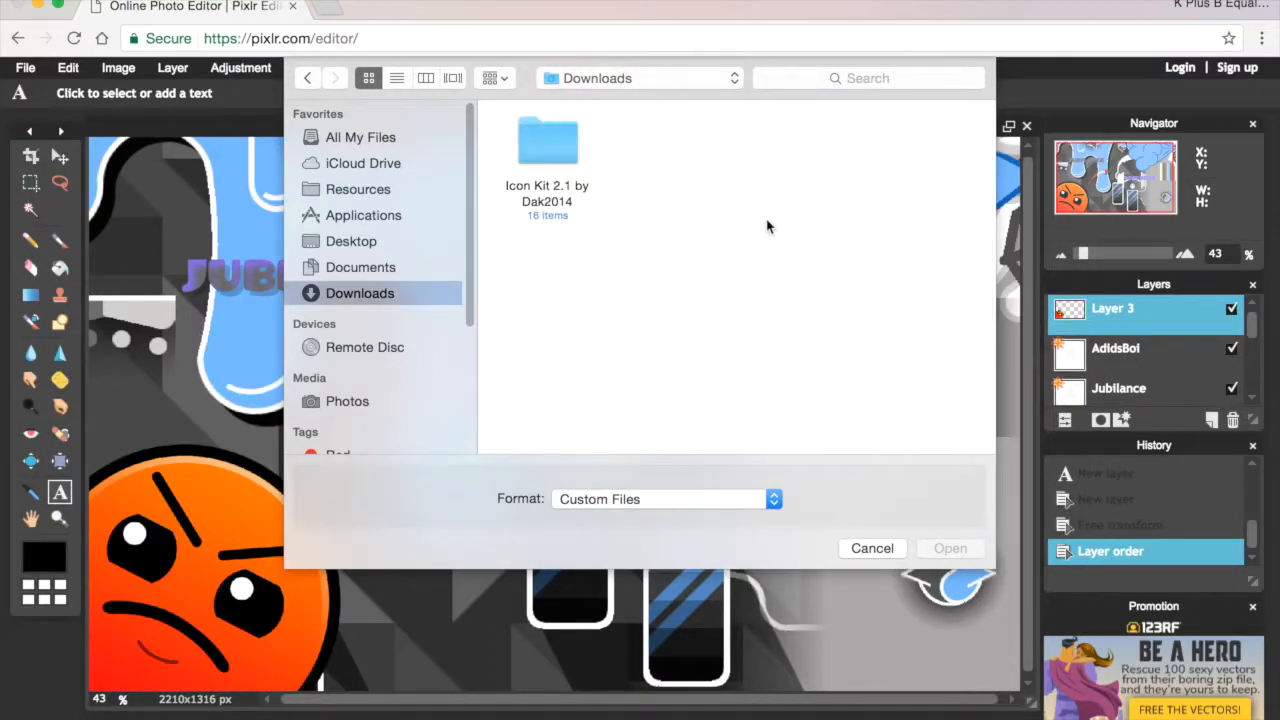
{"action": "scroll", "coordinate": [698, 172], "scroll_direction": "down", "scroll_amount": 10}
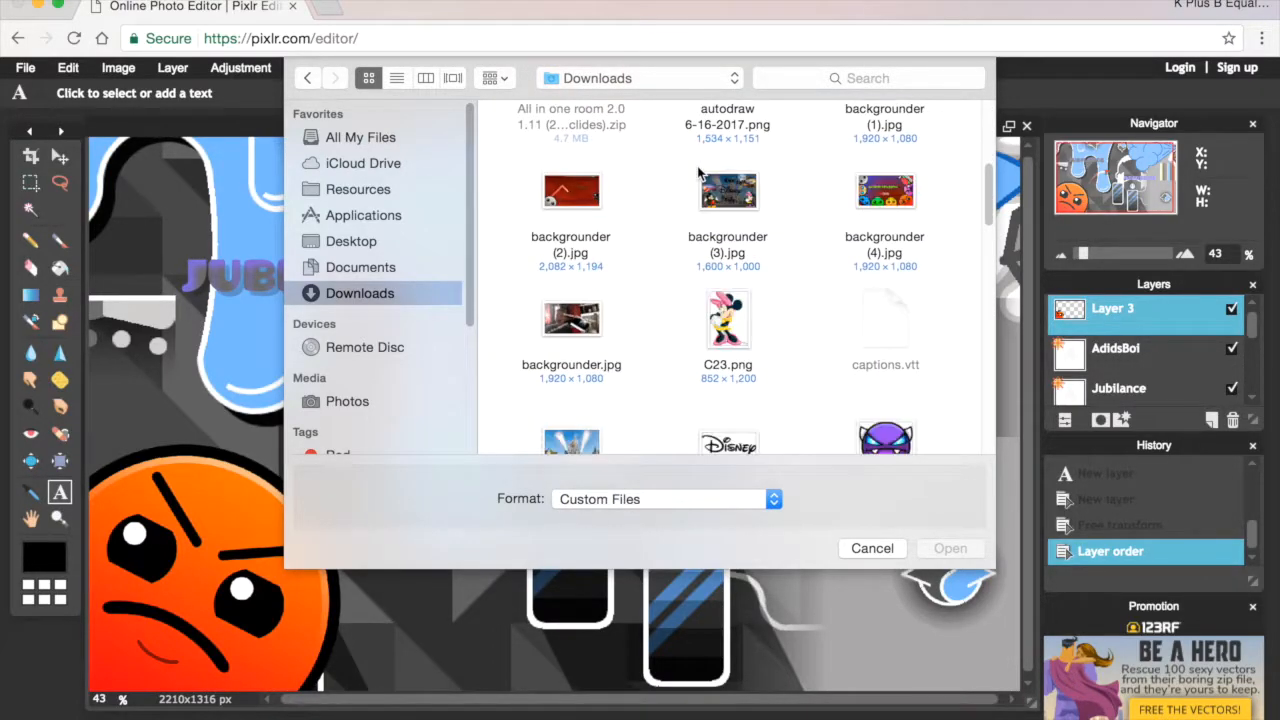
{"action": "scroll", "coordinate": [698, 172], "scroll_direction": "down", "scroll_amount": 10}
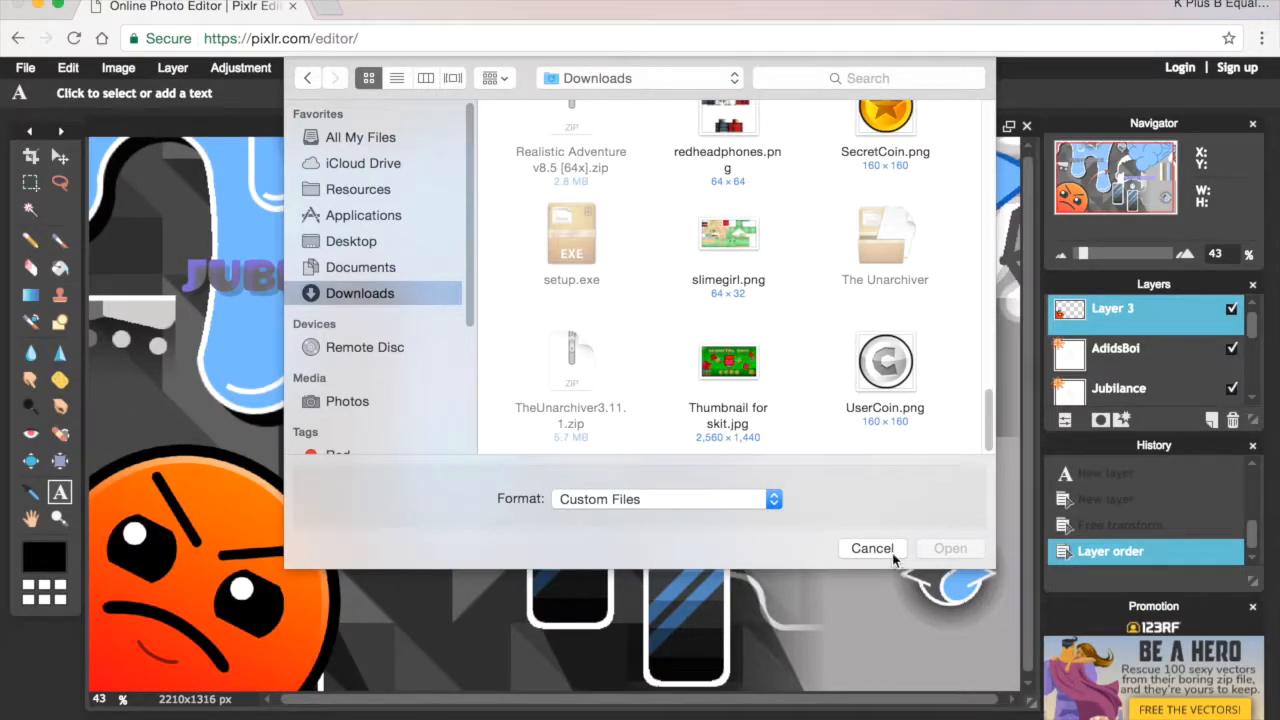
{"action": "left_click", "coordinate": [905, 378]}
{"action": "scroll", "coordinate": [893, 330], "scroll_direction": "up", "scroll_amount": 3}
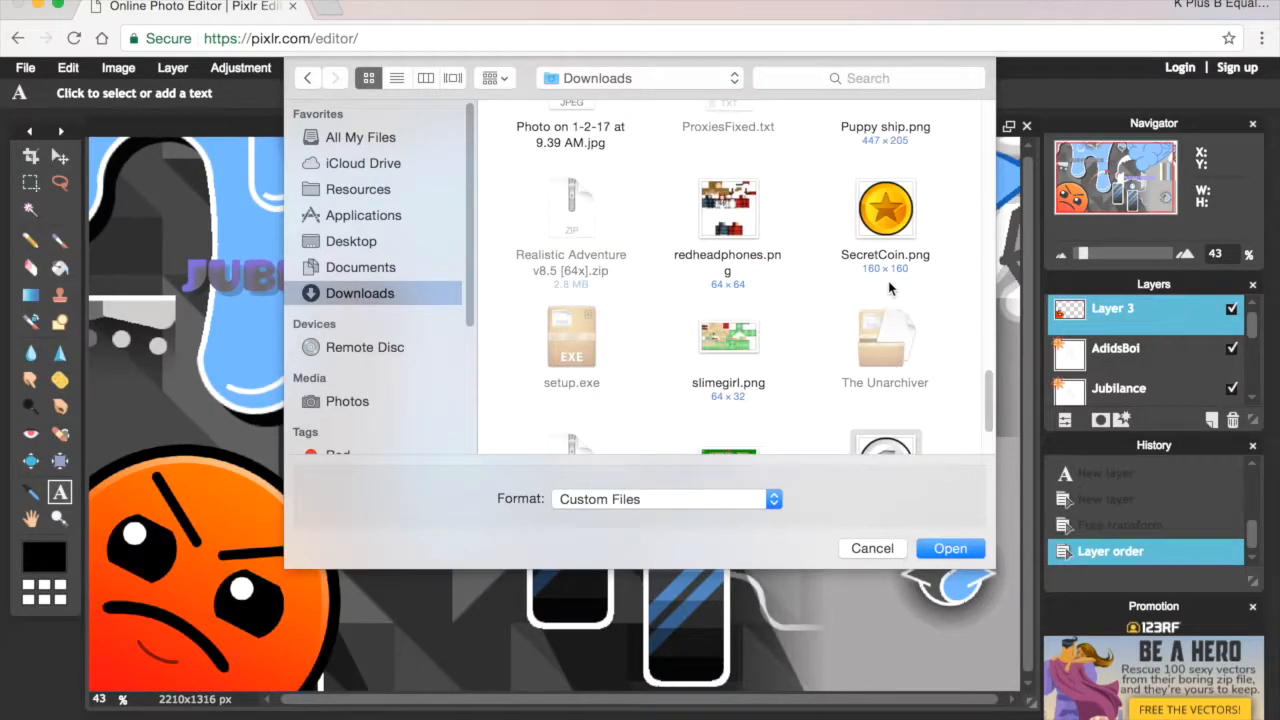
{"action": "scroll", "coordinate": [897, 357], "scroll_direction": "down", "scroll_amount": 3}
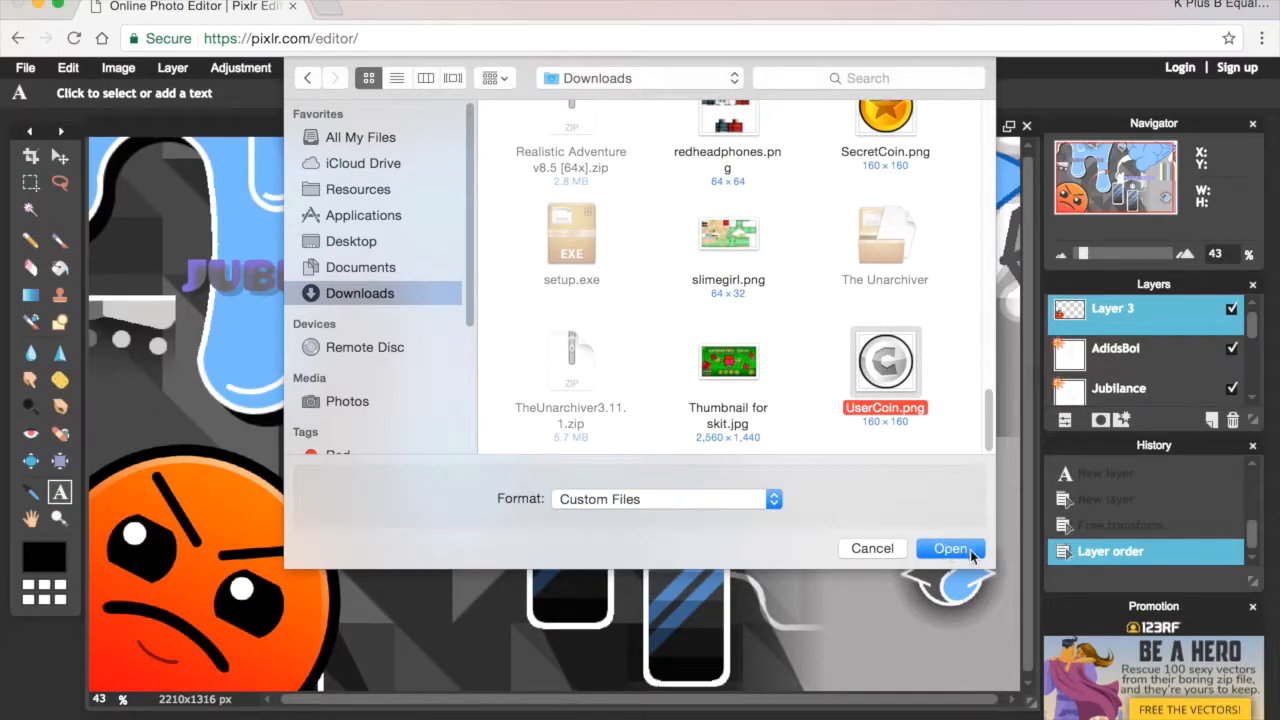
{"action": "left_click", "coordinate": [950, 548]}
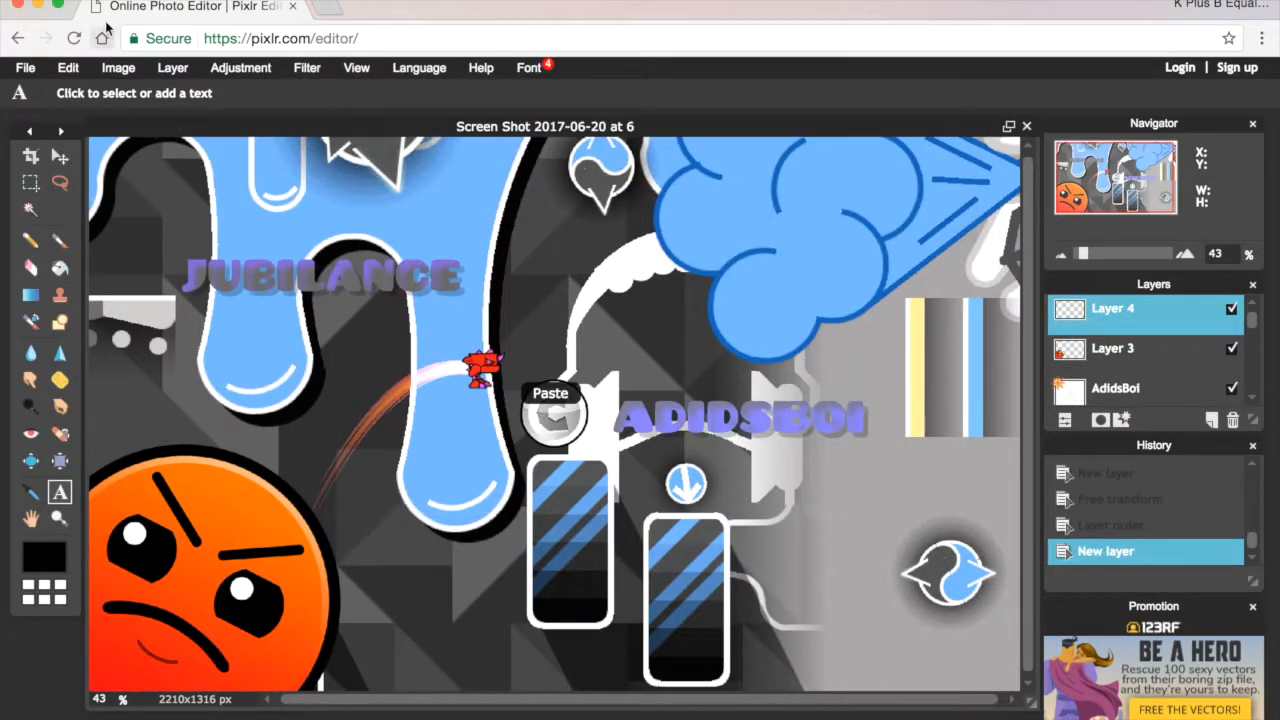
Step: Free-transform the user coin onto the difficulty face's upper-right edge, tilt it clockwise, and apply the change
{"action": "left_click", "coordinate": [68, 67]}
{"action": "left_click", "coordinate": [100, 211]}
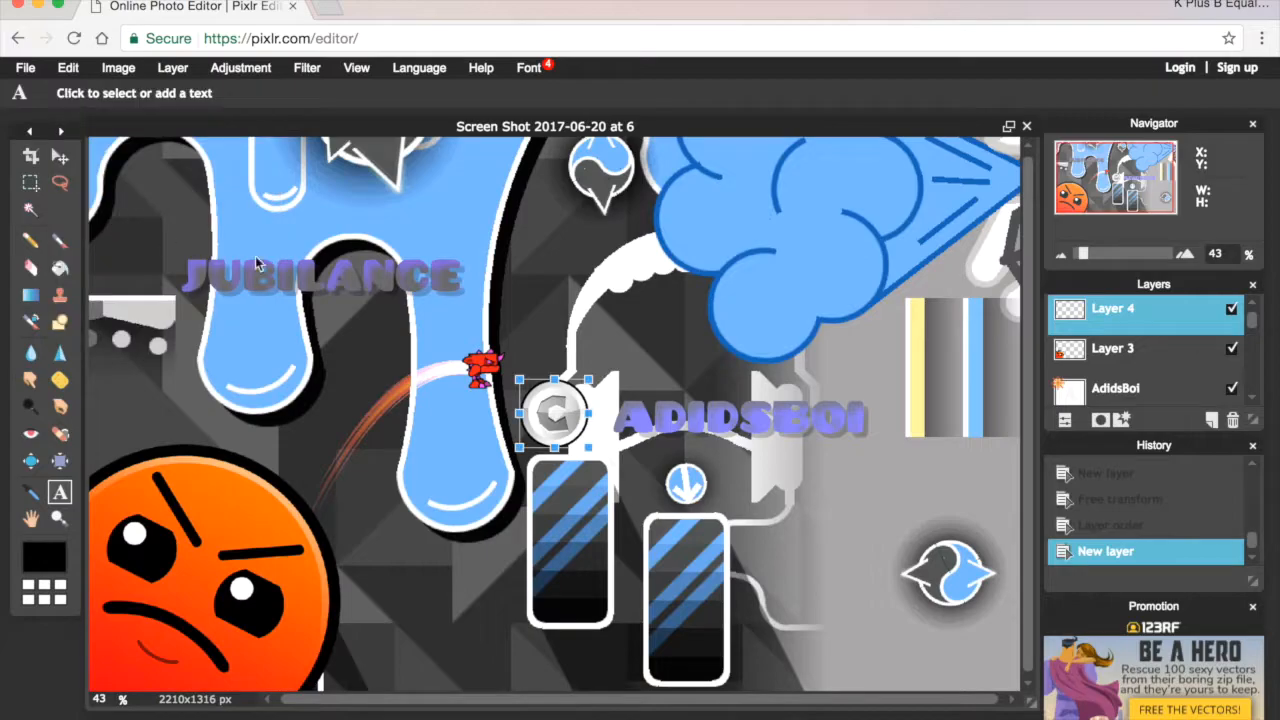
{"action": "left_click_drag", "start_coordinate": [578, 412], "coordinate": [267, 463]}
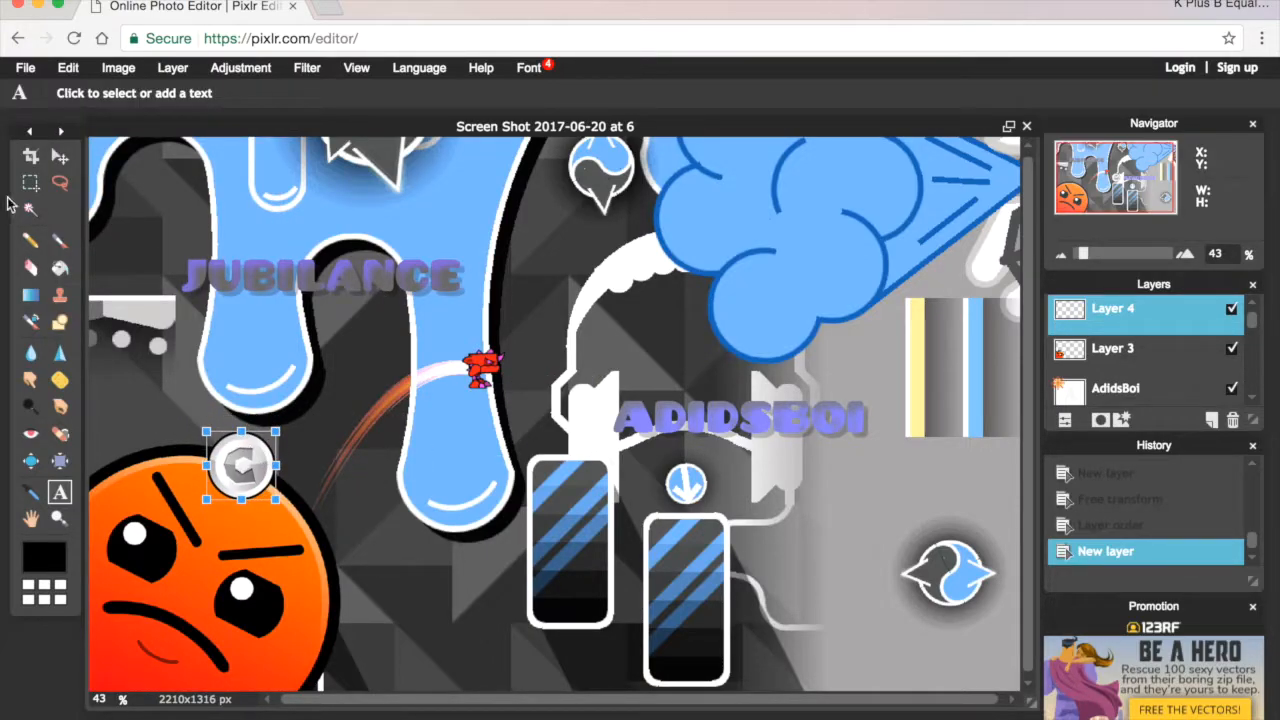
{"action": "left_click_drag", "start_coordinate": [198, 423], "coordinate": [189, 478]}
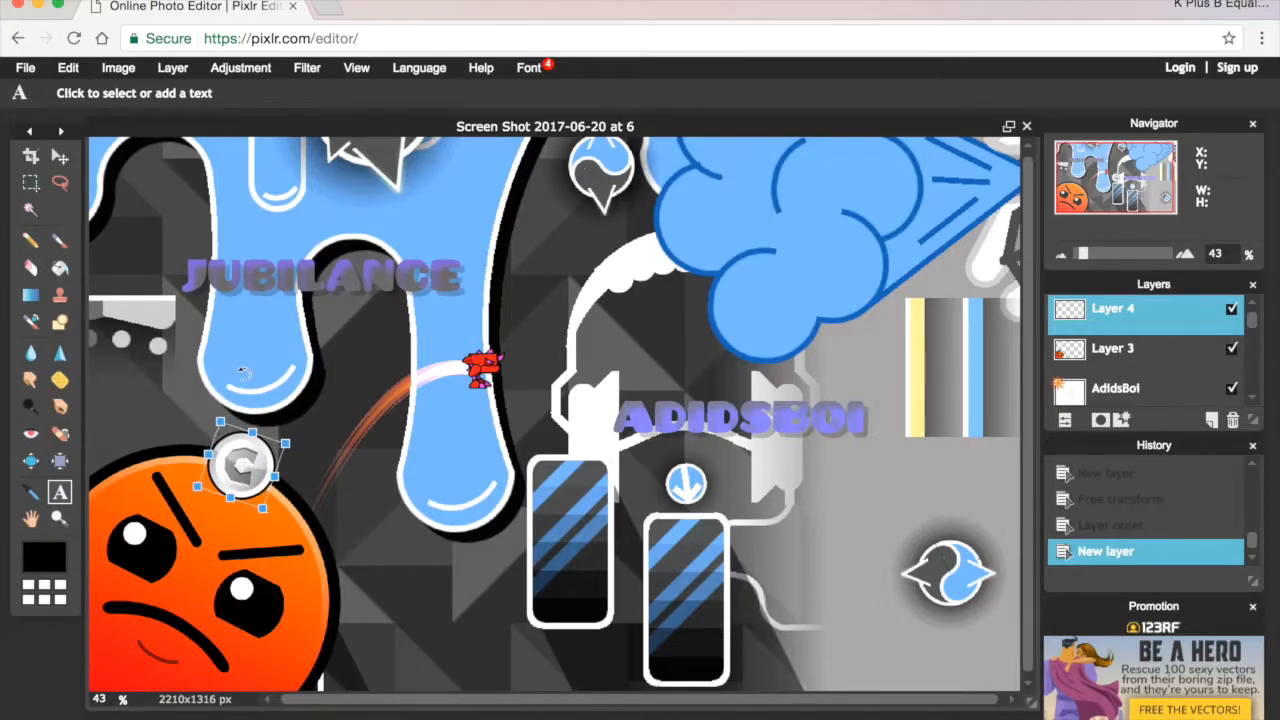
{"action": "left_click_drag", "start_coordinate": [240, 422], "coordinate": [272, 468]}
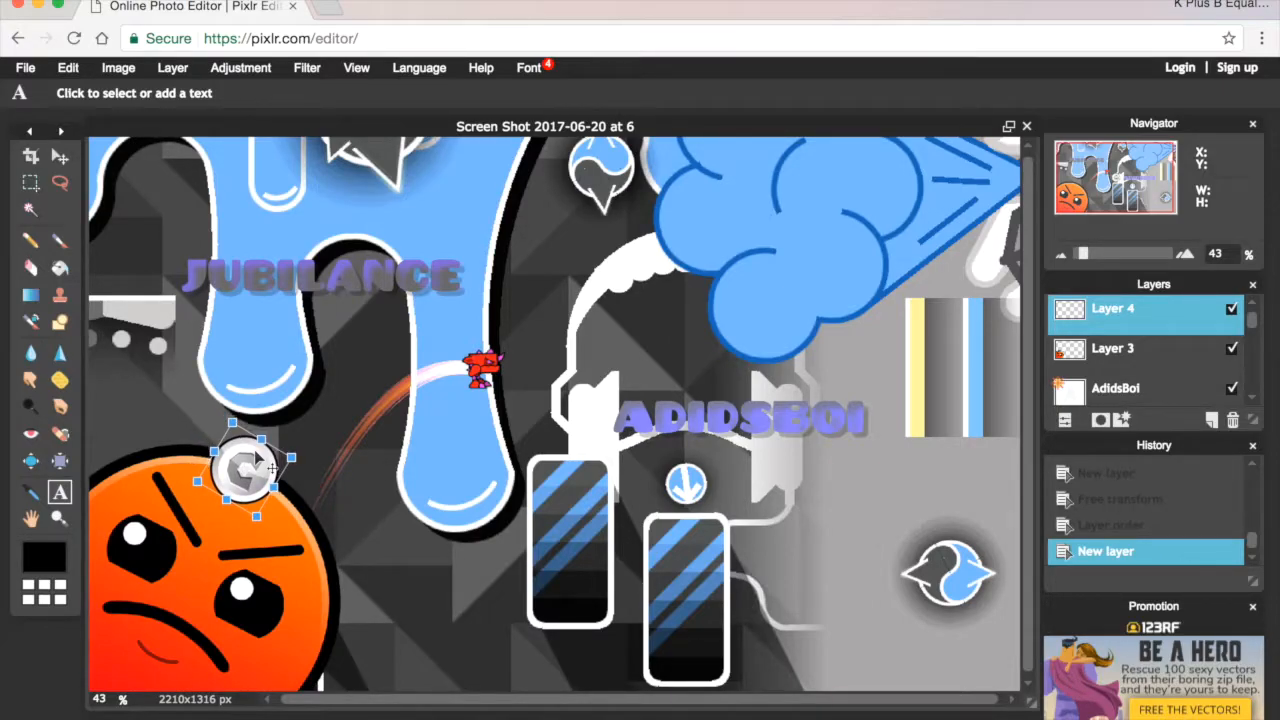
{"action": "right_click", "coordinate": [1092, 309]}
{"action": "left_click", "coordinate": [1038, 256]}
{"action": "left_click", "coordinate": [884, 400]}
{"action": "left_click", "coordinate": [571, 446]}
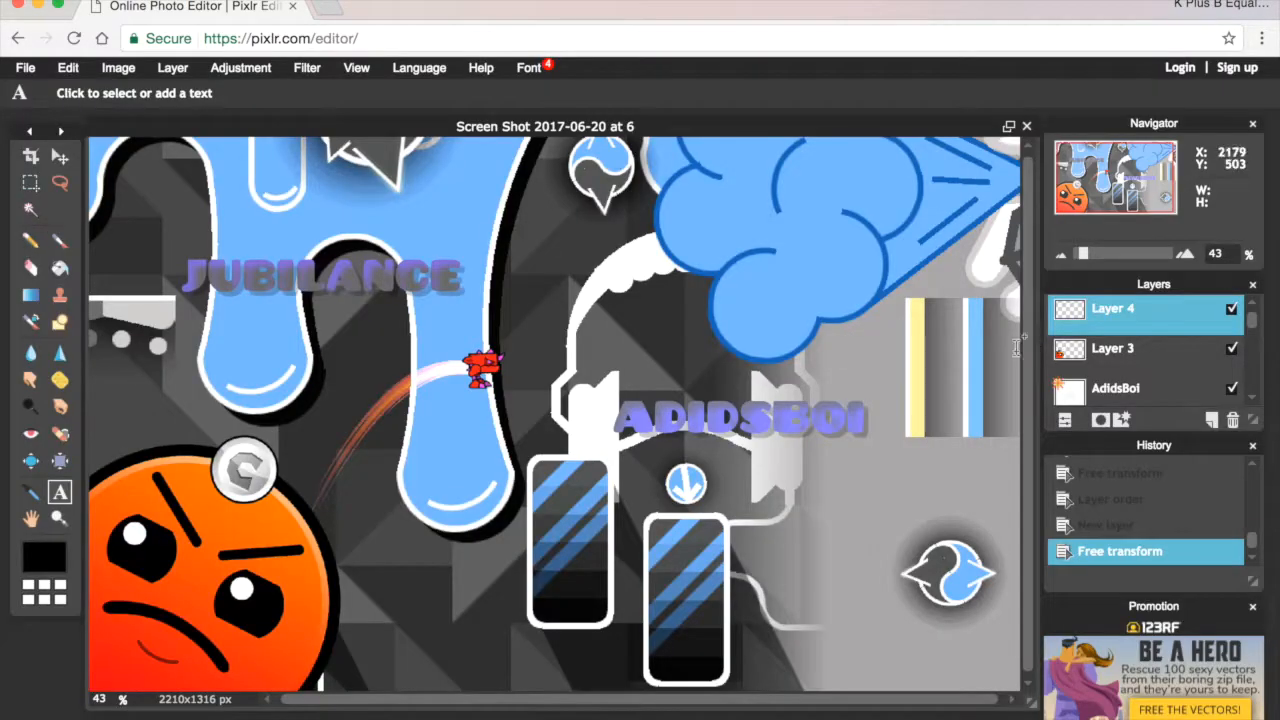
Step: Duplicate the coin layer, place the copy to the left of the first coin, tilt it counterclockwise, and apply the transform
{"action": "right_click", "coordinate": [1118, 317]}
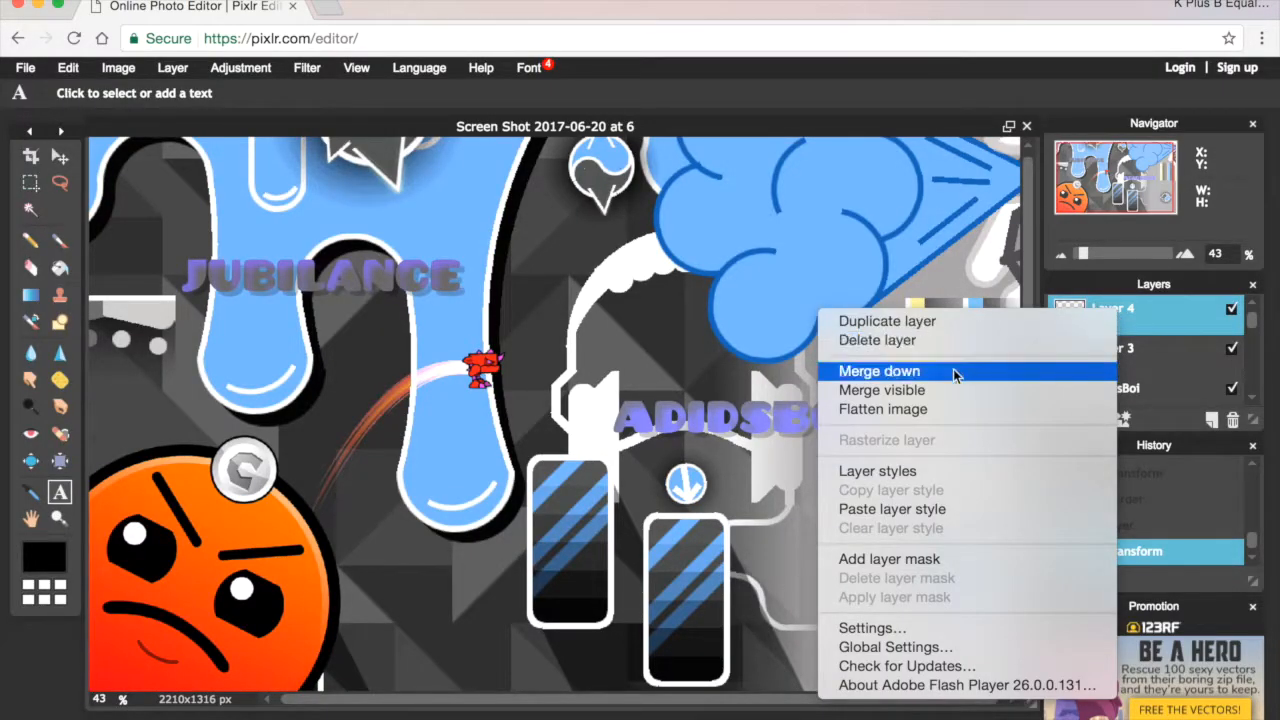
{"action": "left_click", "coordinate": [957, 319]}
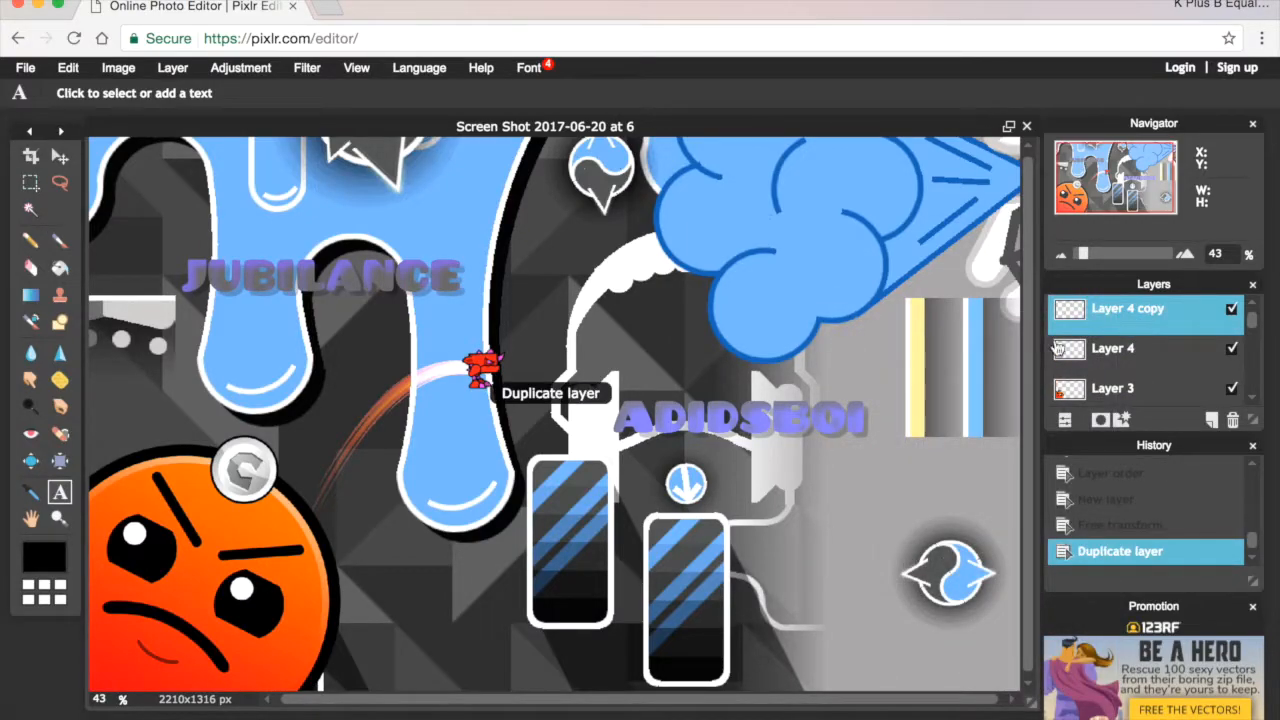
{"action": "left_click", "coordinate": [68, 68]}
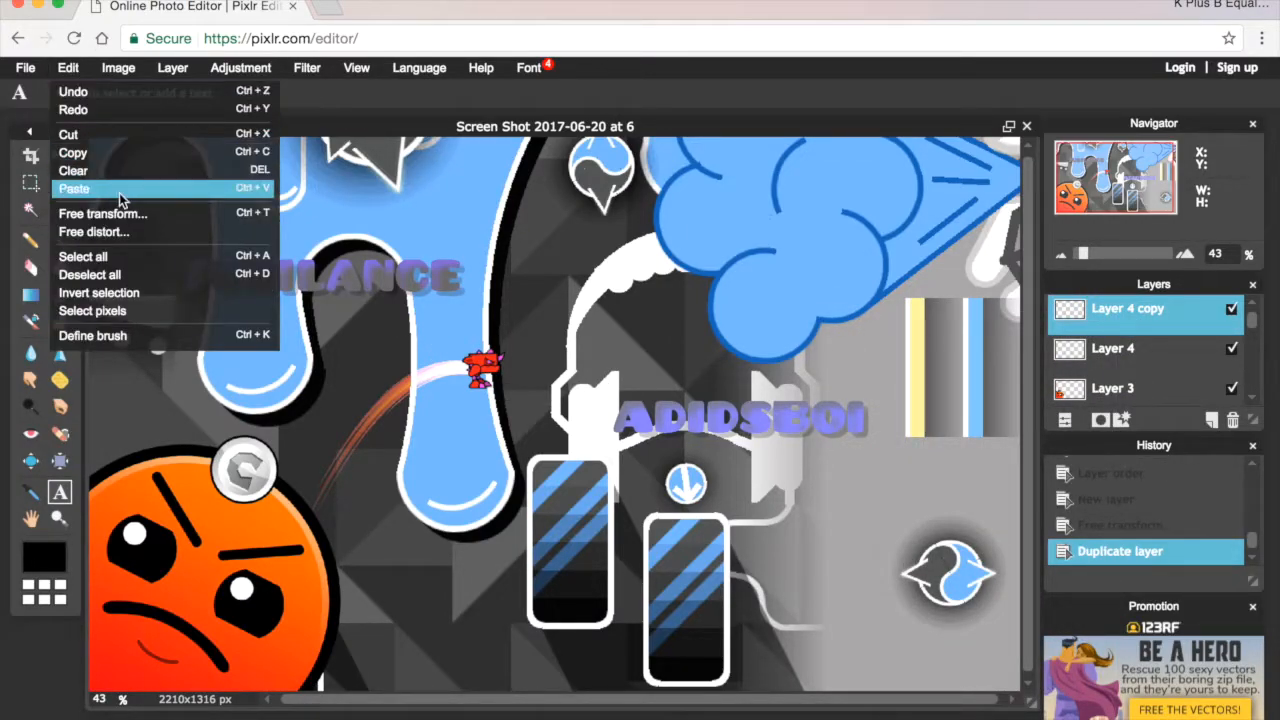
{"action": "left_click", "coordinate": [100, 209]}
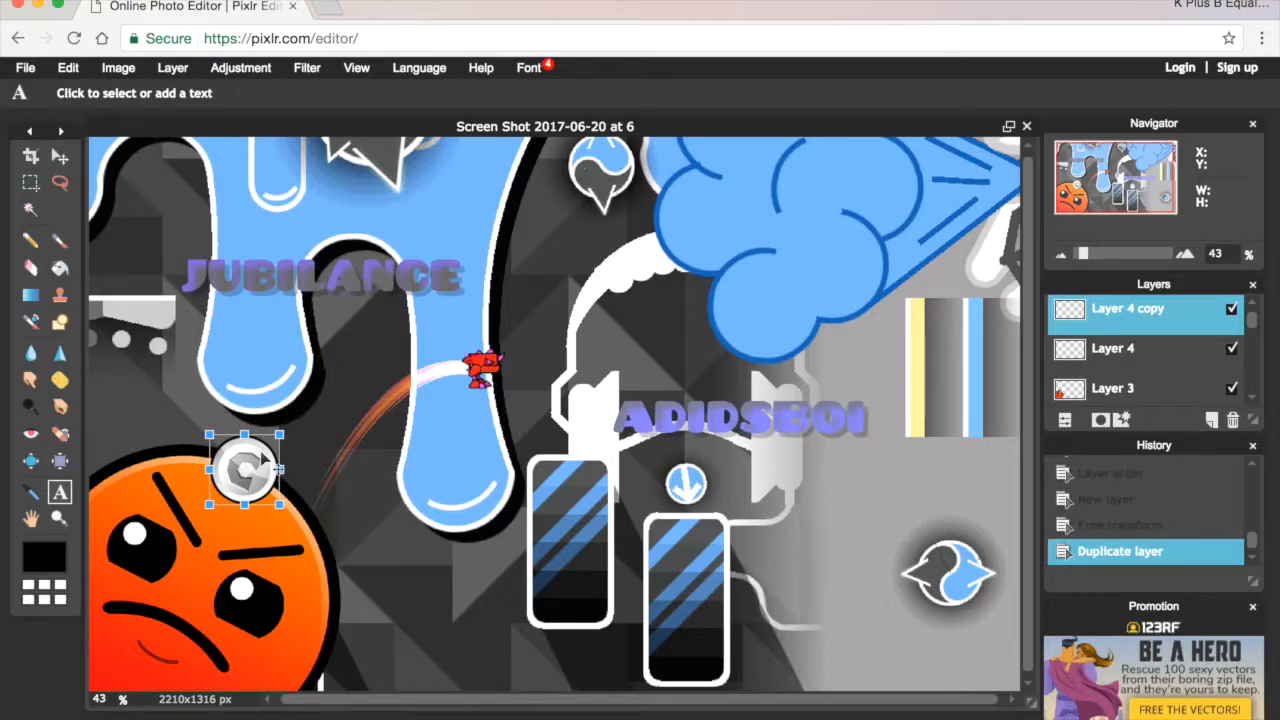
{"action": "left_click_drag", "start_coordinate": [262, 460], "coordinate": [213, 446]}
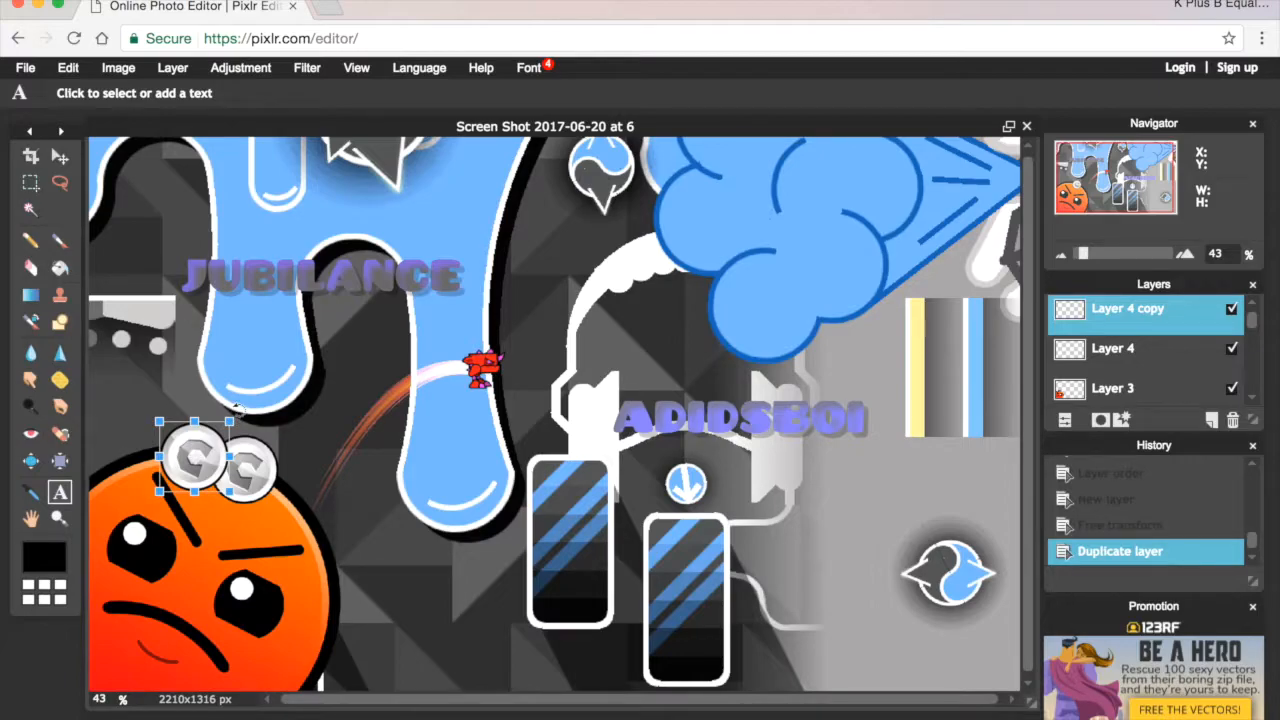
{"action": "left_click_drag", "start_coordinate": [210, 398], "coordinate": [205, 351]}
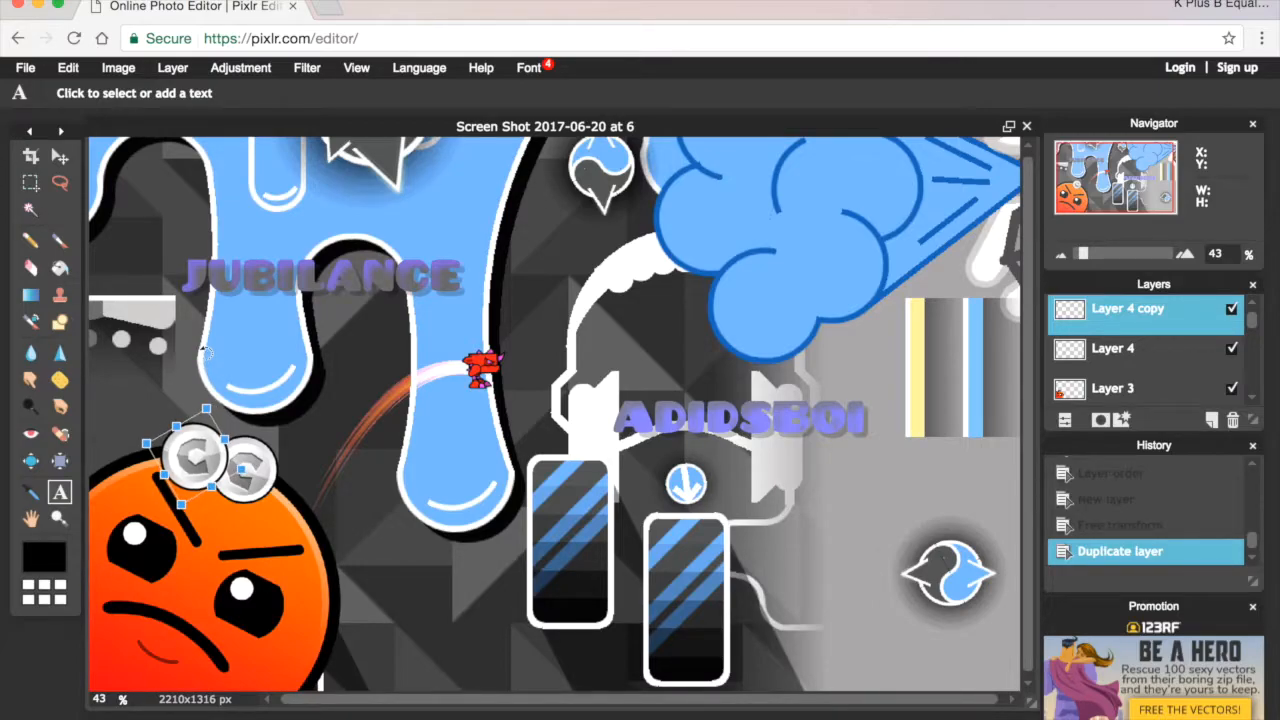
{"action": "left_click_drag", "start_coordinate": [199, 467], "coordinate": [199, 477]}
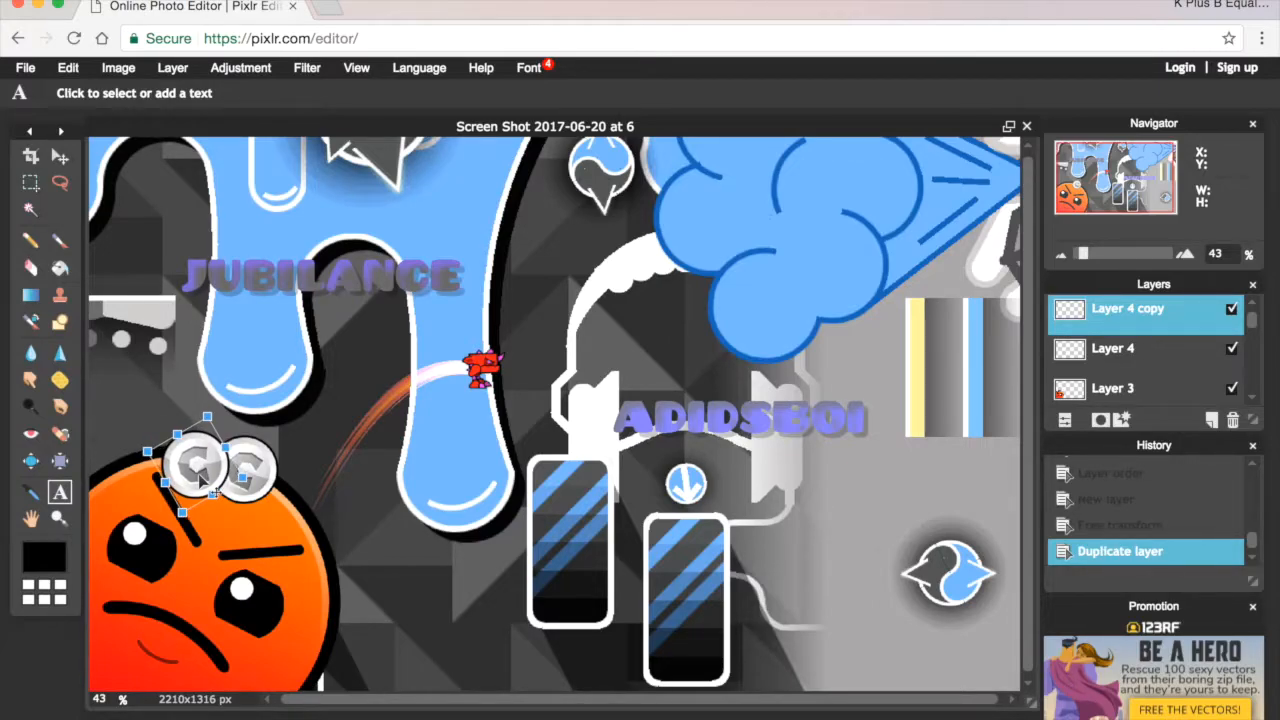
{"action": "left_click", "coordinate": [1132, 320]}
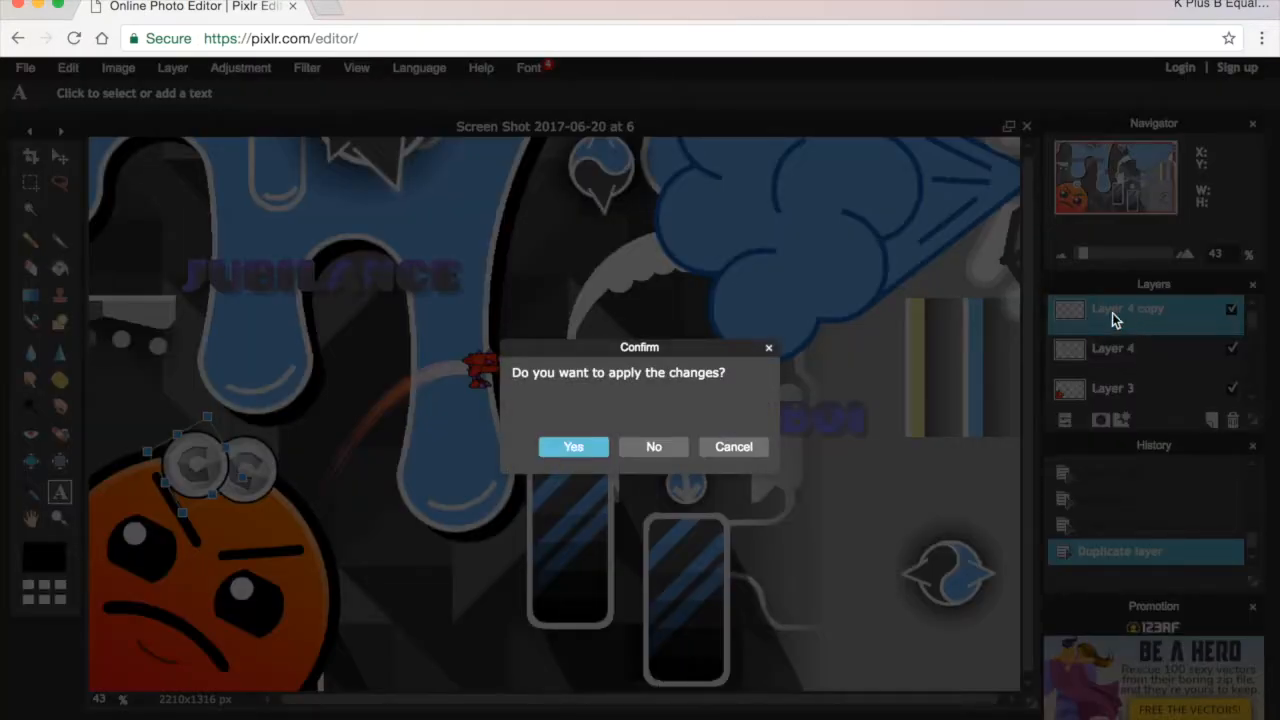
{"action": "left_click", "coordinate": [601, 449]}
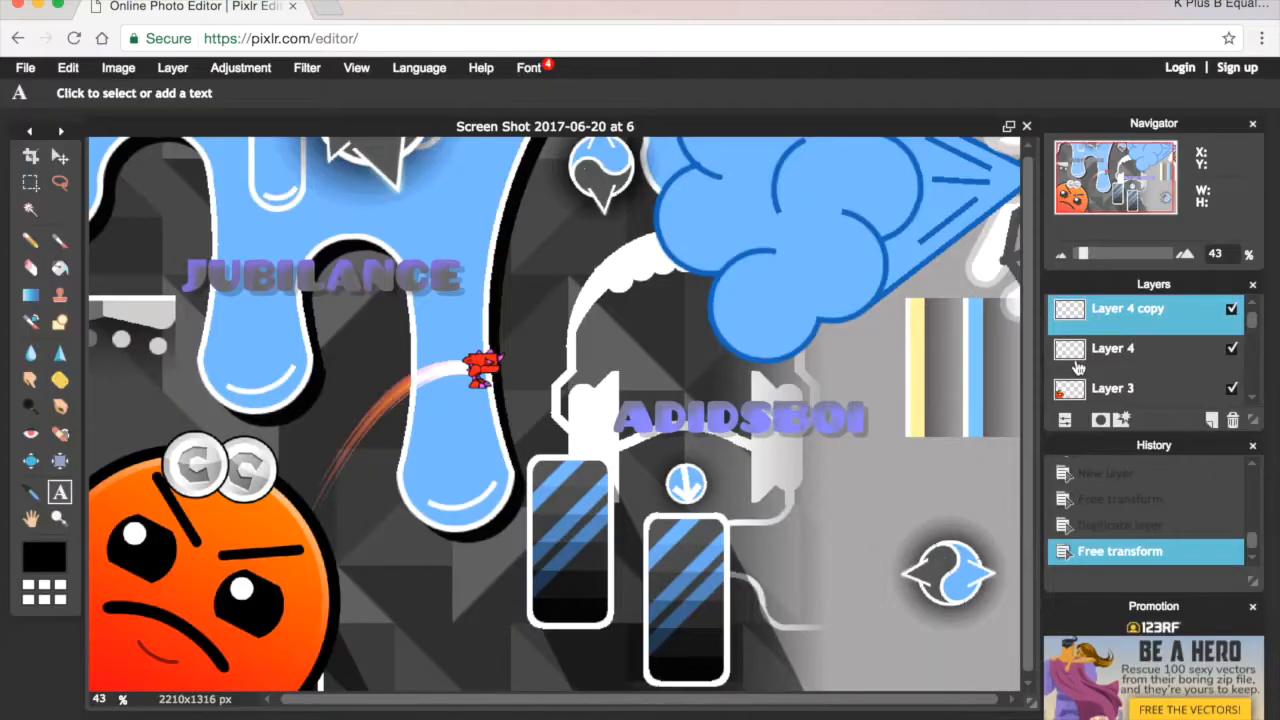
Step: Duplicate the left coin's layer for a third coin
{"action": "right_click", "coordinate": [1105, 318]}
{"action": "left_click", "coordinate": [1024, 326]}
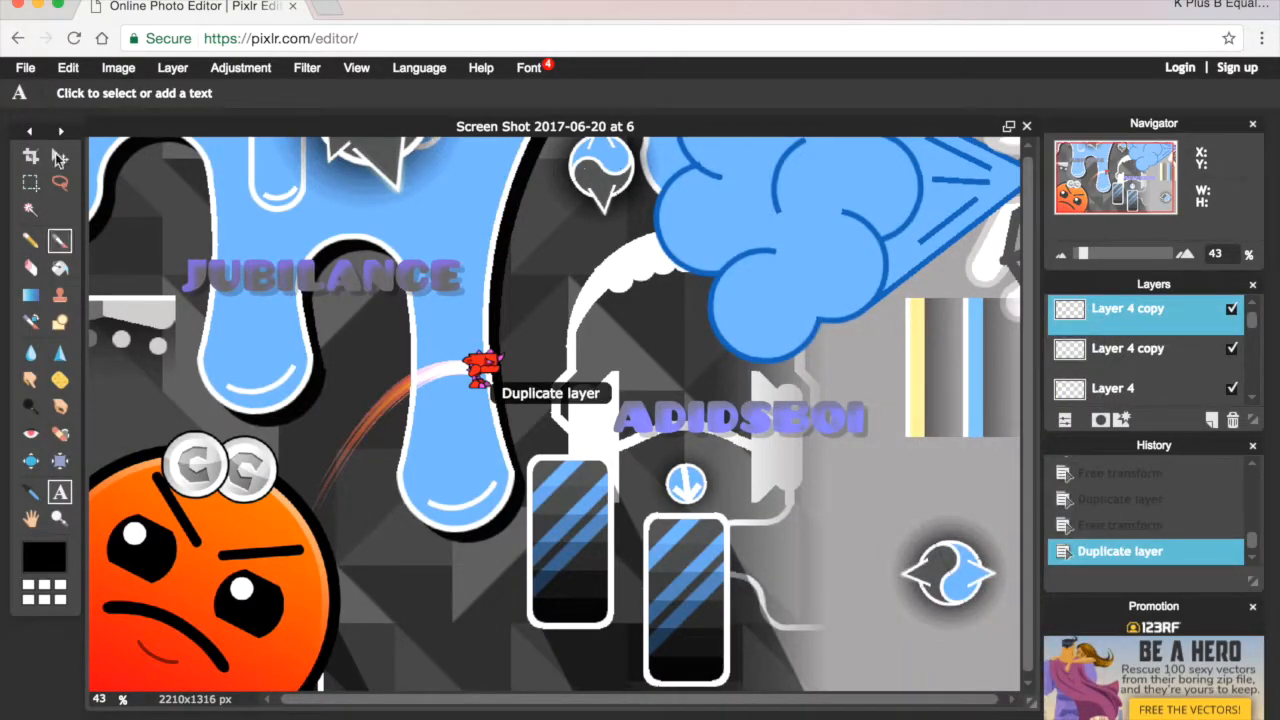
{"action": "left_click", "coordinate": [63, 69]}
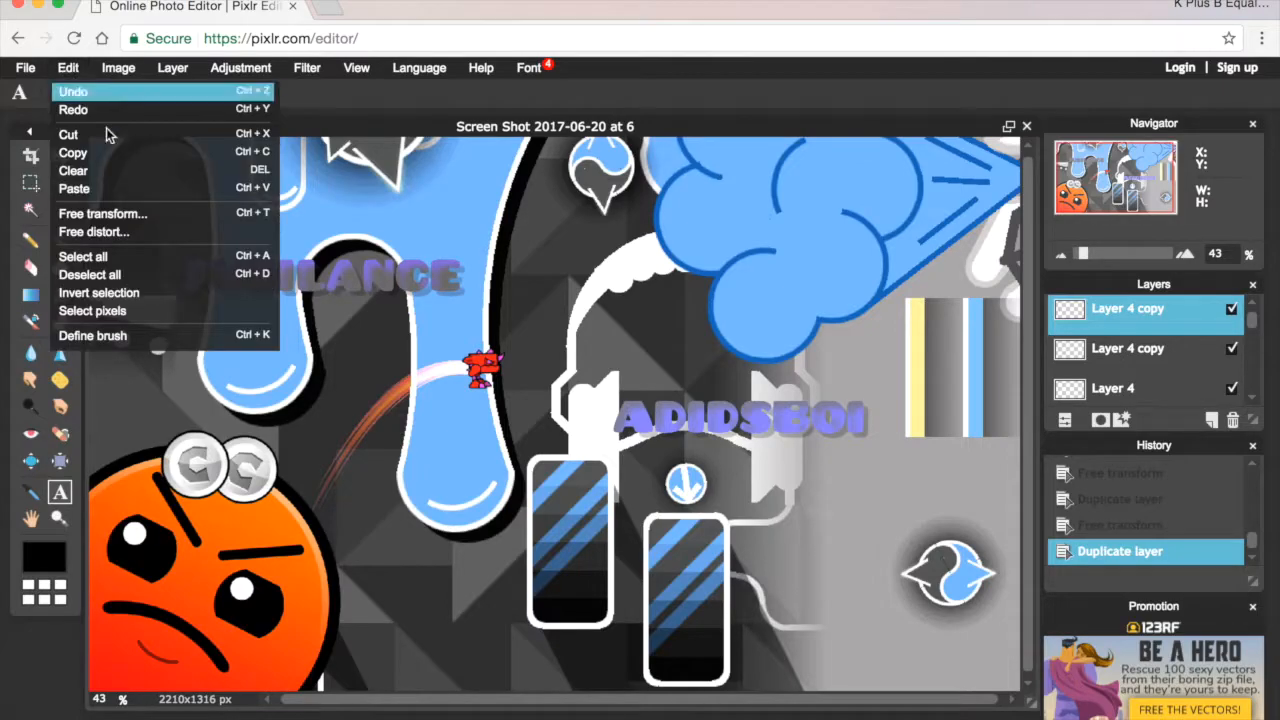
{"action": "left_click", "coordinate": [113, 214]}
{"action": "left_click_drag", "start_coordinate": [216, 497], "coordinate": [310, 522]}
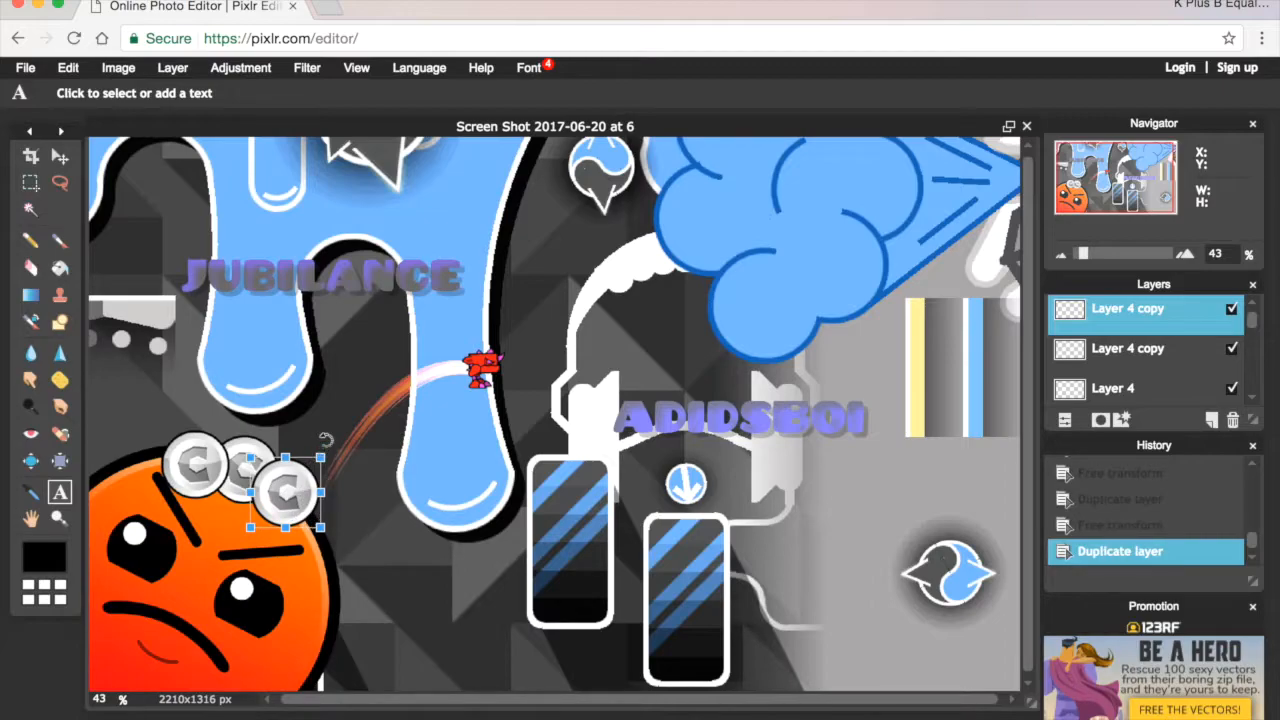
{"action": "left_click_drag", "start_coordinate": [327, 440], "coordinate": [257, 512]}
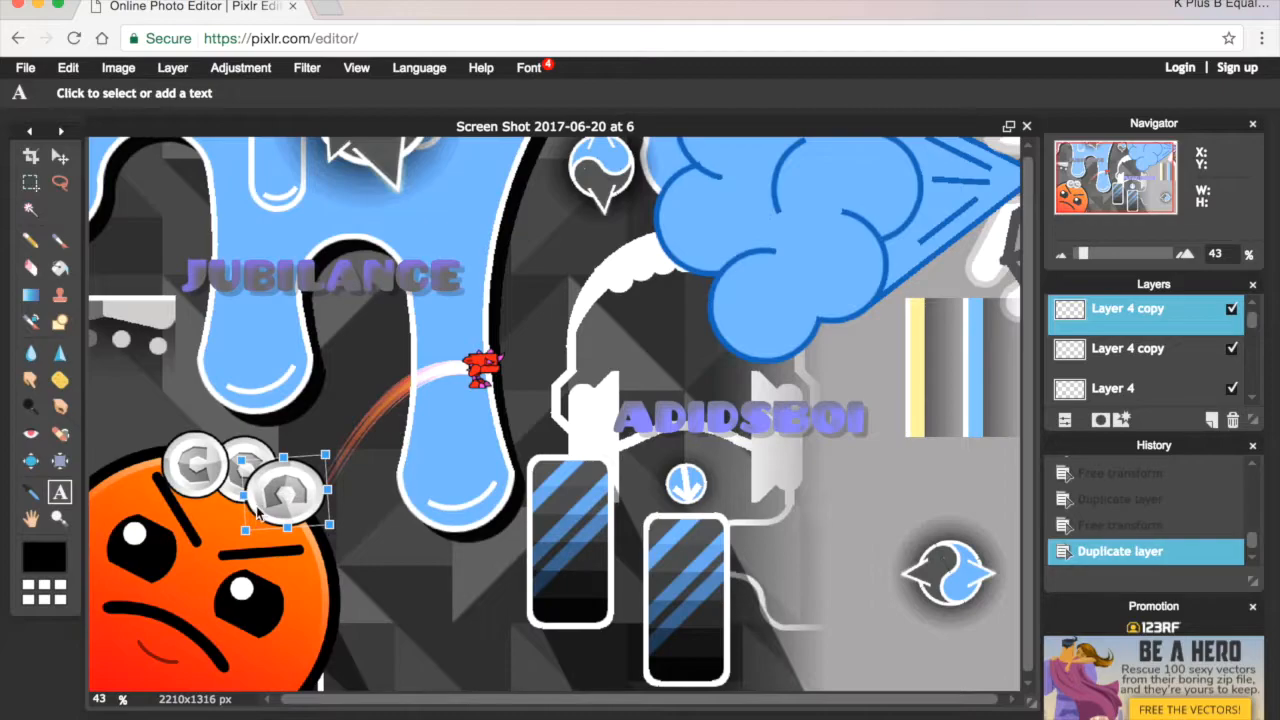
{"action": "left_click", "coordinate": [538, 486]}
{"action": "left_click", "coordinate": [648, 450]}
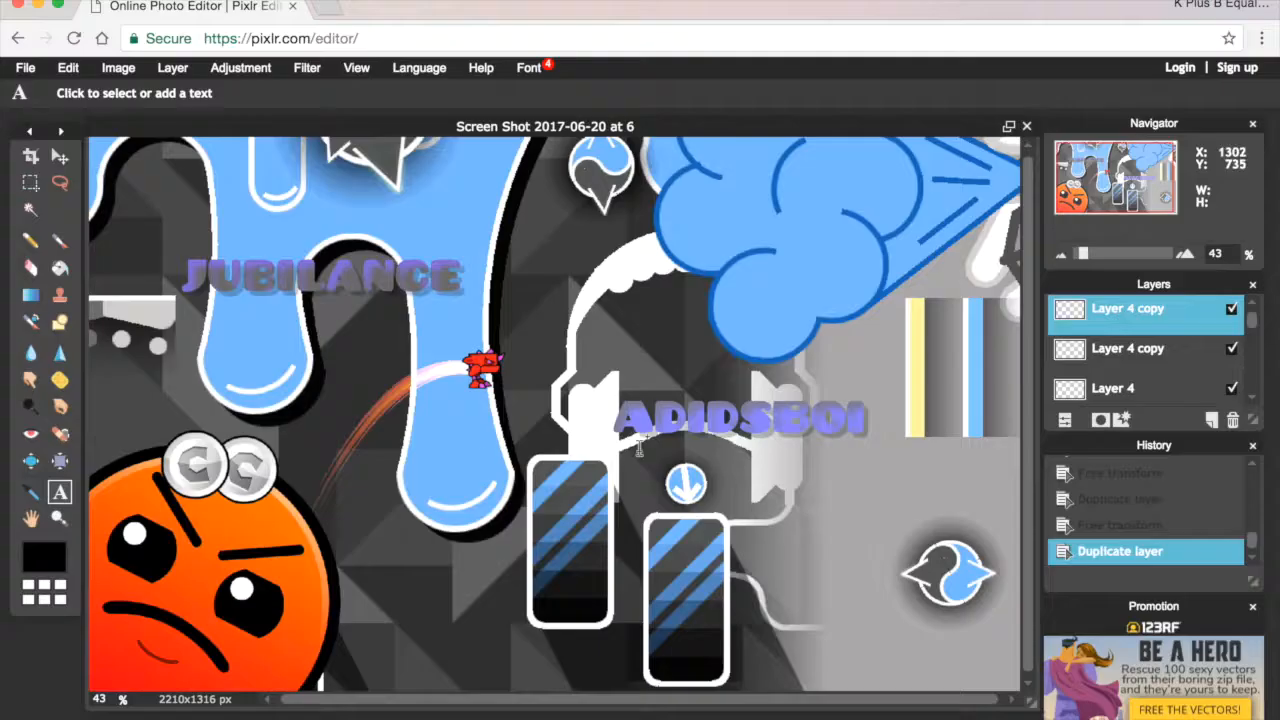
Step: Free-transform the third coin to the right of the other two along the face's edge, rotate it to follow the curve, and apply
{"action": "left_click", "coordinate": [81, 78]}
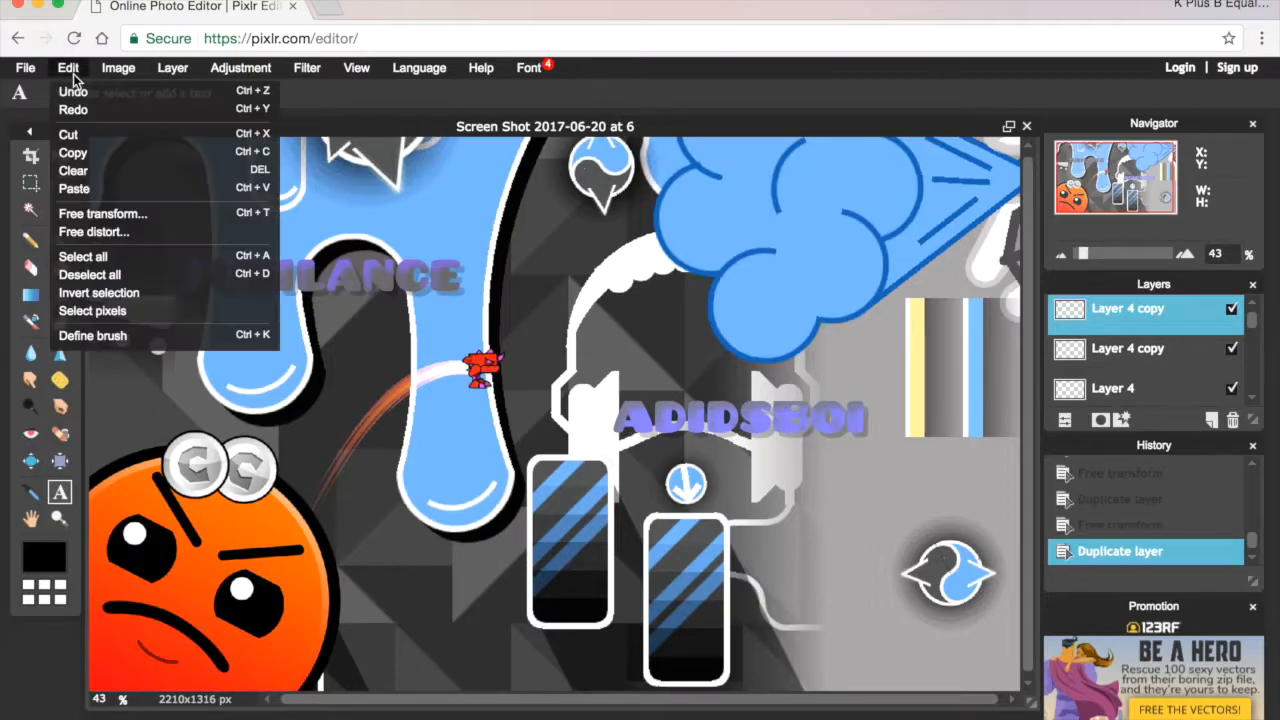
{"action": "left_click", "coordinate": [103, 213]}
{"action": "left_click_drag", "start_coordinate": [195, 447], "coordinate": [290, 483]}
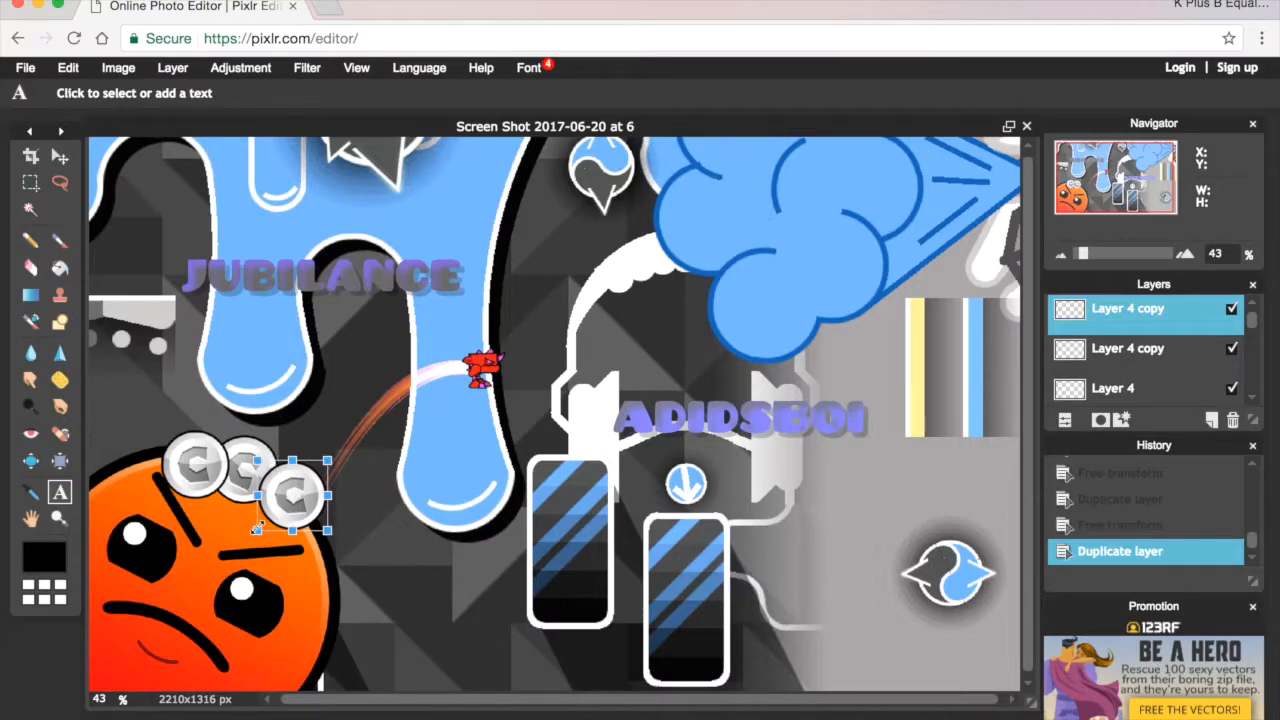
{"action": "left_click_drag", "start_coordinate": [244, 538], "coordinate": [193, 472]}
{"action": "mouse_move", "coordinate": [290, 488]}
{"action": "left_mouse_down"}
{"action": "mouse_move", "coordinate": [276, 499]}
{"action": "mouse_move", "coordinate": [294, 510]}
{"action": "left_mouse_up"}
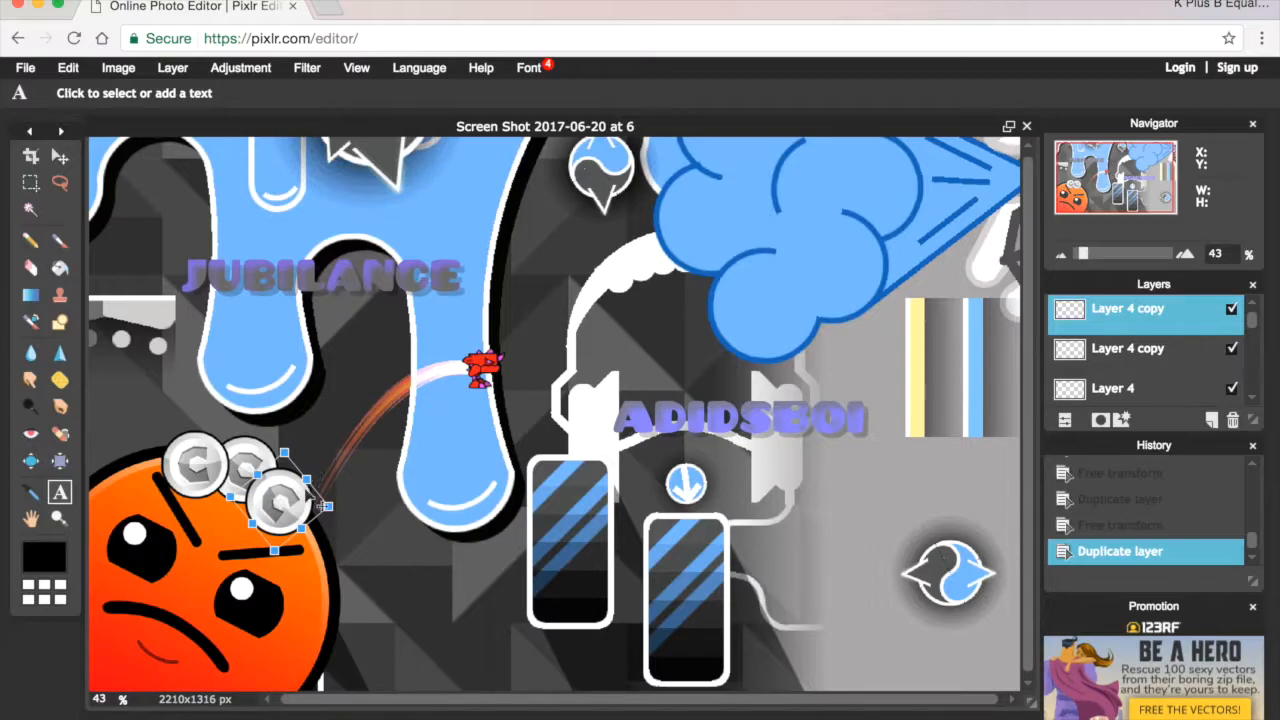
{"action": "left_click_drag", "start_coordinate": [317, 509], "coordinate": [316, 505]}
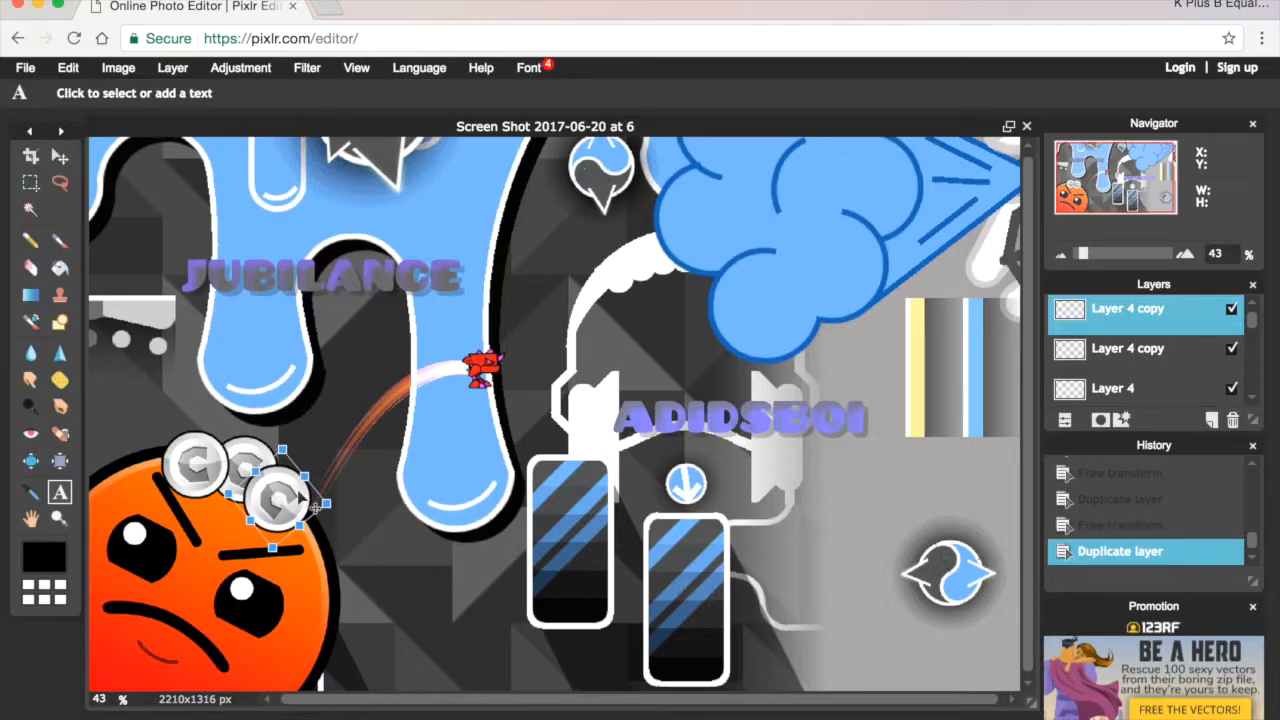
{"action": "left_click", "coordinate": [714, 292]}
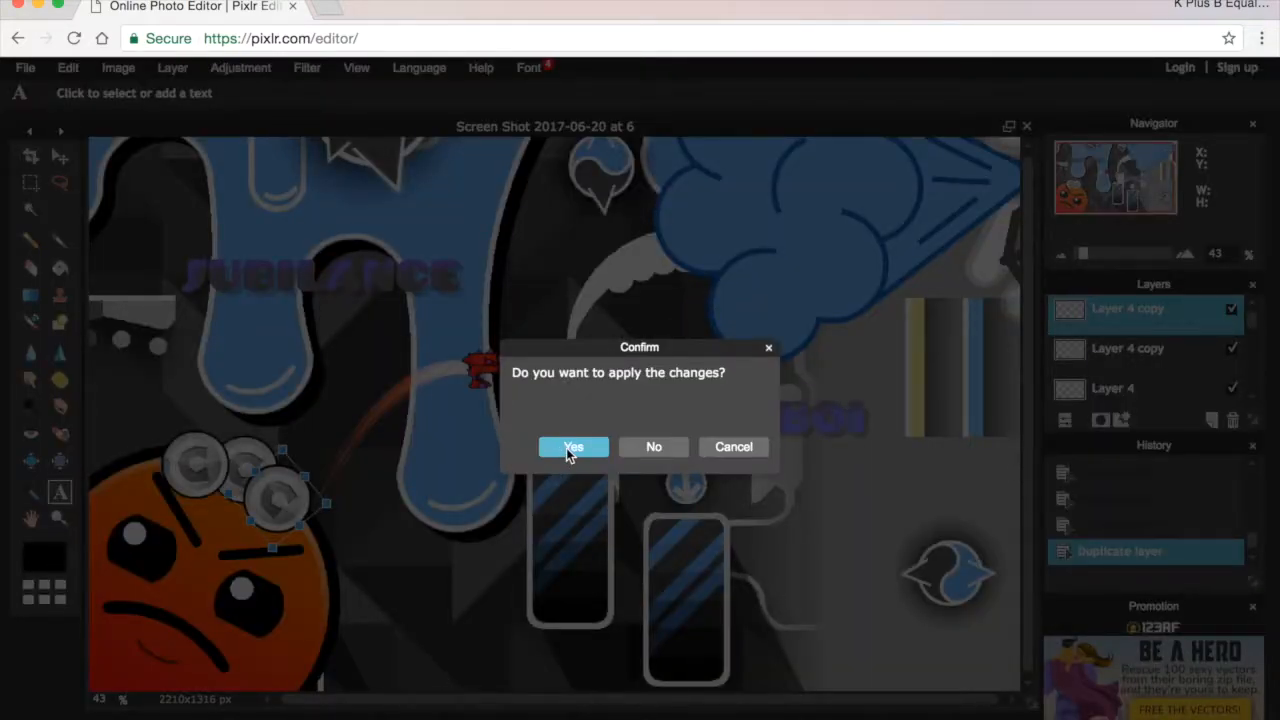
{"action": "left_click", "coordinate": [566, 448]}
Step: Move the third coin's layer below the original coin's layer, above the difficulty face layer
{"action": "left_click_drag", "start_coordinate": [1112, 318], "coordinate": [1124, 392]}
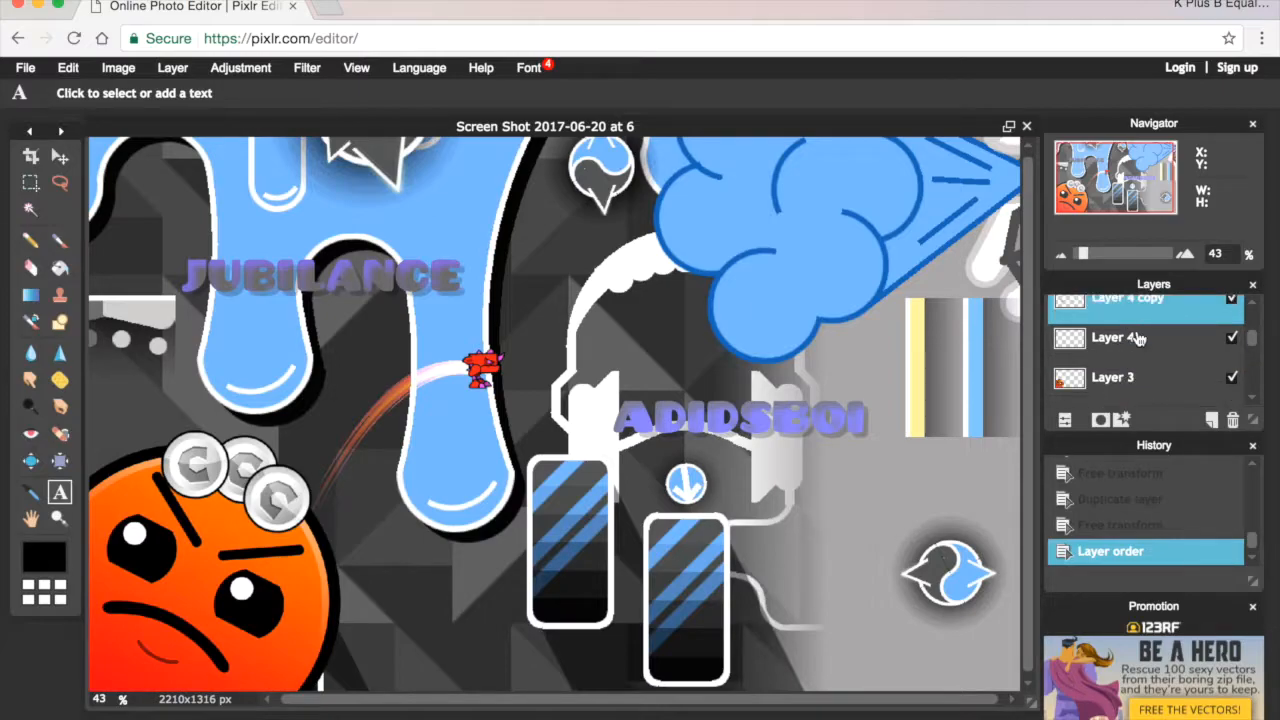
{"action": "left_click_drag", "start_coordinate": [1144, 316], "coordinate": [1144, 358]}
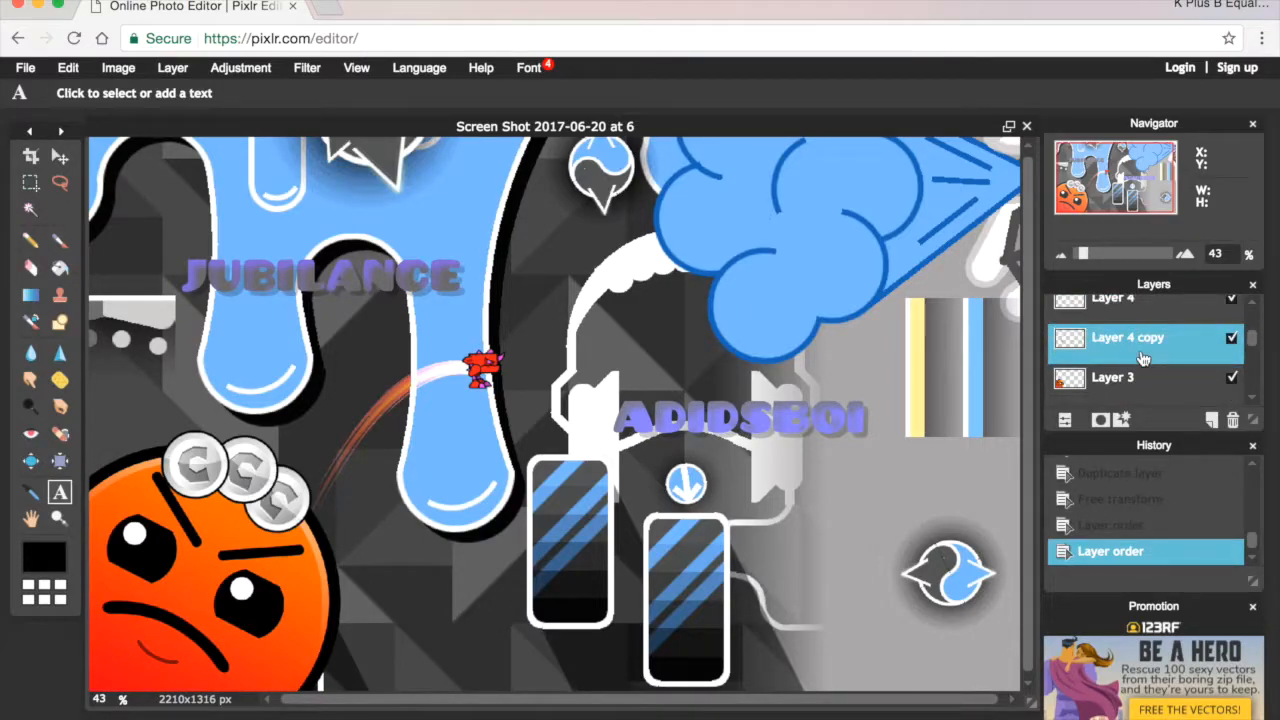
{"action": "scroll", "coordinate": [1144, 345], "scroll_direction": "up", "scroll_amount": 1}
Step: Reorder the layers so that all three coins sit directly beneath the difficulty face layer, Layer 3
{"action": "left_click", "coordinate": [1140, 328]}
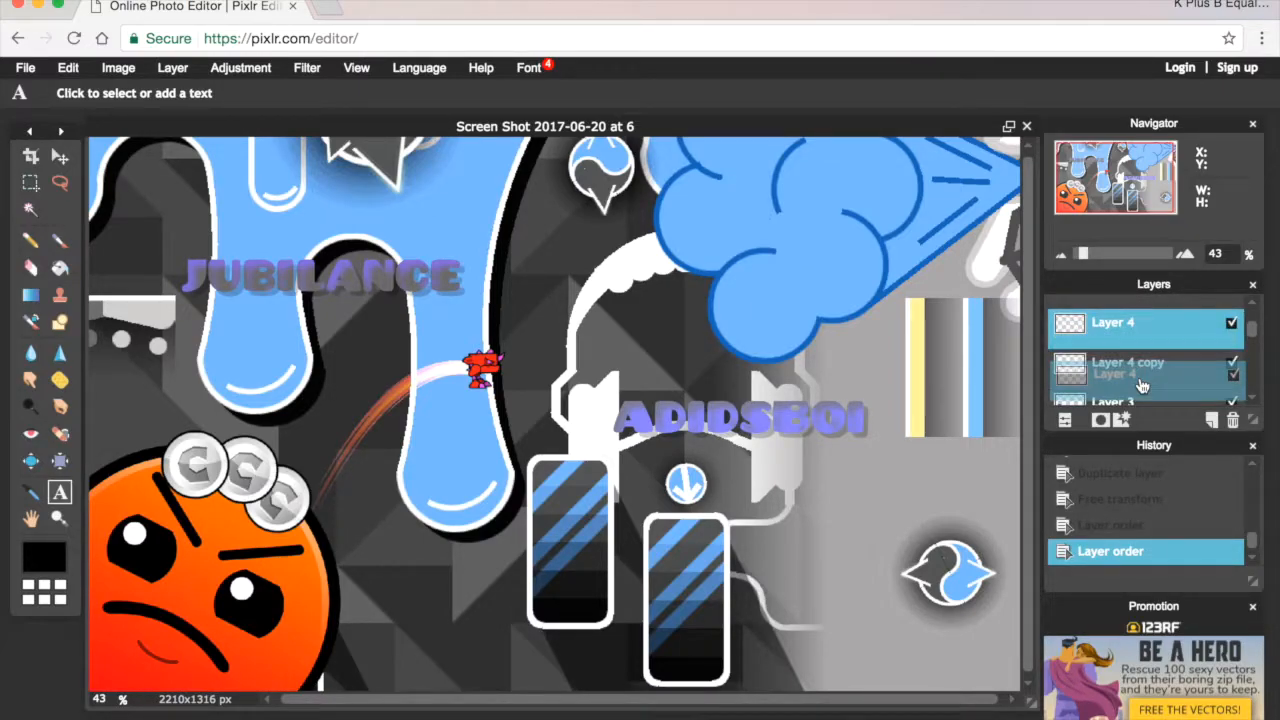
{"action": "scroll", "coordinate": [1142, 370], "scroll_direction": "down", "scroll_amount": 2}
{"action": "scroll", "coordinate": [1142, 375], "scroll_direction": "up", "scroll_amount": 2}
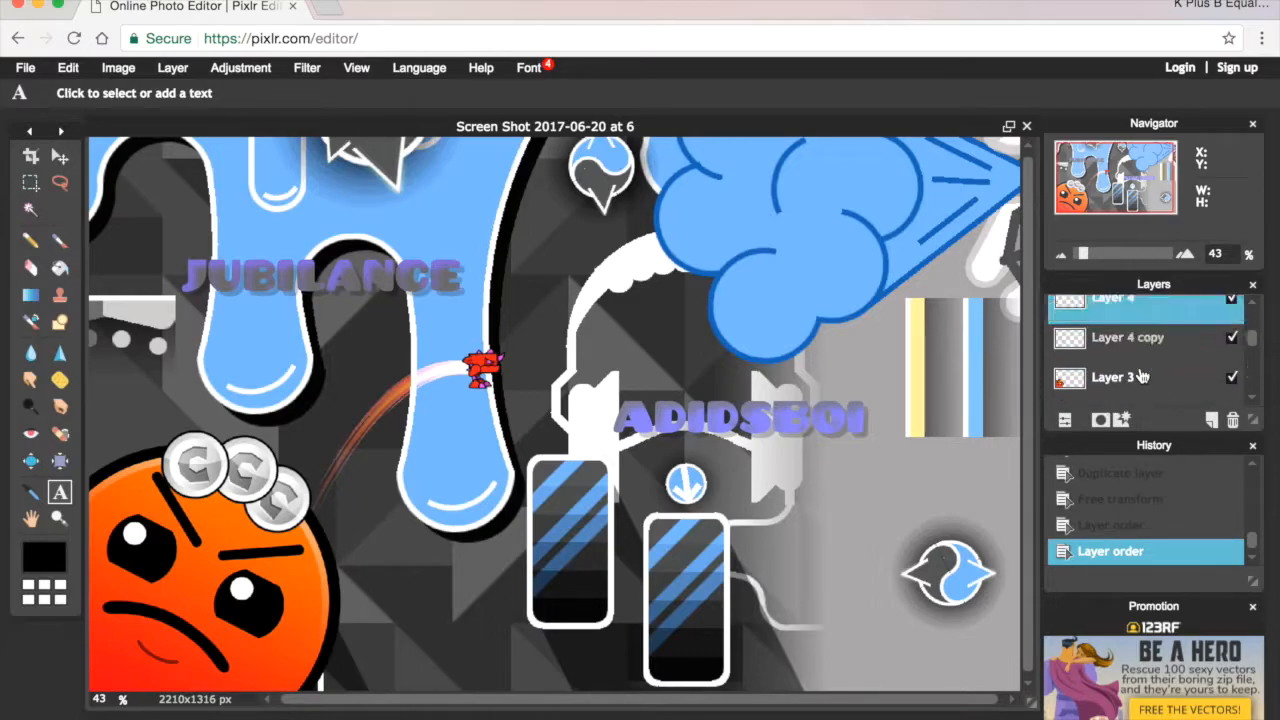
{"action": "left_click_drag", "start_coordinate": [1137, 308], "coordinate": [1133, 366]}
{"action": "scroll", "coordinate": [1134, 366], "scroll_direction": "down", "scroll_amount": 2}
{"action": "scroll", "coordinate": [1134, 366], "scroll_direction": "up", "scroll_amount": 2}
{"action": "scroll", "coordinate": [1134, 366], "scroll_direction": "down", "scroll_amount": 2}
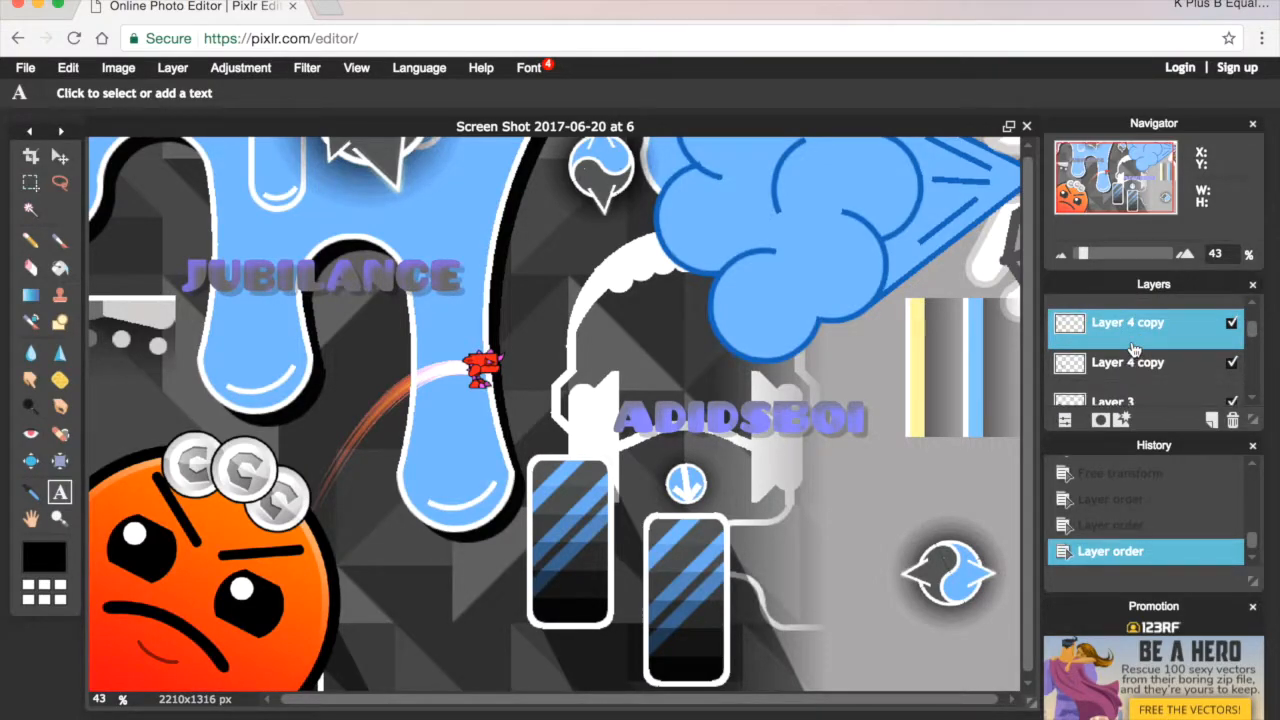
{"action": "left_click_drag", "start_coordinate": [1135, 315], "coordinate": [1126, 378]}
{"action": "scroll", "coordinate": [1126, 364], "scroll_direction": "up", "scroll_amount": 2}
{"action": "scroll", "coordinate": [1126, 380], "scroll_direction": "up", "scroll_amount": 1}
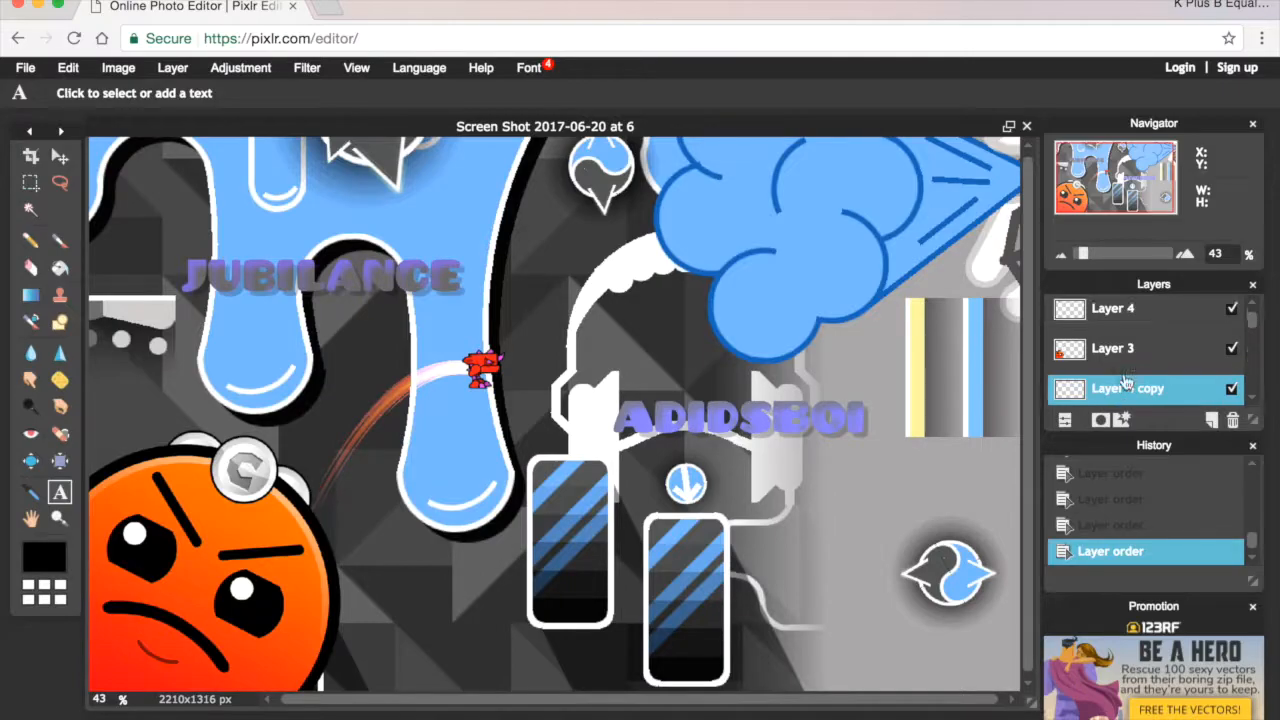
{"action": "left_click_drag", "start_coordinate": [1125, 310], "coordinate": [1128, 378]}
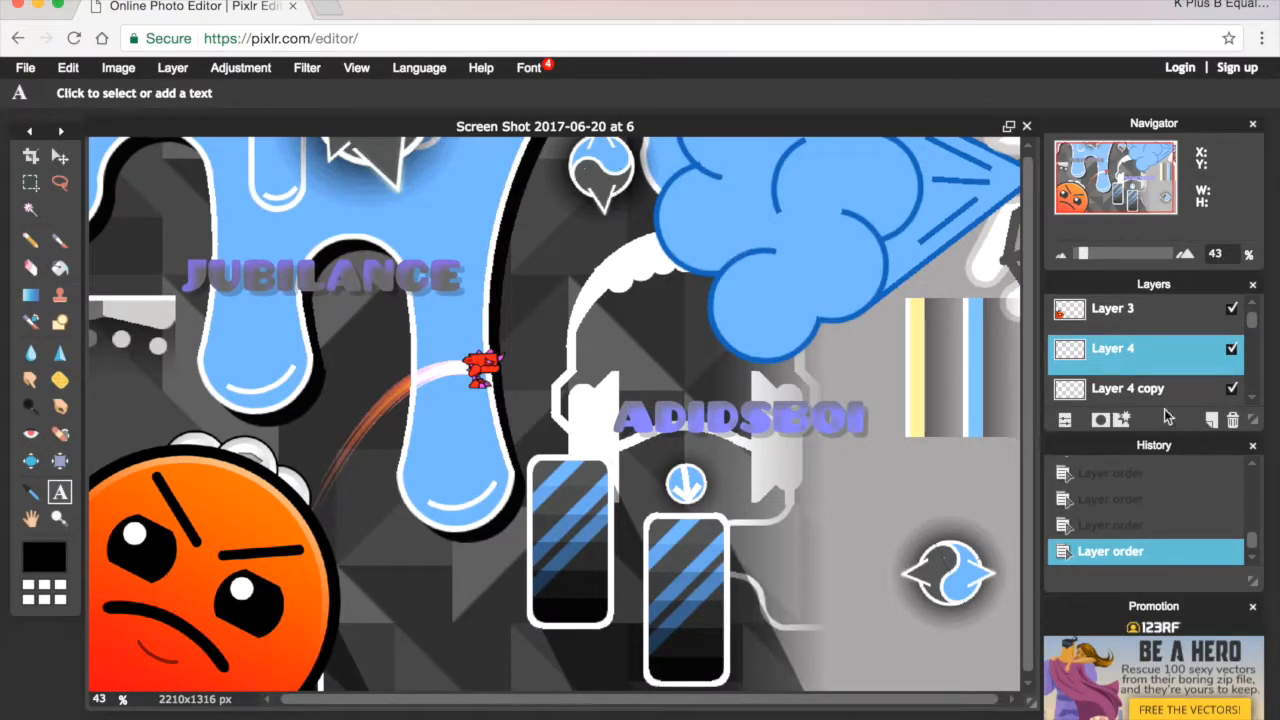
{"action": "scroll", "coordinate": [1136, 368], "scroll_direction": "down", "scroll_amount": 1}
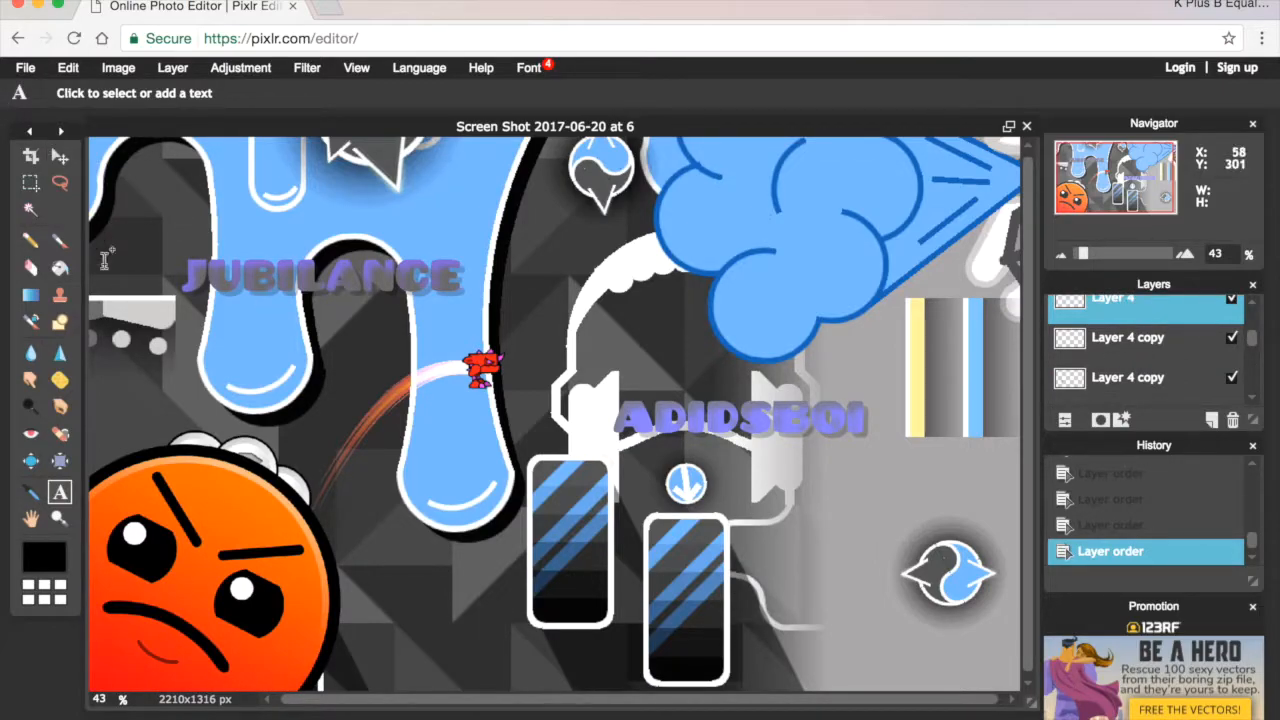
Step: Move the middle, left and right coins outward from behind the difficulty face so that more of each coin shows
{"action": "left_click", "coordinate": [59, 155]}
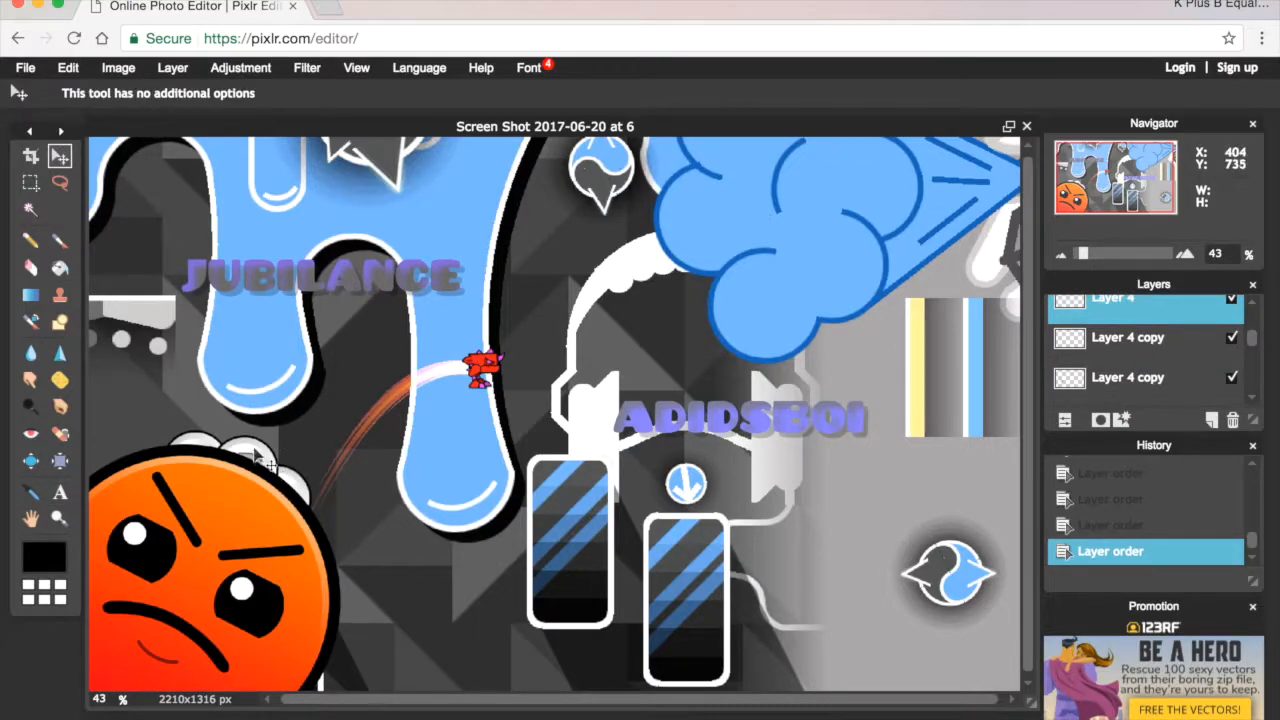
{"action": "left_click_drag", "start_coordinate": [260, 441], "coordinate": [265, 426]}
{"action": "left_click_drag", "start_coordinate": [291, 473], "coordinate": [314, 496]}
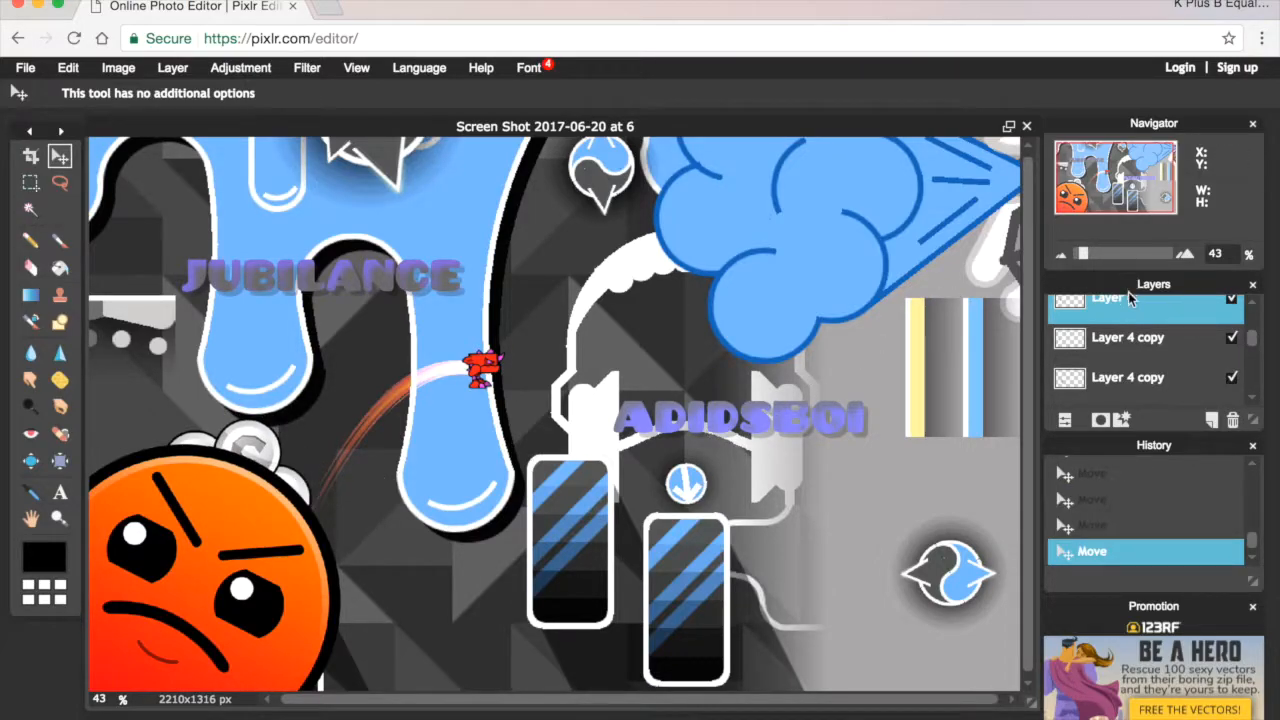
{"action": "left_click", "coordinate": [1128, 340]}
{"action": "left_click_drag", "start_coordinate": [305, 487], "coordinate": [287, 450]}
{"action": "left_click", "coordinate": [1150, 378]}
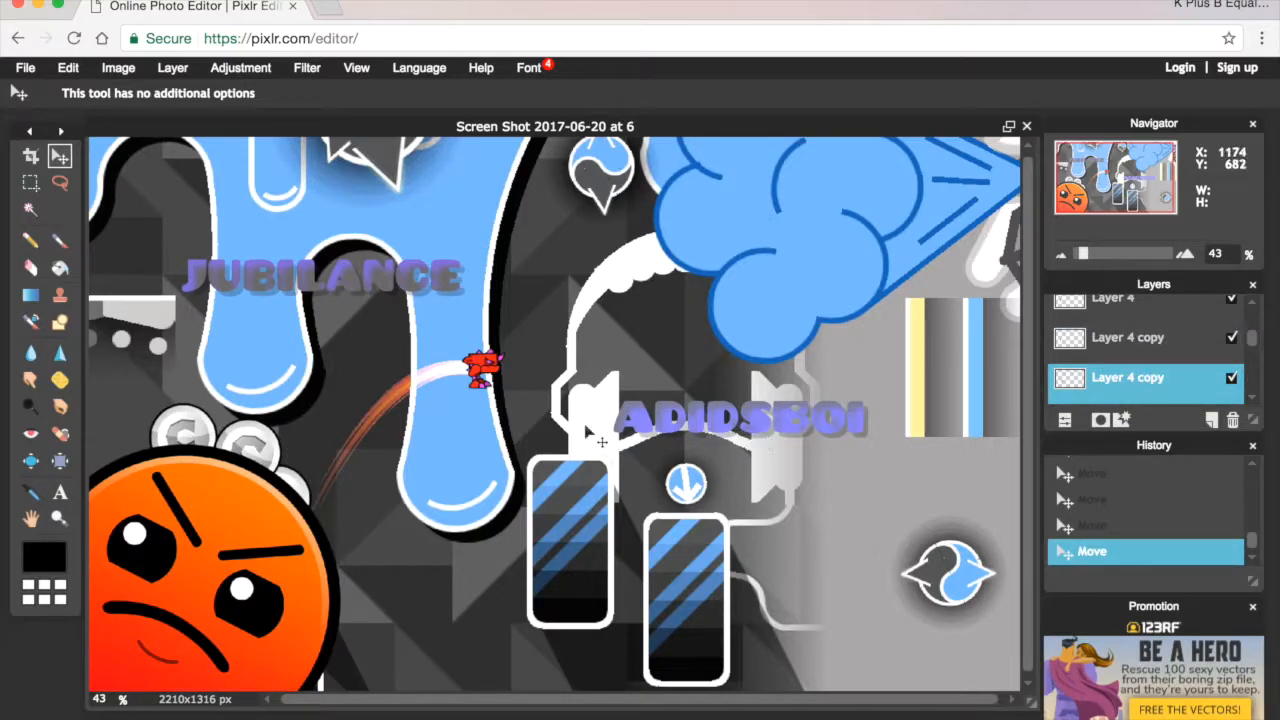
{"action": "left_click_drag", "start_coordinate": [410, 487], "coordinate": [402, 462]}
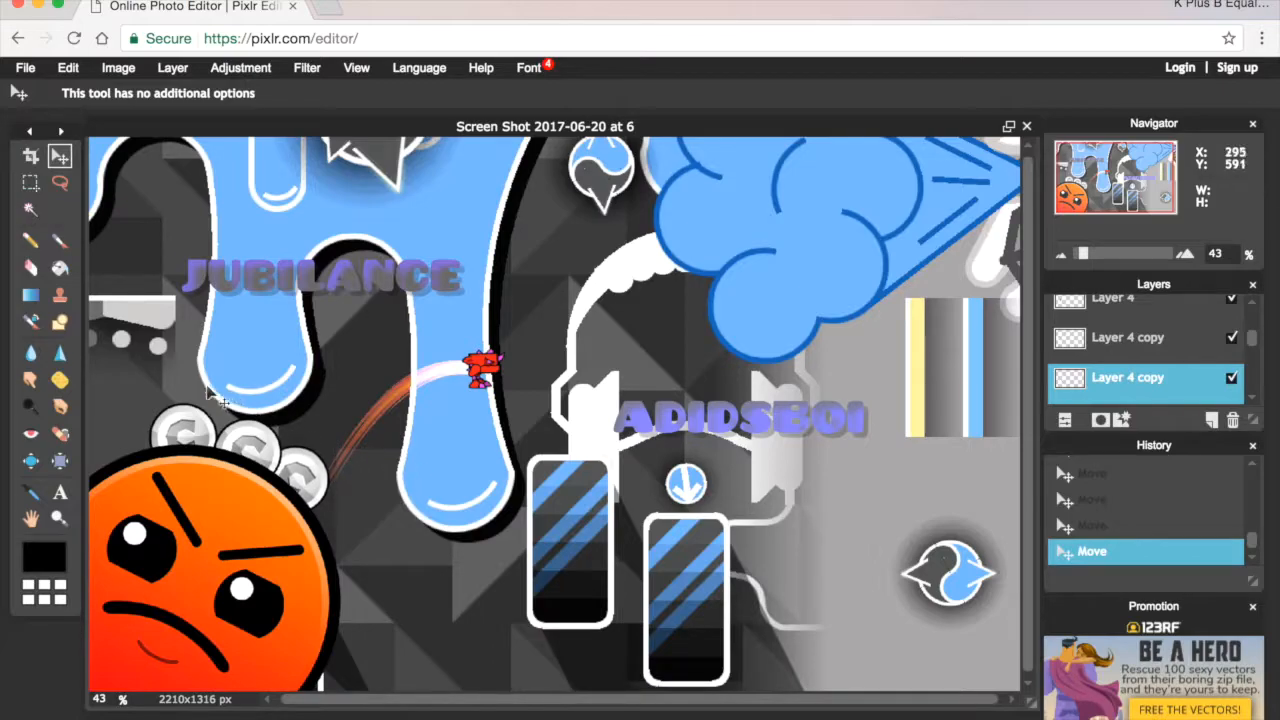
Step: Nudge the left and right coins inward toward the middle coin along the face's edge
{"action": "left_click", "coordinate": [1112, 340]}
{"action": "left_click_drag", "start_coordinate": [198, 359], "coordinate": [215, 362]}
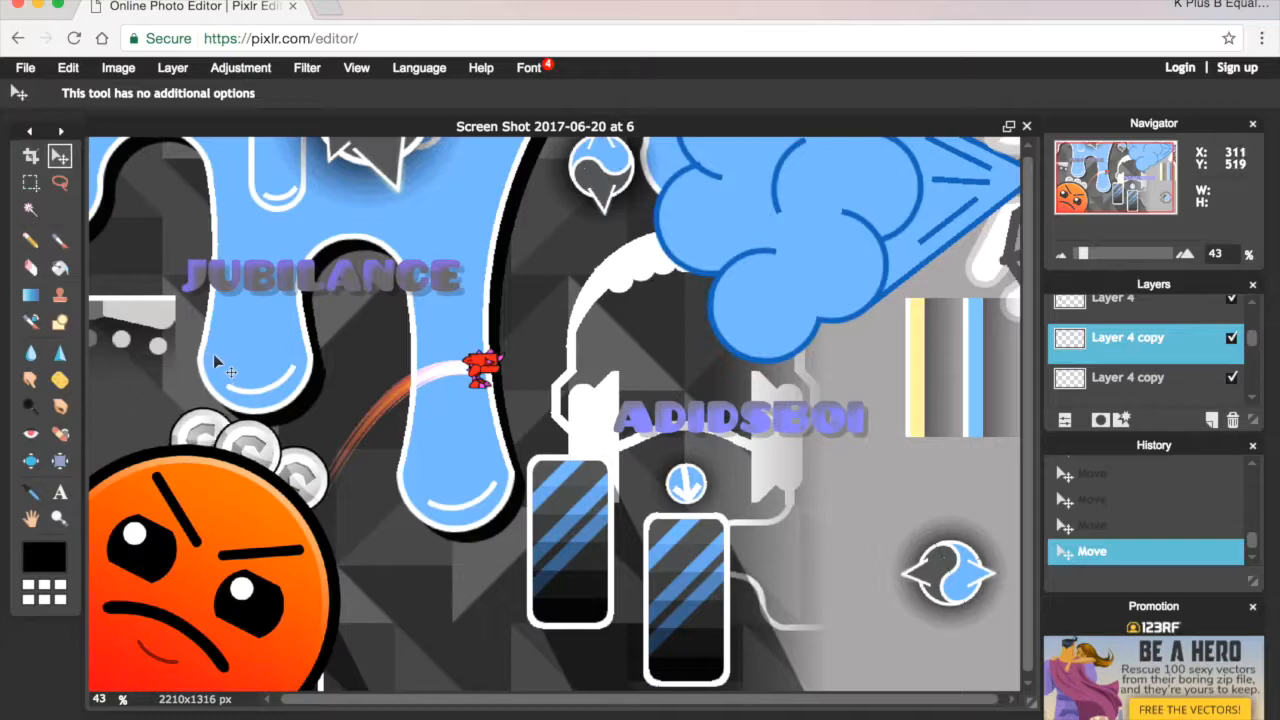
{"action": "left_click_drag", "start_coordinate": [1112, 400], "coordinate": [1112, 410]}
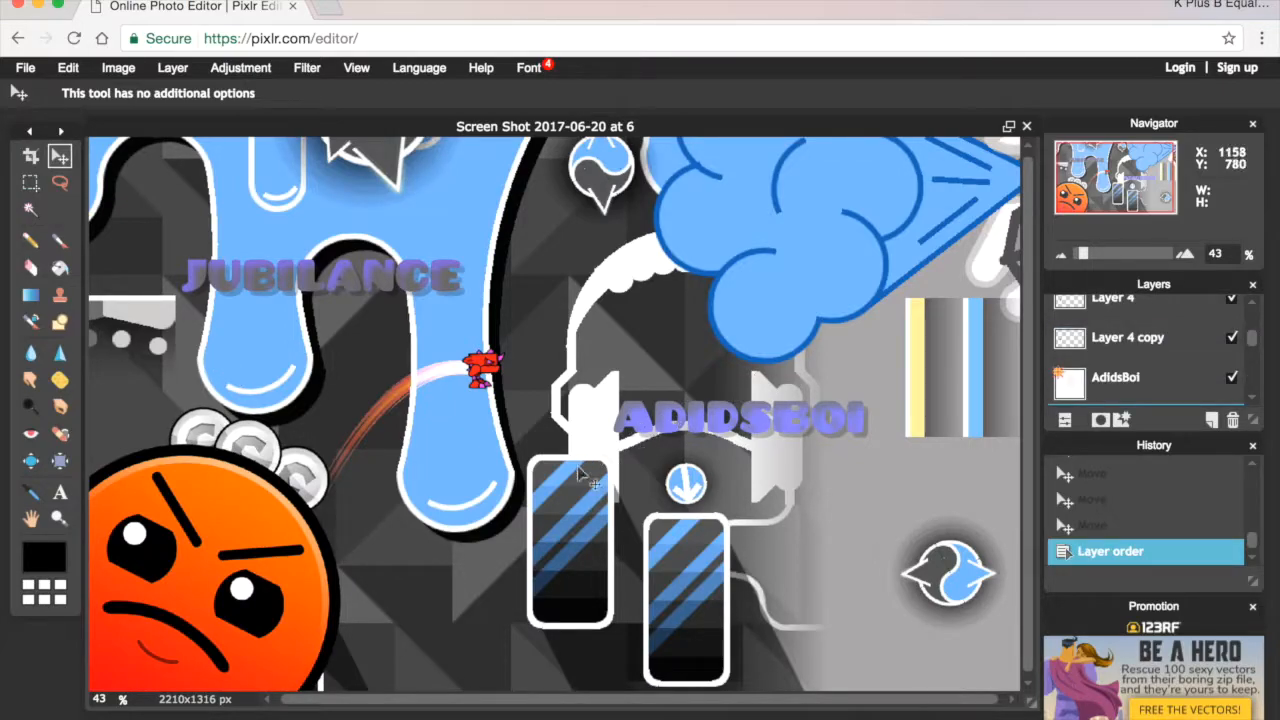
{"action": "left_click_drag", "start_coordinate": [442, 464], "coordinate": [439, 461]}
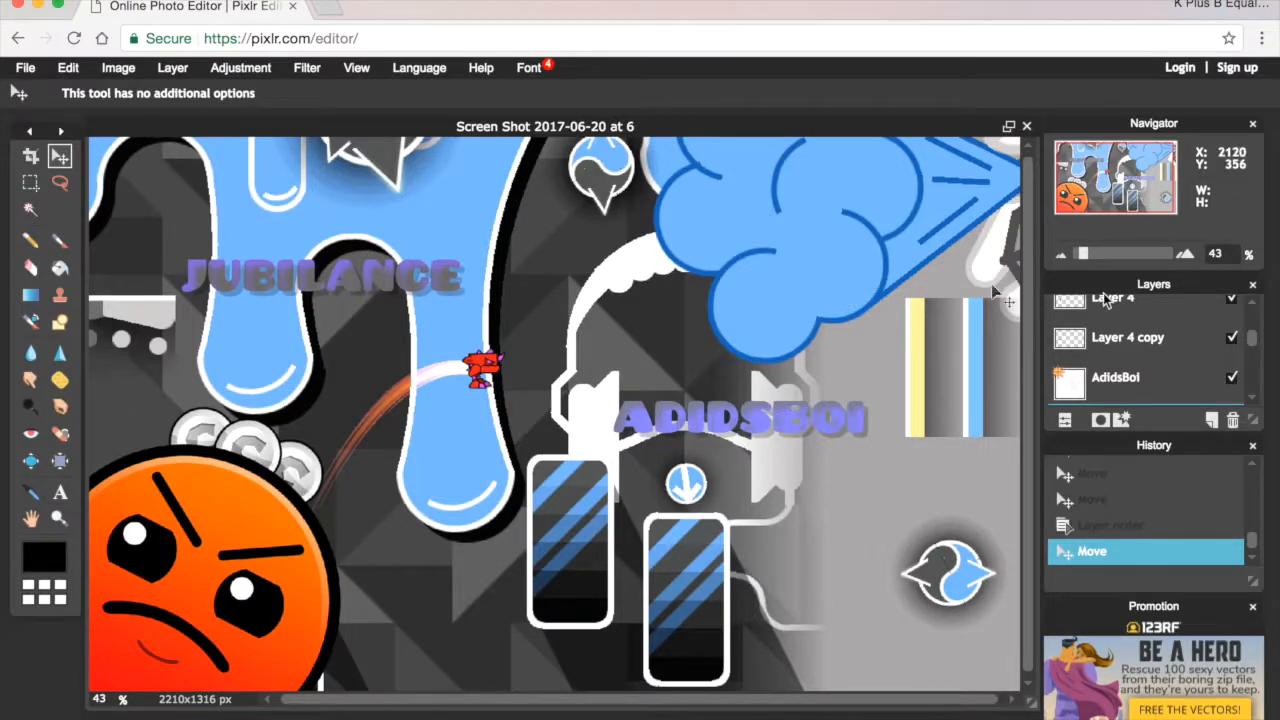
Step: Raise the middle coin slightly above its neighbours and nudge the left coin a little outward and down
{"action": "scroll", "coordinate": [1147, 352], "scroll_direction": "up", "scroll_amount": 1}
{"action": "scroll", "coordinate": [1147, 352], "scroll_direction": "up", "scroll_amount": 1}
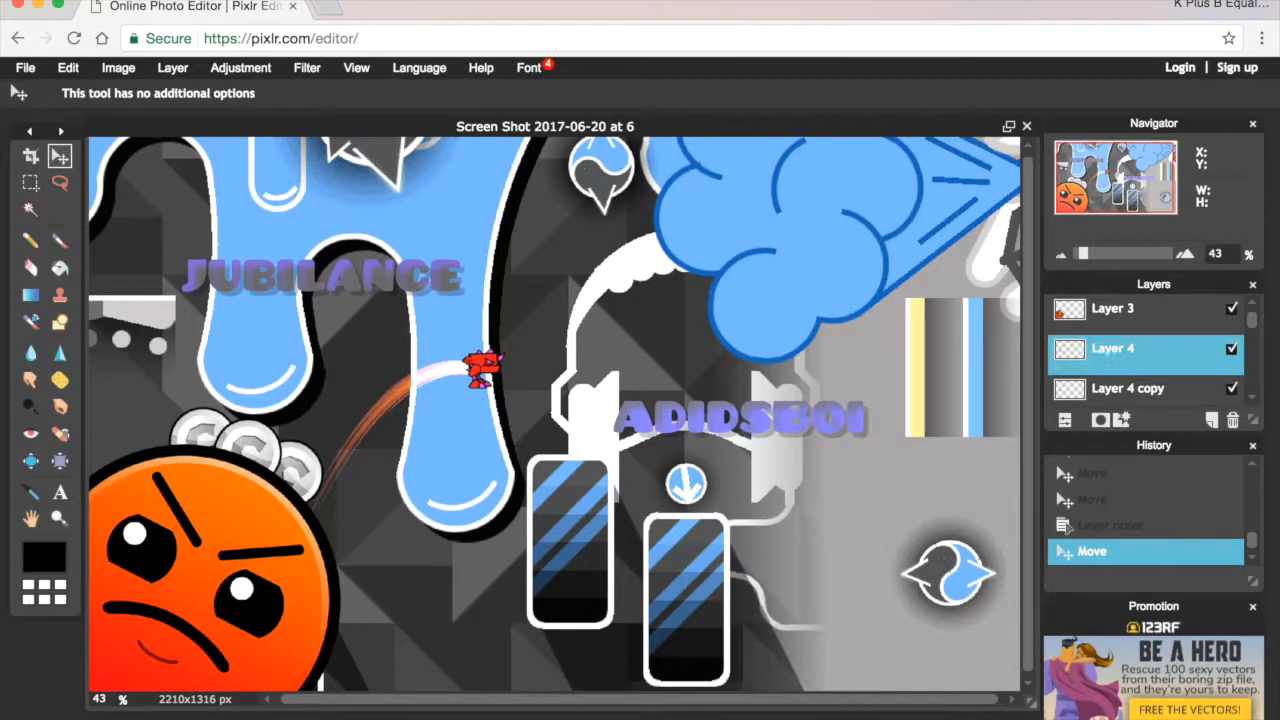
{"action": "left_click", "coordinate": [1145, 348]}
{"action": "left_click_drag", "start_coordinate": [264, 439], "coordinate": [301, 465]}
{"action": "left_click", "coordinate": [1118, 392]}
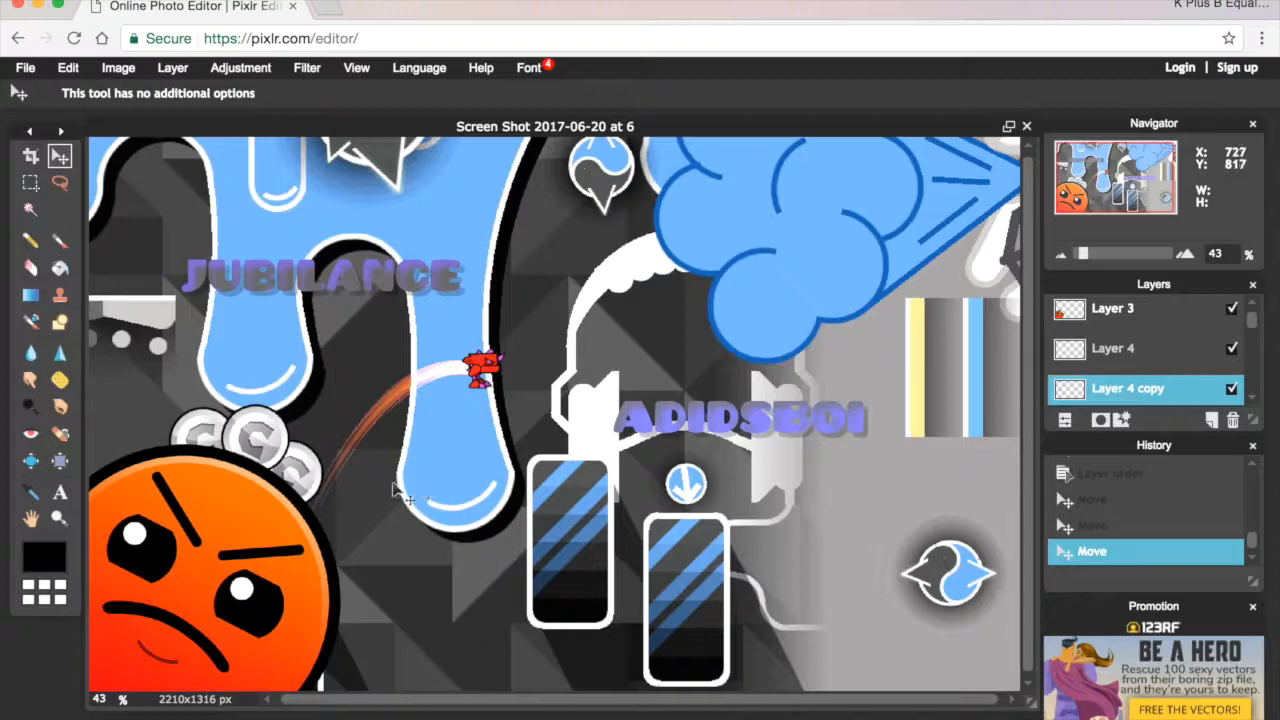
{"action": "left_click_drag", "start_coordinate": [400, 485], "coordinate": [393, 490]}
Step: Move the AdidsBoi text layer below the right coin's layer, directly above the Jubilance layer
{"action": "scroll", "coordinate": [1130, 370], "scroll_direction": "down", "scroll_amount": 3}
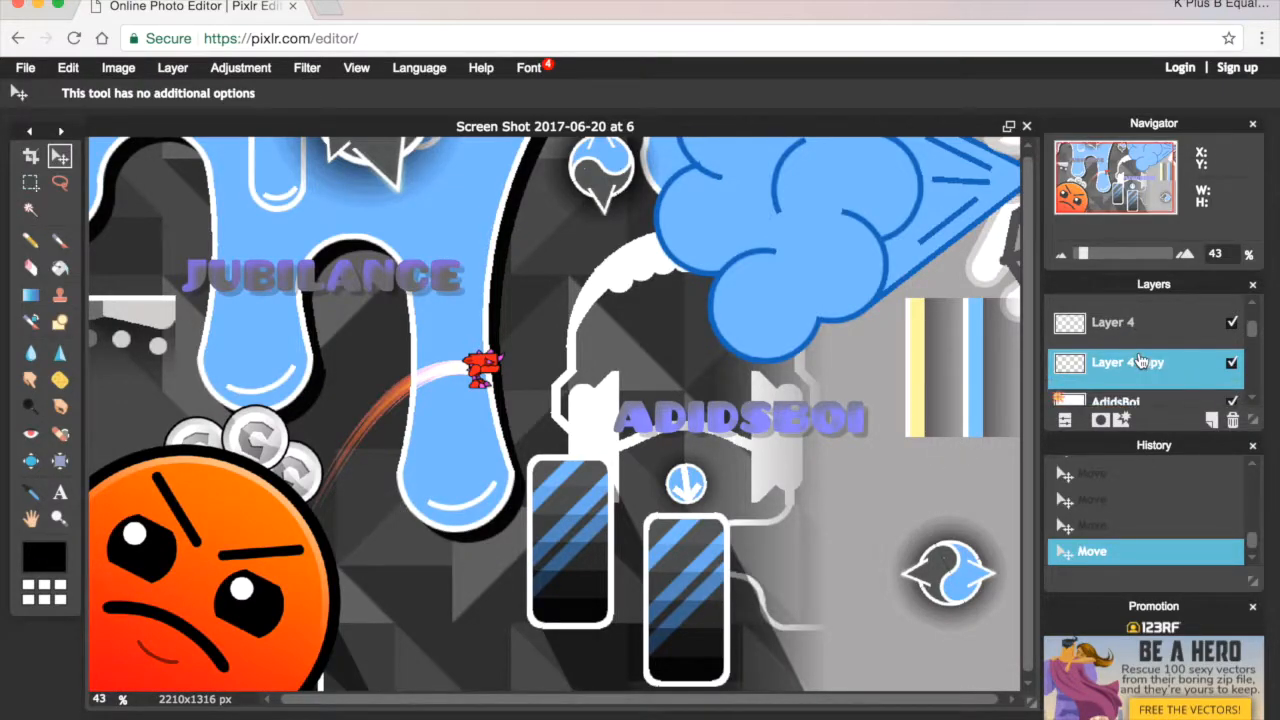
{"action": "left_click", "coordinate": [1128, 368]}
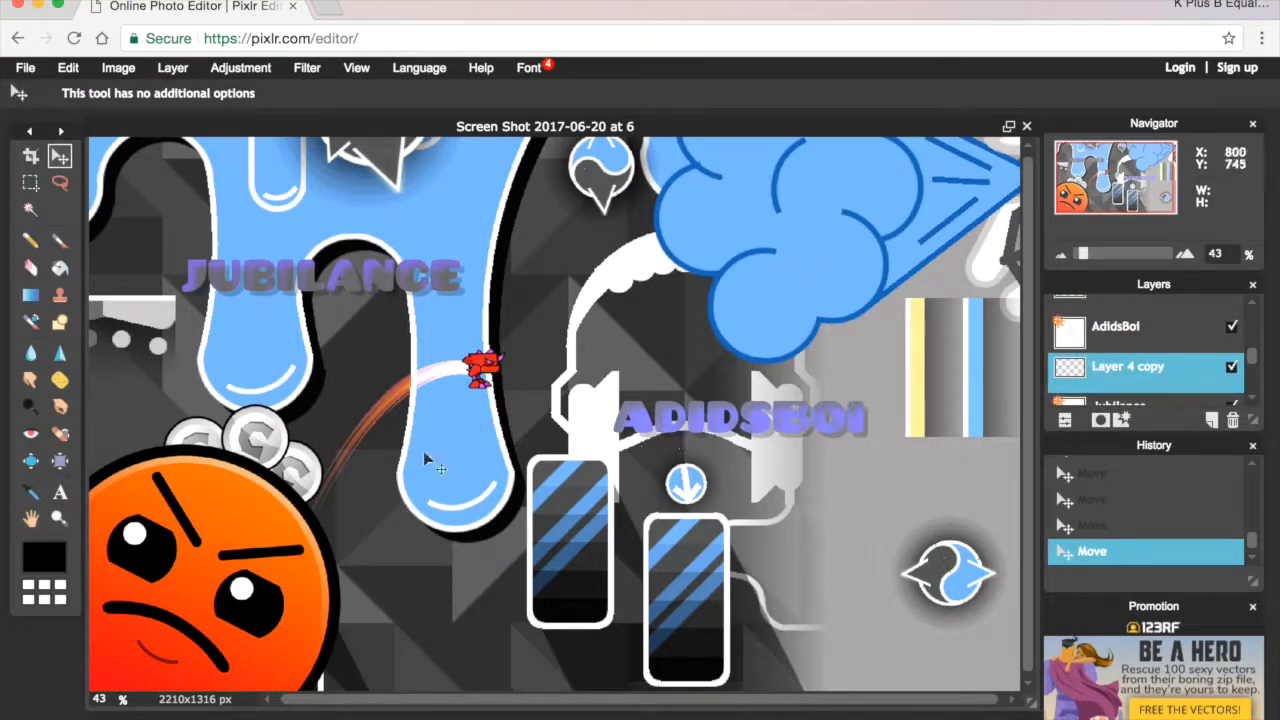
{"action": "left_click_drag", "start_coordinate": [1178, 334], "coordinate": [1174, 389]}
{"action": "scroll", "coordinate": [1174, 389], "scroll_direction": "up", "scroll_amount": 3}
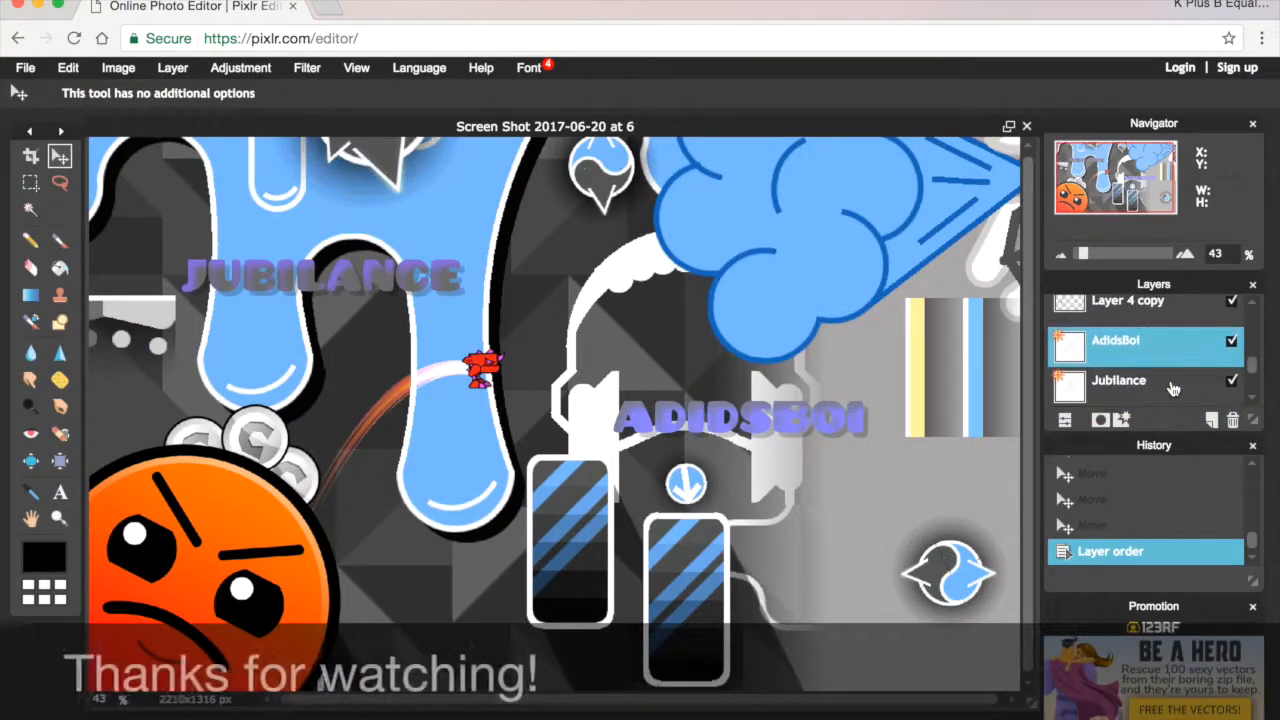
{"action": "scroll", "coordinate": [1173, 388], "scroll_direction": "down", "scroll_amount": 3}
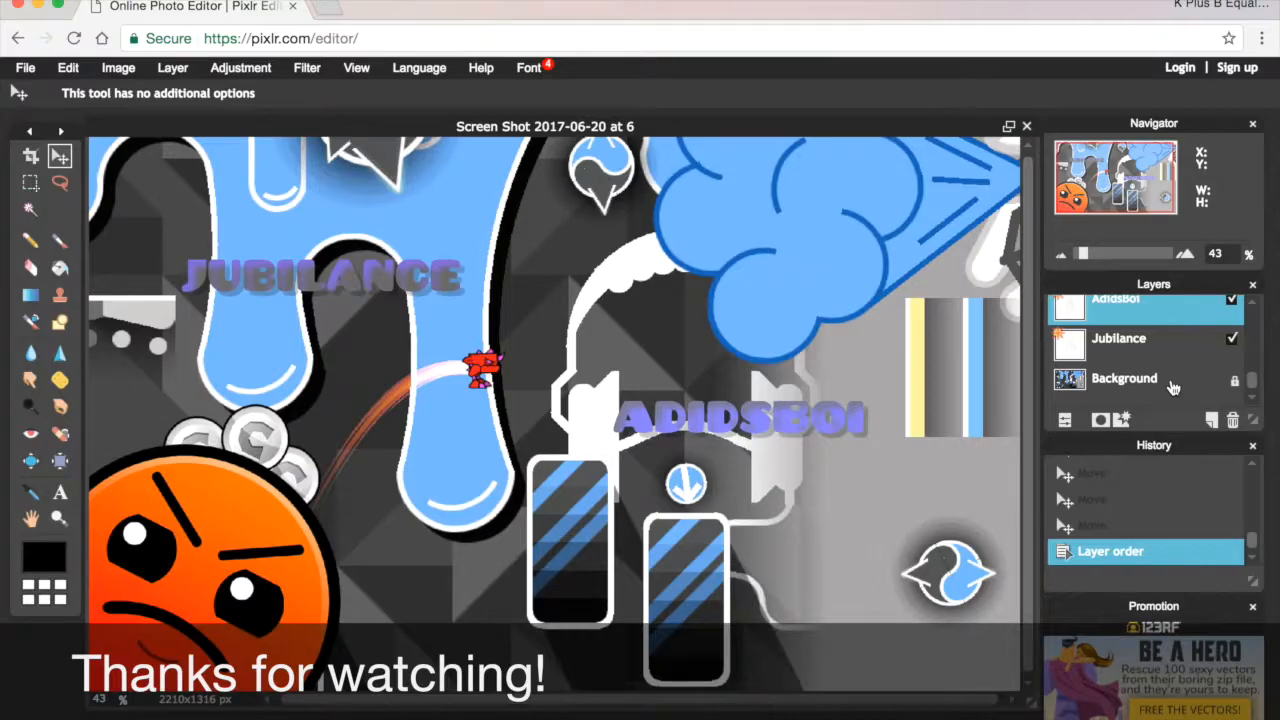